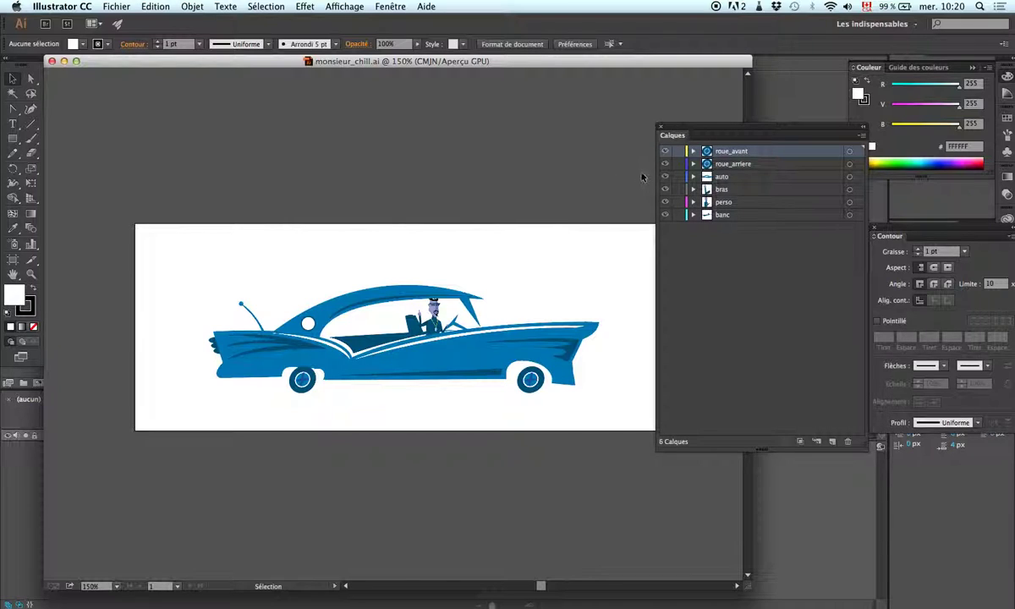
Toggle the roue_avant and roue_arriere layers off and back on to check which wheel each contains.
{"action": "left_click", "coordinate": [665, 151]}
{"action": "left_click", "coordinate": [665, 150]}
{"action": "left_click", "coordinate": [665, 163]}
{"action": "left_click", "coordinate": [665, 164]}
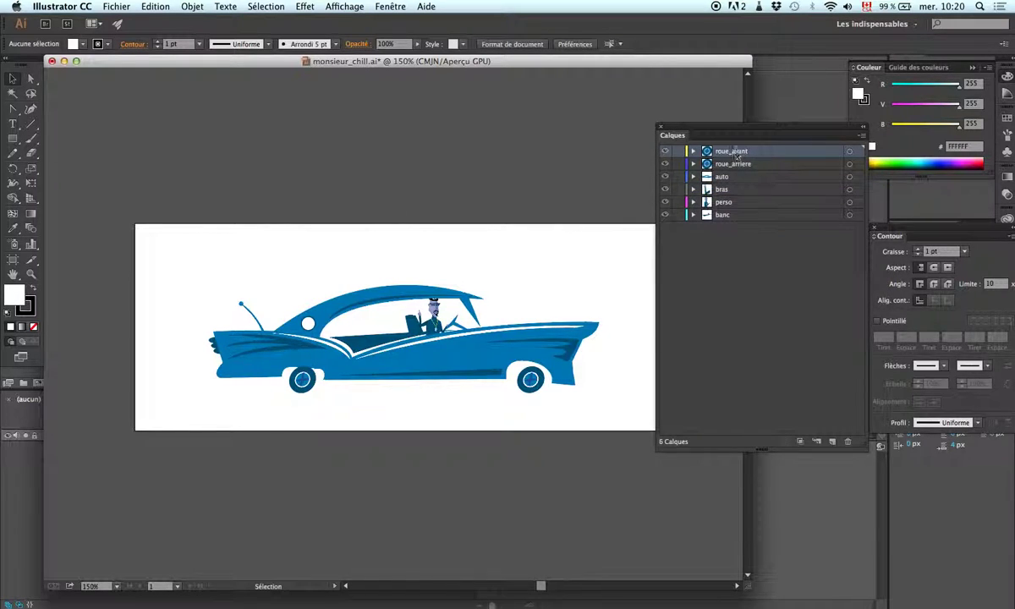
{"action": "left_click", "coordinate": [665, 152]}
{"action": "left_click", "coordinate": [665, 152]}
Toggle the visibility of the bras and perso layers and inspect the paths inside the bras layer.
{"action": "left_click", "coordinate": [752, 193]}
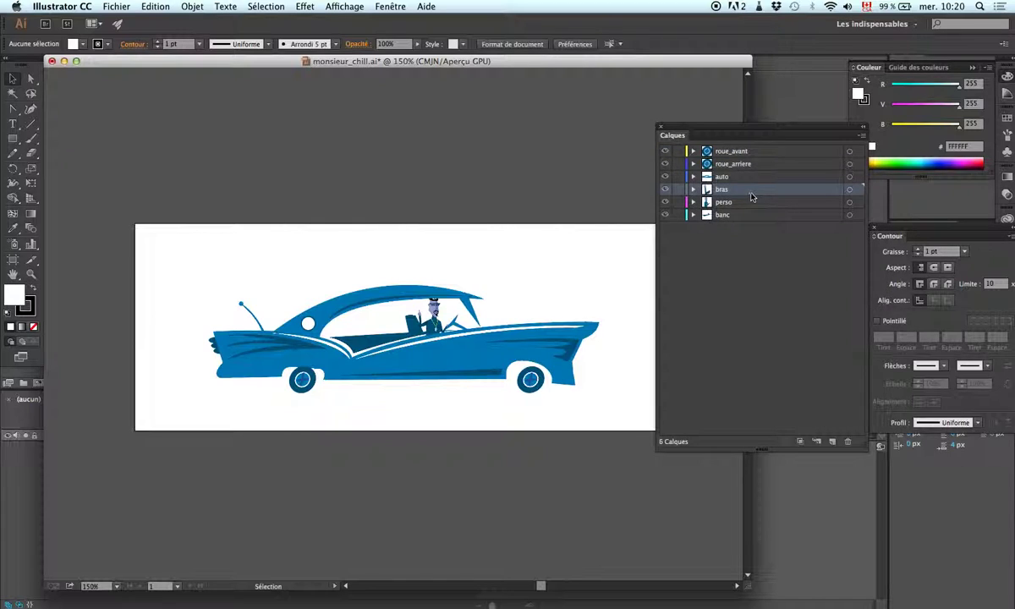
{"action": "left_click", "coordinate": [665, 190]}
{"action": "left_click", "coordinate": [665, 191]}
{"action": "left_click", "coordinate": [672, 202]}
{"action": "left_click", "coordinate": [667, 202]}
{"action": "left_click", "coordinate": [665, 202]}
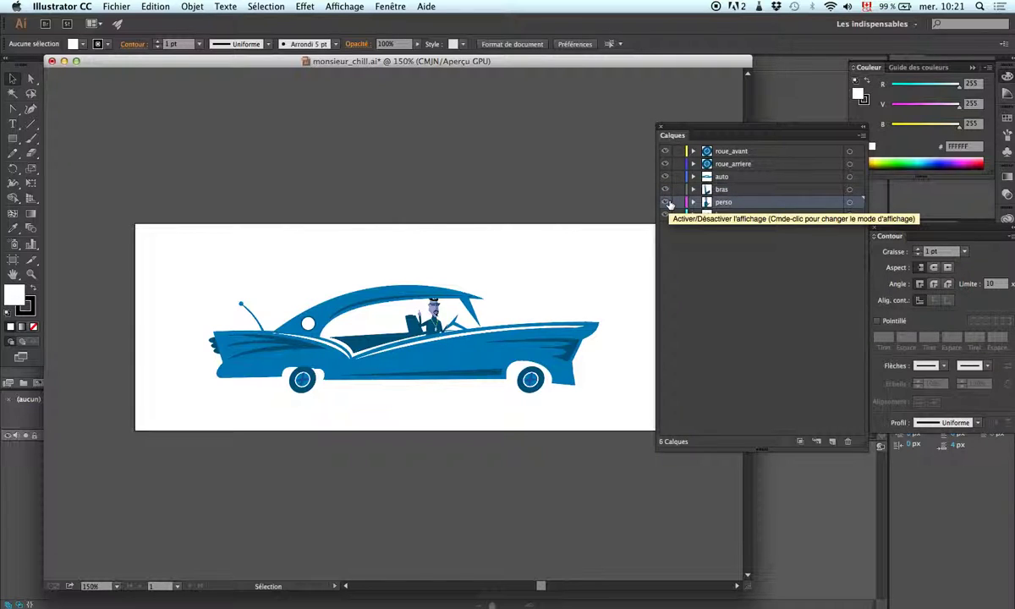
{"action": "left_click", "coordinate": [677, 190]}
{"action": "left_click", "coordinate": [694, 190]}
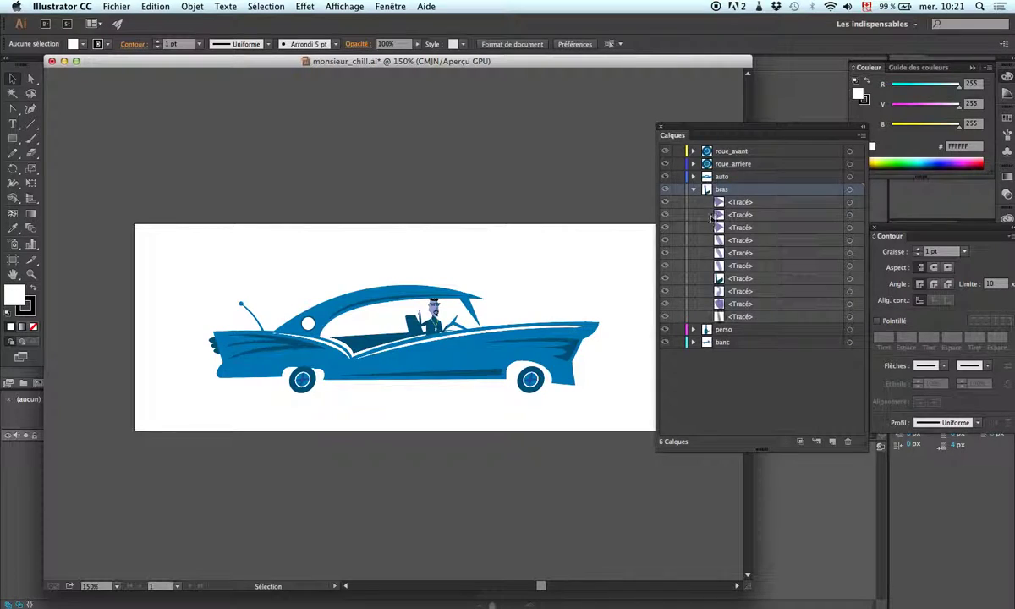
{"action": "left_click", "coordinate": [695, 190]}
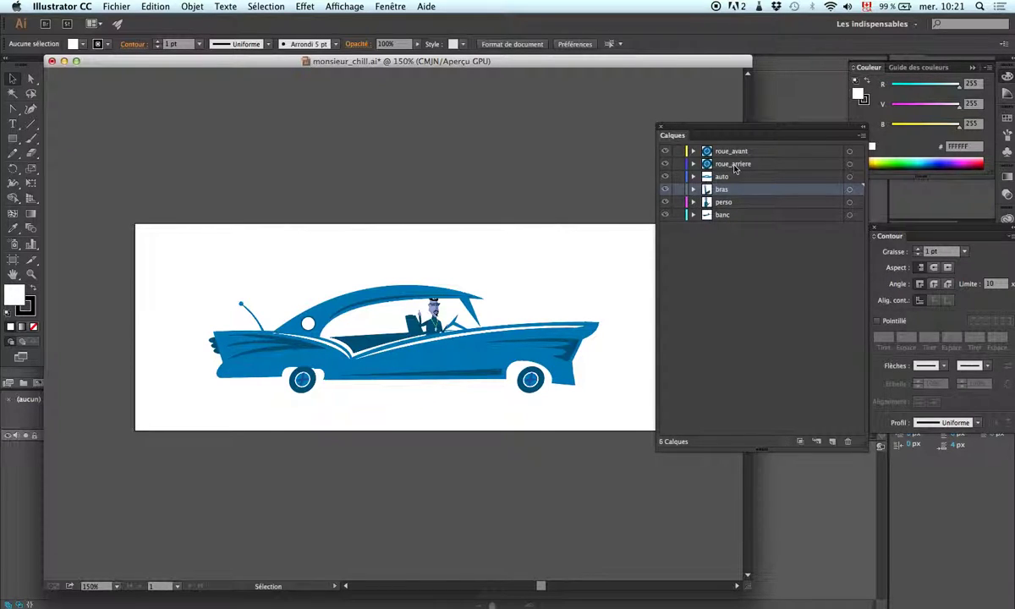
Switch to After Effects and start importing a file from the velocite folder inside cours6.
{"action": "key", "text": "super+Tab"}
{"action": "key", "text": "super+Tab"}
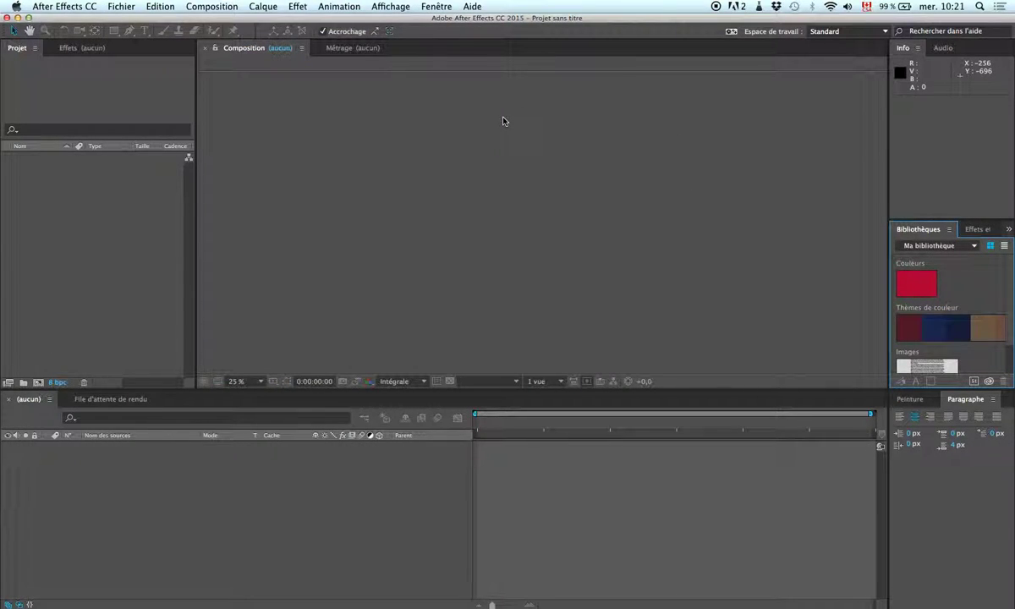
{"action": "key", "text": "super+i"}
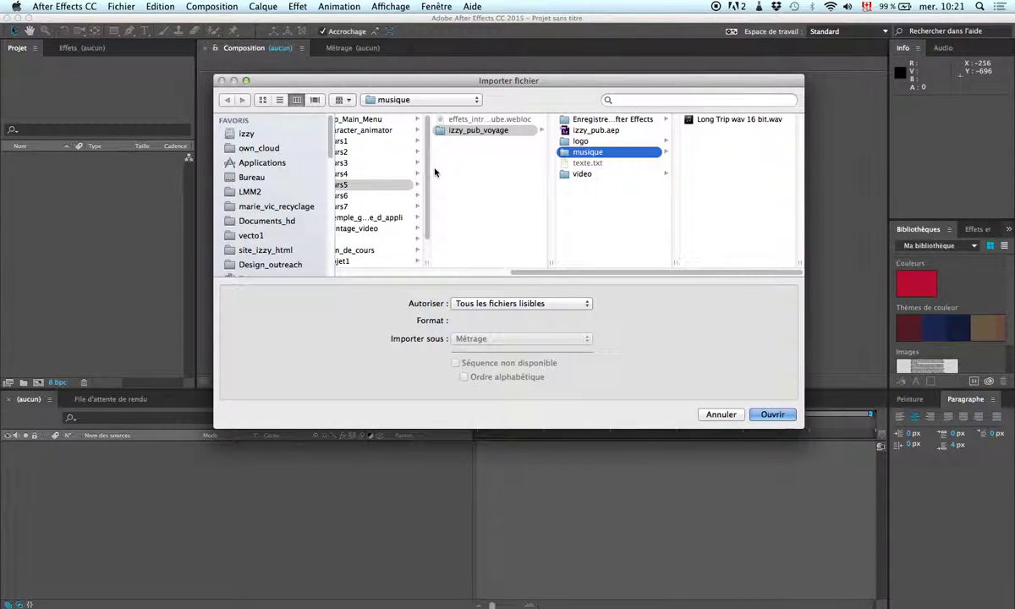
{"action": "scroll", "coordinate": [435, 172], "scroll_direction": "left", "scroll_amount": 5}
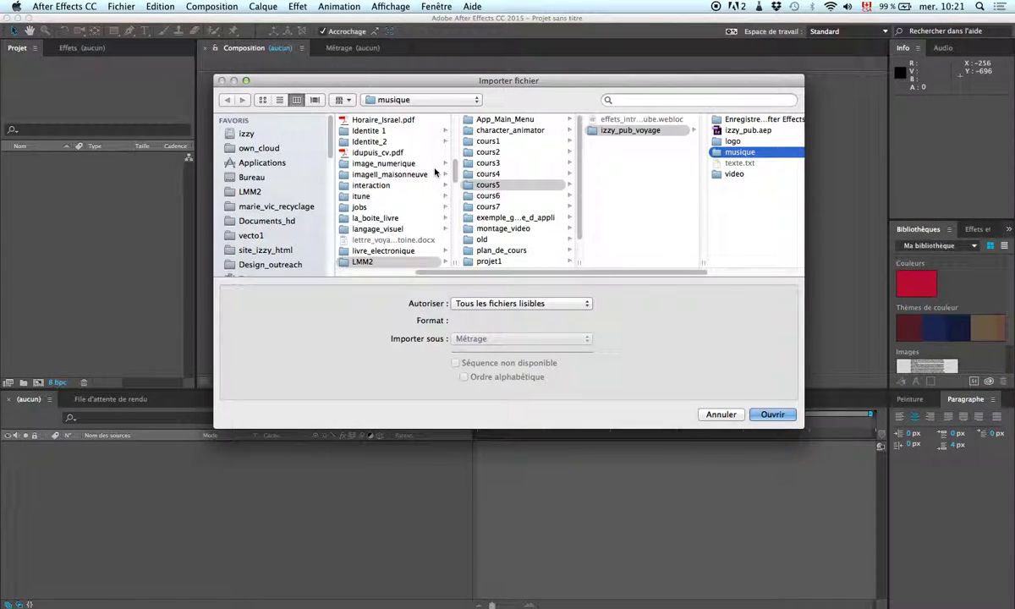
{"action": "left_click", "coordinate": [495, 195]}
{"action": "left_click", "coordinate": [622, 120]}
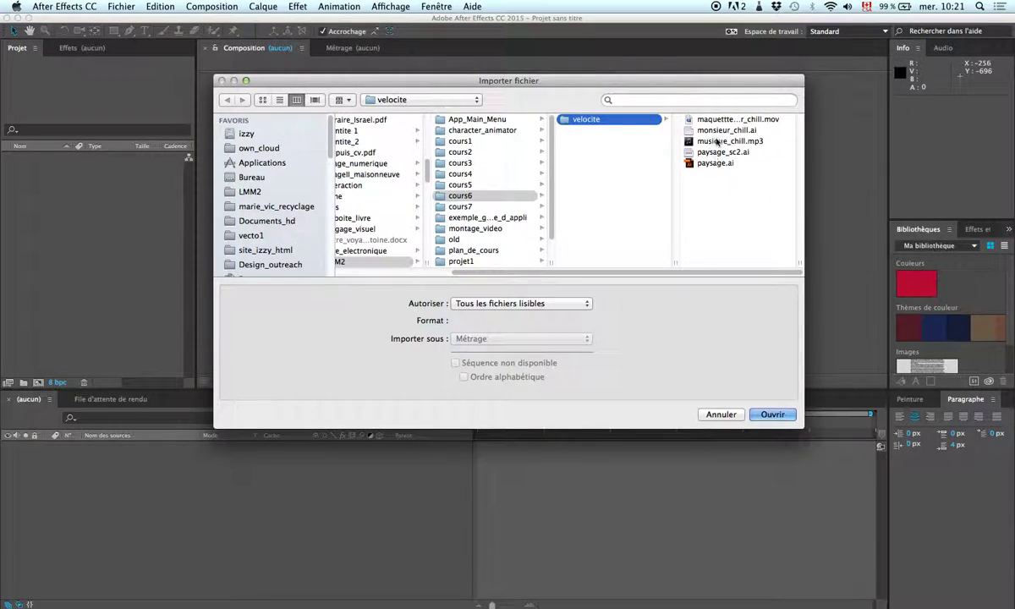
Import monsieur_chill.ai as "Composition – Conserver les tailles de calque".
{"action": "left_click", "coordinate": [718, 132]}
{"action": "left_click", "coordinate": [510, 339]}
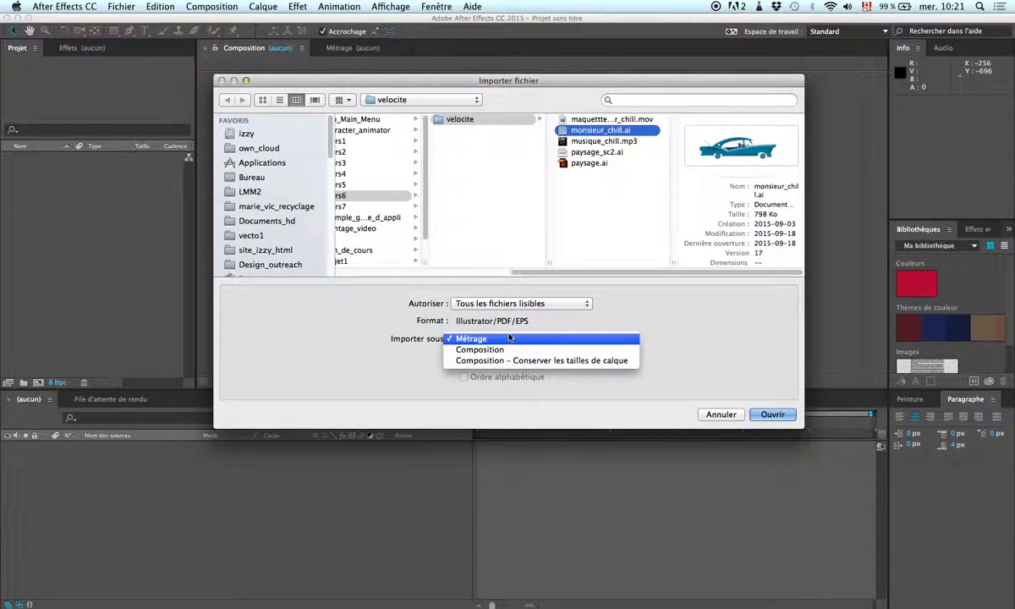
{"action": "left_click", "coordinate": [522, 361]}
{"action": "left_click", "coordinate": [533, 341]}
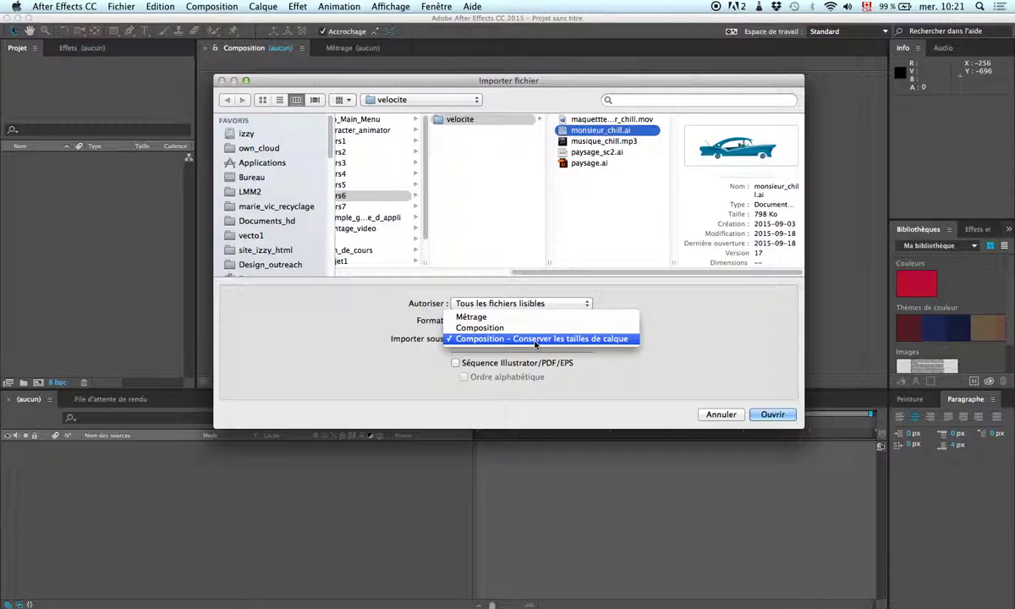
{"action": "left_click", "coordinate": [535, 341]}
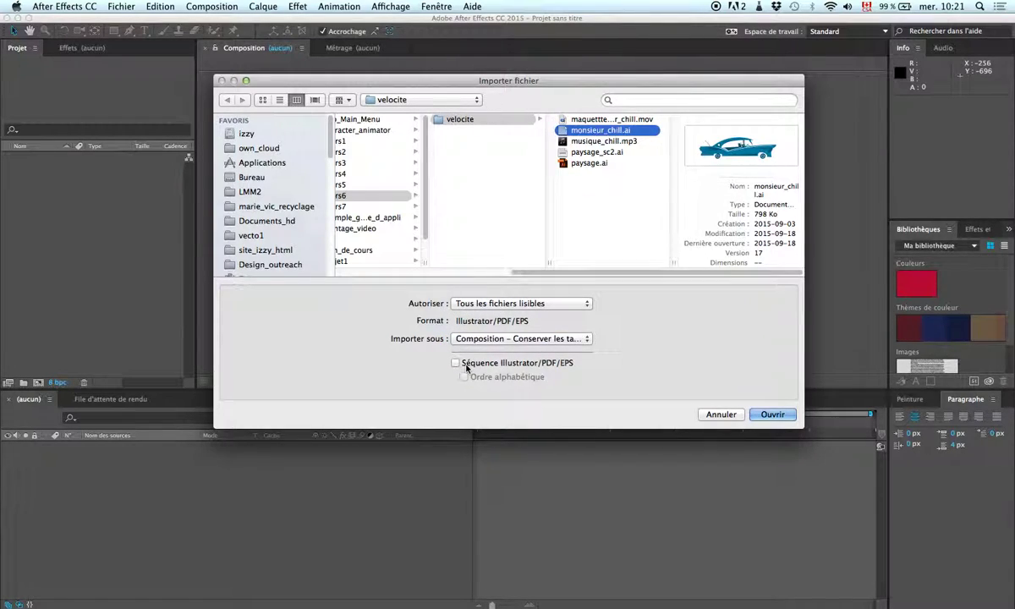
{"action": "left_click", "coordinate": [772, 415]}
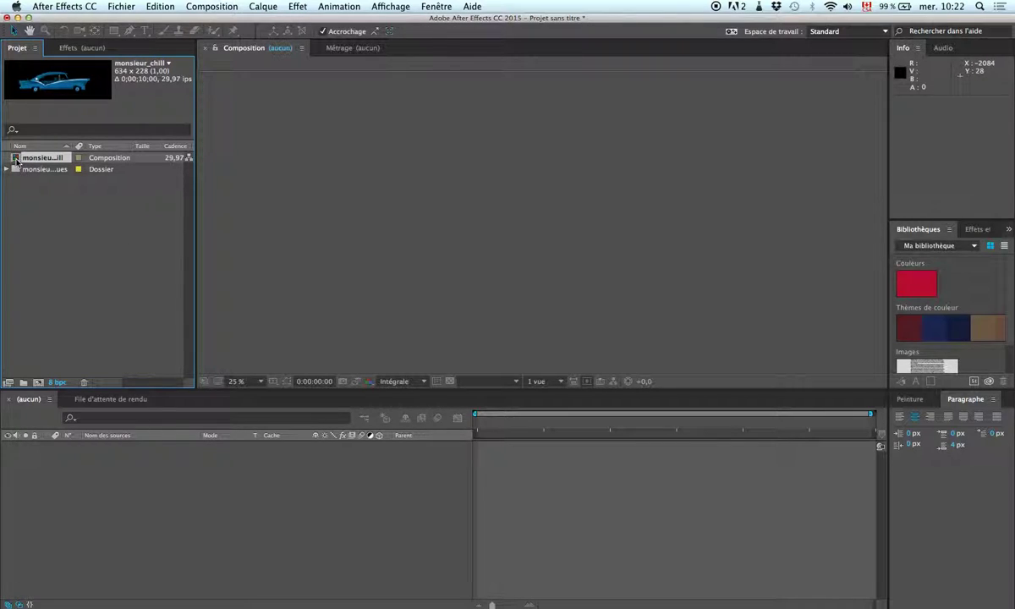
Open the imported monsieur_chill composition and enlarge its preview to 200 %.
{"action": "left_click_drag", "start_coordinate": [16, 159], "coordinate": [41, 161]}
{"action": "double_click", "coordinate": [16, 159]}
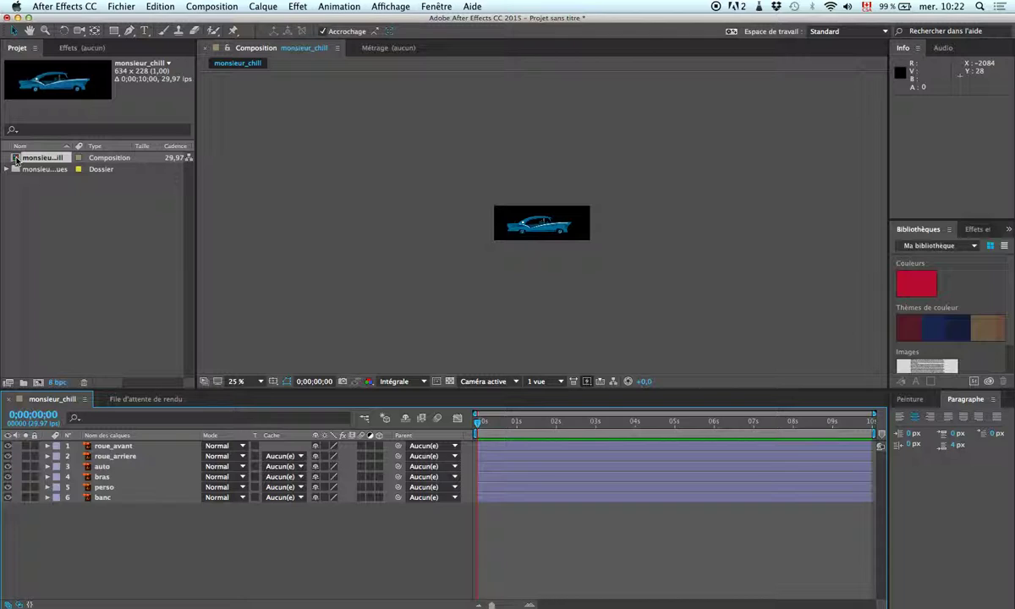
{"action": "scroll", "coordinate": [678, 240], "scroll_direction": "up", "scroll_amount": 6}
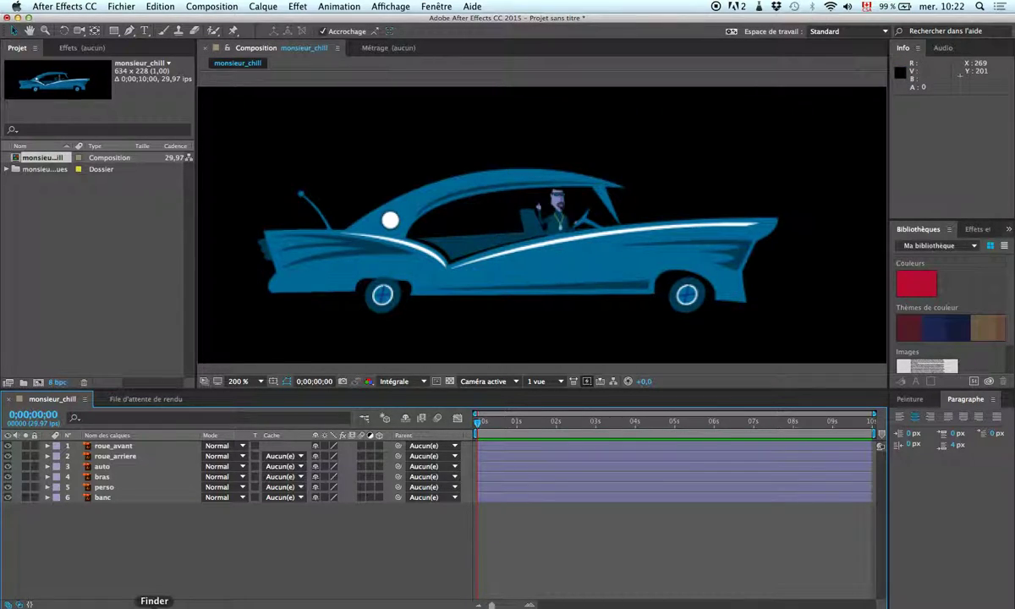
Play the reference movie maquettte_monsieur_chill.mov from the velocite folder, and return to After Effects.
{"action": "left_click", "coordinate": [283, 605]}
{"action": "double_click", "coordinate": [500, 133]}
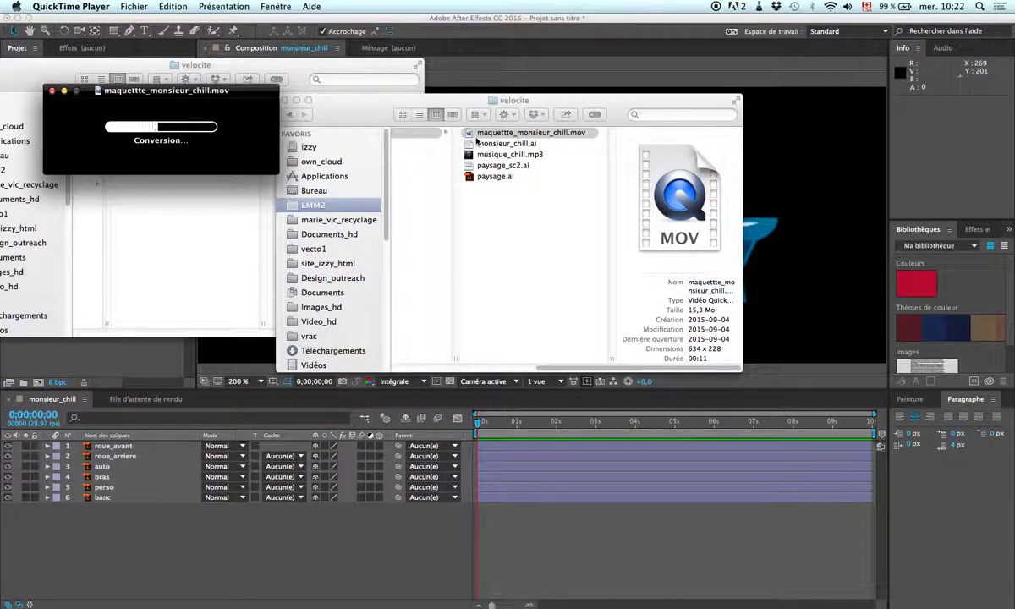
{"action": "left_click", "coordinate": [235, 188]}
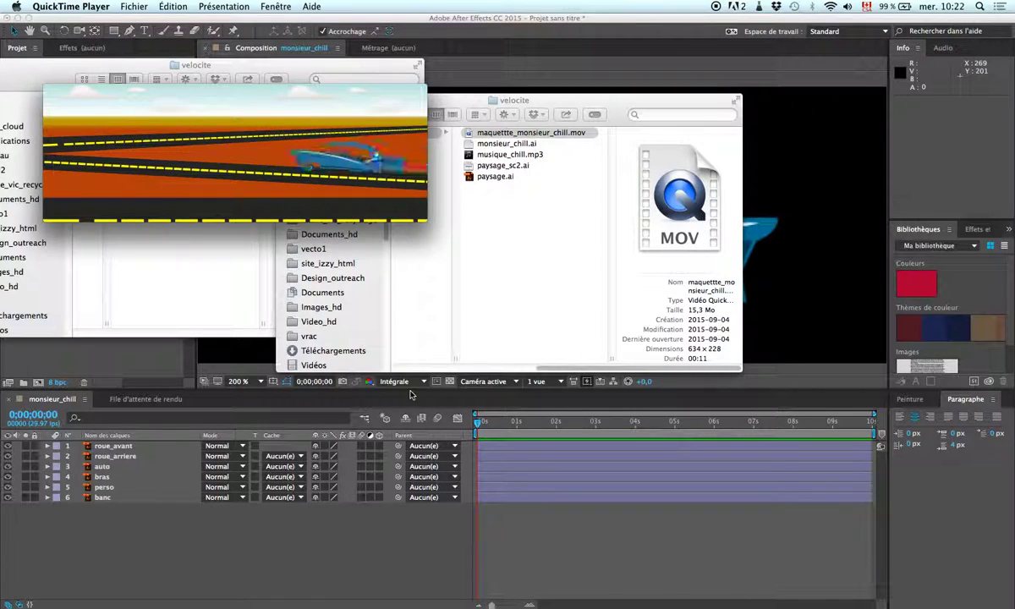
{"action": "mouse_move", "coordinate": [345, 220]}
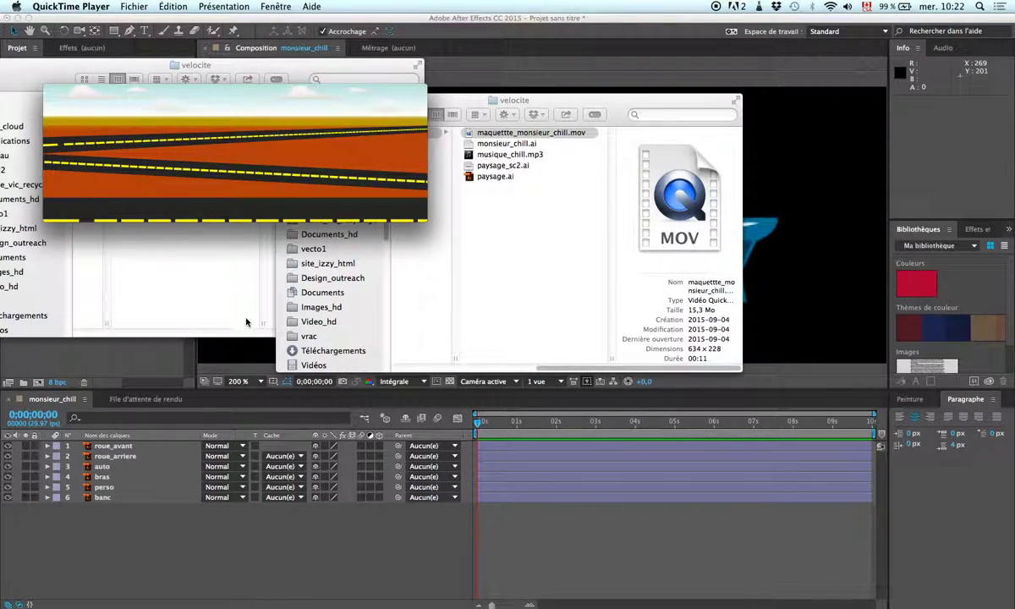
{"action": "left_click", "coordinate": [249, 366]}
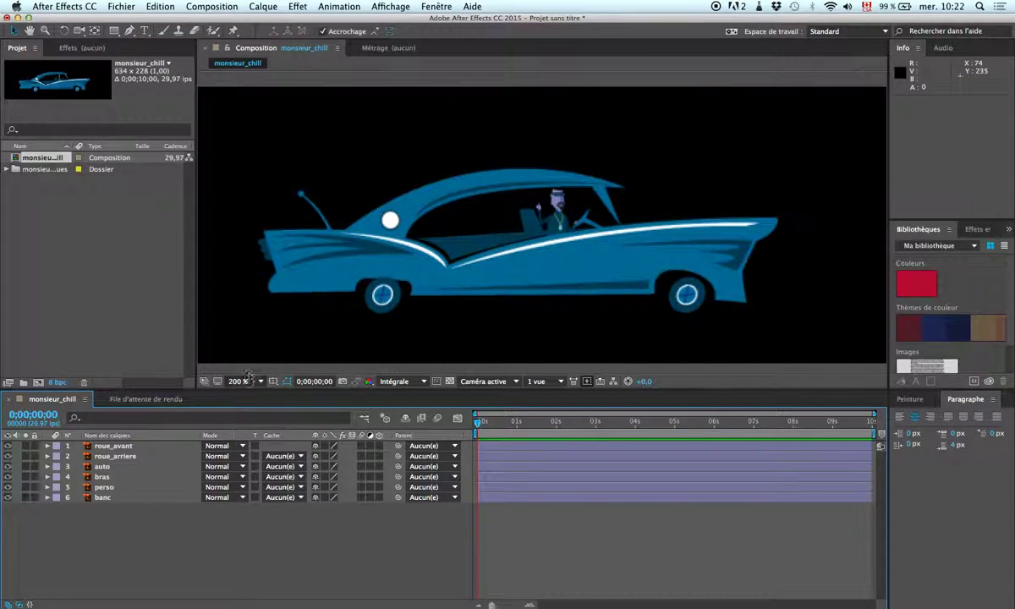
Check the roue_arriere and roue_avant layers in the composition and turn on the transparency grid.
{"action": "left_click", "coordinate": [146, 456]}
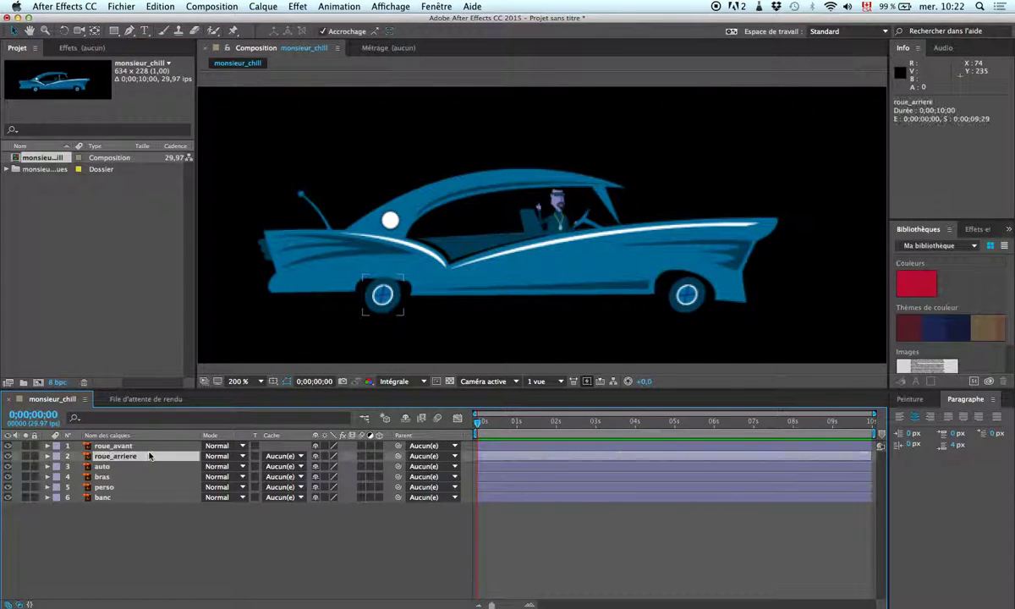
{"action": "left_click", "coordinate": [141, 446]}
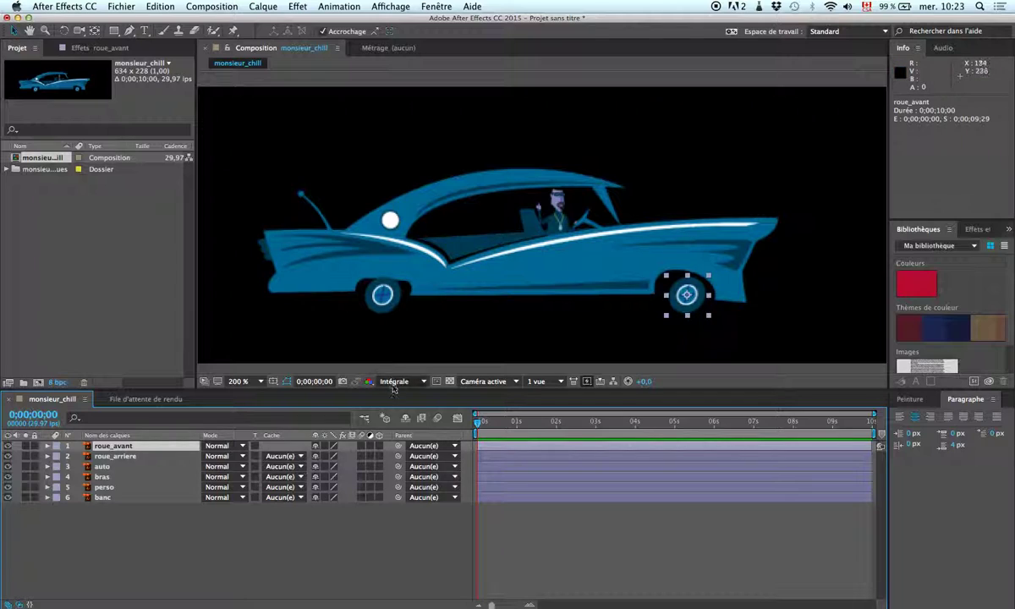
{"action": "left_click", "coordinate": [449, 382]}
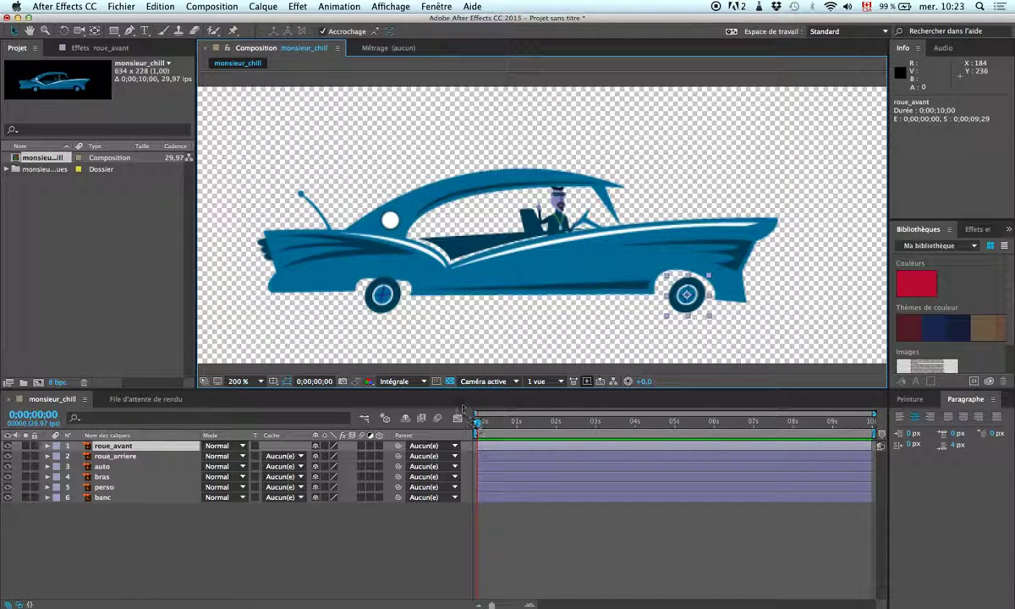
Keep the preview resolution at Intégrale, set the composition magnification to 100 %, and deselect the layer.
{"action": "left_click", "coordinate": [402, 381]}
{"action": "left_click", "coordinate": [413, 410]}
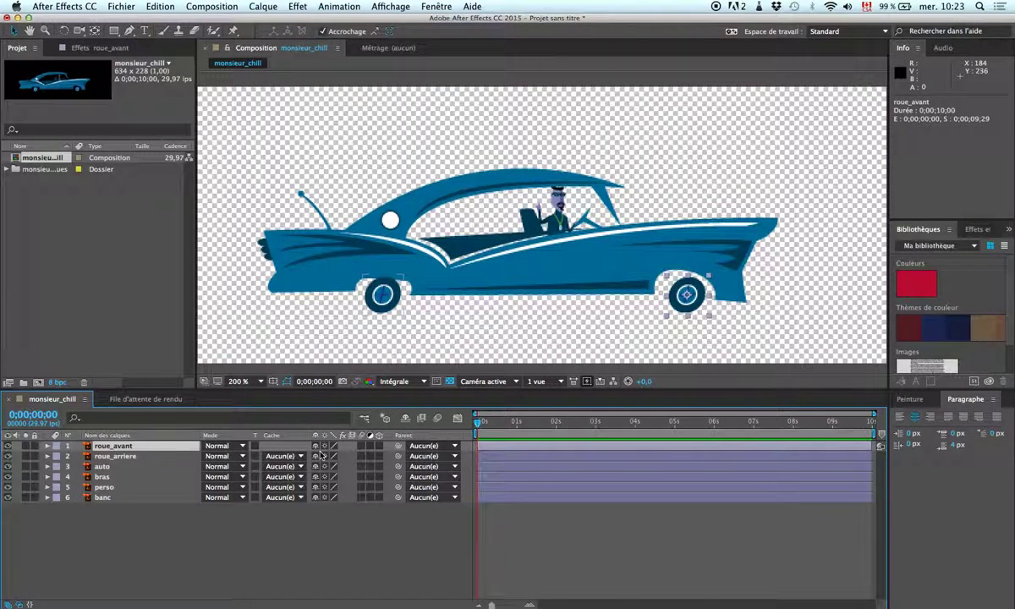
{"action": "left_click", "coordinate": [239, 381]}
{"action": "left_click", "coordinate": [277, 504]}
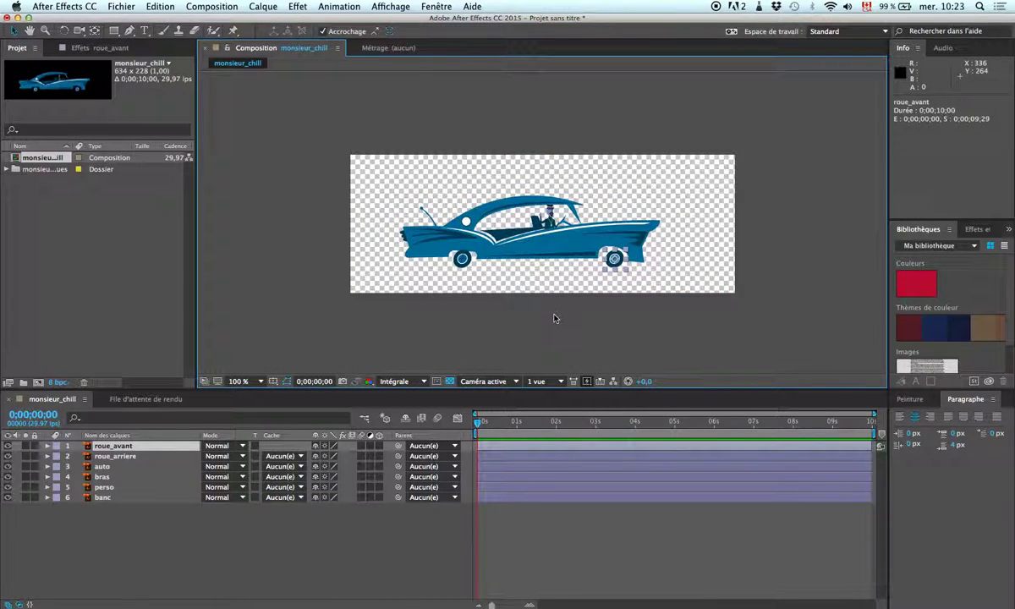
{"action": "left_click", "coordinate": [554, 318]}
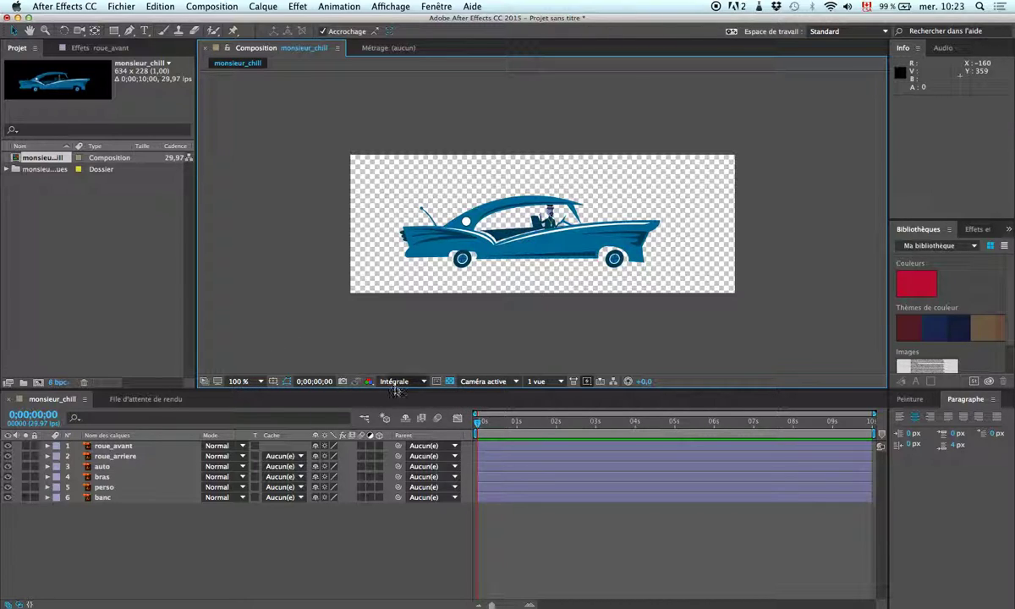
{"action": "left_click", "coordinate": [327, 498]}
Change the monsieur_chill composition settings to a duration of 0;00;02;00 and a frame rate of 24.
{"action": "left_click", "coordinate": [114, 446]}
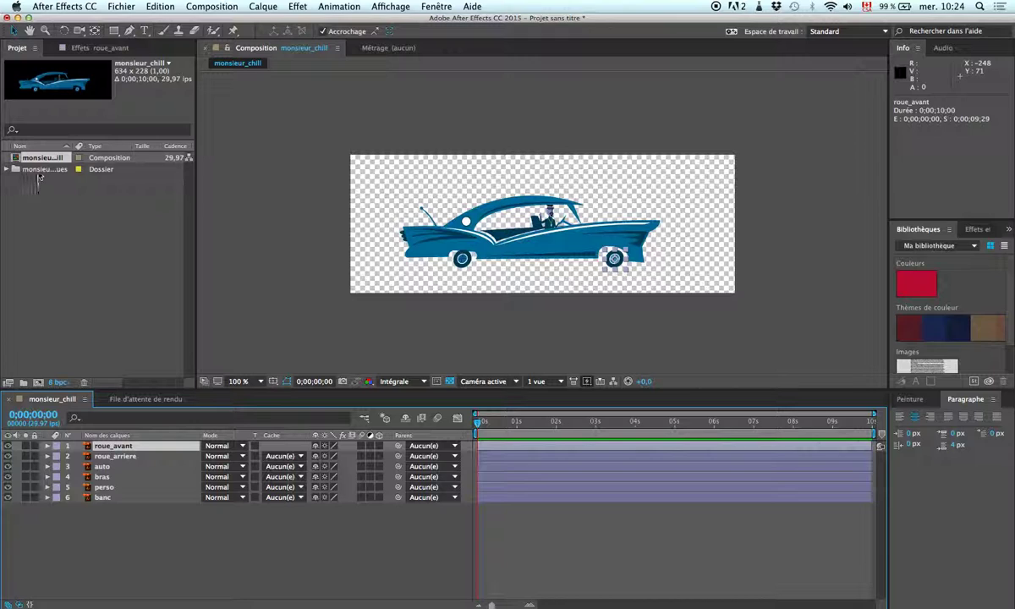
{"action": "right_click", "coordinate": [36, 159]}
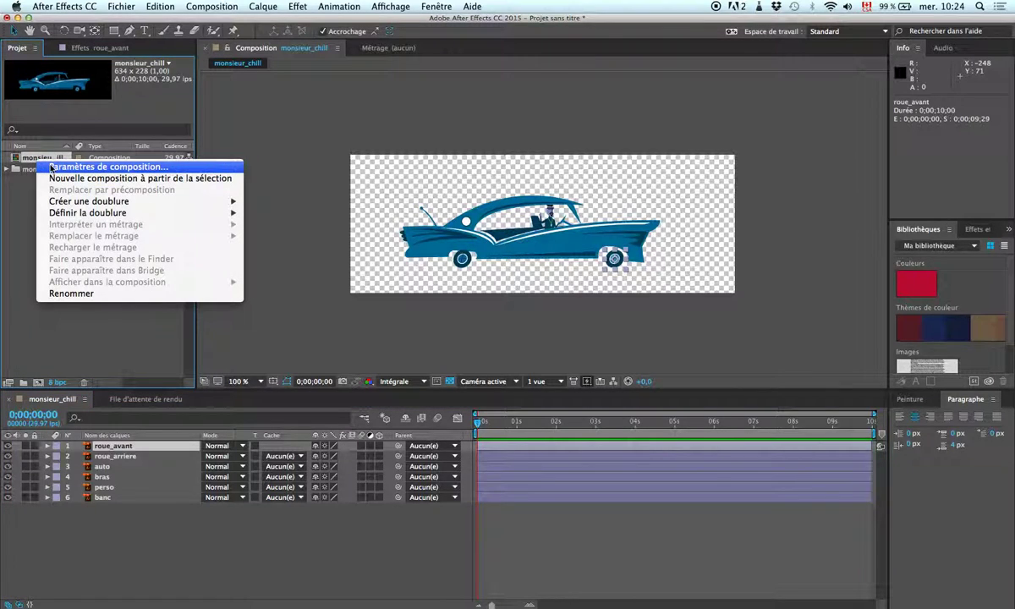
{"action": "left_click", "coordinate": [51, 167]}
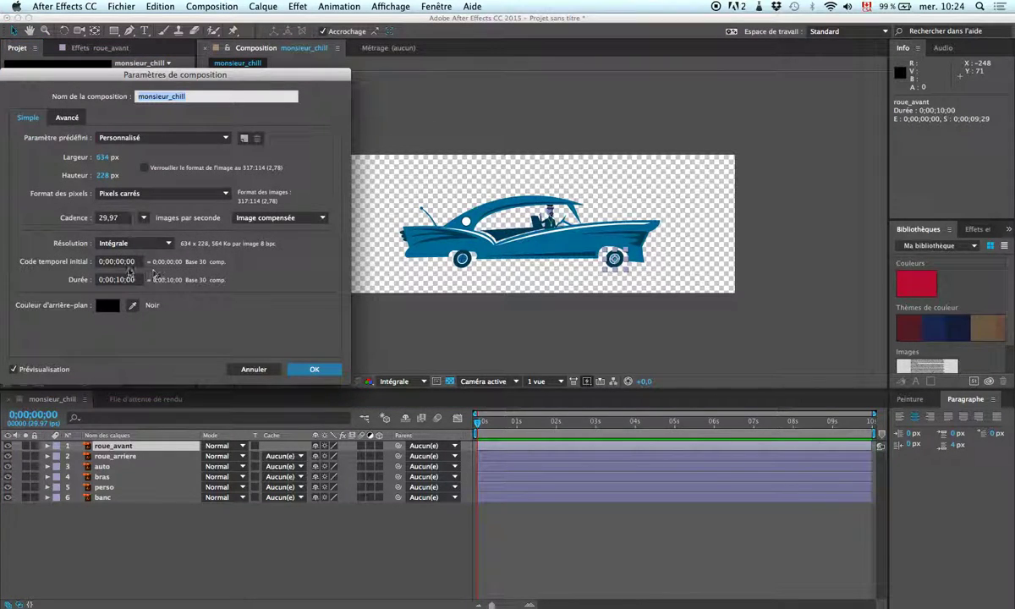
{"action": "left_click", "coordinate": [119, 280]}
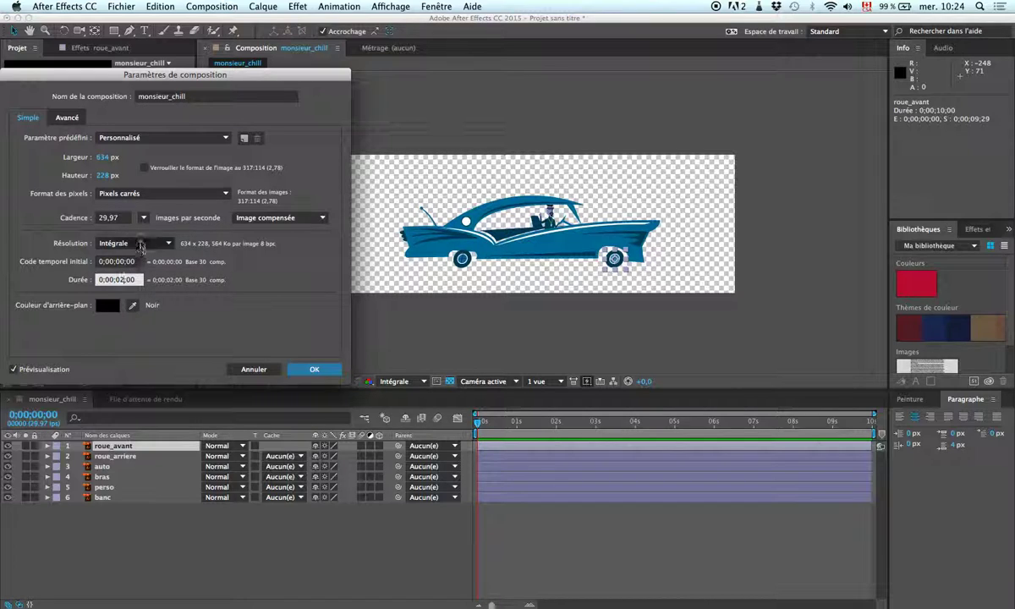
{"action": "left_click", "coordinate": [99, 219]}
{"action": "type", "text": "24"}
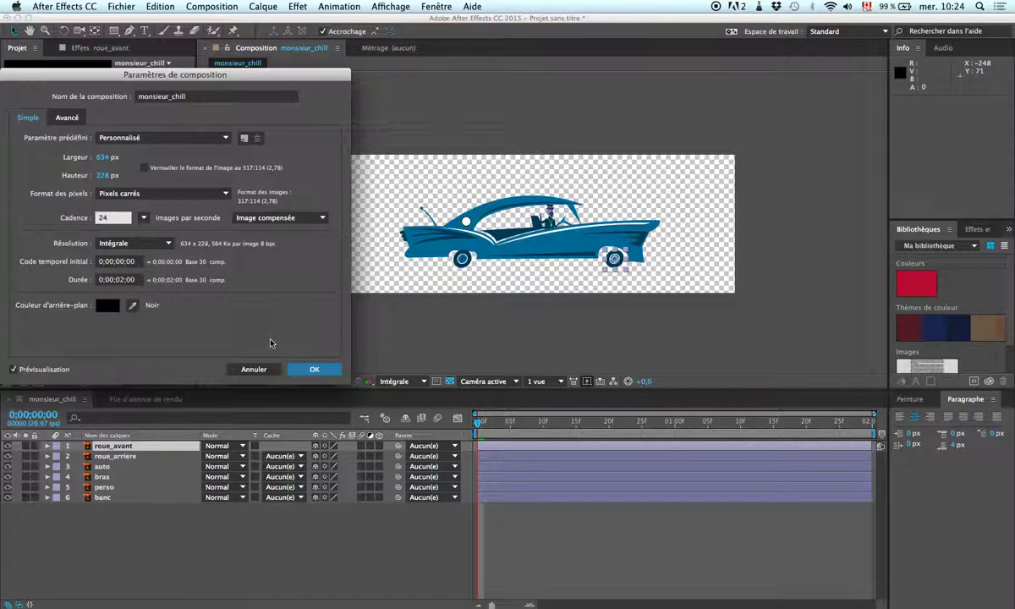
{"action": "left_click", "coordinate": [313, 369]}
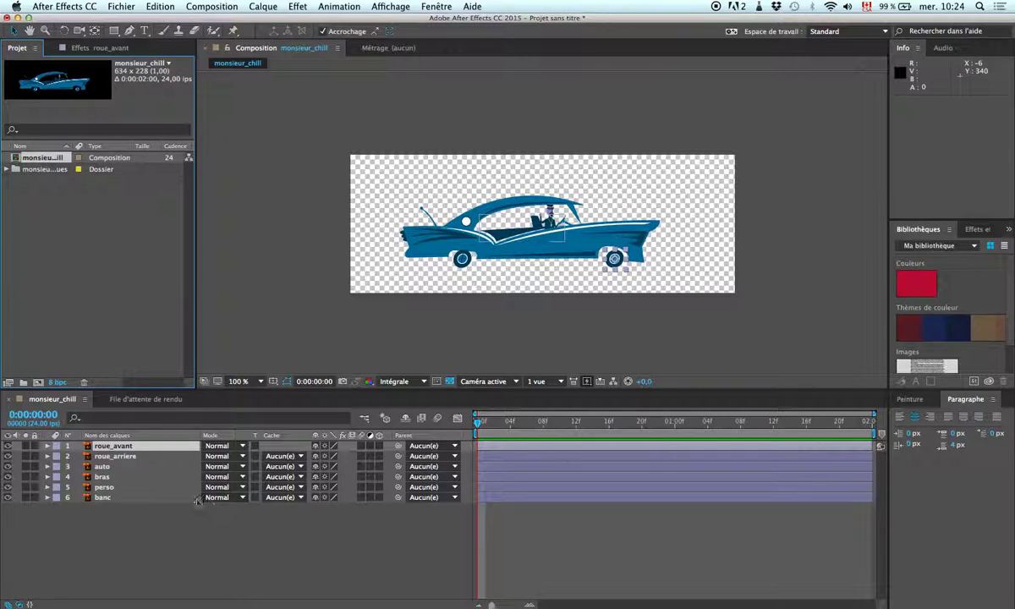
Create a Rotation keyframe of -2x+0,0° on the roue_avant layer at 0:00:00:00.
{"action": "left_click", "coordinate": [109, 447]}
{"action": "key", "text": "r"}
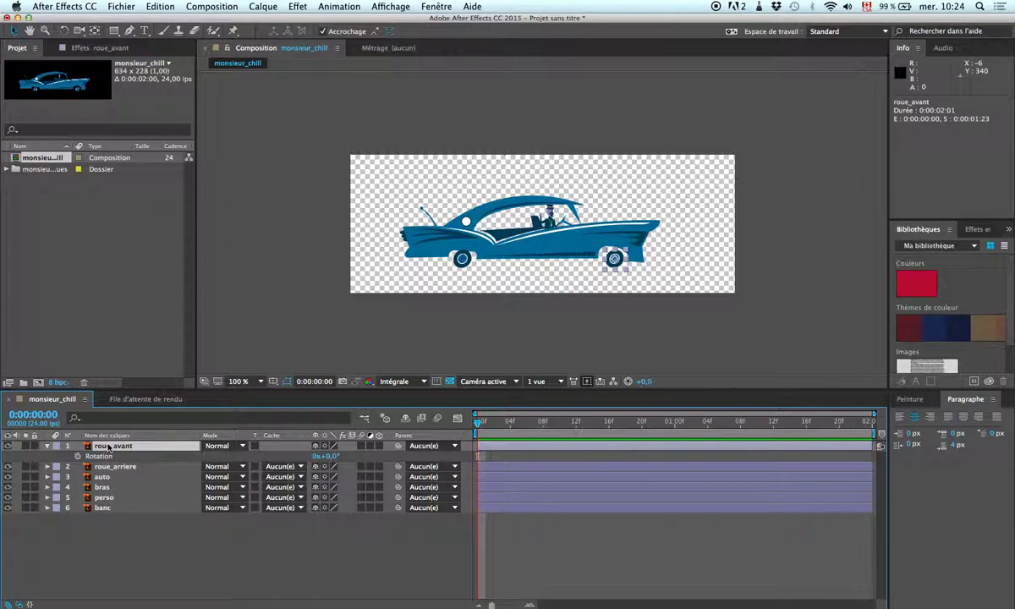
{"action": "left_click", "coordinate": [78, 457]}
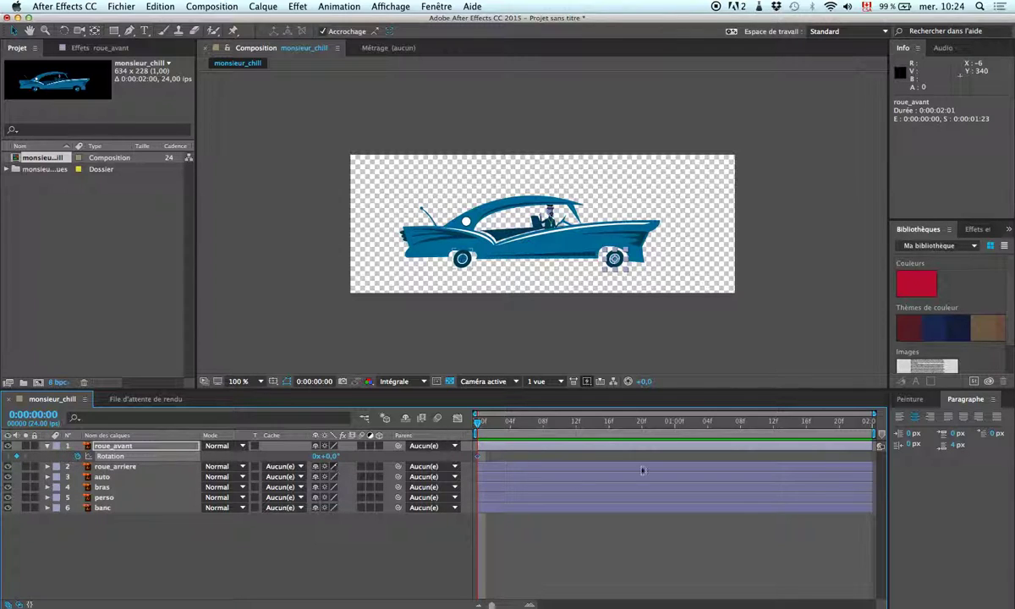
{"action": "left_click", "coordinate": [317, 457]}
{"action": "key", "text": "Return"}
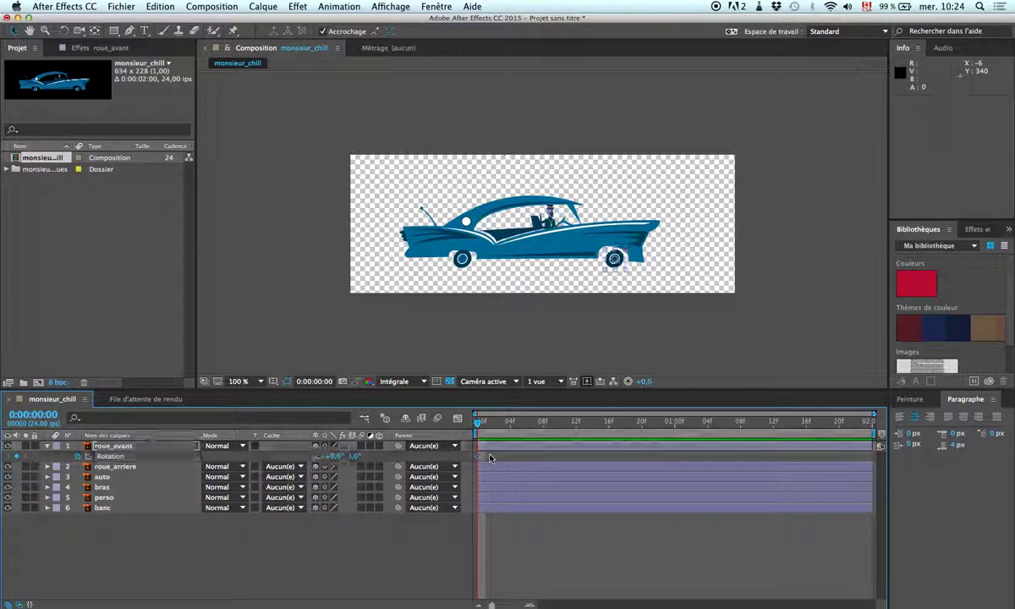
{"action": "left_click", "coordinate": [479, 457]}
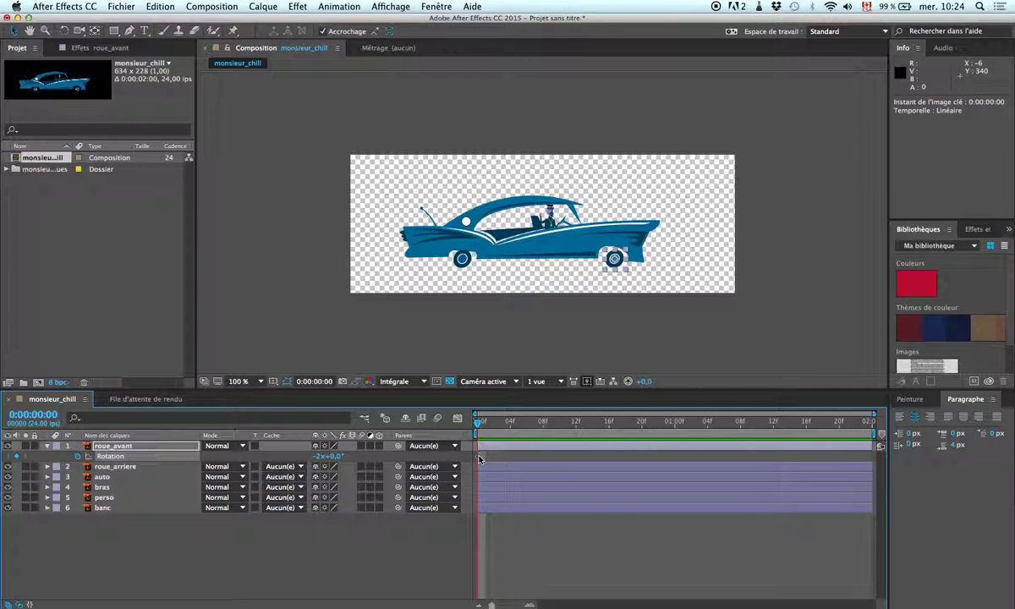
Add a Rotation keyframe of 0x+0,0° on the roue_avant layer at 0:00:01:23 and preview the wheel's spin.
{"action": "left_click_drag", "start_coordinate": [479, 421], "coordinate": [921, 471]}
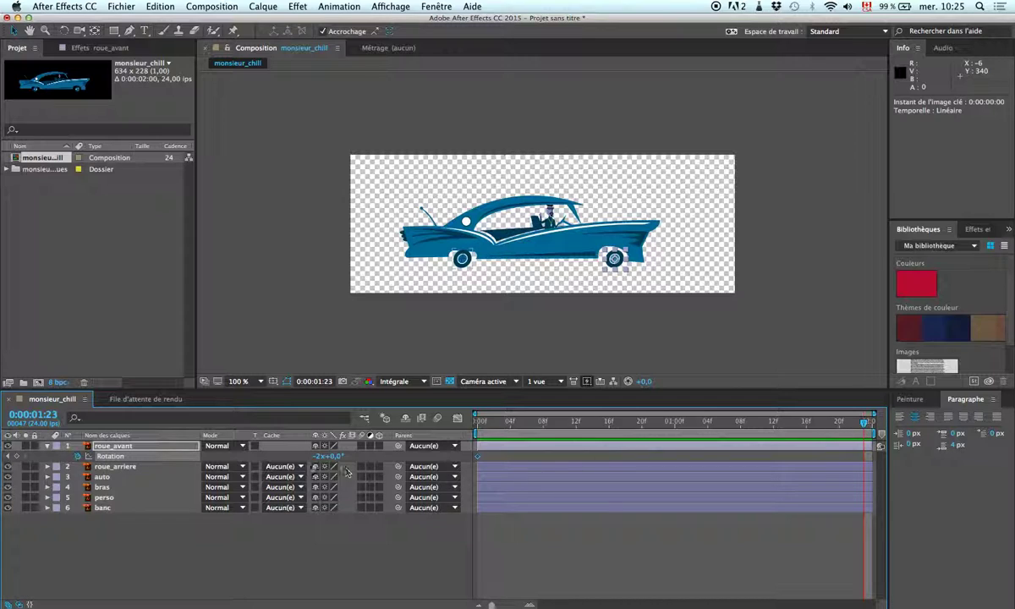
{"action": "left_click", "coordinate": [317, 457]}
{"action": "type", "text": "-2"}
{"action": "key", "text": "Return"}
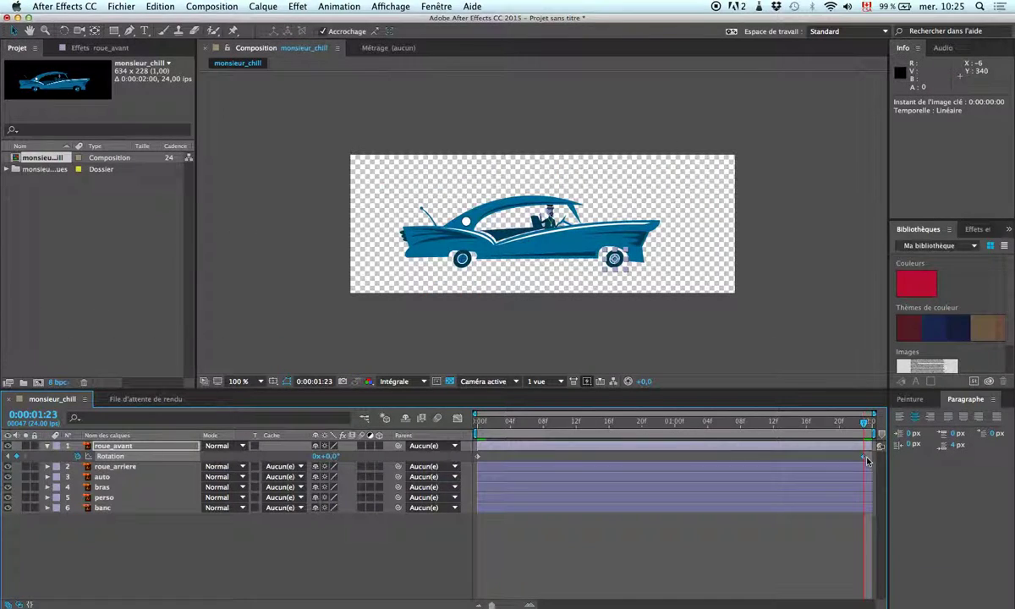
{"action": "key", "text": "space"}
{"action": "key", "text": "space"}
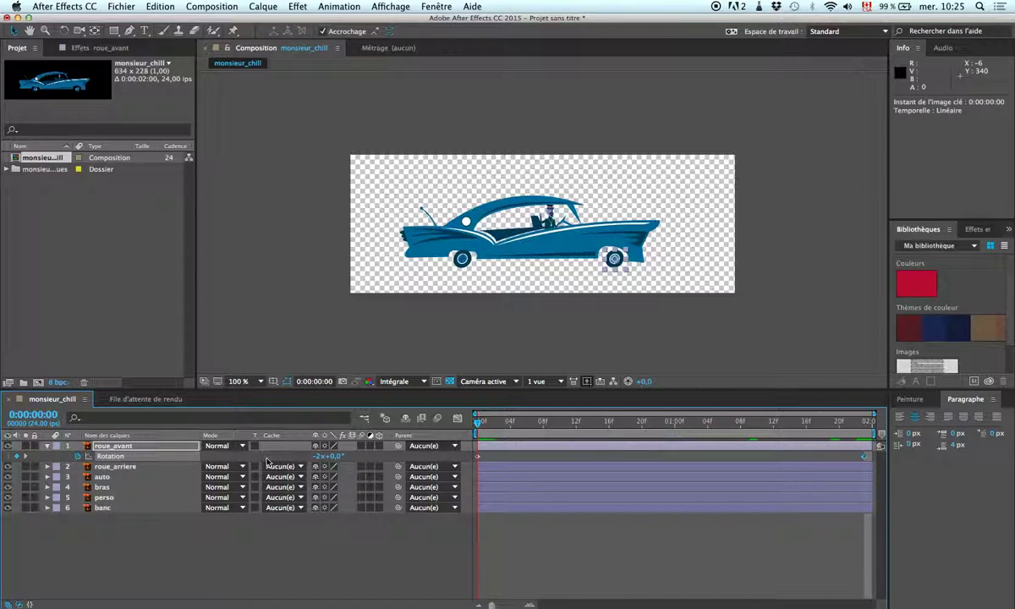
{"action": "key", "text": "space"}
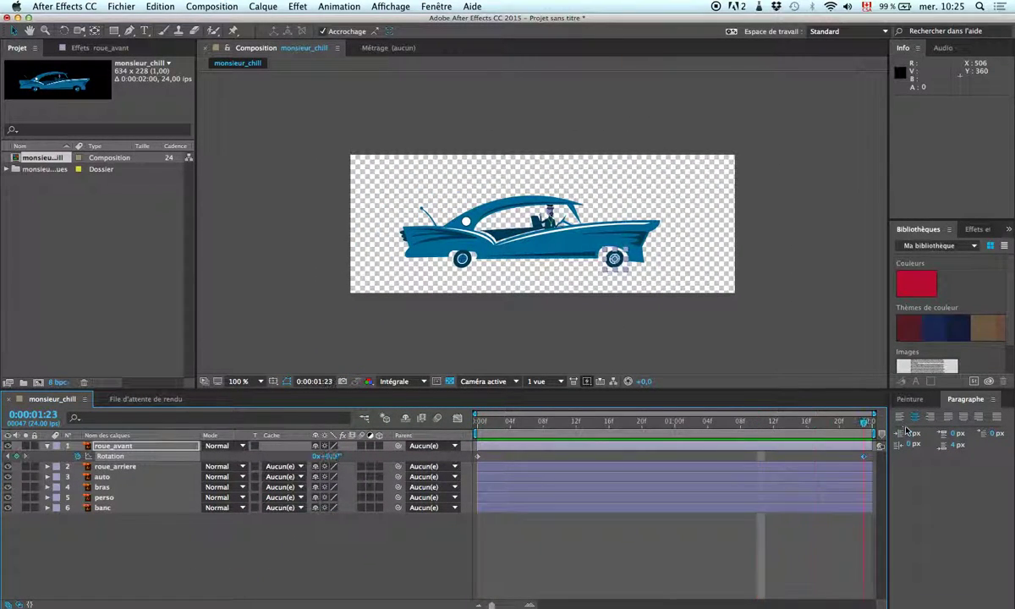
Move the last Rotation keyframe of roue_avant to 0:00:02:00 and preview the looping animation.
{"action": "left_click", "coordinate": [864, 458]}
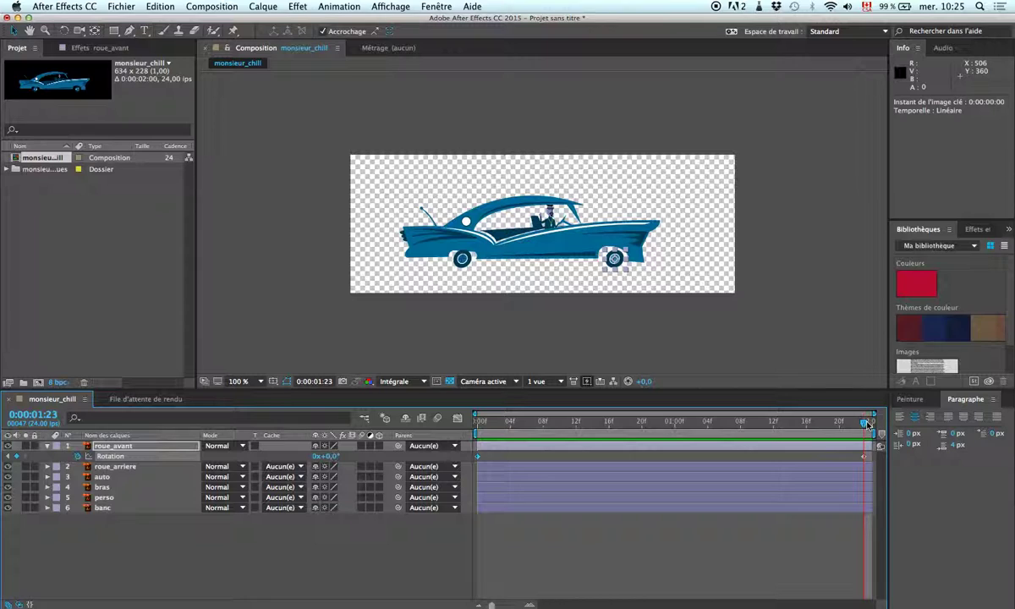
{"action": "key", "text": "space"}
{"action": "key", "text": "End"}
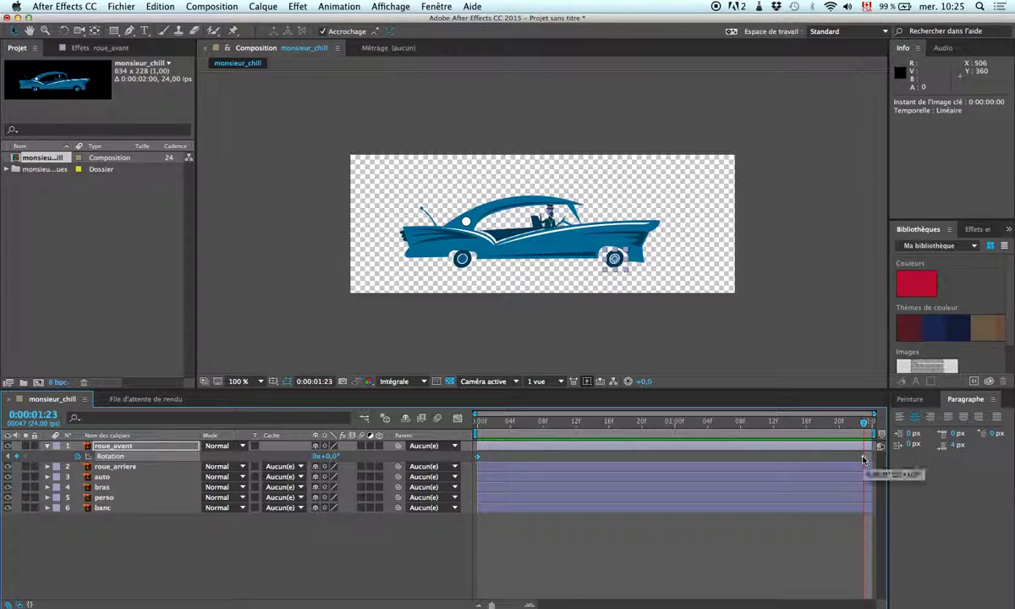
{"action": "left_click_drag", "start_coordinate": [864, 460], "coordinate": [869, 448]}
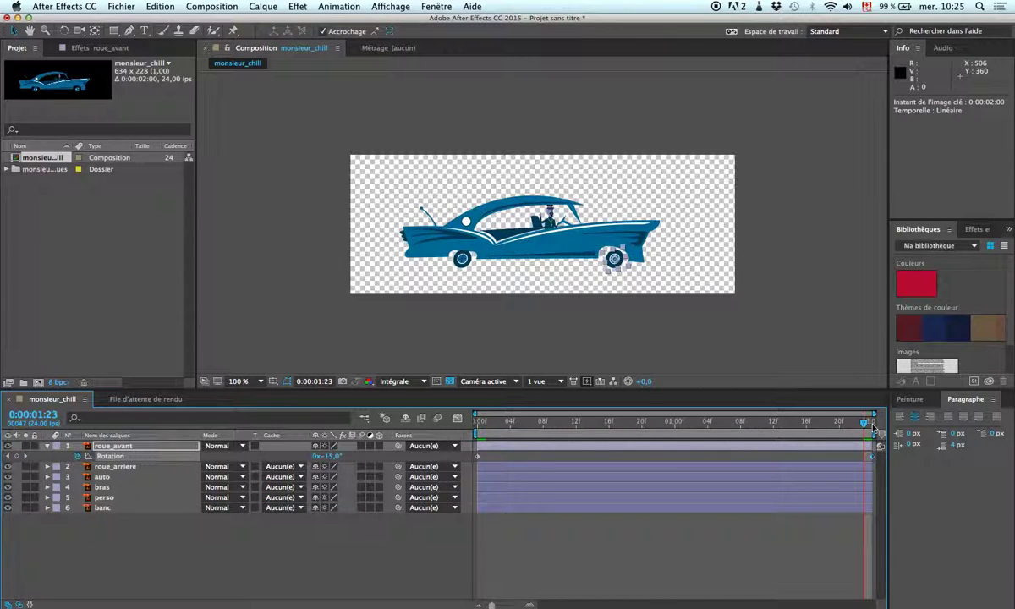
{"action": "key", "text": "space"}
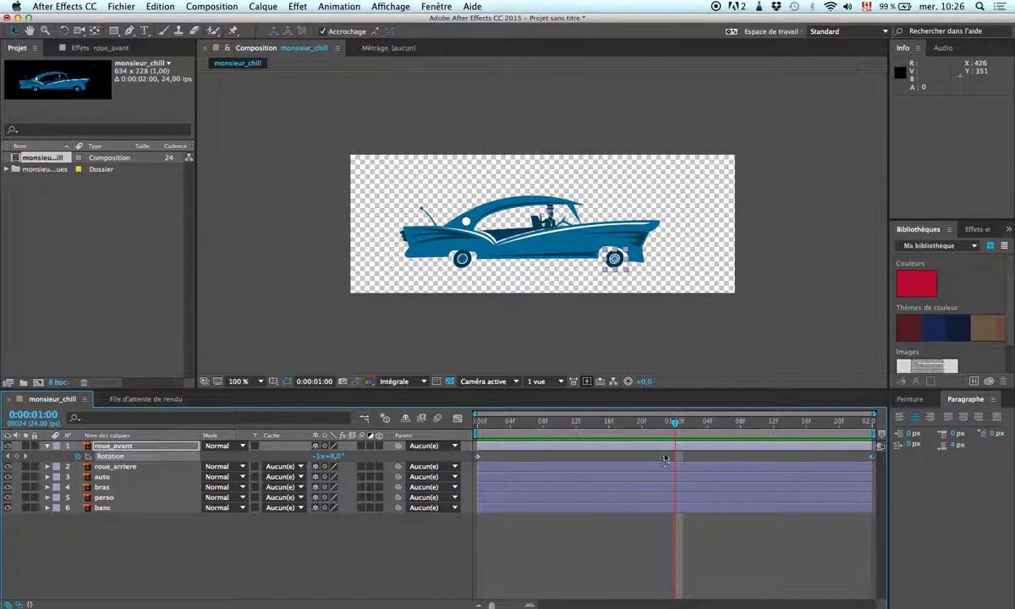
Copy both Rotation keyframes of roue_avant, paste them onto the Rotation of roue_arriere at 0:00:00:00, and preview both wheels.
{"action": "left_click_drag", "start_coordinate": [673, 429], "coordinate": [476, 428]}
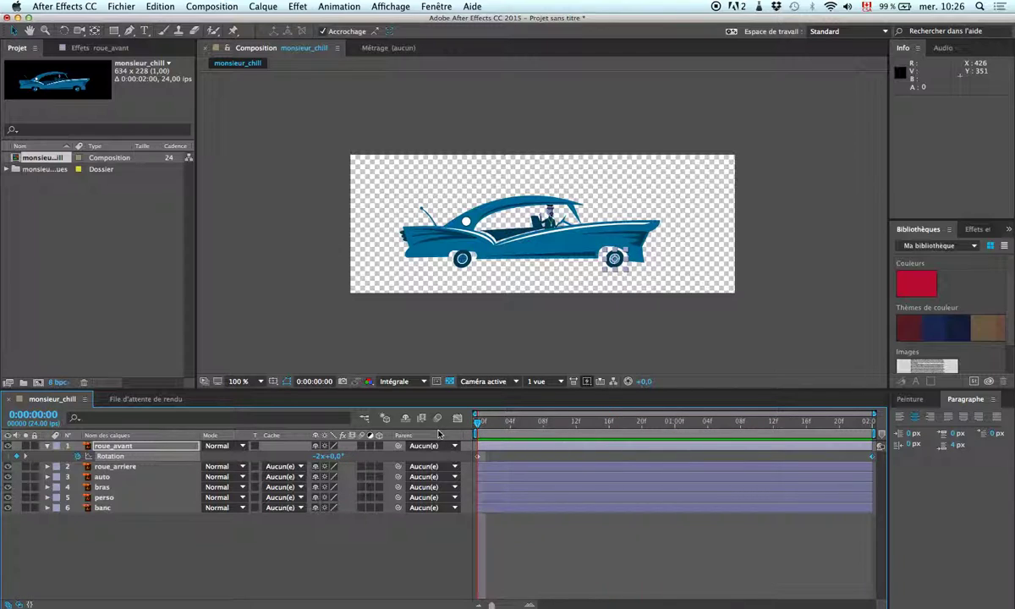
{"action": "mouse_move", "coordinate": [478, 460]}
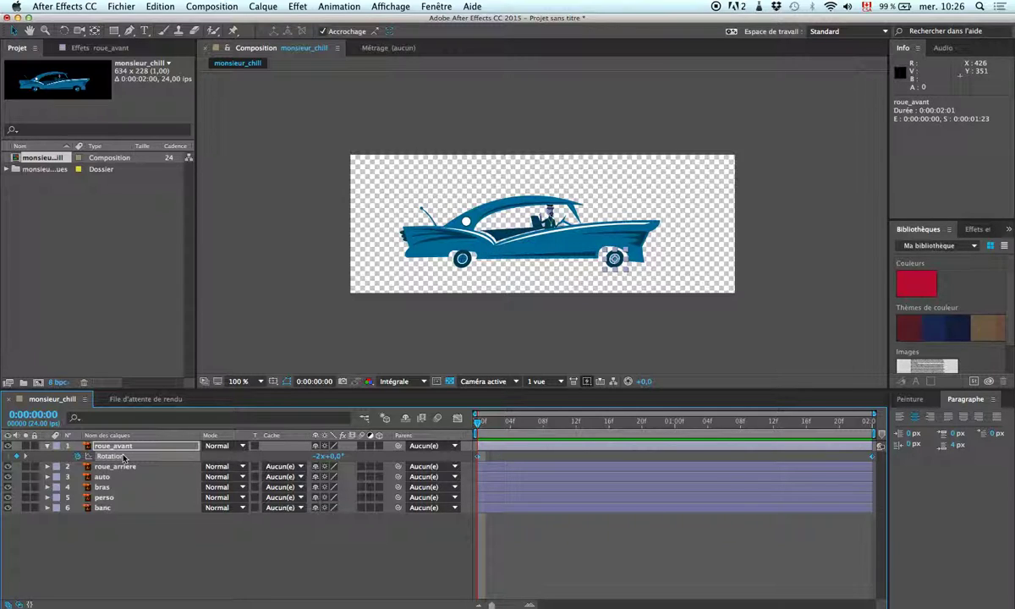
{"action": "key", "text": "super+c"}
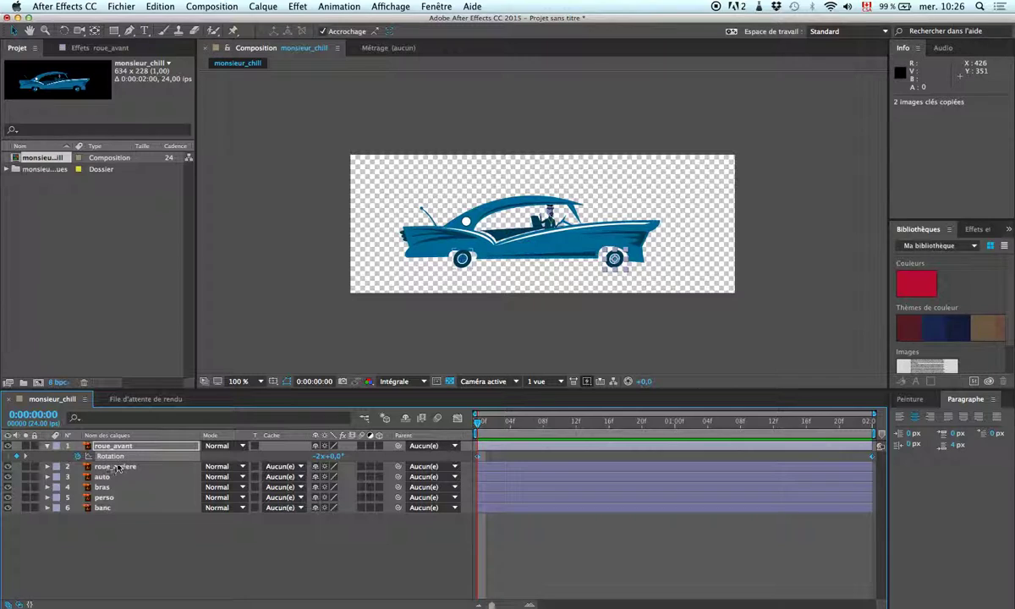
{"action": "left_click", "coordinate": [47, 446]}
{"action": "left_click", "coordinate": [47, 456]}
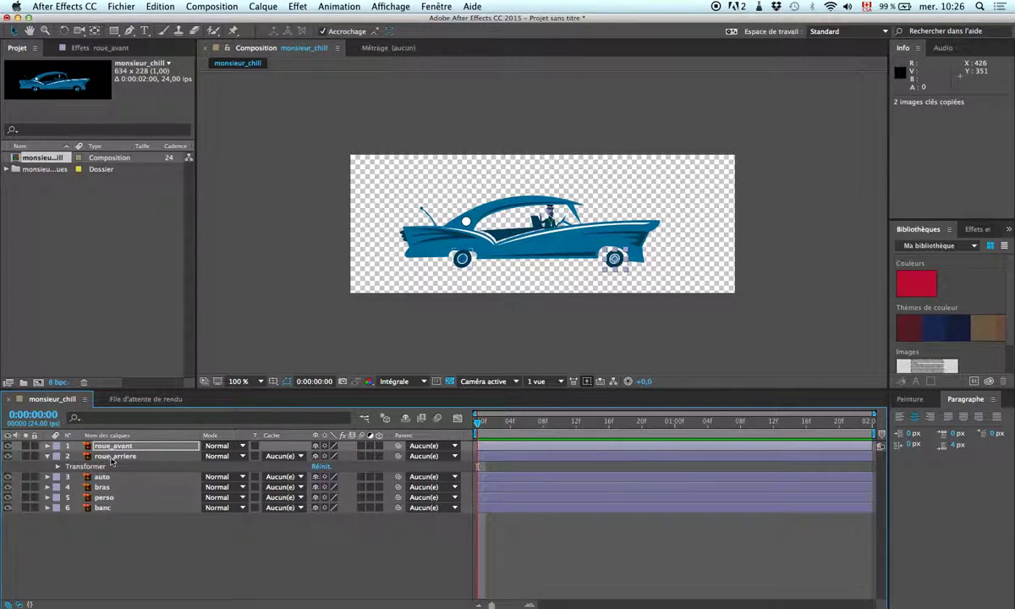
{"action": "left_click", "coordinate": [111, 458]}
{"action": "key", "text": "r"}
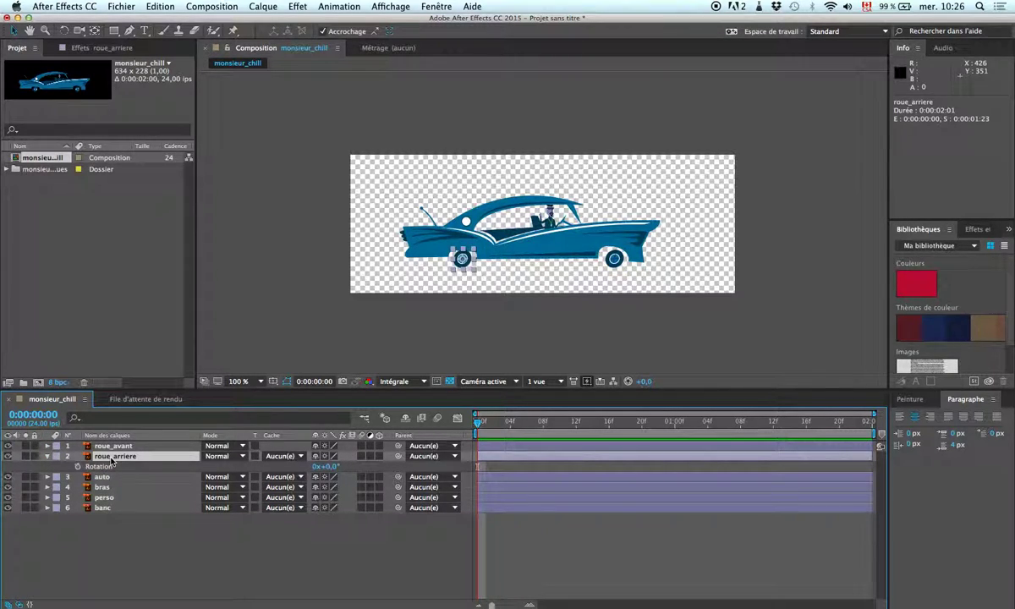
{"action": "left_click", "coordinate": [114, 469]}
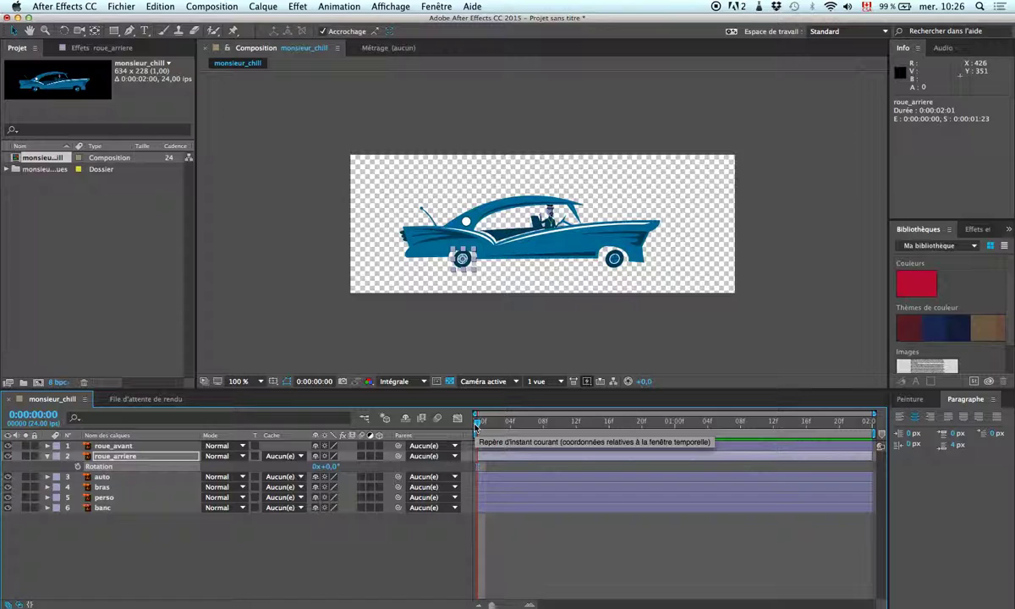
{"action": "key", "text": "super+v"}
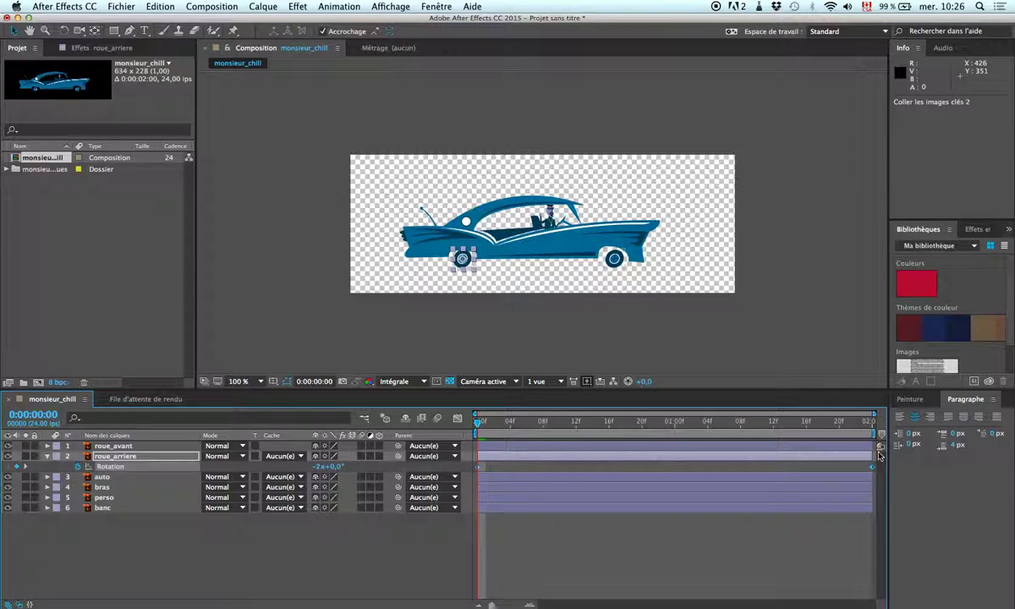
{"action": "key", "text": "space"}
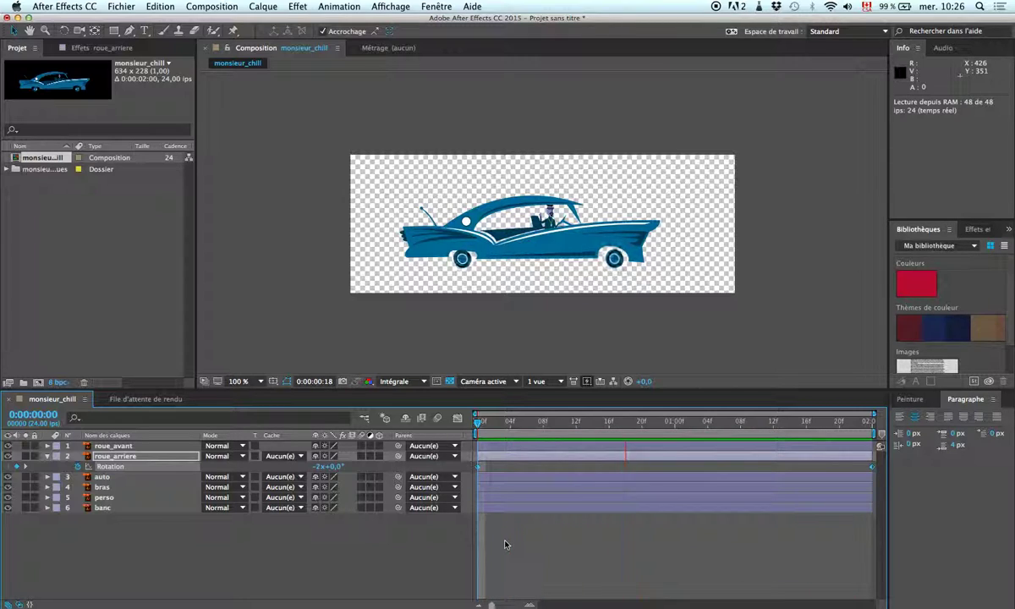
Examine the auto, bras and perso layers in turn, with the composition magnified to 200 % around the driver.
{"action": "left_click", "coordinate": [46, 456]}
{"action": "left_click", "coordinate": [121, 468]}
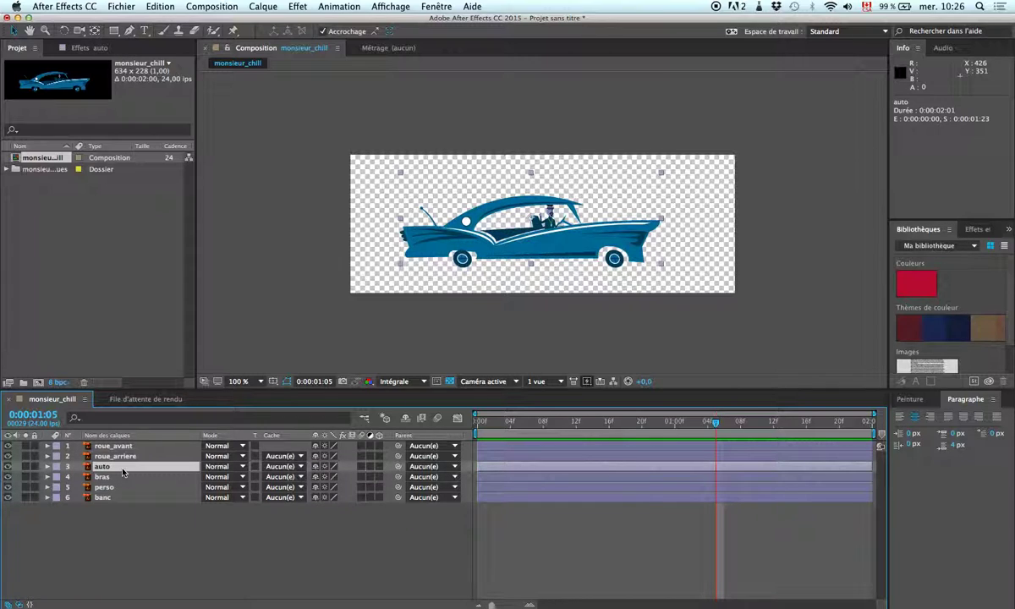
{"action": "left_click", "coordinate": [120, 479]}
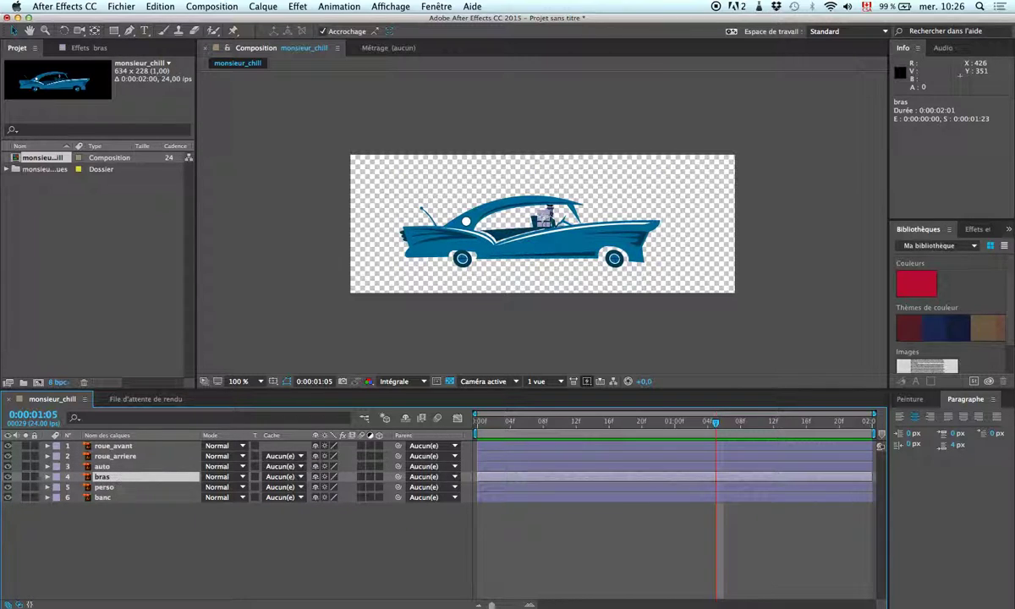
{"action": "left_click", "coordinate": [150, 489]}
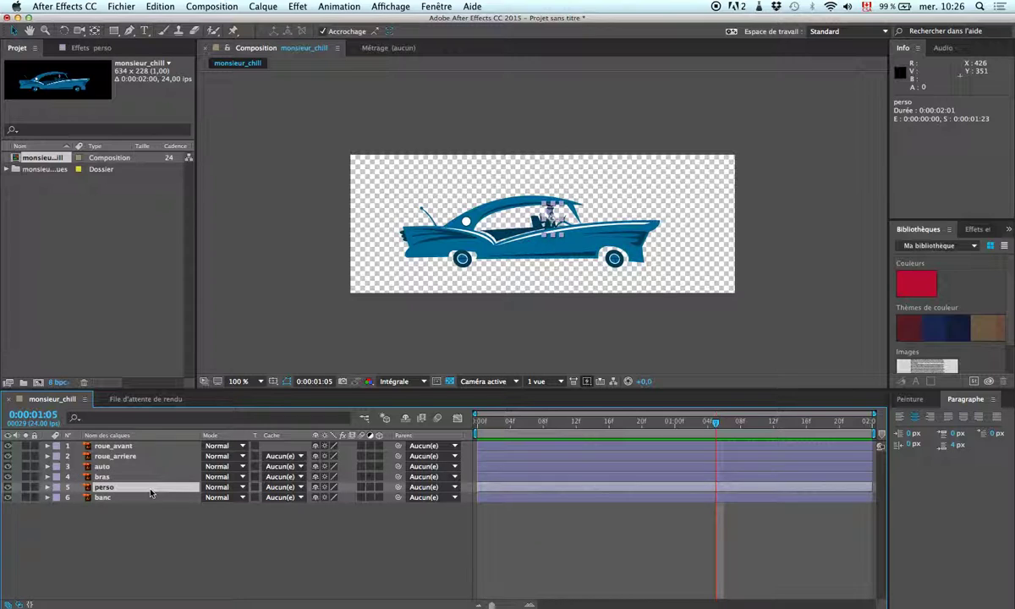
{"action": "scroll", "coordinate": [565, 235], "scroll_direction": "up", "scroll_amount": 5}
{"action": "scroll", "coordinate": [565, 234], "scroll_direction": "down", "scroll_amount": 1}
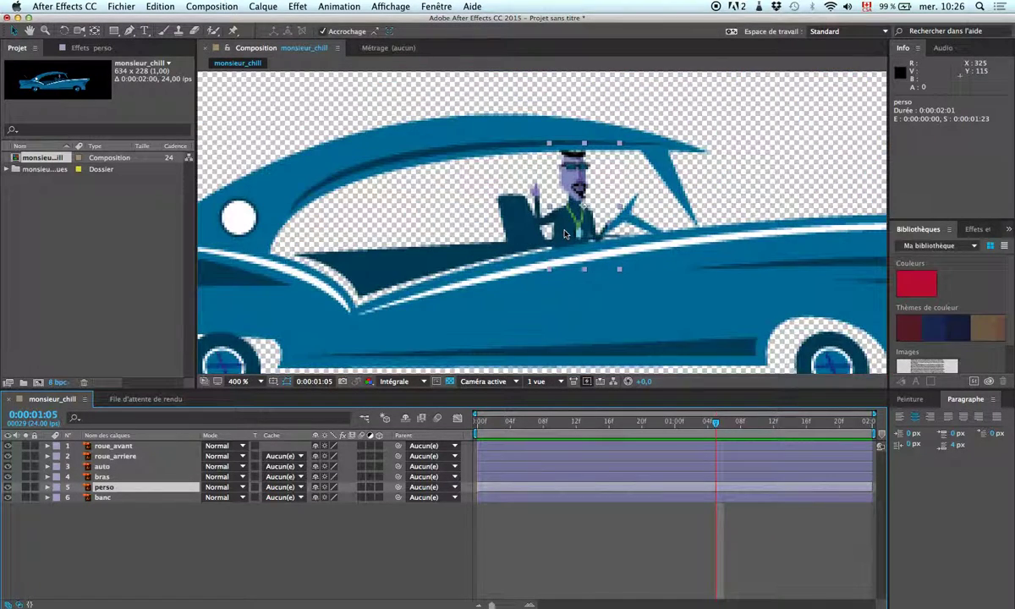
{"action": "scroll", "coordinate": [565, 235], "scroll_direction": "down", "scroll_amount": 1}
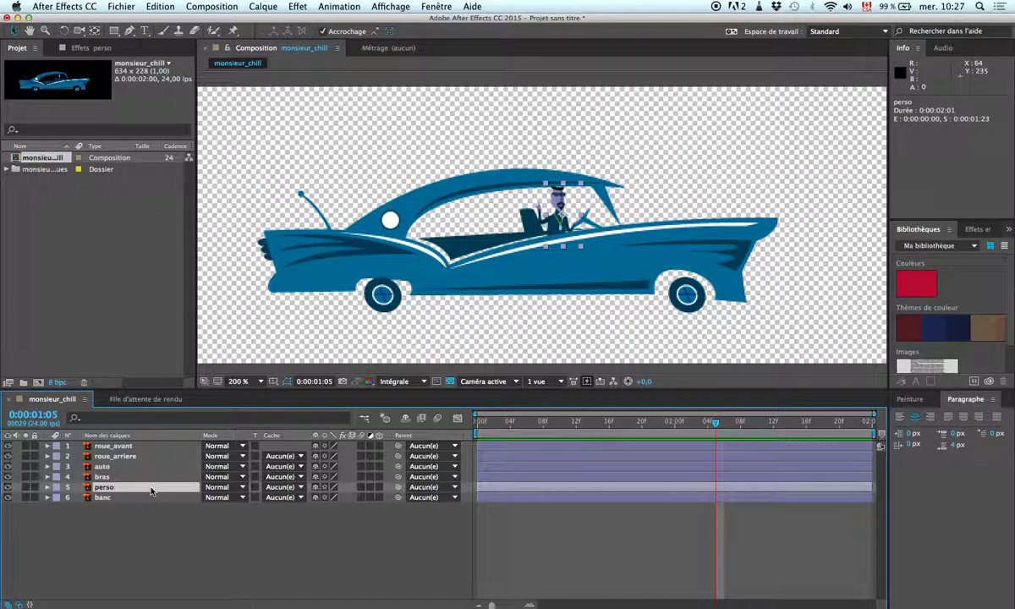
Try rotating the perso layer to 67° about its current anchor point, and undo the rotation.
{"action": "key", "text": "r"}
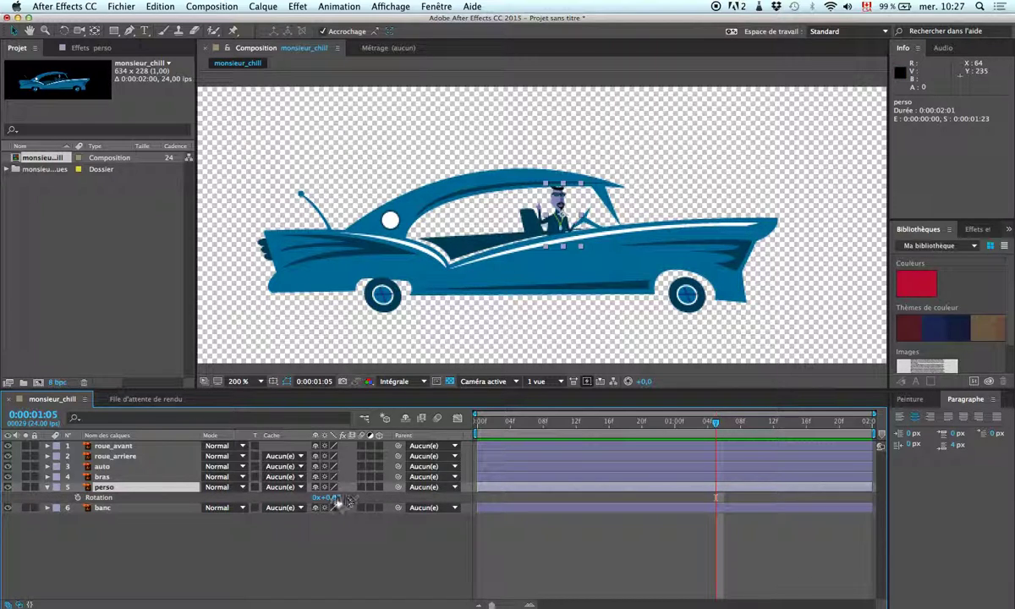
{"action": "left_click_drag", "start_coordinate": [326, 497], "coordinate": [375, 505]}
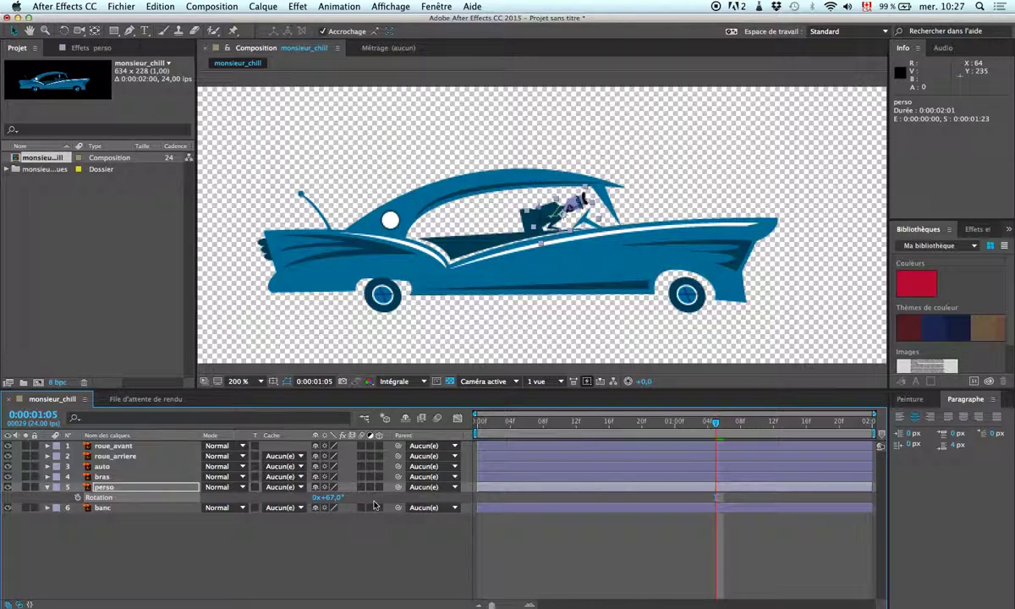
{"action": "key", "text": "super+z"}
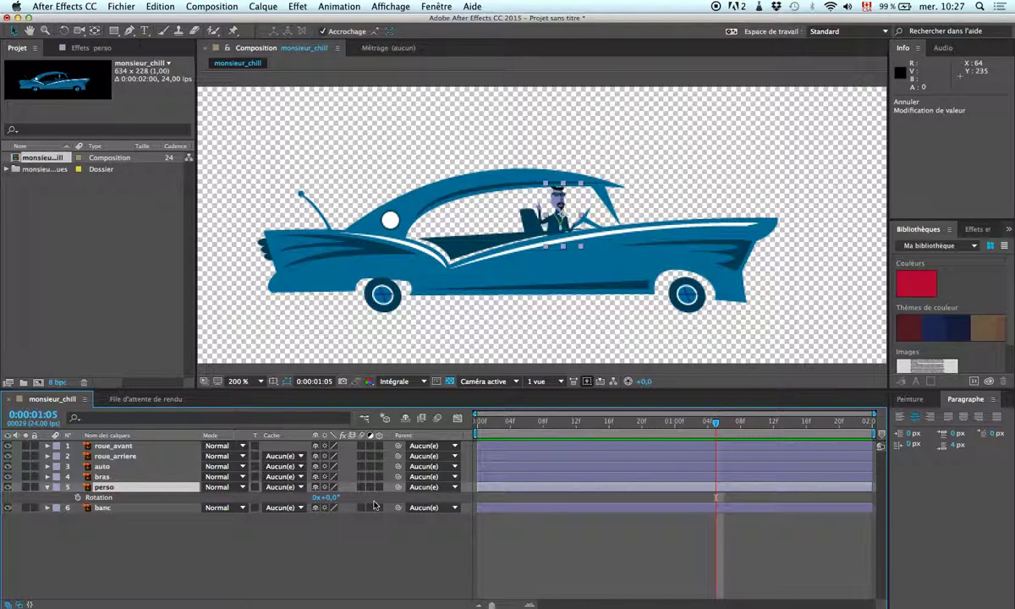
Try rotating the bras layer about its current anchor point, including to 96°, undoing each rotation.
{"action": "left_click", "coordinate": [100, 478]}
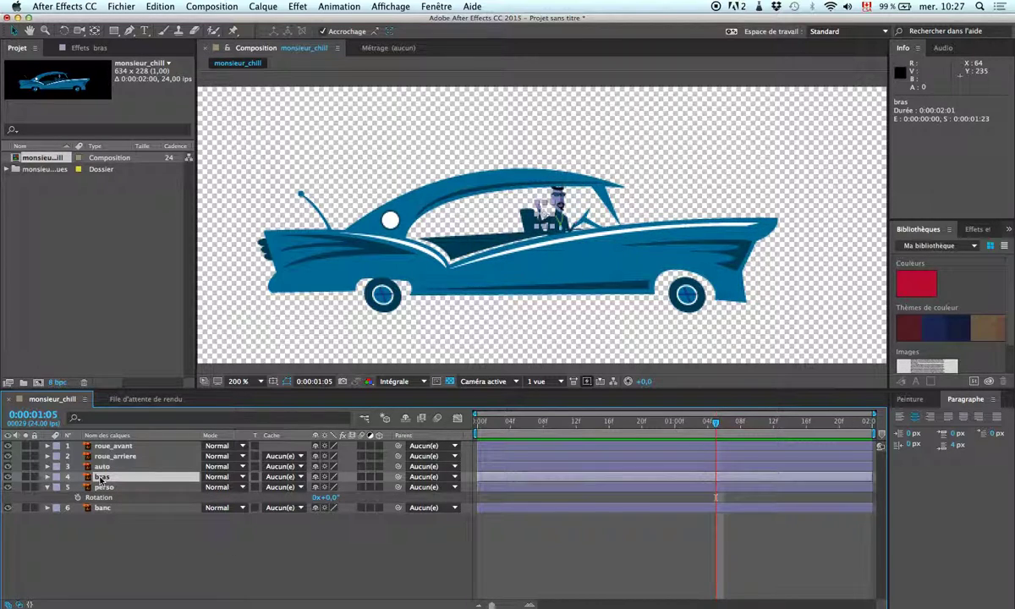
{"action": "key", "text": "r"}
{"action": "left_click_drag", "start_coordinate": [326, 488], "coordinate": [388, 488]}
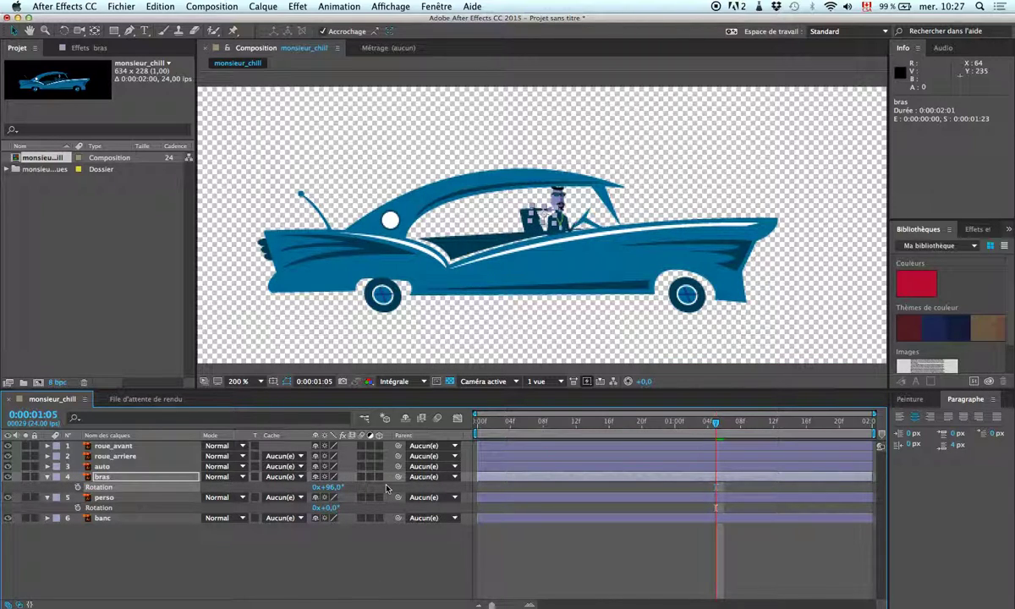
{"action": "key", "text": "super+z"}
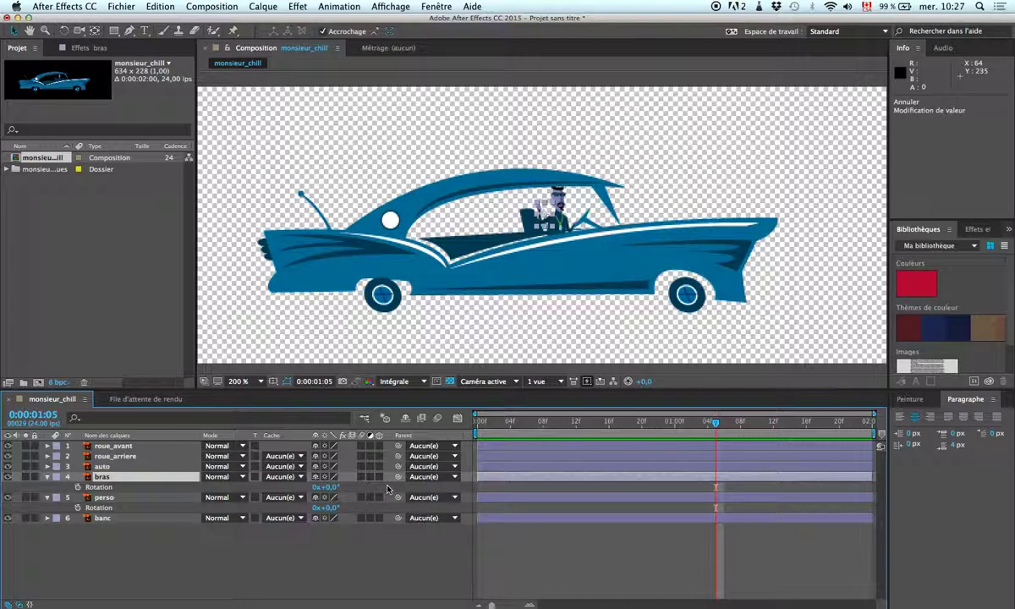
{"action": "left_click_drag", "start_coordinate": [326, 487], "coordinate": [354, 491]}
{"action": "key", "text": "super+z"}
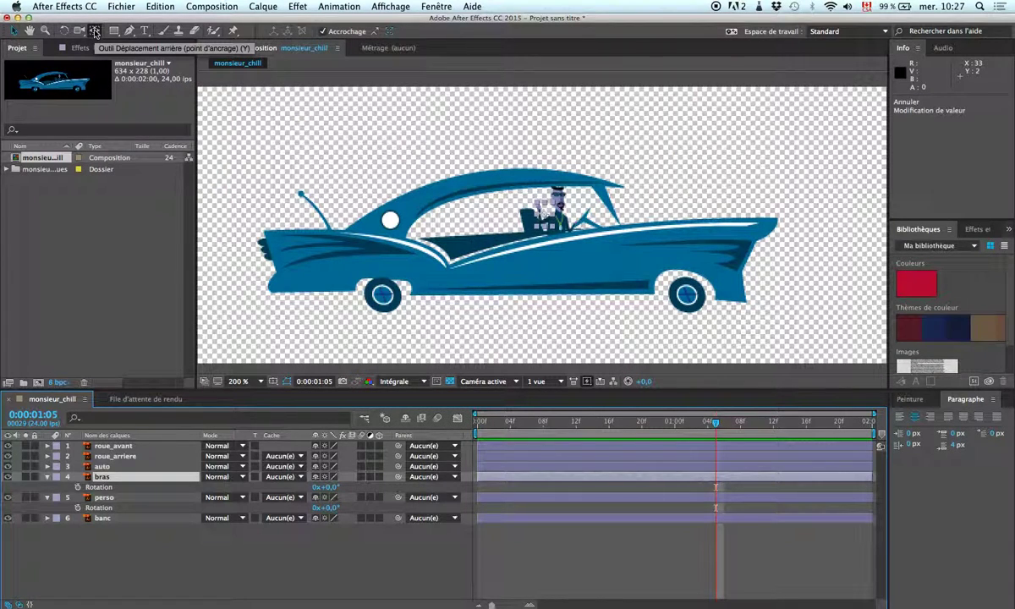
{"action": "left_click", "coordinate": [95, 31]}
{"action": "left_click_drag", "start_coordinate": [546, 216], "coordinate": [551, 220]}
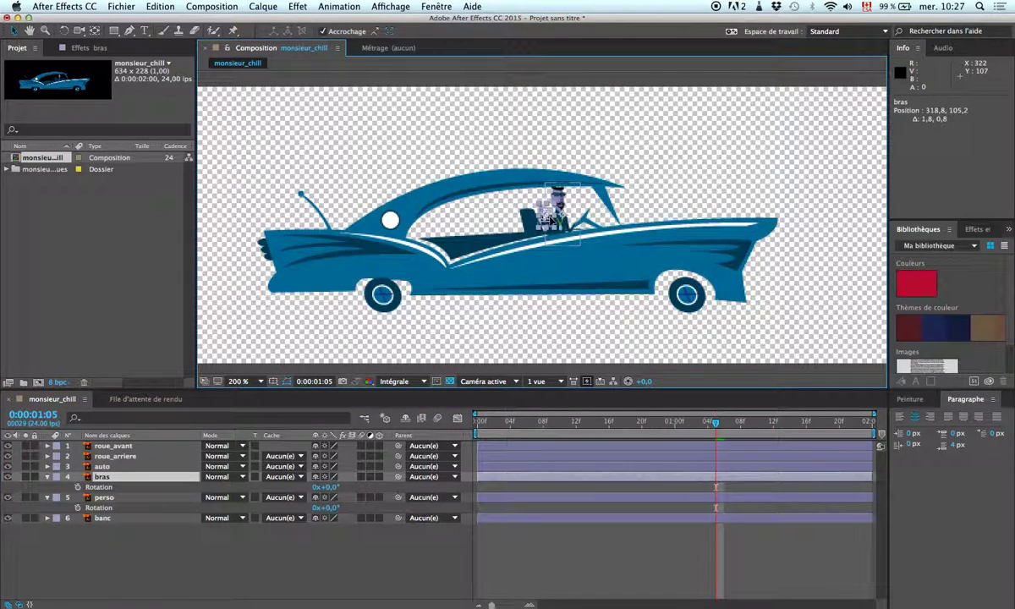
{"action": "key", "text": "super+z"}
Move the anchor point of the bras layer to where the arm joins the driver's body and rotate the arm to 7°.
{"action": "left_click", "coordinate": [96, 32]}
{"action": "left_click_drag", "start_coordinate": [543, 222], "coordinate": [559, 226]}
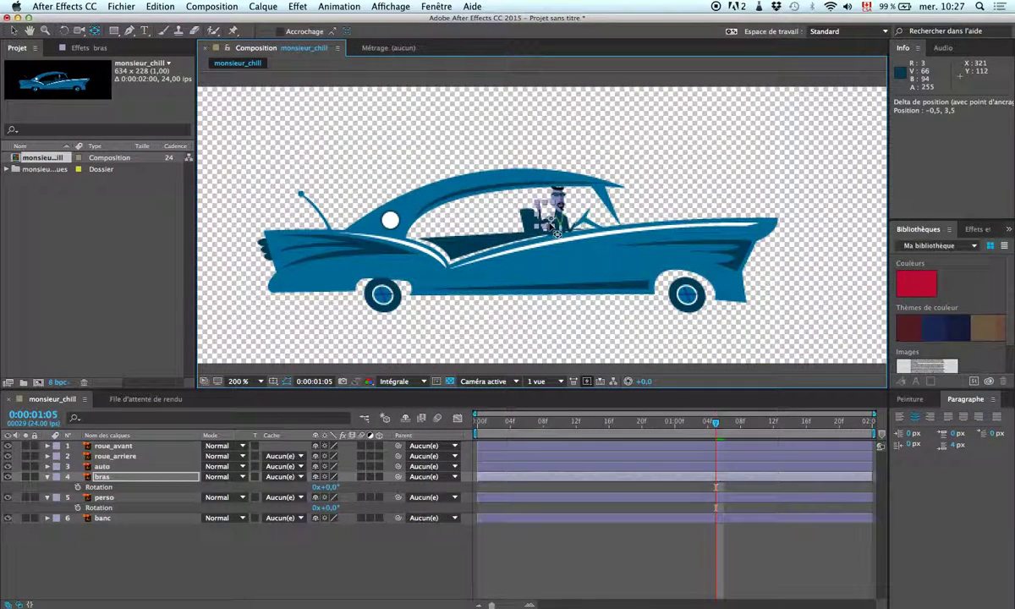
{"action": "left_click_drag", "start_coordinate": [326, 488], "coordinate": [346, 498]}
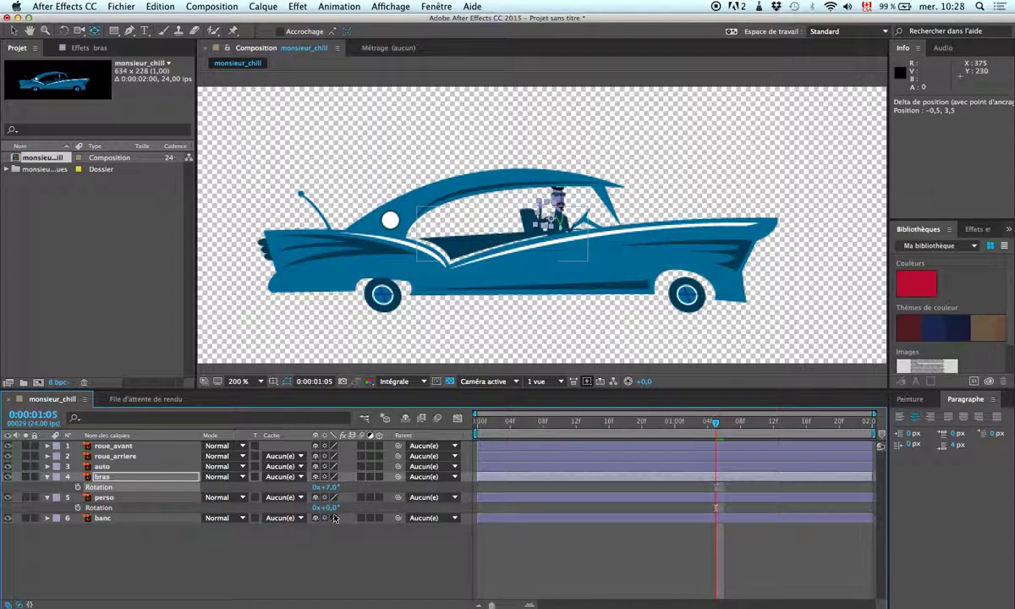
Try a rotation of the perso layer, undo it, and move the layer's anchor point down to the driver's waist.
{"action": "left_click_drag", "start_coordinate": [343, 506], "coordinate": [359, 506]}
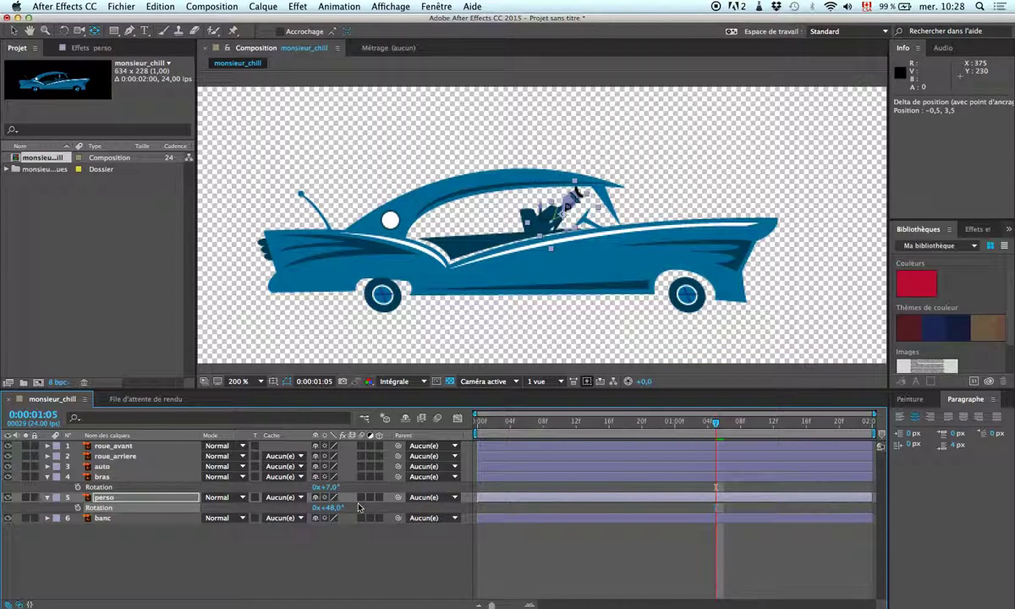
{"action": "key", "text": "super+z"}
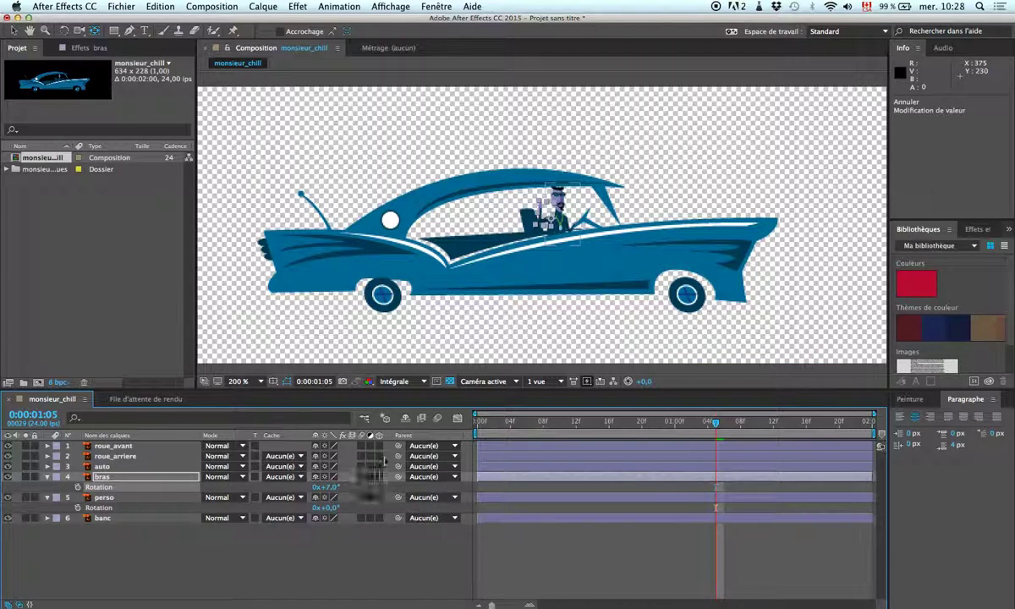
{"action": "left_click", "coordinate": [108, 499]}
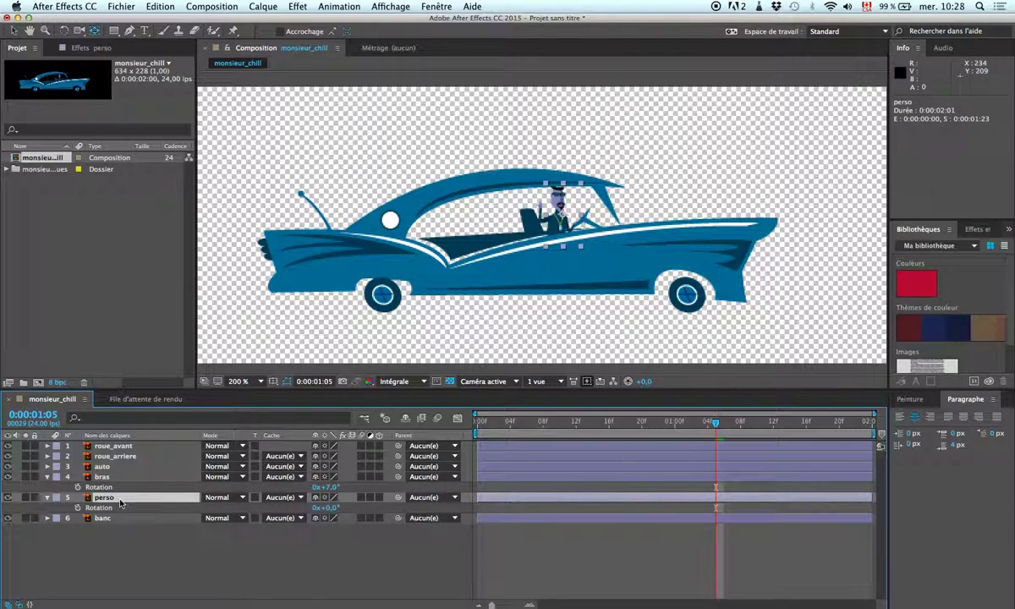
{"action": "left_click_drag", "start_coordinate": [572, 225], "coordinate": [563, 241]}
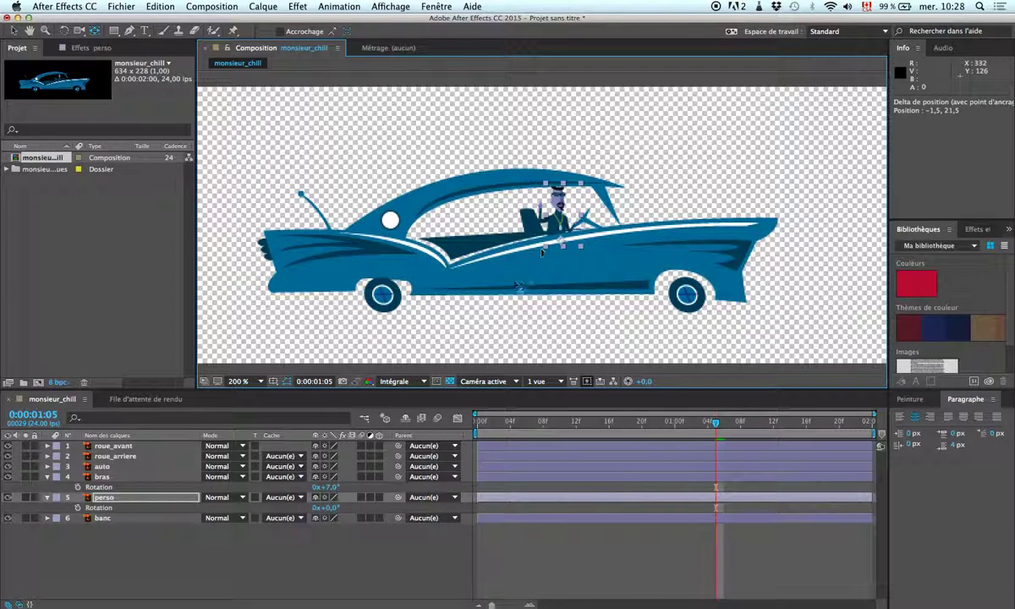
Try rotating the perso layer about its new waist anchor point, and undo the rotation.
{"action": "mouse_move", "coordinate": [329, 508]}
{"action": "left_mouse_down"}
{"action": "mouse_move", "coordinate": [349, 512]}
{"action": "mouse_move", "coordinate": [327, 512]}
{"action": "left_mouse_up"}
{"action": "key", "text": "super+z"}
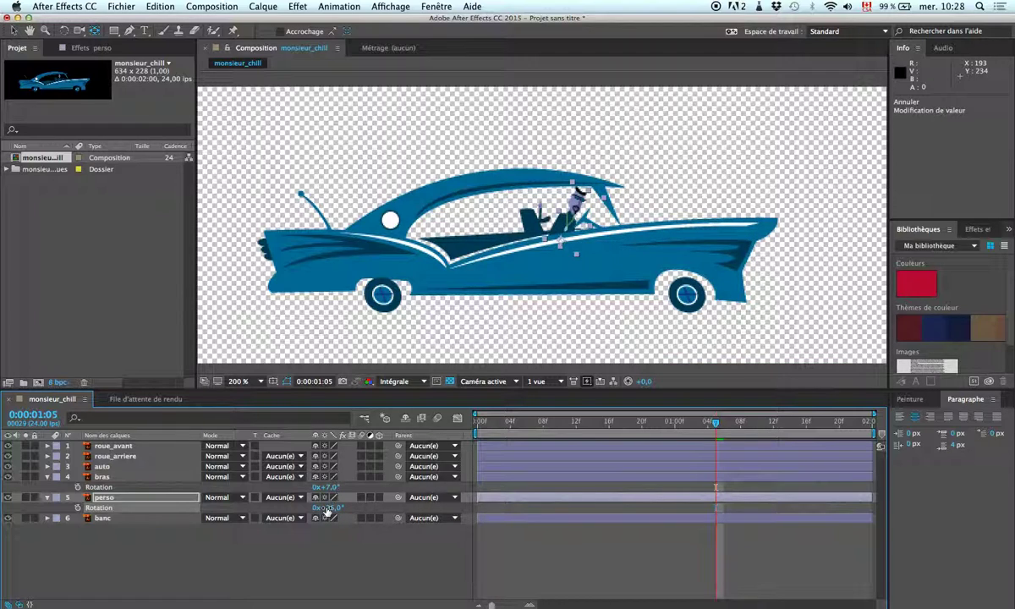
{"action": "key", "text": "super+z"}
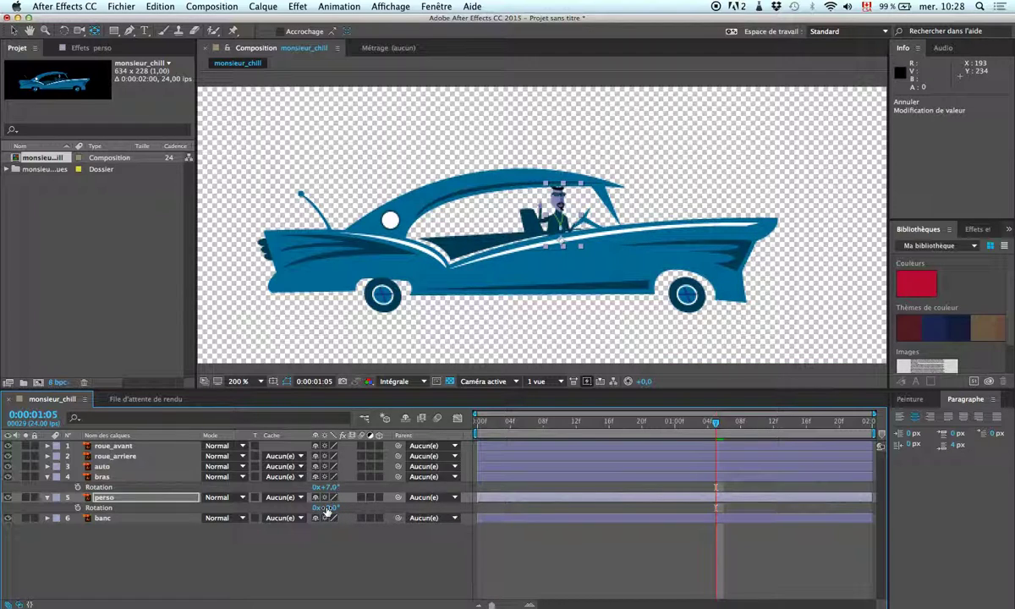
Parent the bras layer to the perso layer so the arm follows the driver's body.
{"action": "left_click", "coordinate": [101, 477]}
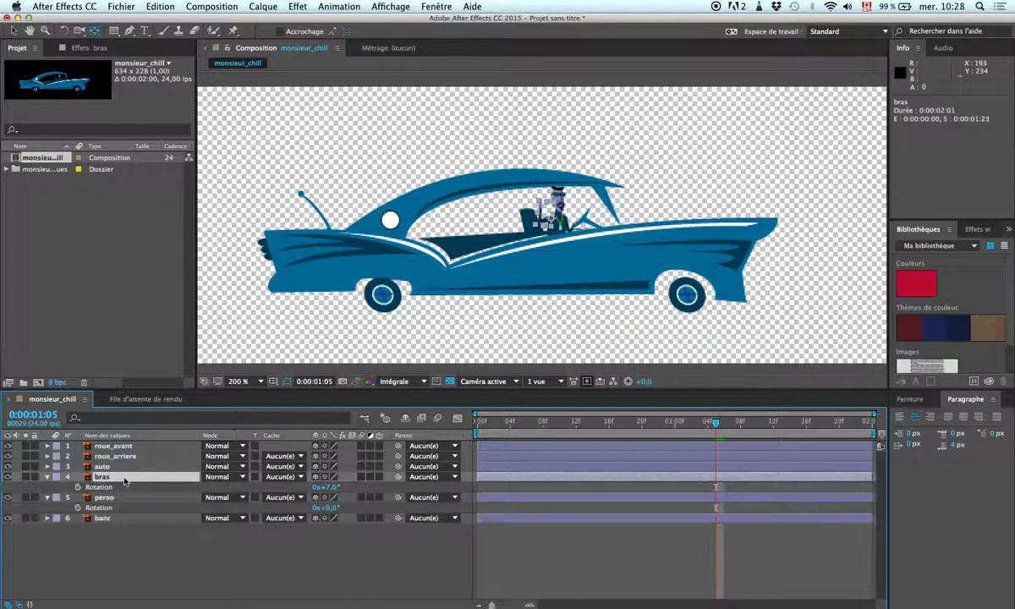
{"action": "left_click_drag", "start_coordinate": [326, 489], "coordinate": [397, 479]}
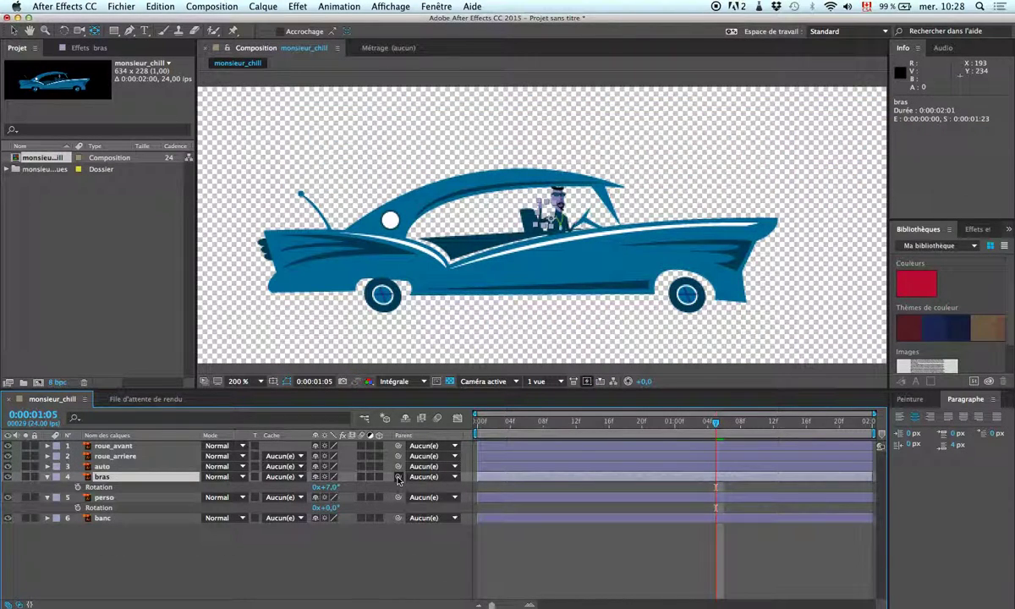
{"action": "left_click_drag", "start_coordinate": [399, 478], "coordinate": [127, 502]}
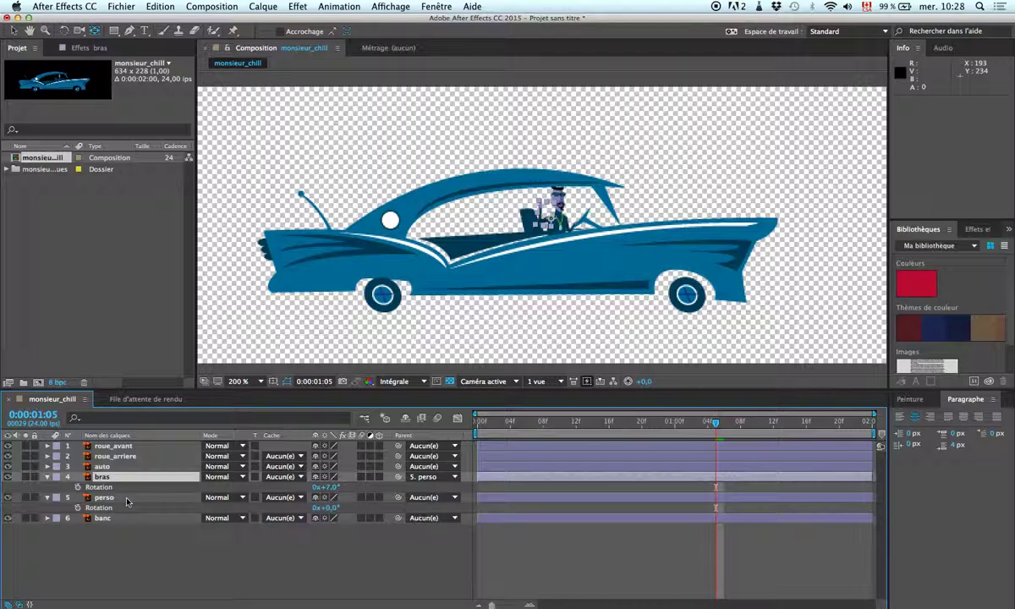
{"action": "left_click", "coordinate": [444, 479]}
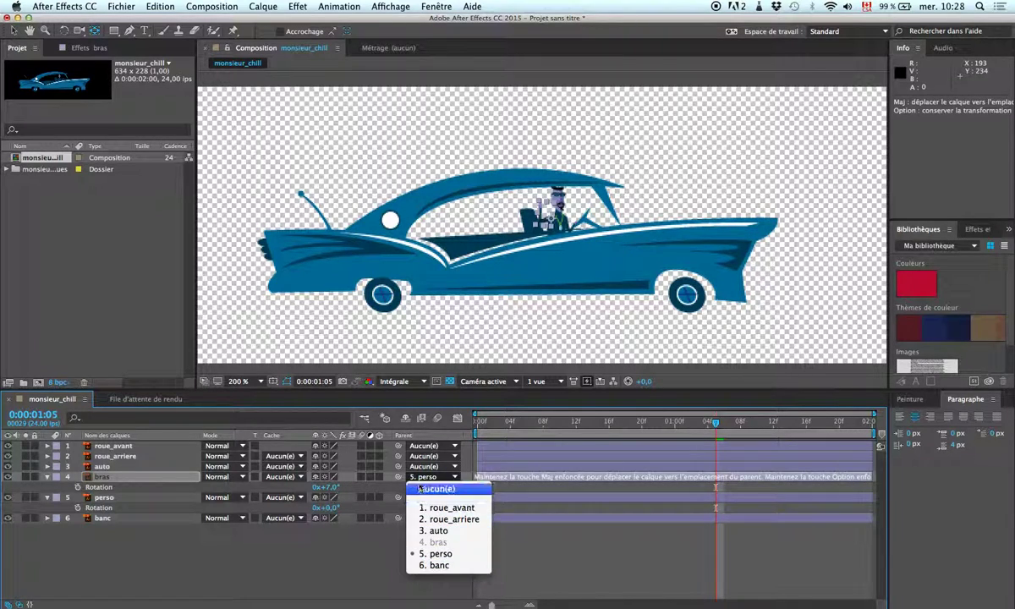
{"action": "left_click", "coordinate": [393, 454]}
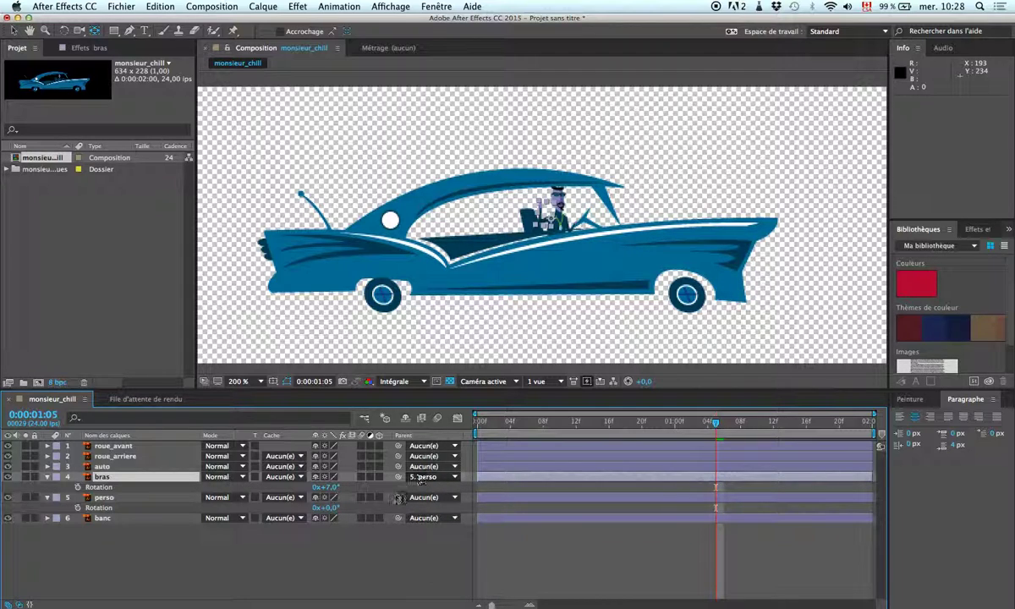
Keyframe the perso layer's rotation at -1° on the first frame, 22° at 0:00:00:19 and -24° at 0:00:01:09.
{"action": "left_click_drag", "start_coordinate": [328, 511], "coordinate": [320, 507]}
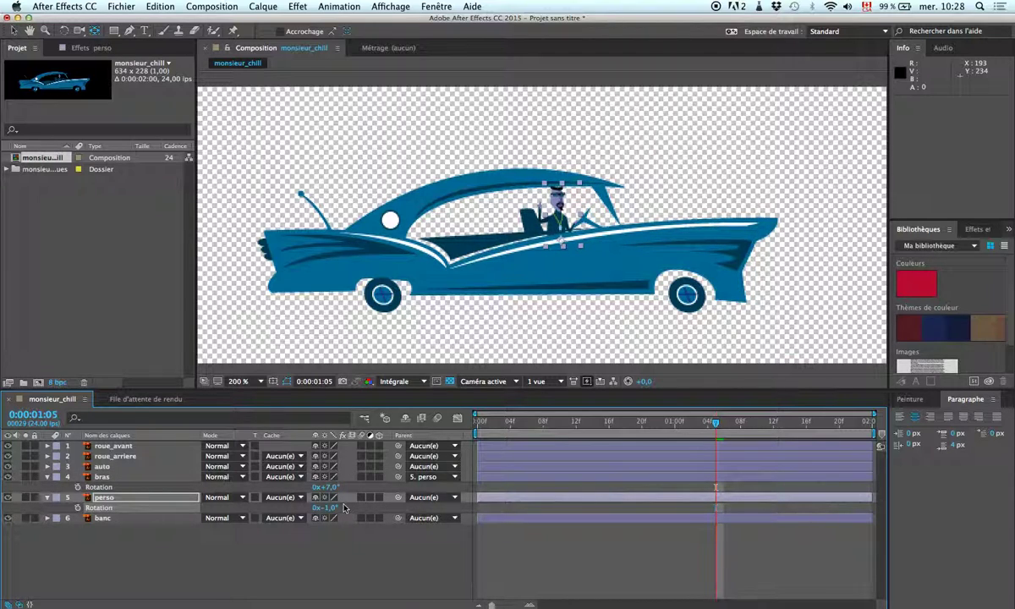
{"action": "left_click_drag", "start_coordinate": [694, 416], "coordinate": [457, 422]}
{"action": "left_click", "coordinate": [79, 508]}
{"action": "left_click_drag", "start_coordinate": [478, 423], "coordinate": [635, 421]}
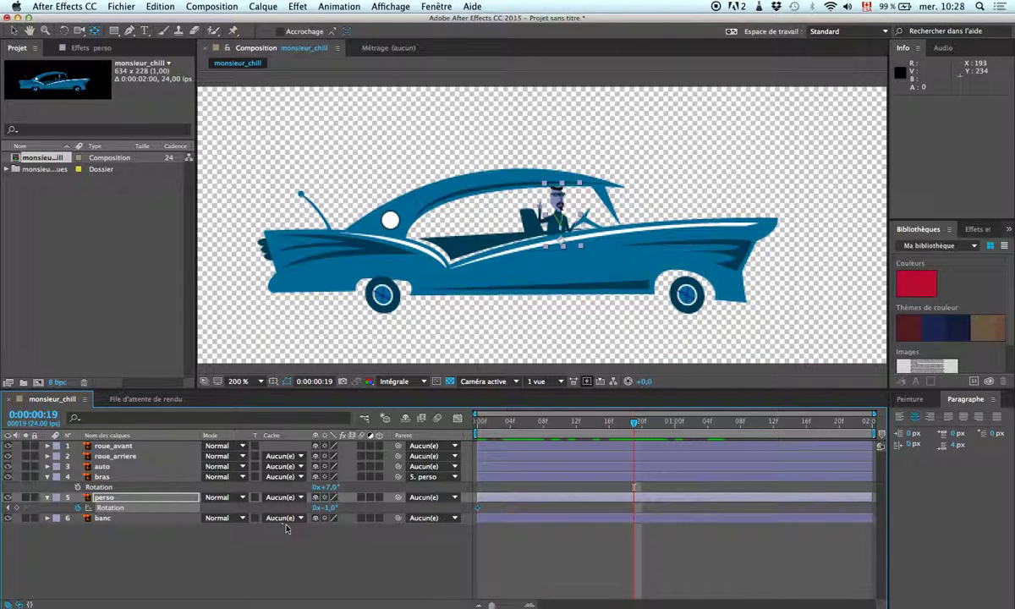
{"action": "left_click_drag", "start_coordinate": [325, 507], "coordinate": [344, 509]}
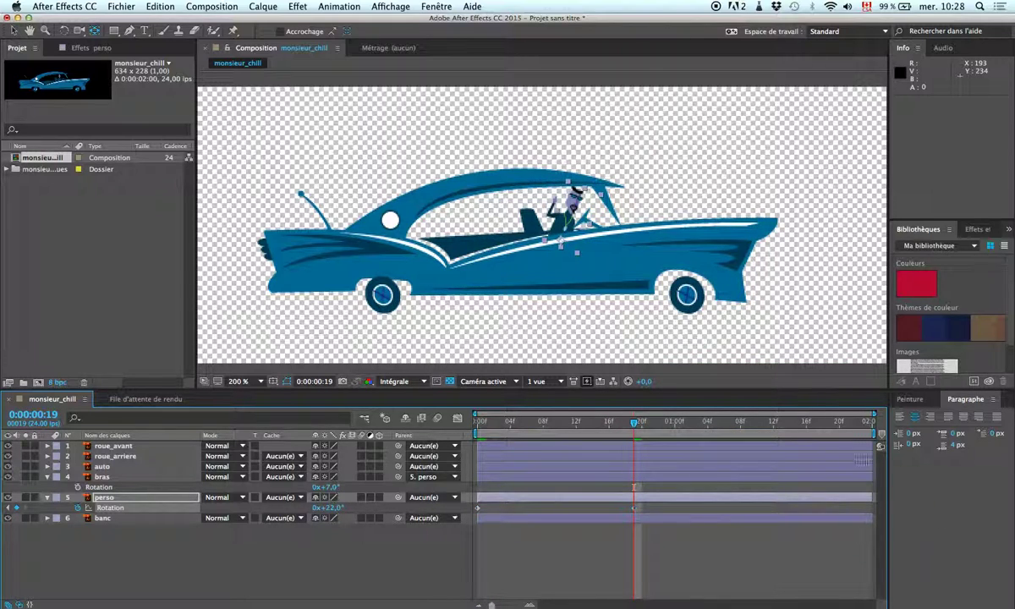
{"action": "left_click_drag", "start_coordinate": [637, 426], "coordinate": [750, 440]}
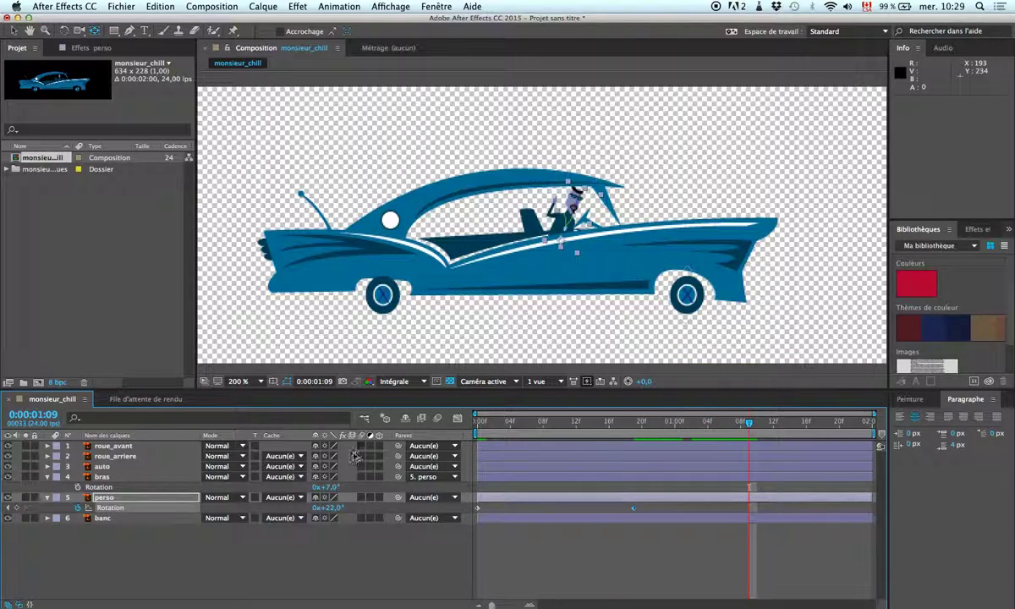
{"action": "left_click_drag", "start_coordinate": [335, 506], "coordinate": [288, 487]}
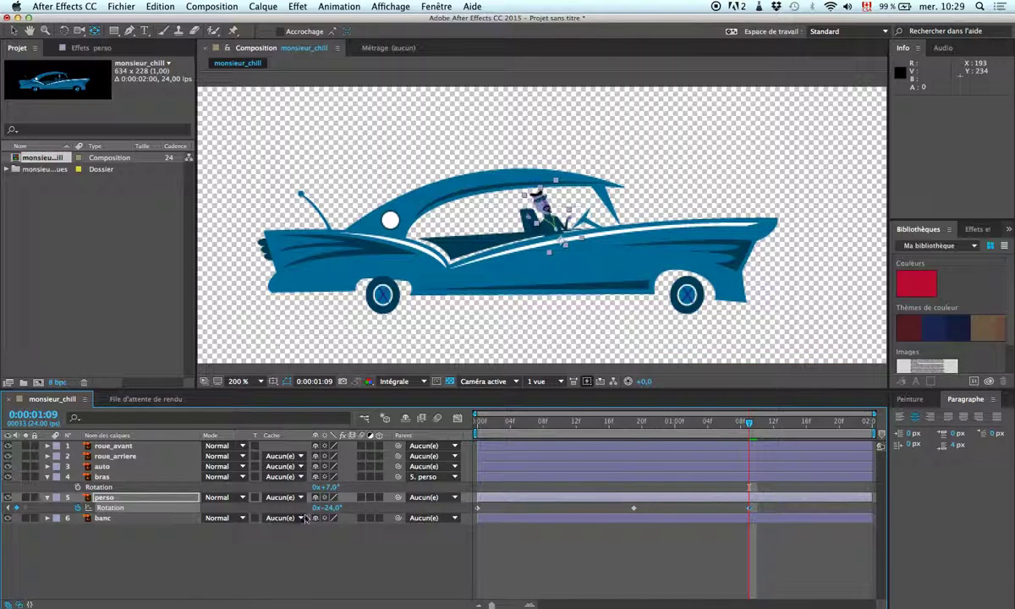
Copy the perso layer's first rotation keyframe to 0:00:01:23, shift the copy to the very end of the timeline and preview the loop.
{"action": "key", "text": "space"}
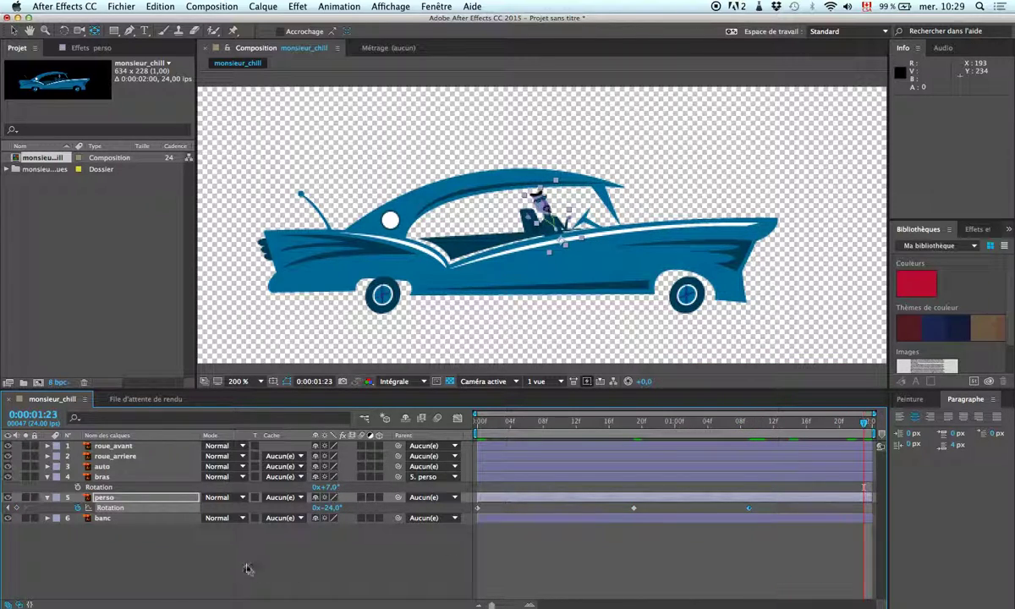
{"action": "left_click", "coordinate": [479, 509]}
{"action": "key", "text": "super+c"}
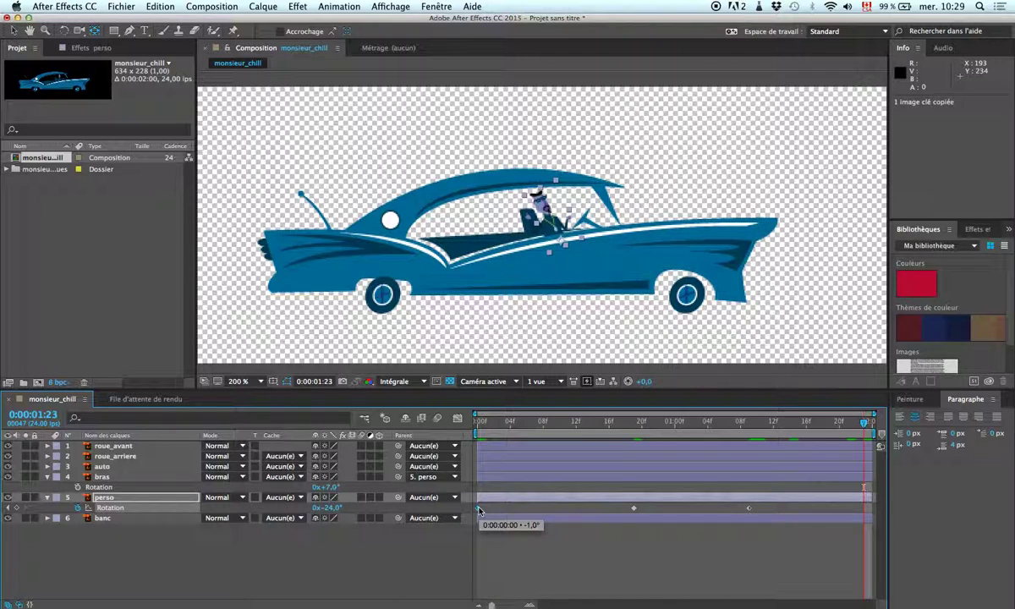
{"action": "key", "text": "super+v"}
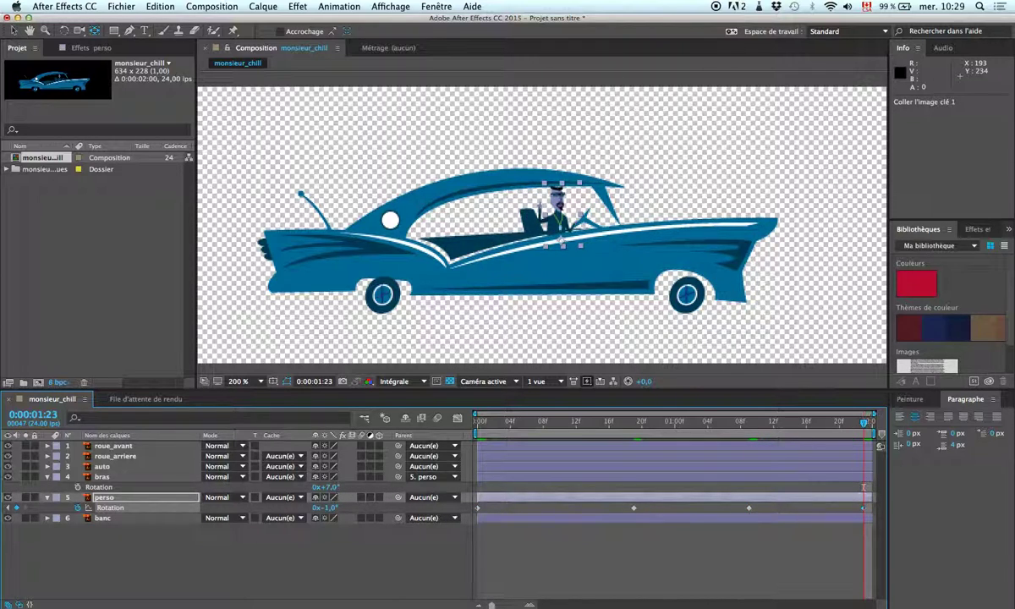
{"action": "key", "text": "space"}
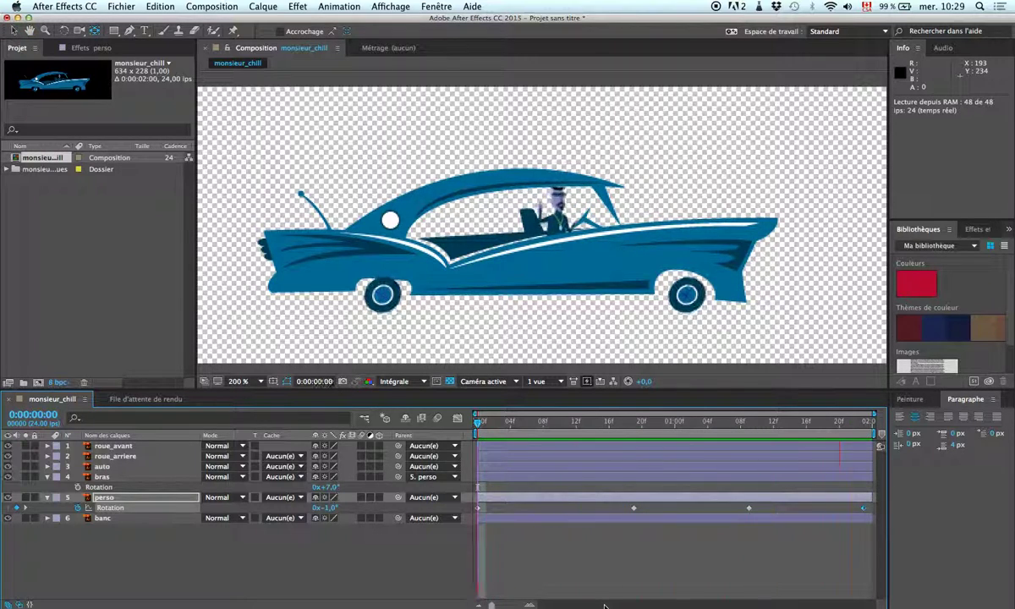
{"action": "key", "text": "space"}
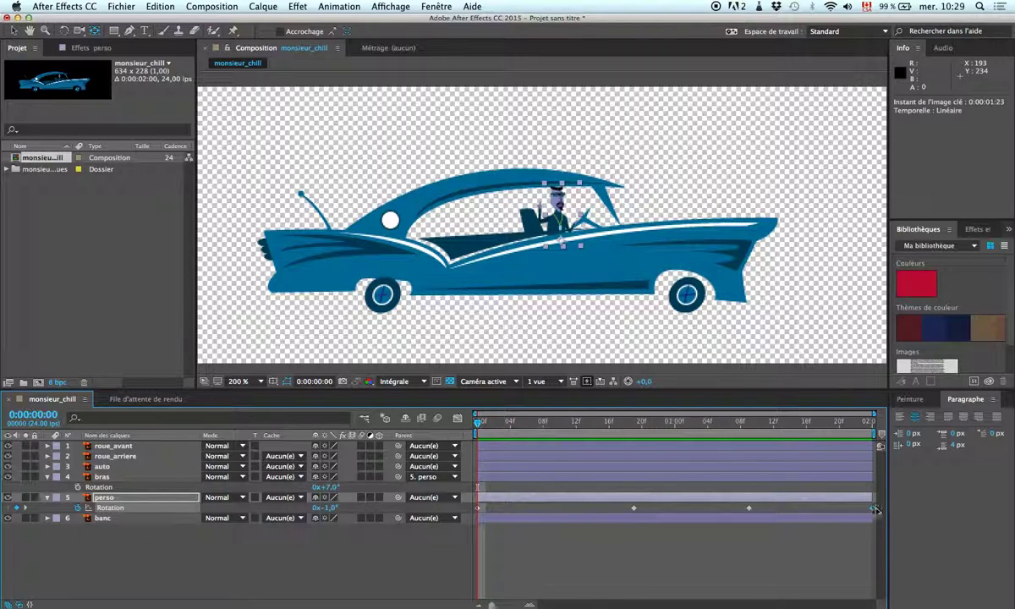
{"action": "key", "text": "space"}
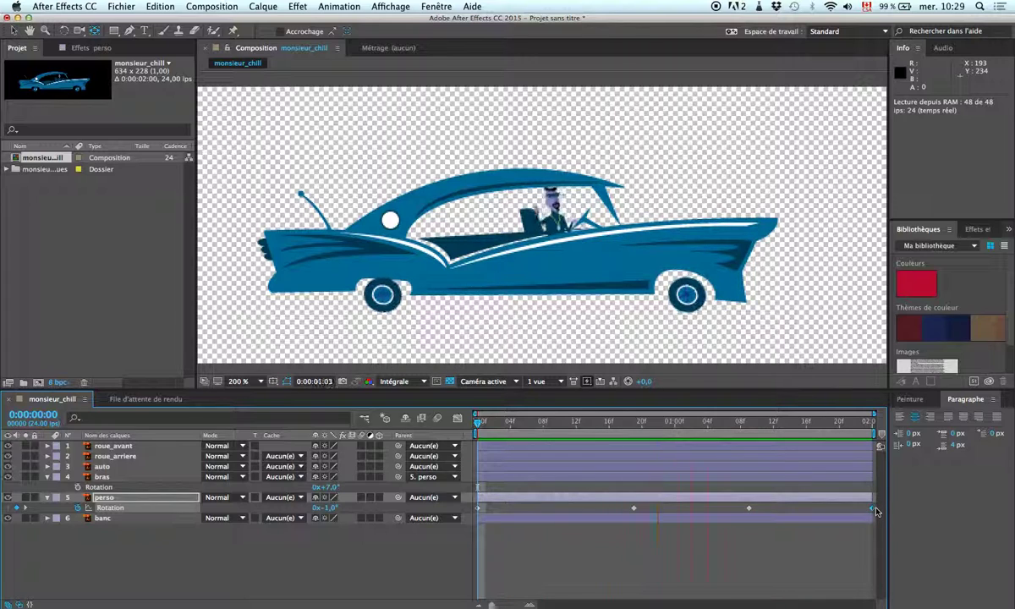
{"action": "key", "text": "space"}
Keyframe the bras layer's rotation at 7° on the first frame, -22° at 0:00:00:21 and 41° at 0:00:01:11.
{"action": "left_click_drag", "start_coordinate": [796, 427], "coordinate": [479, 427]}
{"action": "left_click", "coordinate": [102, 477]}
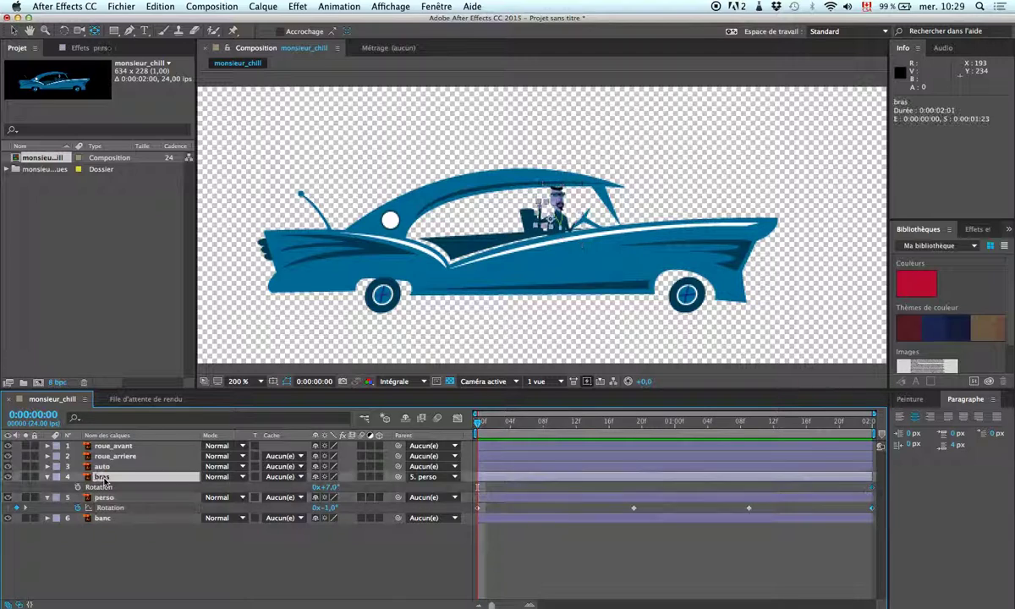
{"action": "left_click", "coordinate": [77, 488]}
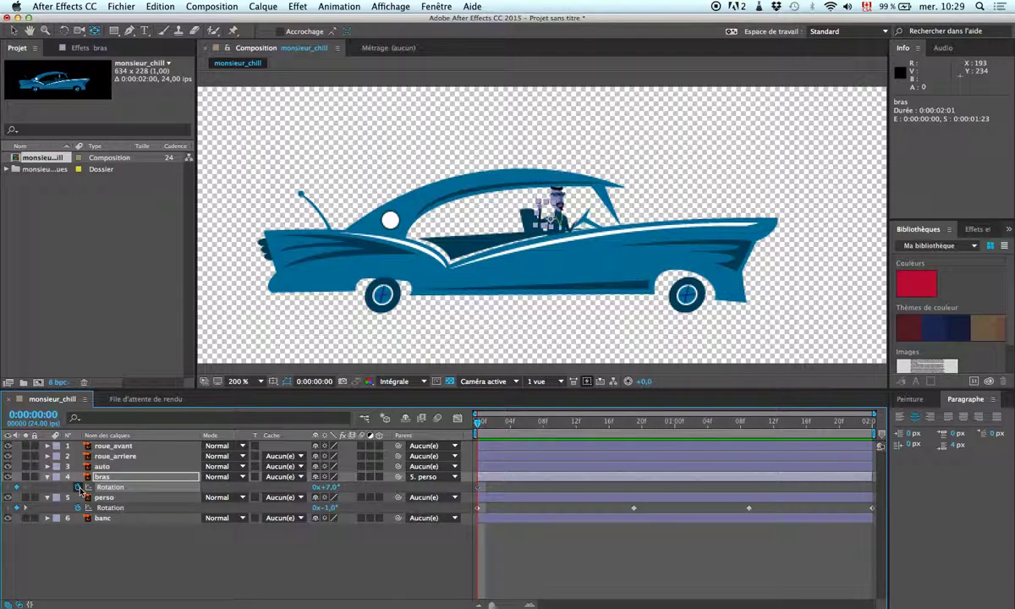
{"action": "left_click_drag", "start_coordinate": [479, 423], "coordinate": [650, 427]}
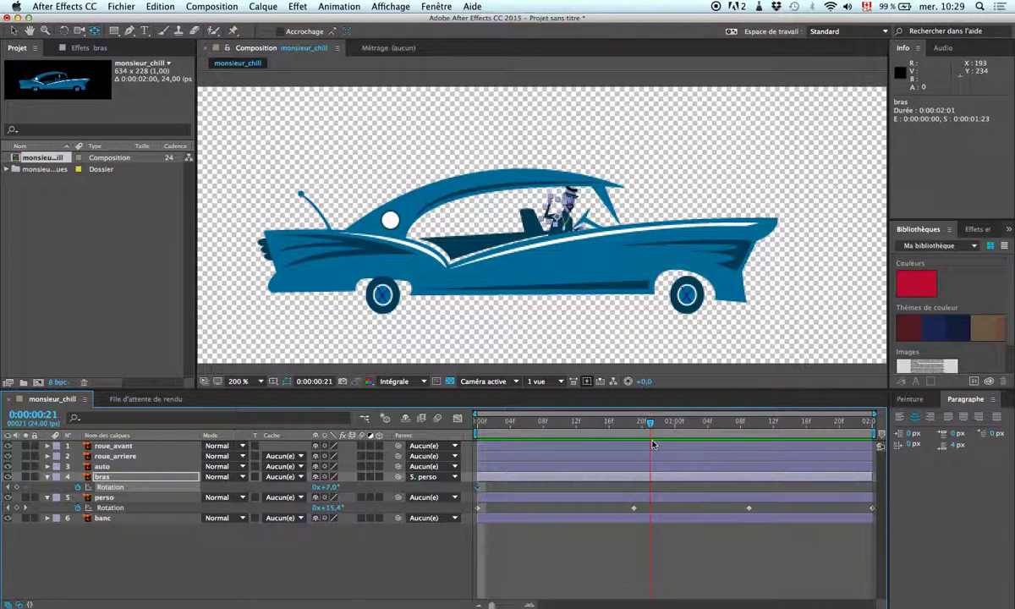
{"action": "left_click_drag", "start_coordinate": [307, 480], "coordinate": [296, 459]}
{"action": "left_click_drag", "start_coordinate": [650, 424], "coordinate": [767, 436]}
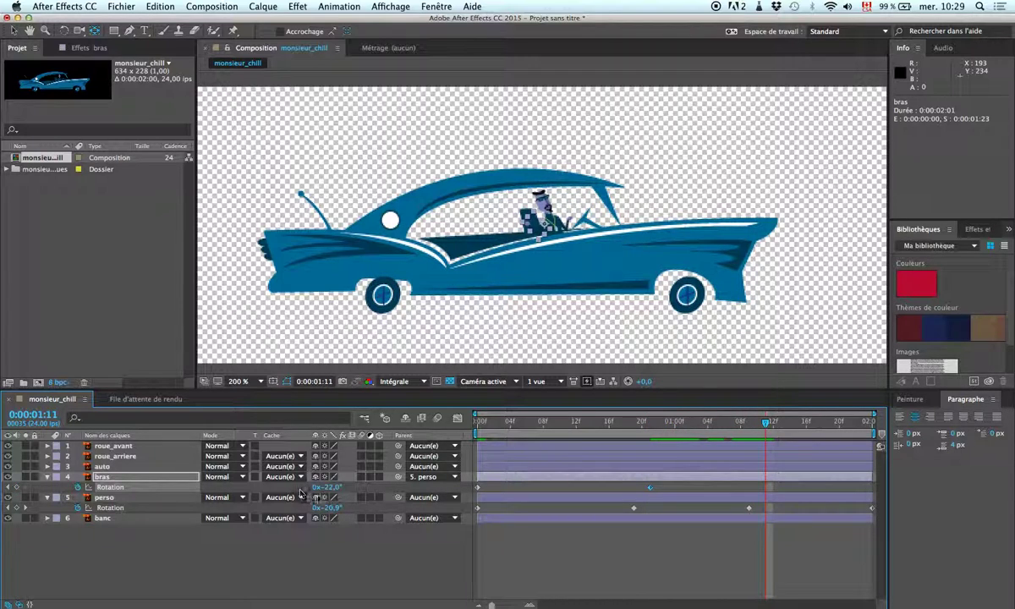
{"action": "left_click_drag", "start_coordinate": [326, 488], "coordinate": [347, 448]}
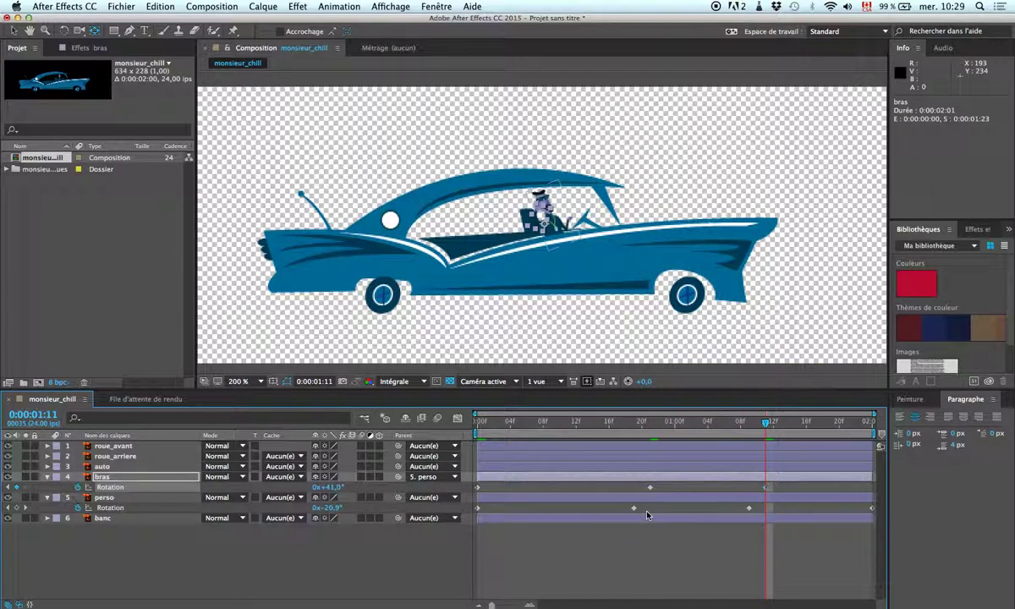
Copy the bras layer's first rotation keyframe to 0:00:01:23, shift the copy to the timeline's end and preview the animation.
{"action": "left_click_drag", "start_coordinate": [770, 429], "coordinate": [863, 423]}
{"action": "left_click", "coordinate": [478, 488]}
{"action": "key", "text": "super+v"}
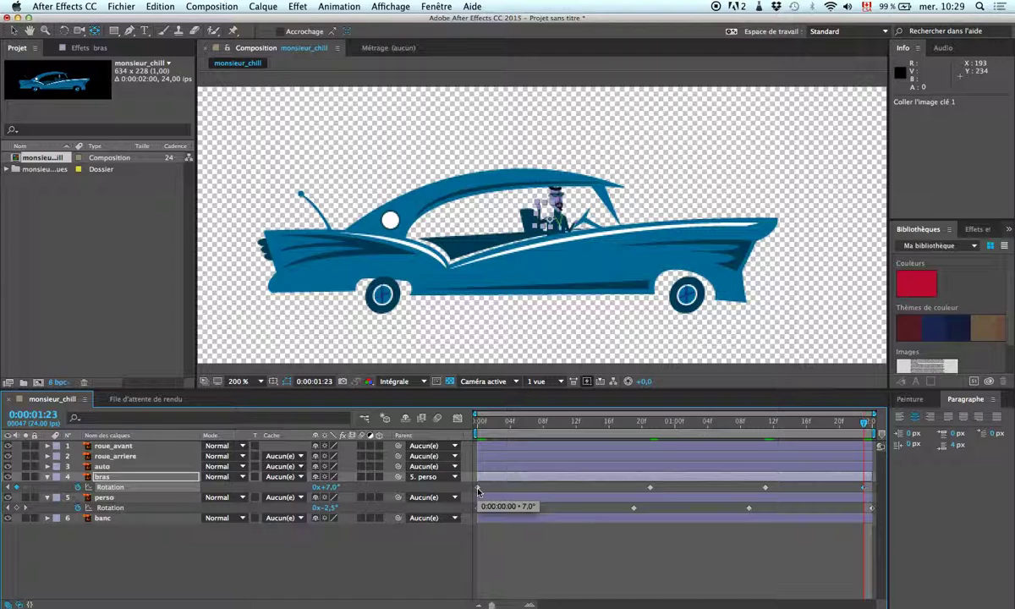
{"action": "left_click_drag", "start_coordinate": [867, 494], "coordinate": [883, 491]}
{"action": "key", "text": "space"}
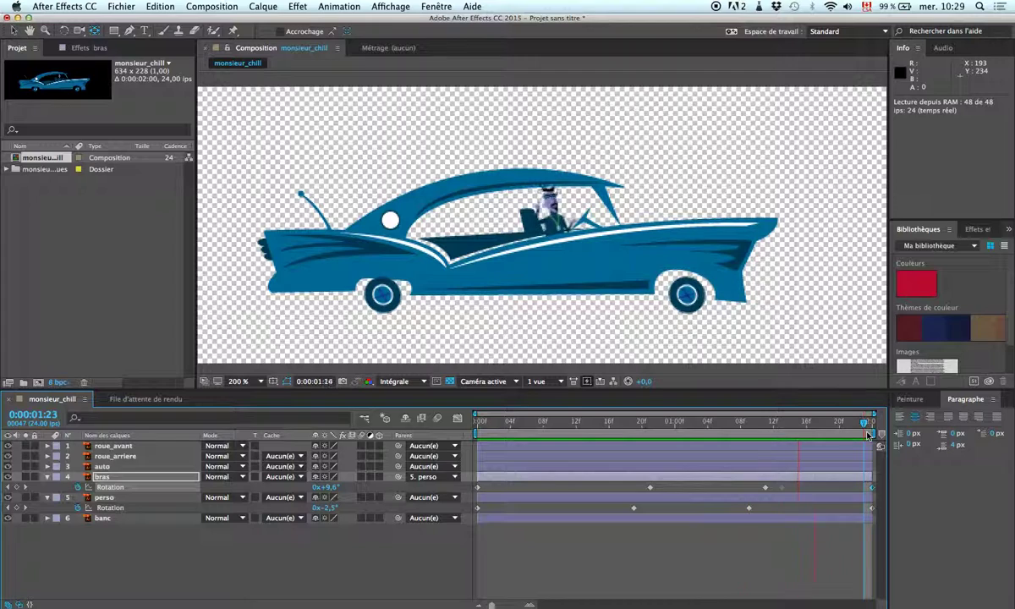
{"action": "key", "text": "space"}
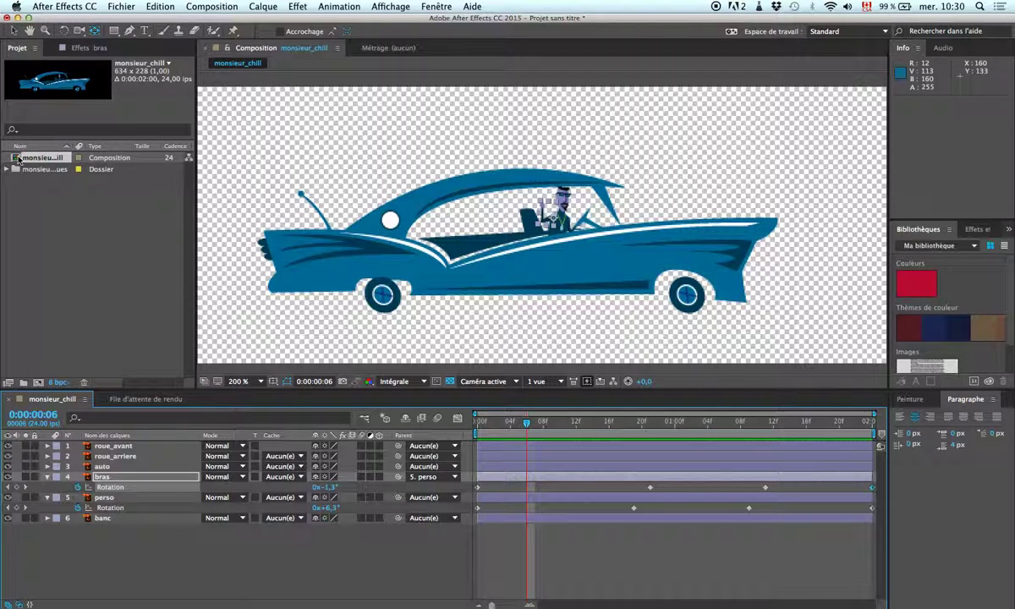
Switch to Finder and play maquettte_monsieur_chill.mov from the velocite folder to review the mockup of the car against its landscape.
{"action": "left_click", "coordinate": [35, 220]}
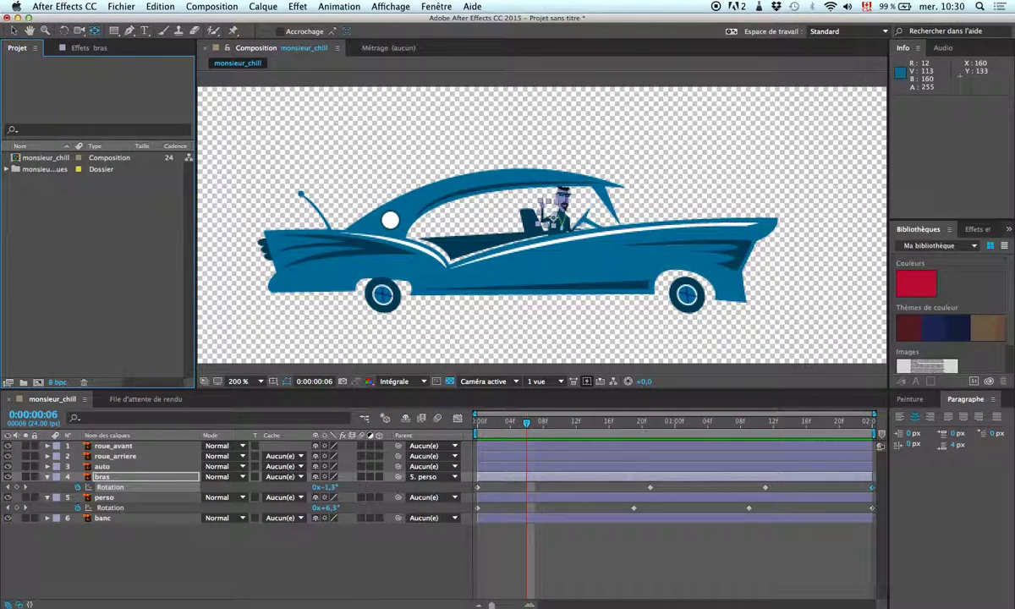
{"action": "key", "text": "super+Tab"}
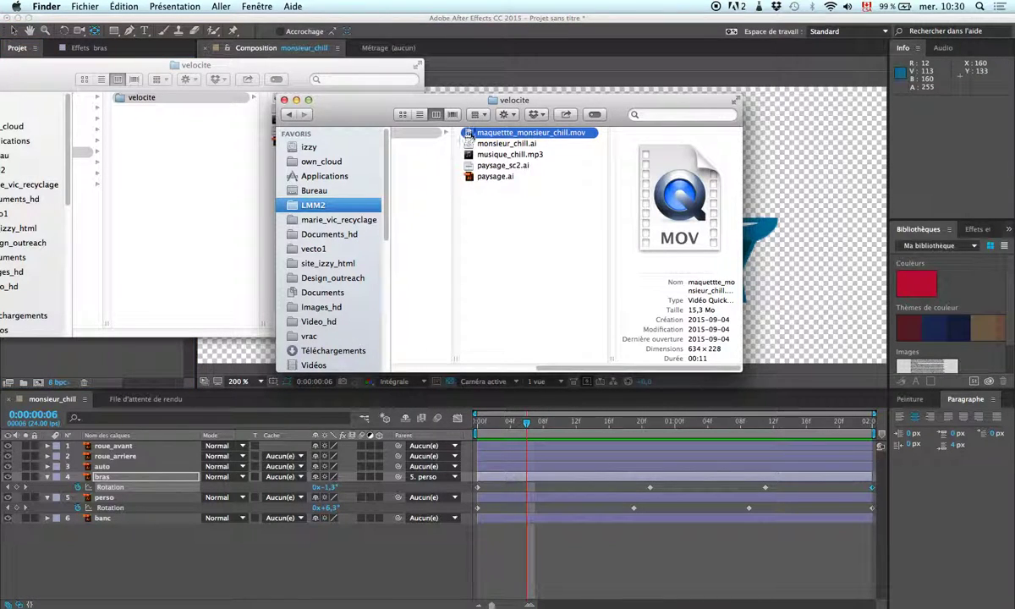
{"action": "double_click", "coordinate": [471, 133]}
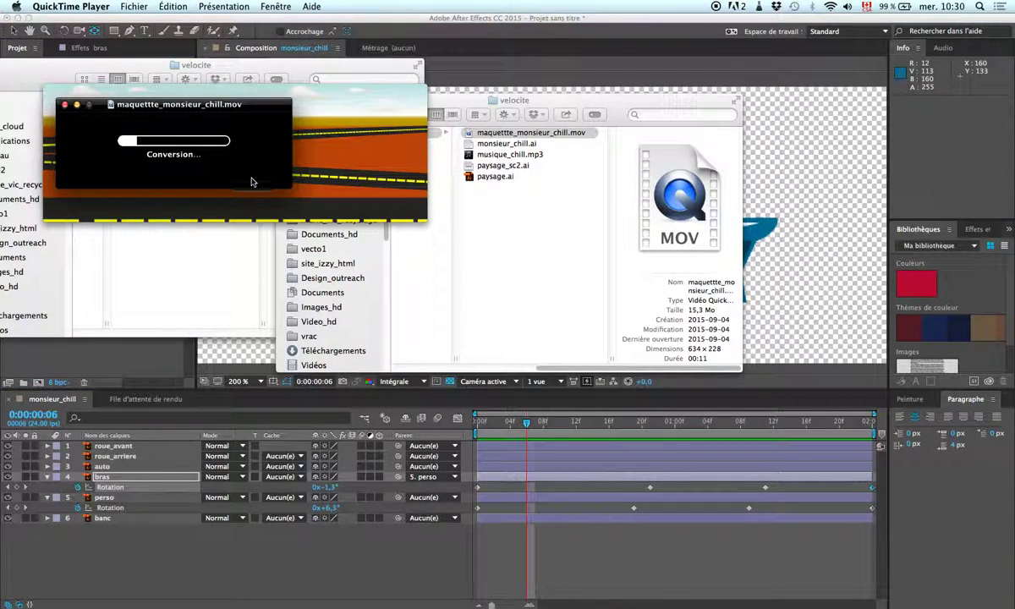
{"action": "left_click", "coordinate": [248, 204]}
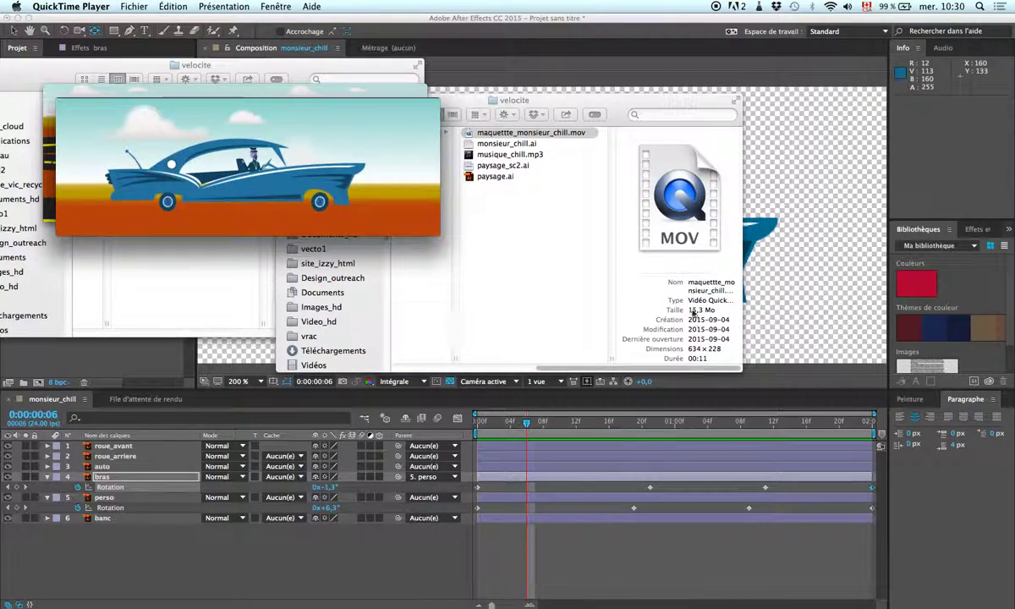
Examine an enlarged preview of paysage.ai in the velocite folder, close it and return to After Effects.
{"action": "left_click", "coordinate": [596, 263]}
{"action": "left_click", "coordinate": [499, 177]}
{"action": "key", "text": "space"}
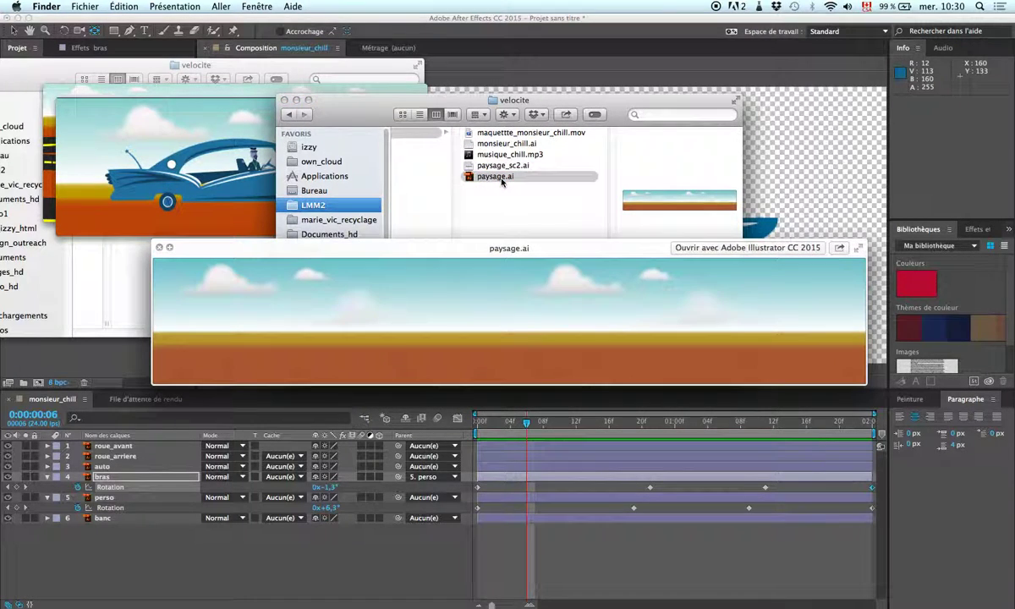
{"action": "left_click_drag", "start_coordinate": [516, 252], "coordinate": [364, 30]}
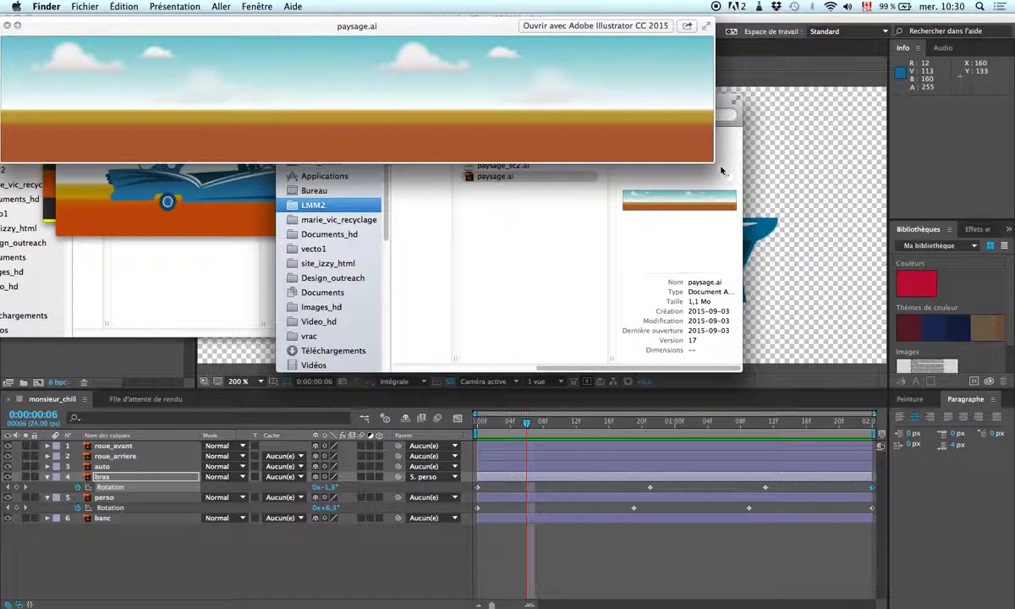
{"action": "left_click_drag", "start_coordinate": [723, 174], "coordinate": [872, 327]}
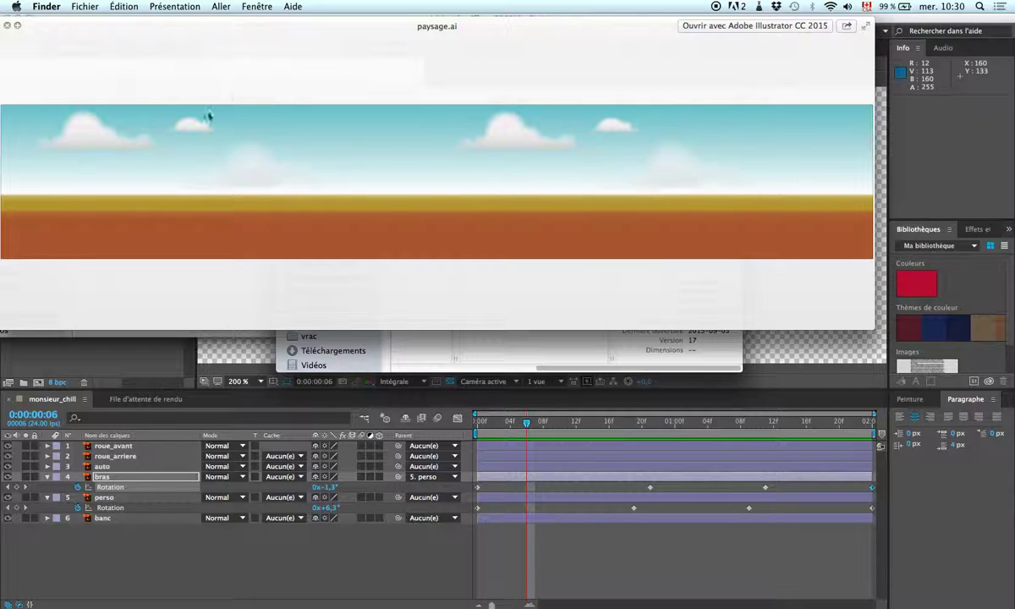
{"action": "key", "text": "space"}
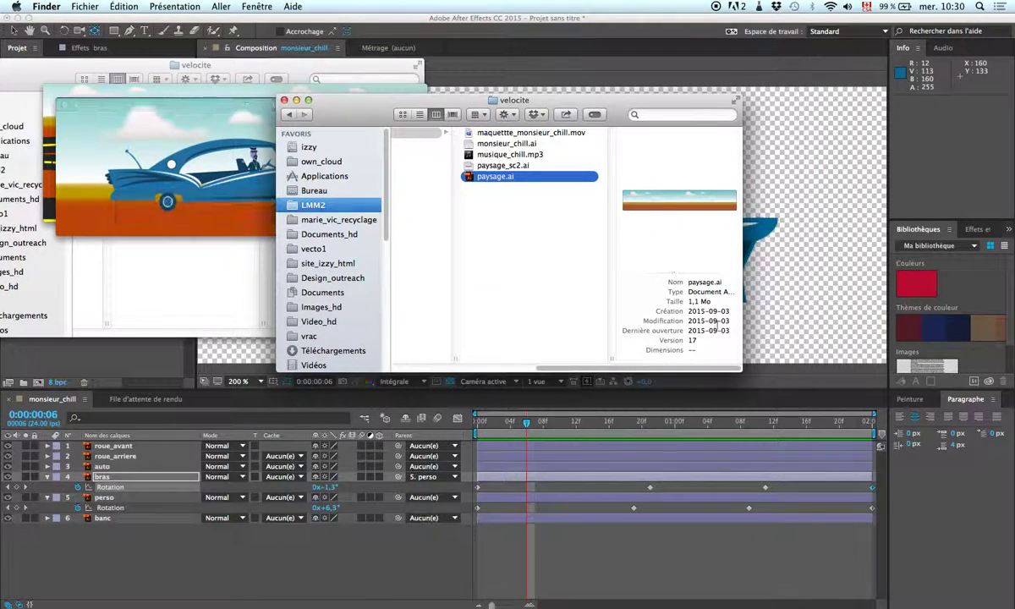
{"action": "left_click", "coordinate": [750, 369]}
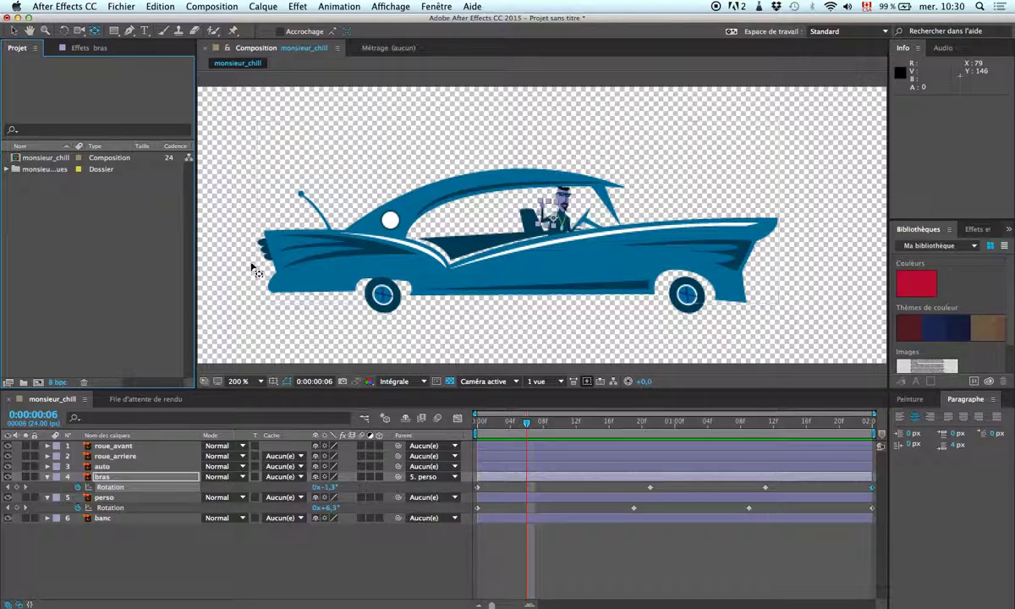
Create a new composition named ciel with a duration of 0:00:03:00.
{"action": "left_click", "coordinate": [38, 386]}
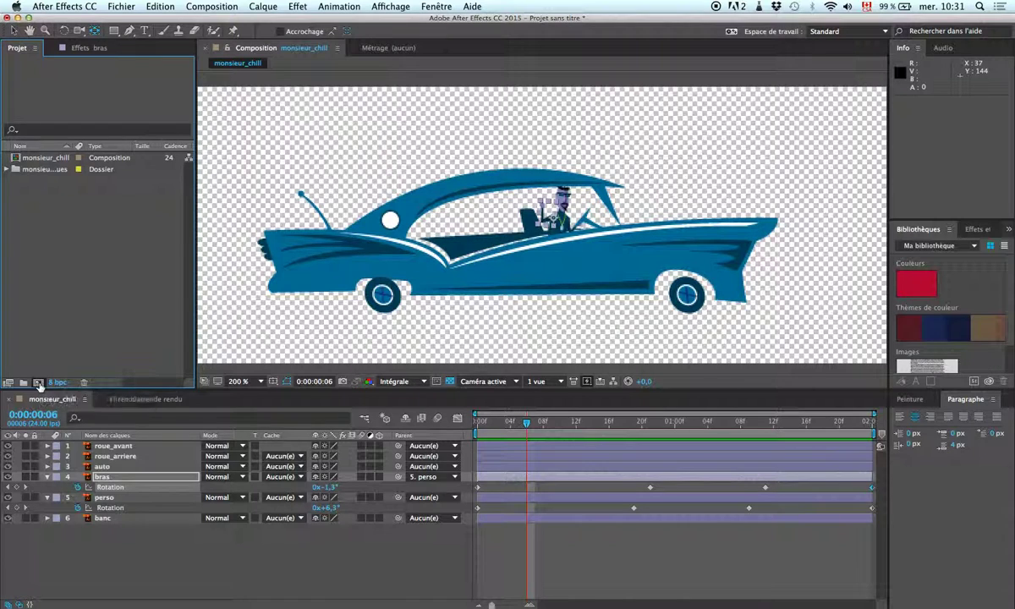
{"action": "type", "text": "ciel"}
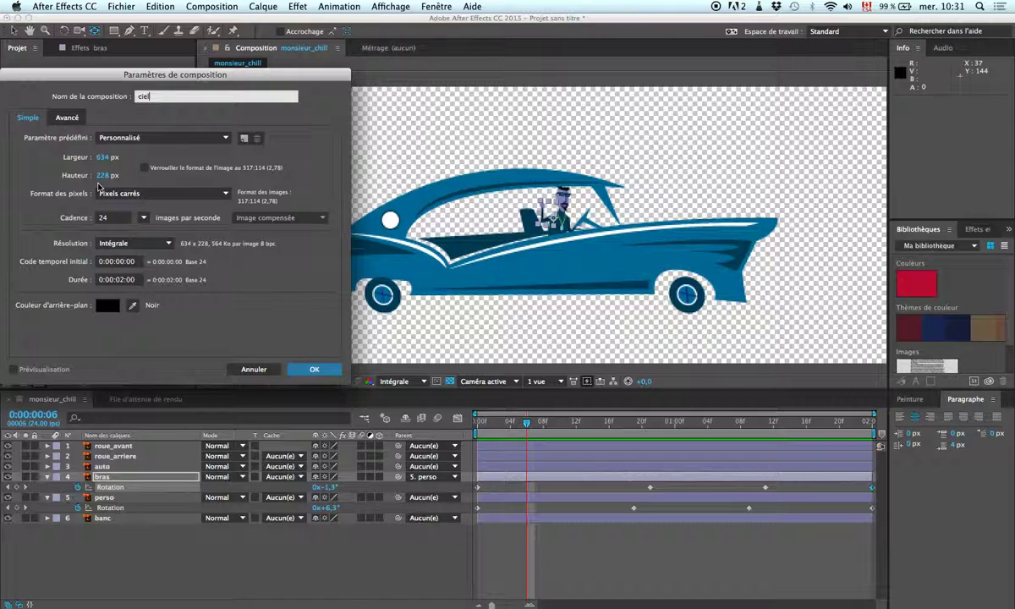
{"action": "left_click", "coordinate": [121, 280]}
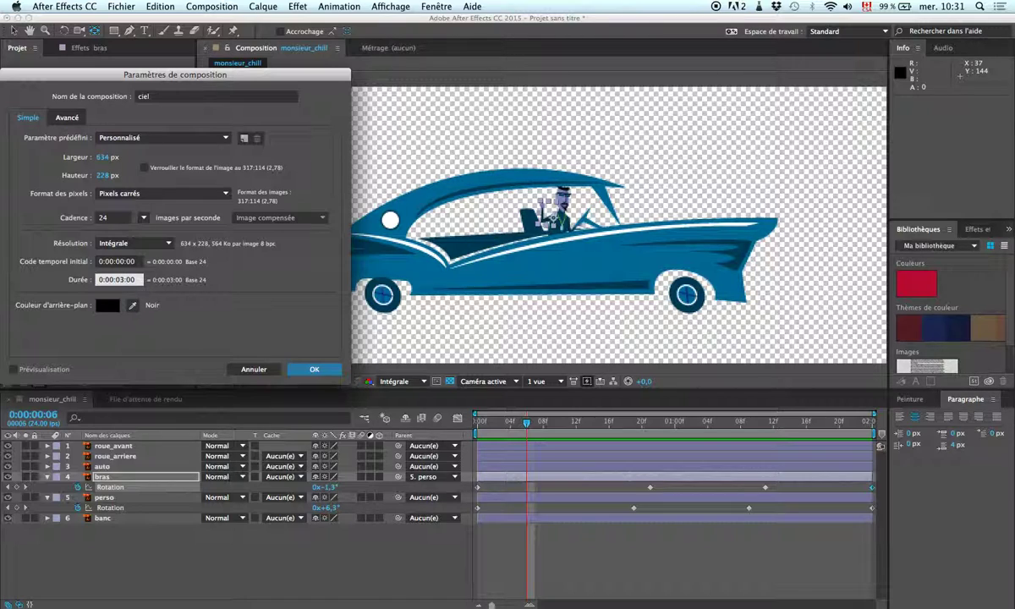
{"action": "left_click", "coordinate": [305, 369]}
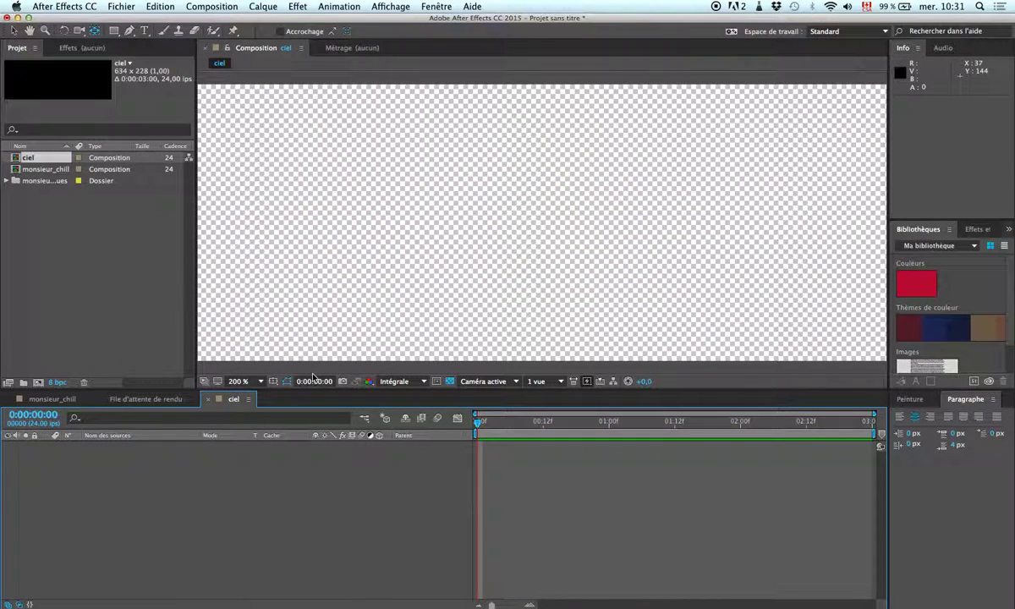
Import paysage.ai from the velocite folder as footage (Métrage) and place it in the ciel composition, aligned with its left edge.
{"action": "key", "text": "comma"}
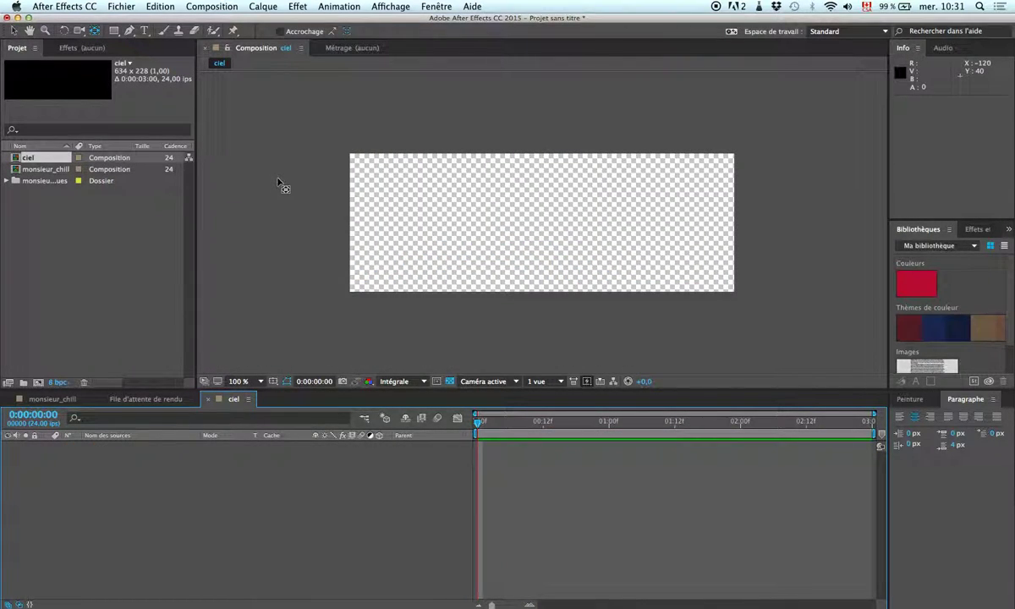
{"action": "key", "text": "super+i"}
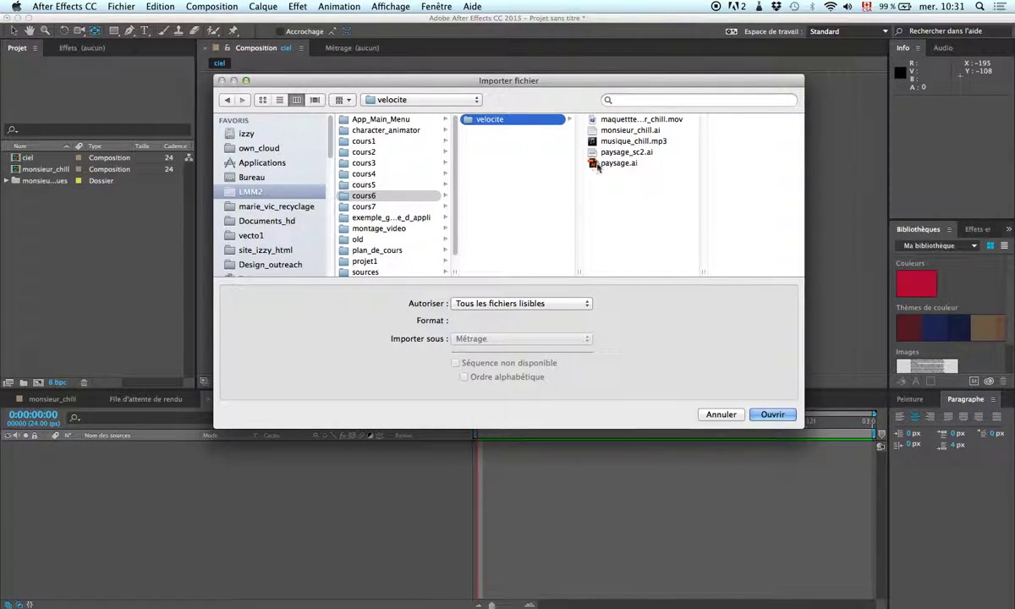
{"action": "left_click", "coordinate": [597, 163]}
{"action": "left_click", "coordinate": [507, 339]}
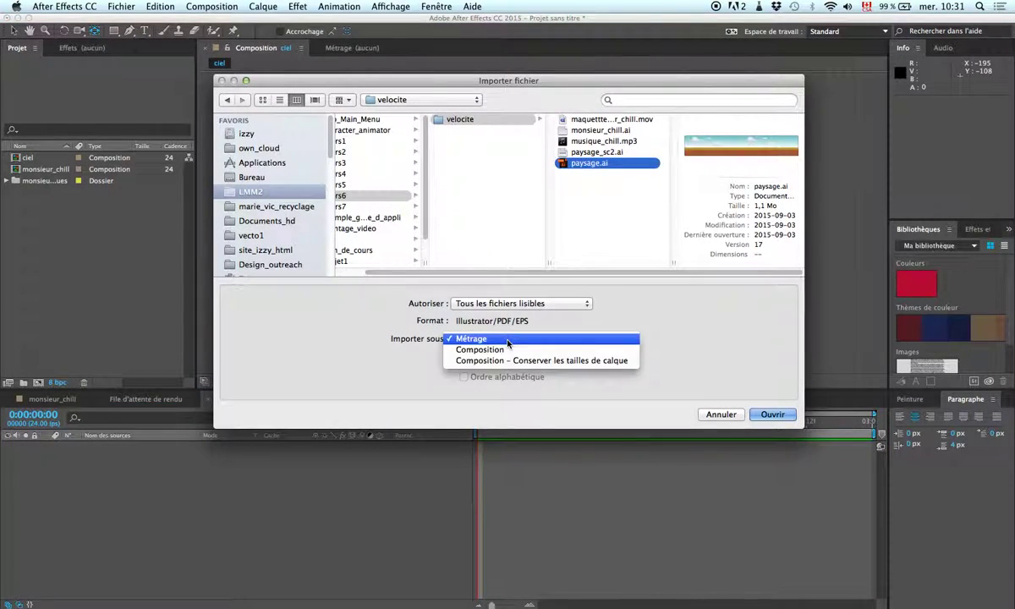
{"action": "left_click", "coordinate": [508, 340]}
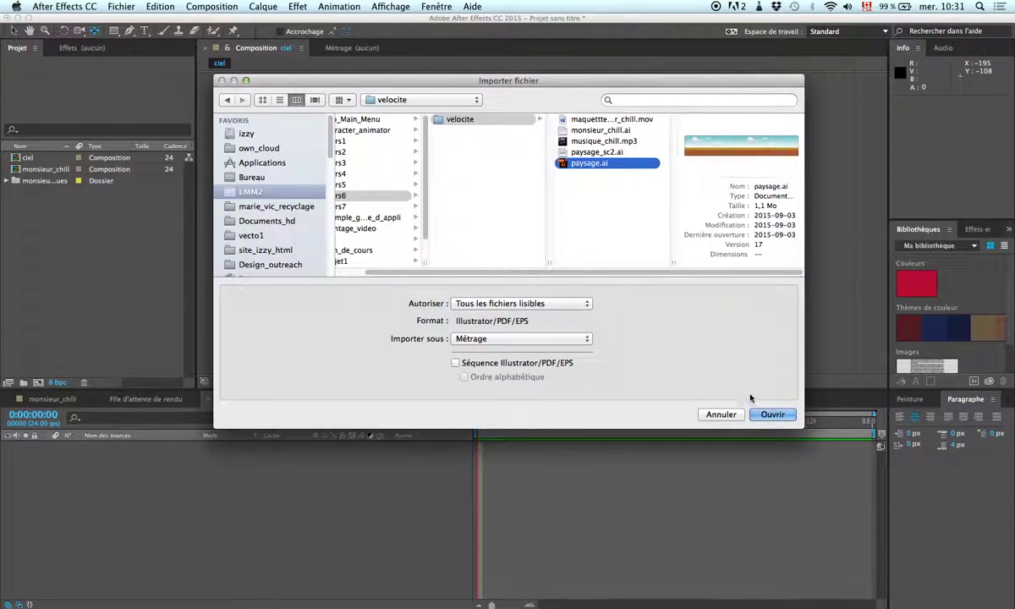
{"action": "left_click", "coordinate": [773, 415]}
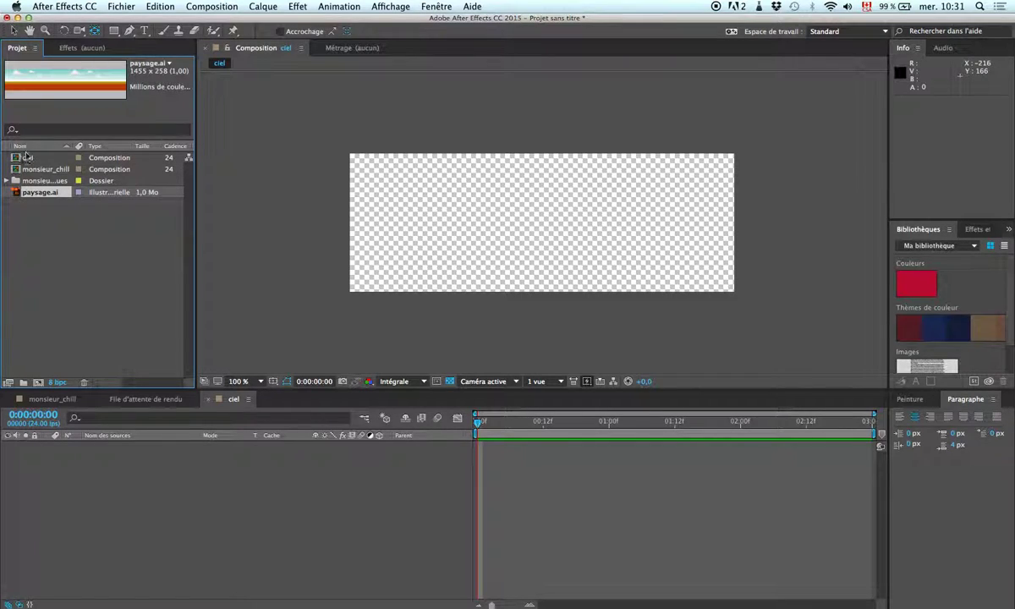
{"action": "left_click_drag", "start_coordinate": [29, 191], "coordinate": [791, 231]}
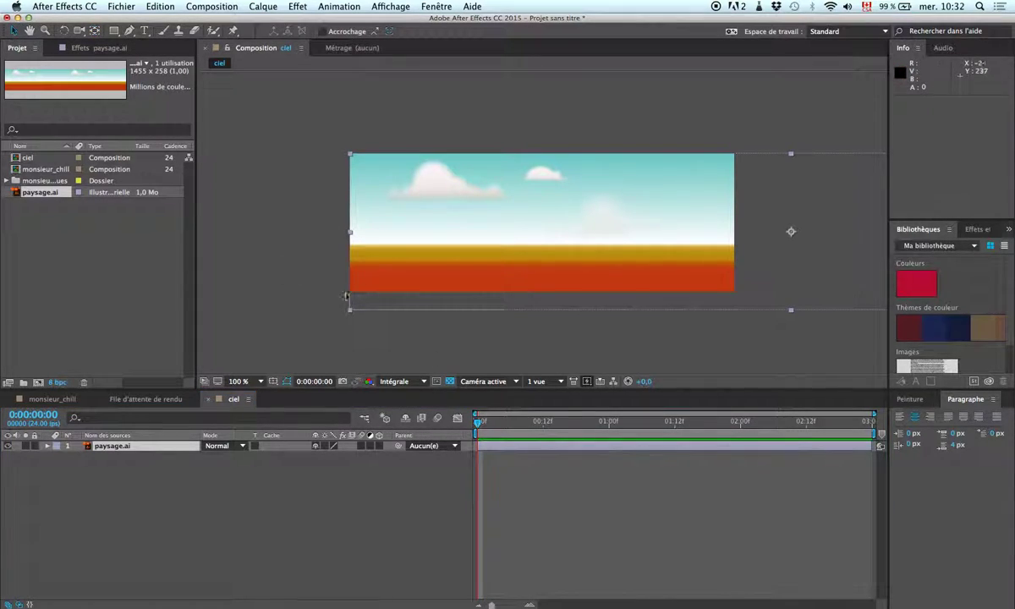
Shift the paysage.ai layer slightly up and left to position 714.5, 121 so it overhangs the frame's left edge.
{"action": "left_click_drag", "start_coordinate": [375, 275], "coordinate": [373, 273]}
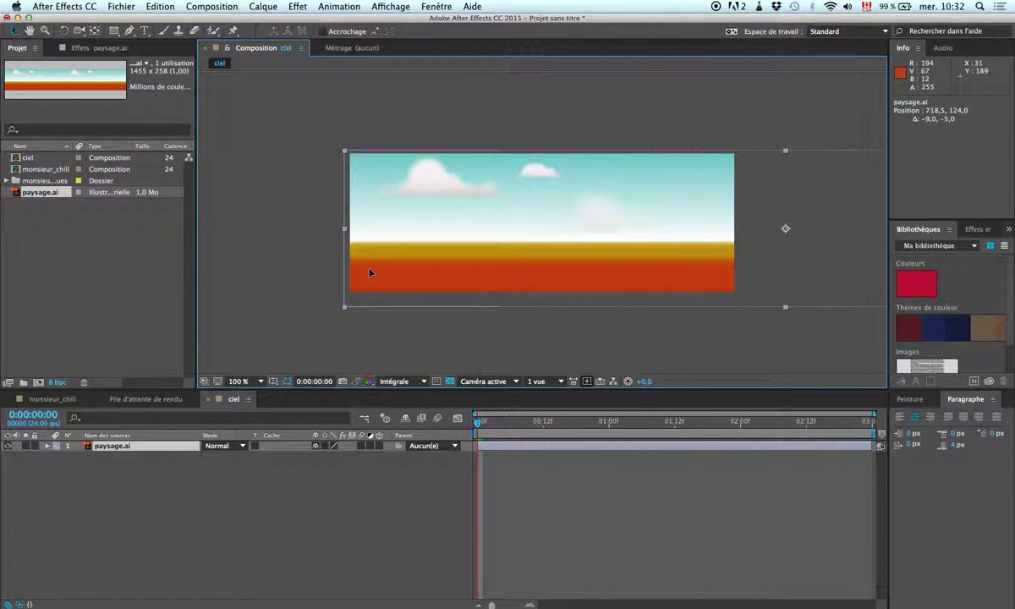
{"action": "key", "text": "shift+Left"}
{"action": "key", "text": "shift+Left"}
{"action": "key", "text": "Down"}
{"action": "key", "text": "Down"}
{"action": "key", "text": "super+z"}
{"action": "key", "text": "super+z"}
{"action": "key", "text": "super+z"}
{"action": "key", "text": "super+z"}
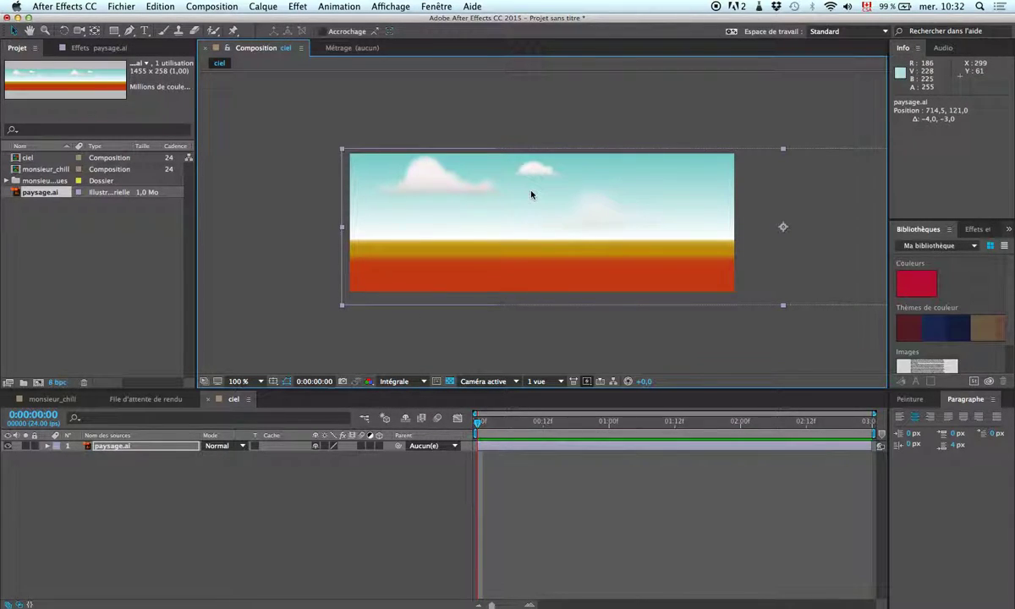
Place a vertical guide at 89 and keyframe paysage.ai's position at 714.5, 121 on the first frame and 8.5, 121 at 0:00:02:23.
{"action": "key", "text": "super+r"}
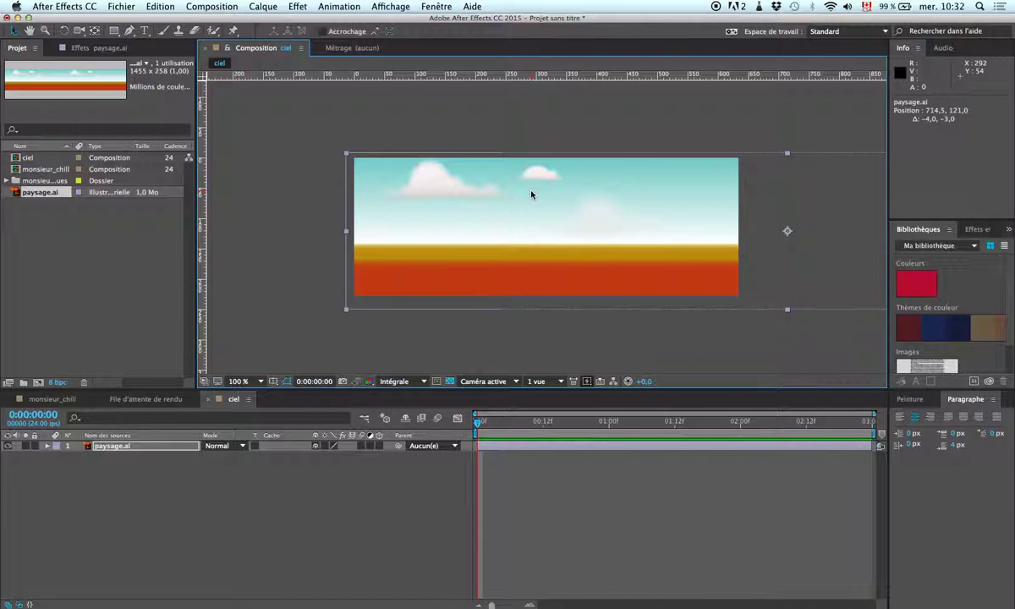
{"action": "left_click_drag", "start_coordinate": [200, 203], "coordinate": [409, 216]}
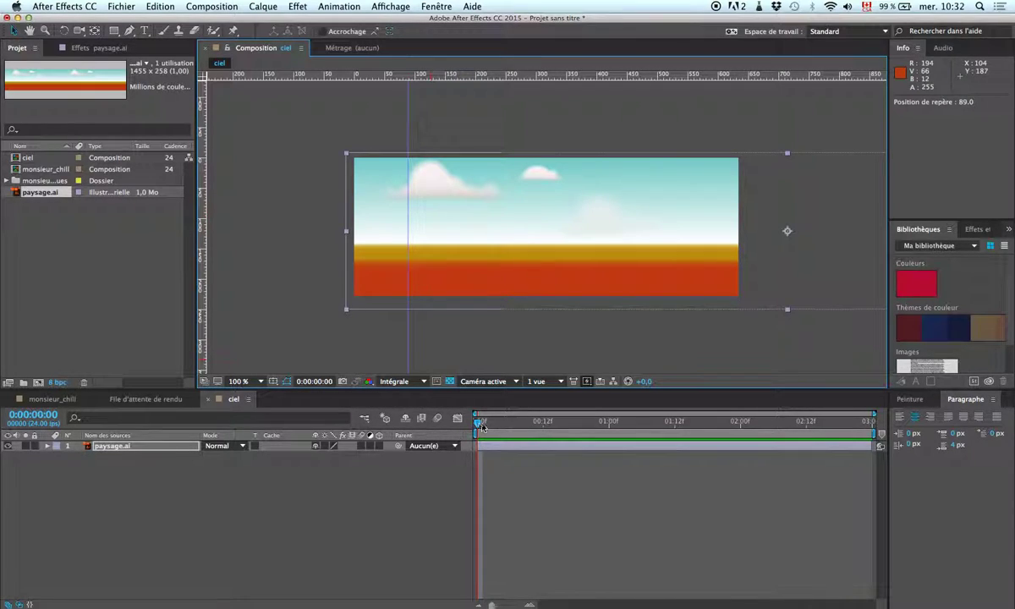
{"action": "left_click", "coordinate": [127, 449]}
{"action": "key", "text": "p"}
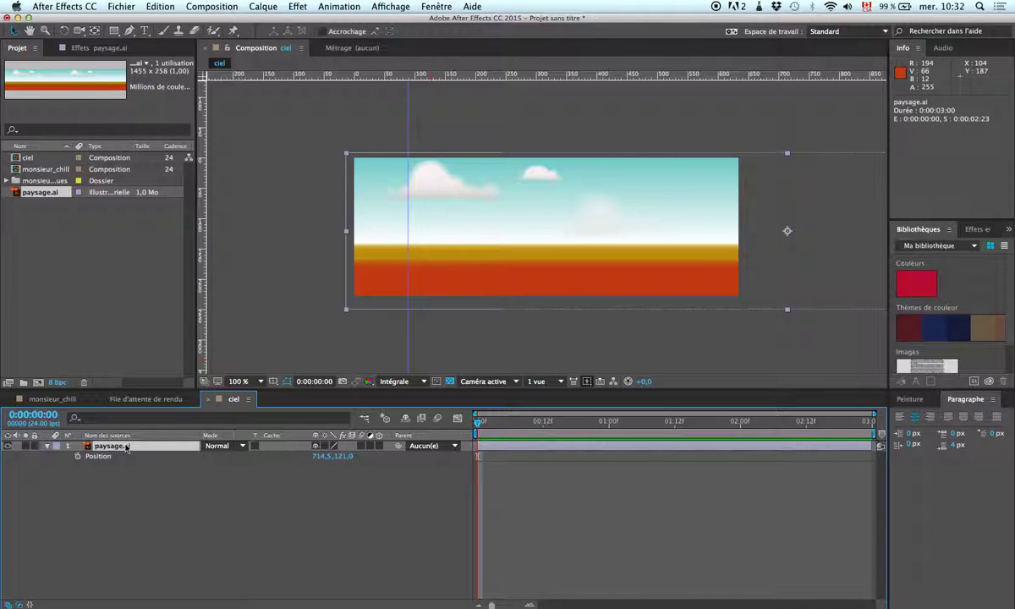
{"action": "left_click", "coordinate": [77, 456]}
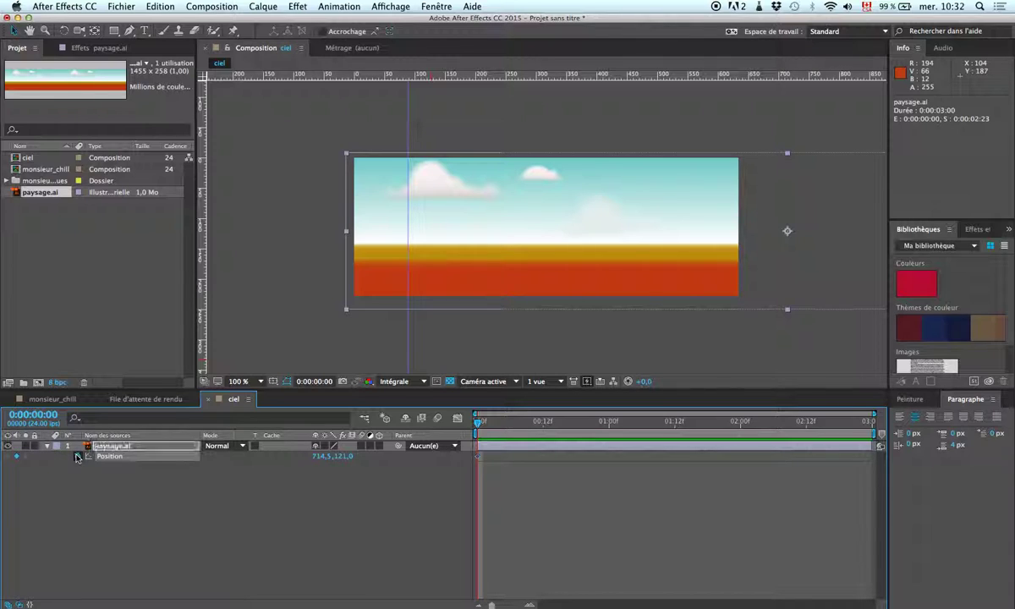
{"action": "key", "text": "End"}
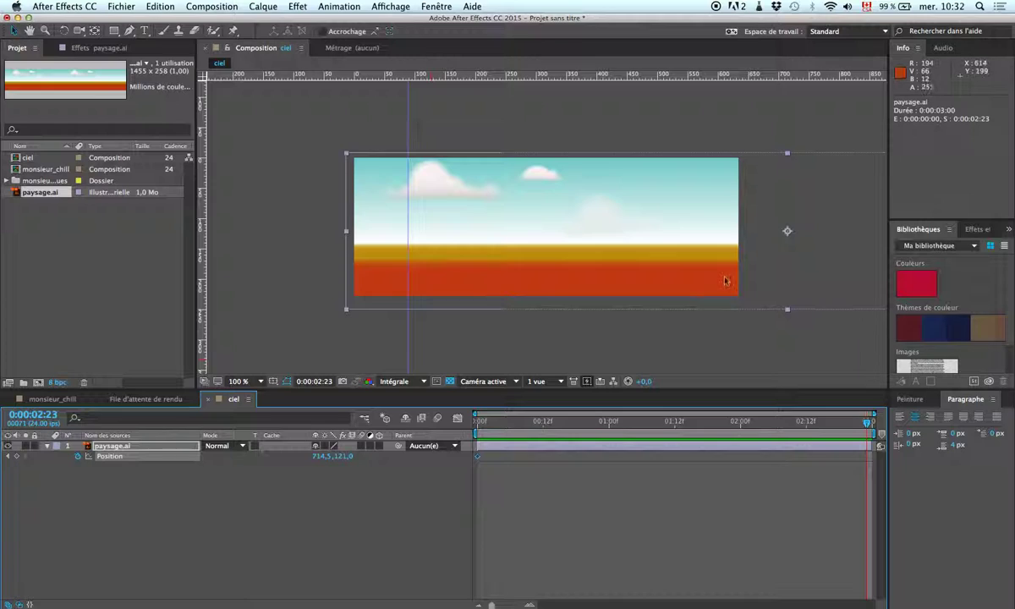
{"action": "left_click_drag", "start_coordinate": [725, 281], "coordinate": [284, 268]}
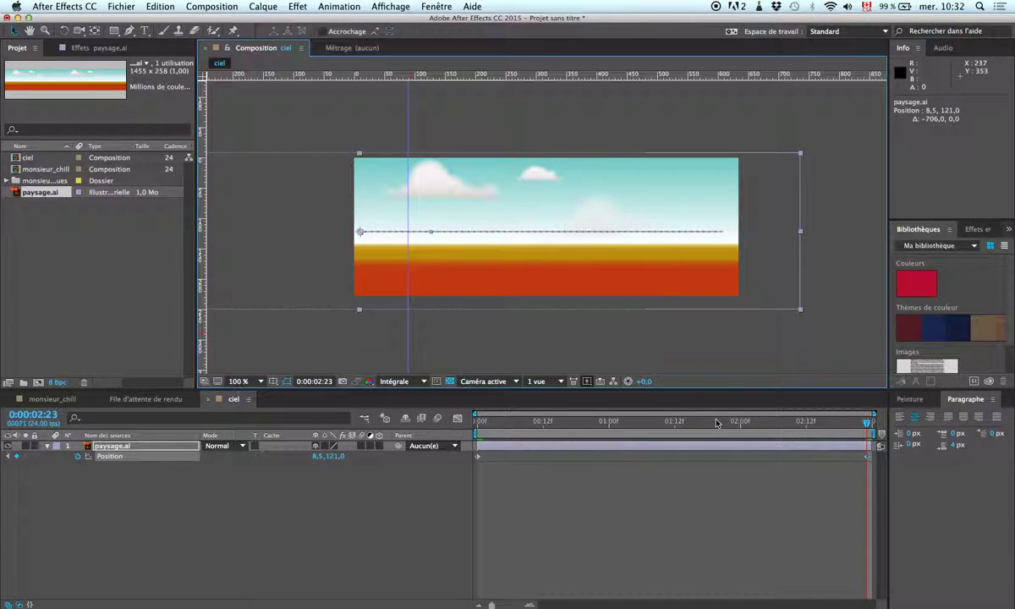
Preview the scrolling landscape, shift the last position keyframe to the timeline's very end and preview the loop again.
{"action": "key", "text": "space"}
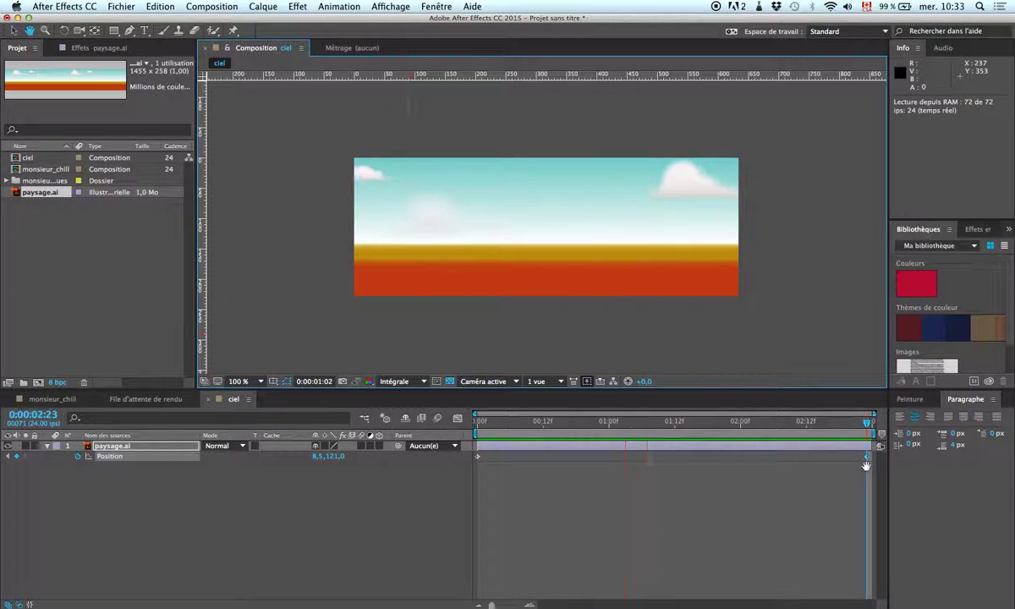
{"action": "key", "text": "space"}
{"action": "left_click_drag", "start_coordinate": [865, 457], "coordinate": [873, 459]}
{"action": "key", "text": "space"}
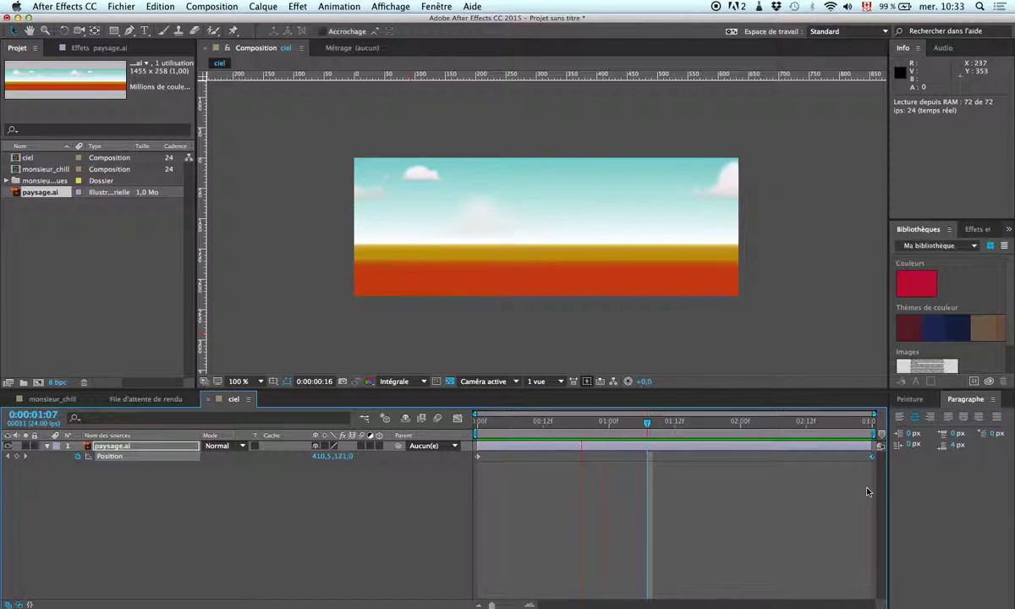
{"action": "key", "text": "space"}
Switch to Finder, examine an enlarged preview of paysage.ai and its repeating clouds, then return to After Effects.
{"action": "key", "text": "super+Tab"}
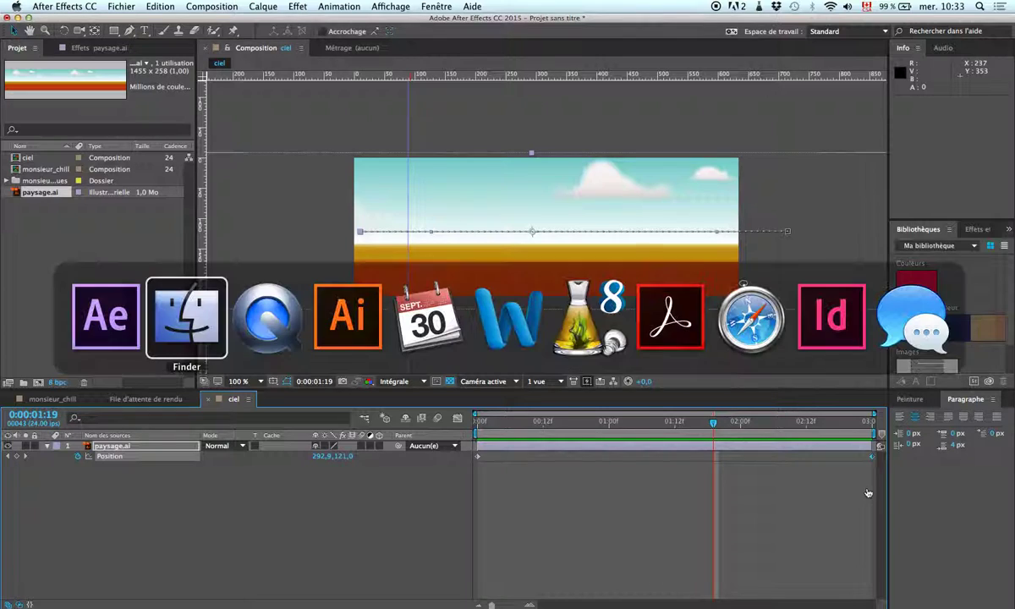
{"action": "key", "text": "space"}
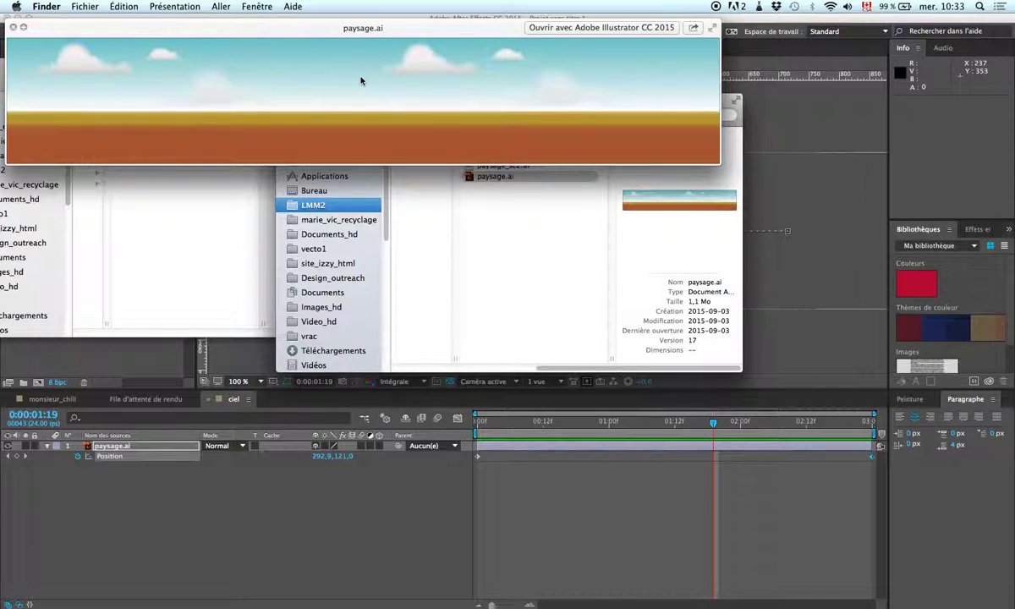
{"action": "key", "text": "space"}
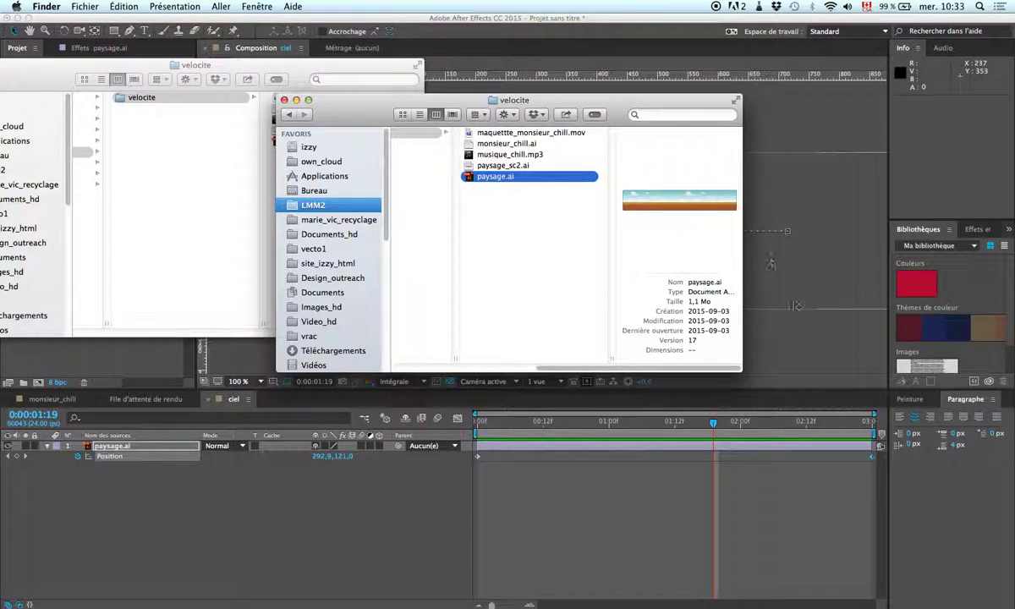
{"action": "left_click", "coordinate": [808, 346]}
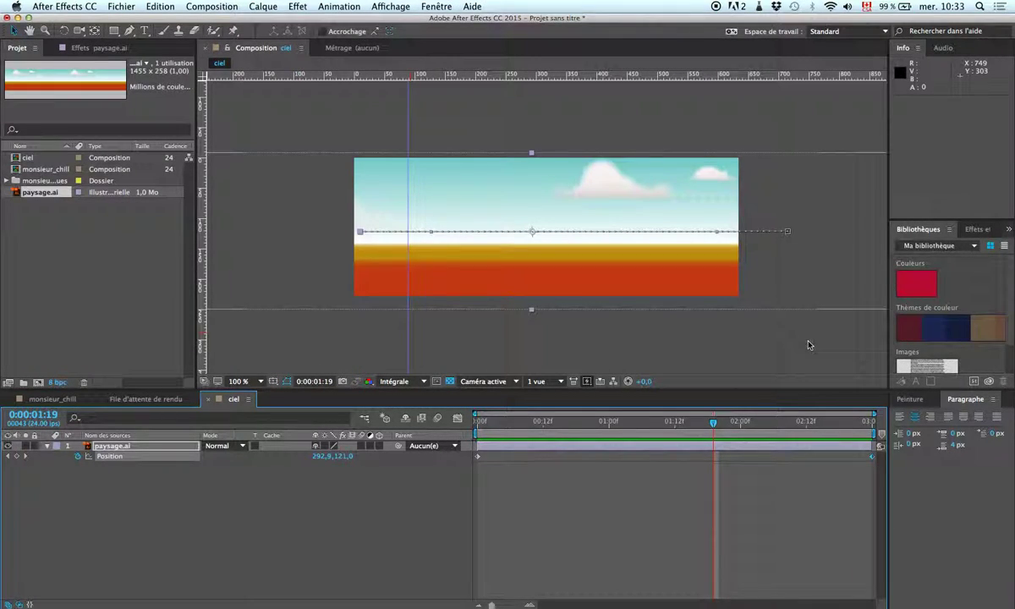
Save the project as izzy_MChill.aep in the velocite folder inside cours6.
{"action": "key", "text": "super+s"}
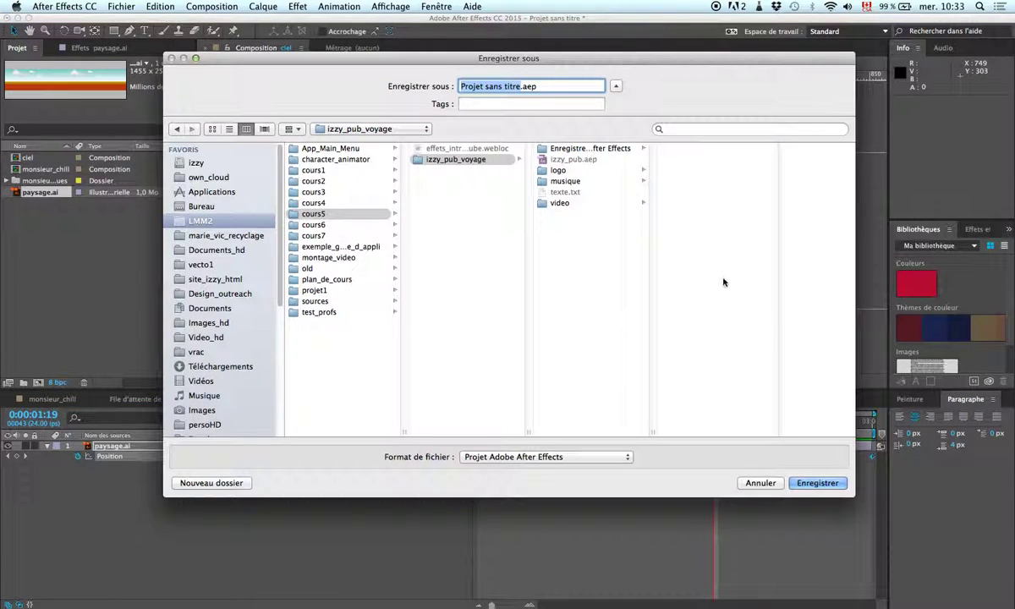
{"action": "left_click", "coordinate": [312, 224]}
{"action": "left_click", "coordinate": [438, 149]}
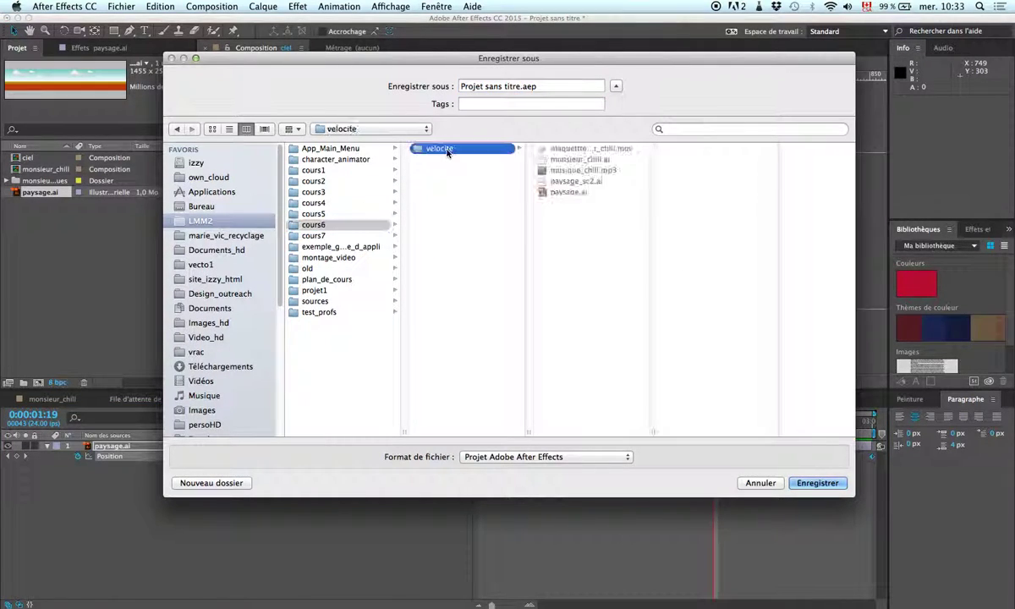
{"action": "left_click", "coordinate": [486, 84]}
{"action": "type", "text": "izzy_"}
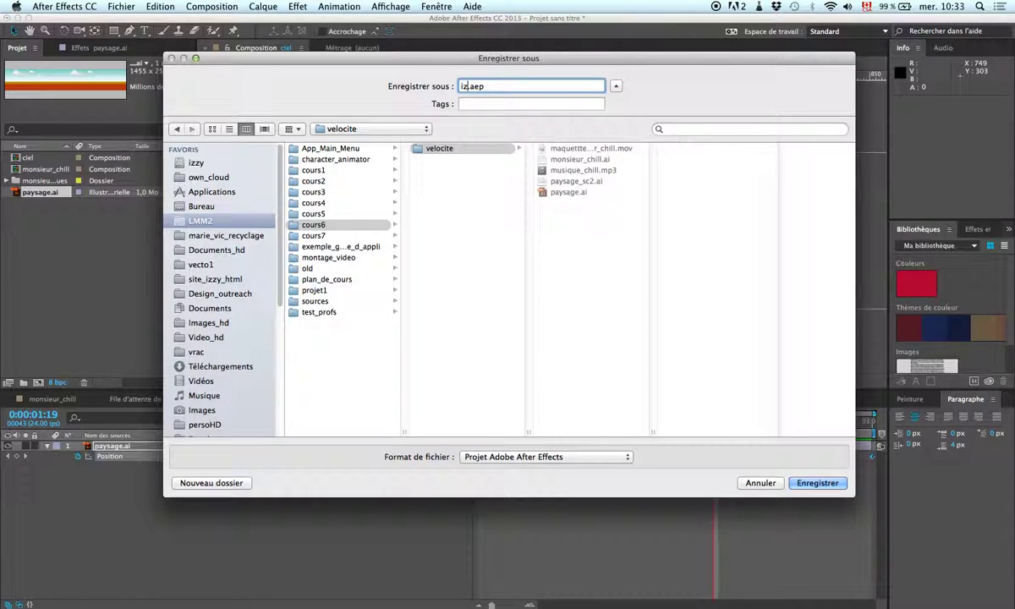
{"action": "type", "text": "MChill"}
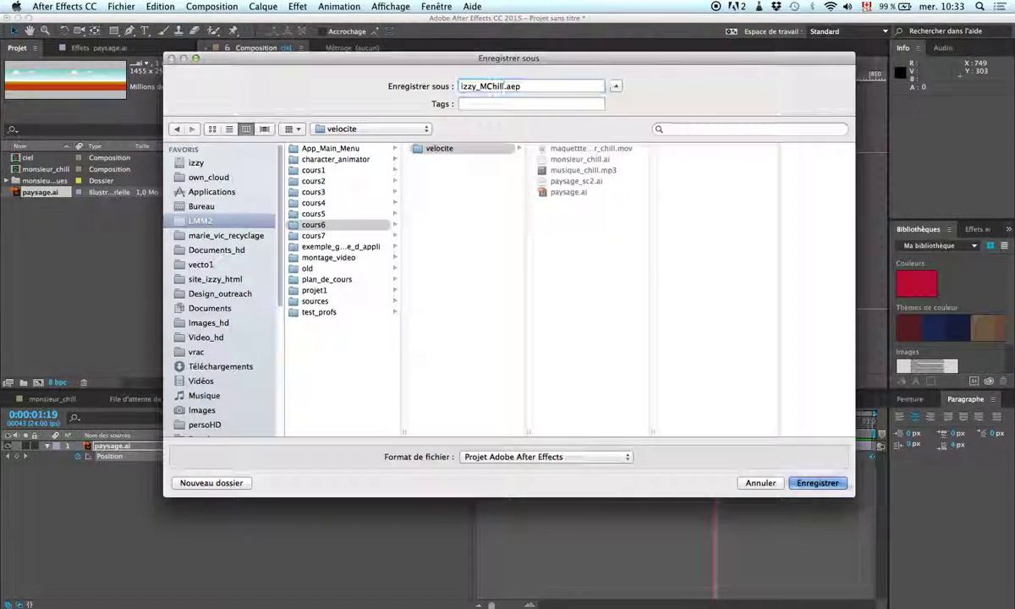
{"action": "key", "text": "Return"}
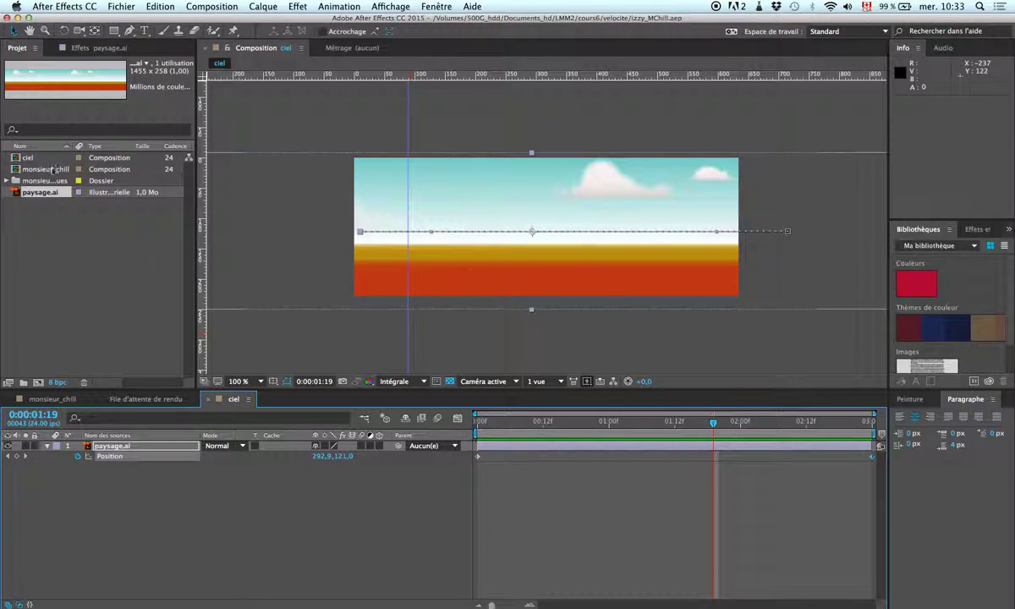
Create a new composition named scene1 with a duration of 0:00:05:00.
{"action": "left_click", "coordinate": [39, 169]}
{"action": "left_click", "coordinate": [32, 157]}
{"action": "left_click", "coordinate": [32, 169]}
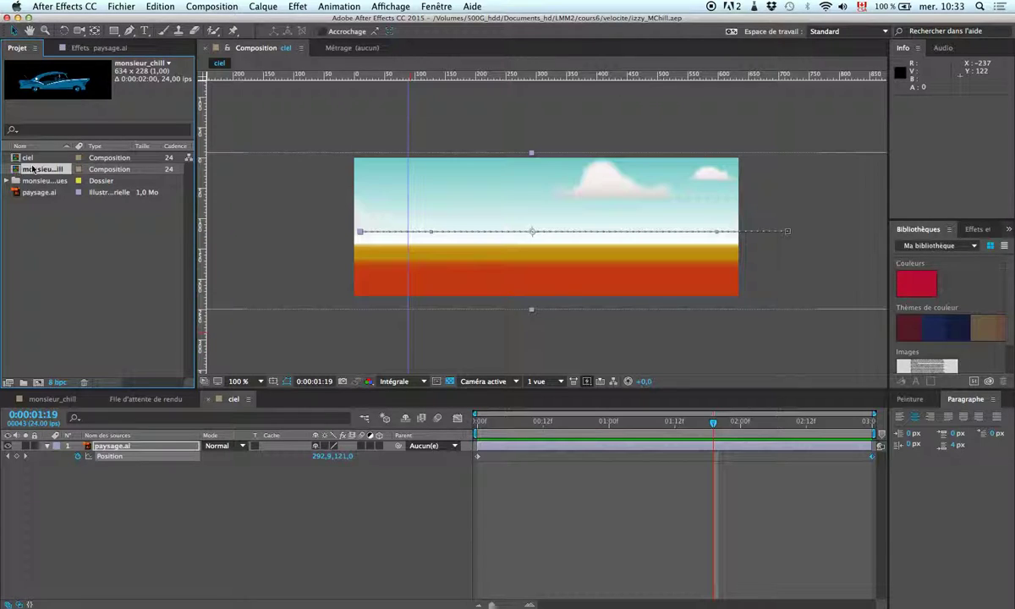
{"action": "left_click", "coordinate": [40, 382]}
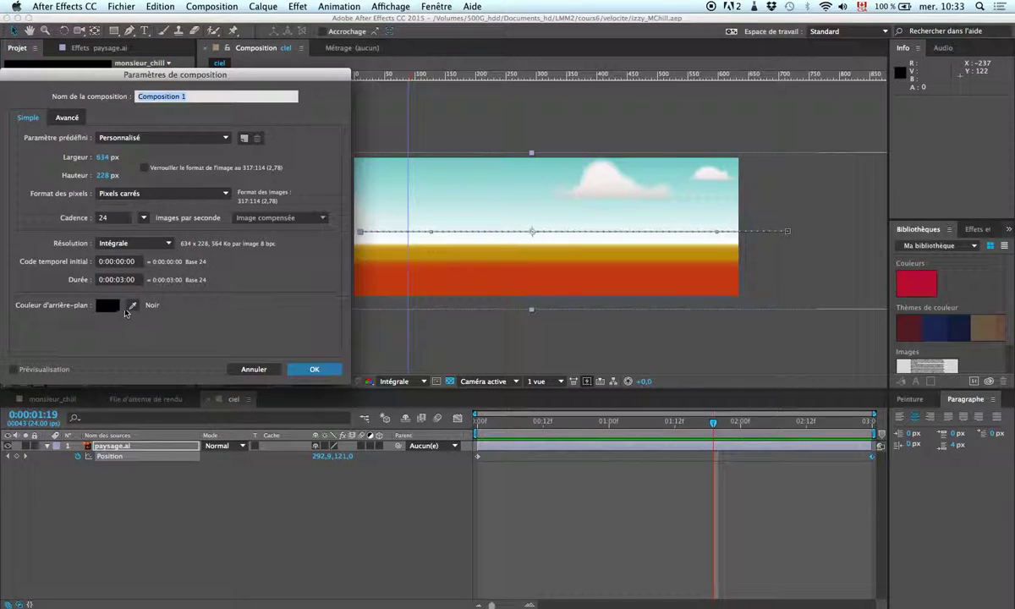
{"action": "type", "text": "scene1"}
{"action": "left_click", "coordinate": [119, 282]}
{"action": "double_click", "coordinate": [118, 281]}
{"action": "type", "text": "05"}
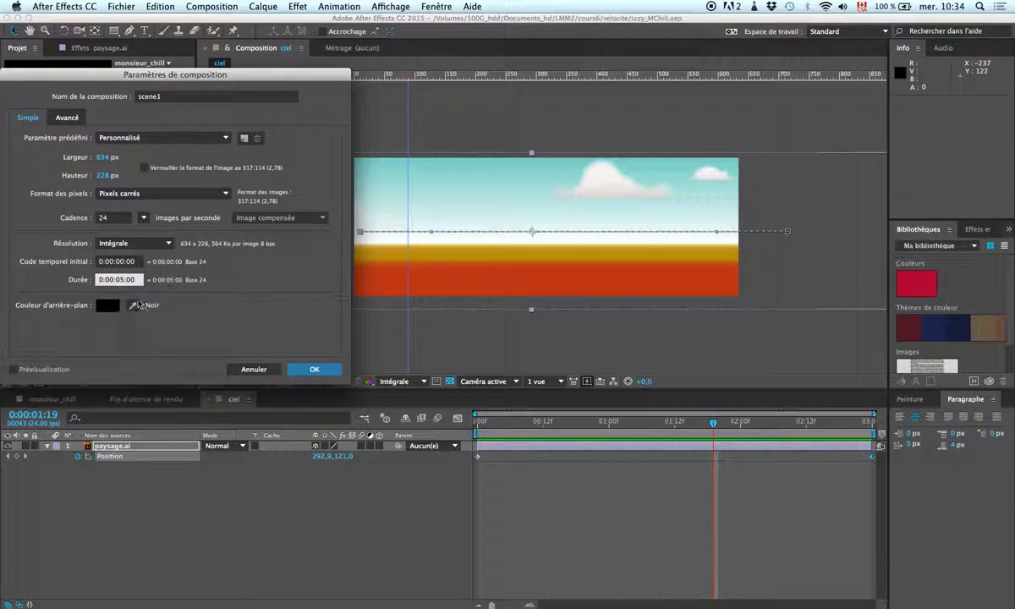
{"action": "left_click", "coordinate": [314, 371]}
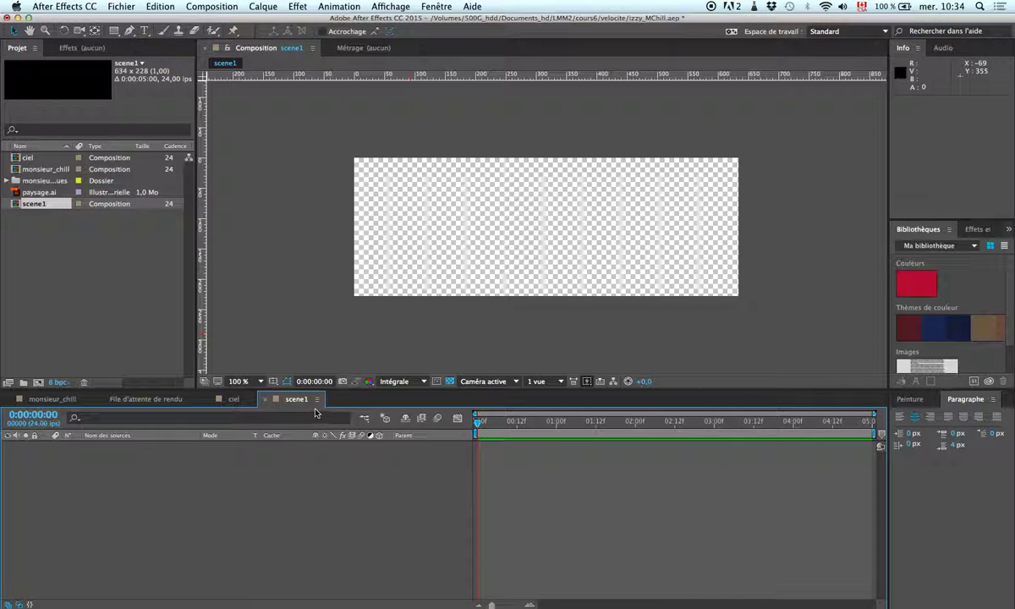
Add the ciel composition to scene1 as a layer and centre it in the frame.
{"action": "left_click", "coordinate": [41, 169]}
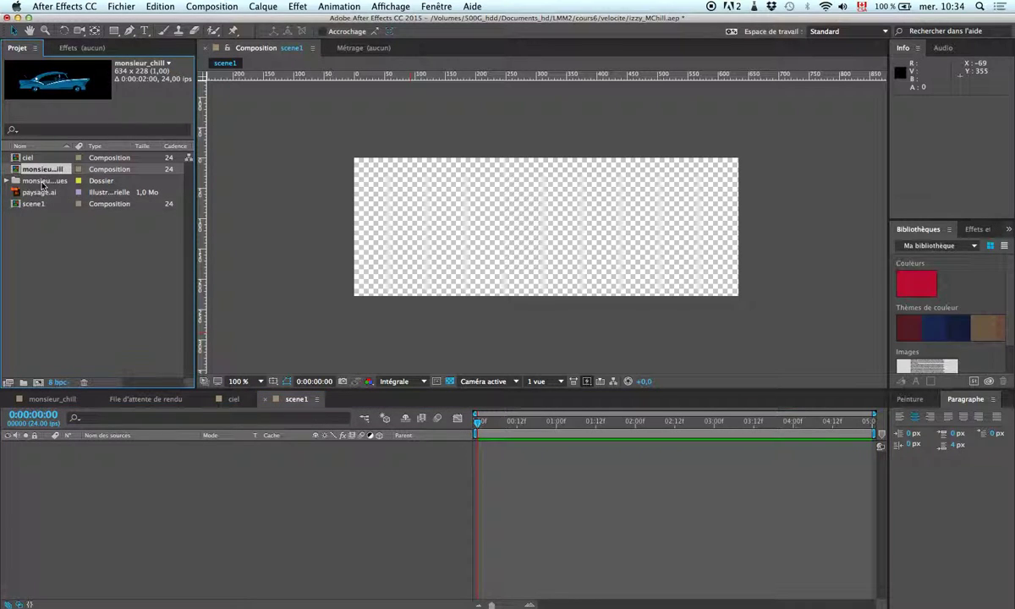
{"action": "left_click", "coordinate": [25, 157]}
{"action": "key", "text": "super+a"}
{"action": "left_click_drag", "start_coordinate": [25, 157], "coordinate": [412, 154]}
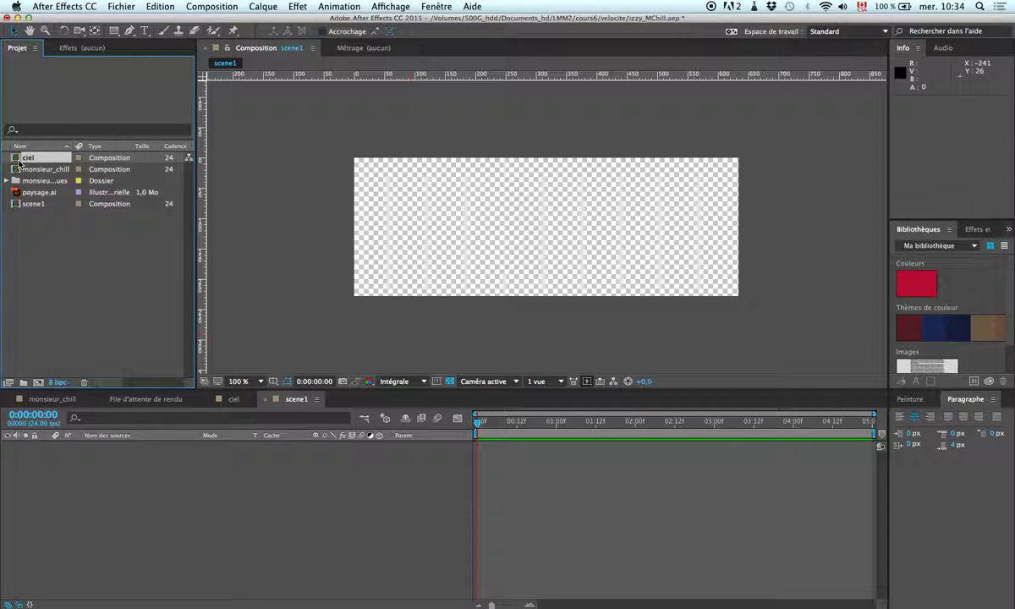
{"action": "left_click_drag", "start_coordinate": [28, 155], "coordinate": [764, 279]}
{"action": "left_click_drag", "start_coordinate": [410, 222], "coordinate": [545, 226]}
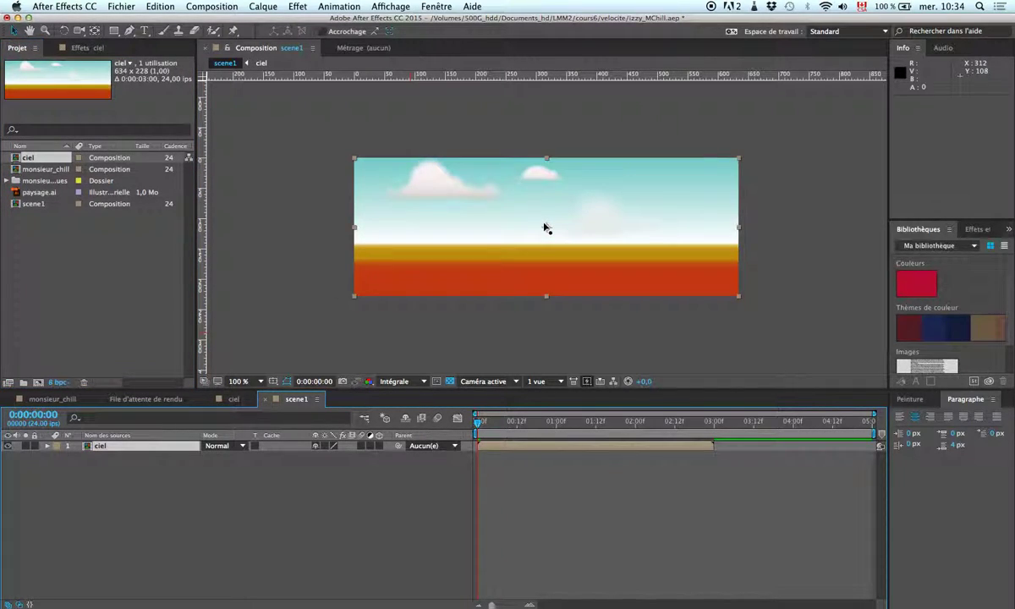
Scrub through the ciel layer, return to the start and place the monsieur_chill composition centred above it.
{"action": "left_click_drag", "start_coordinate": [478, 421], "coordinate": [772, 422]}
{"action": "key", "text": "Home"}
{"action": "left_click", "coordinate": [37, 170]}
{"action": "left_click_drag", "start_coordinate": [38, 170], "coordinate": [549, 230]}
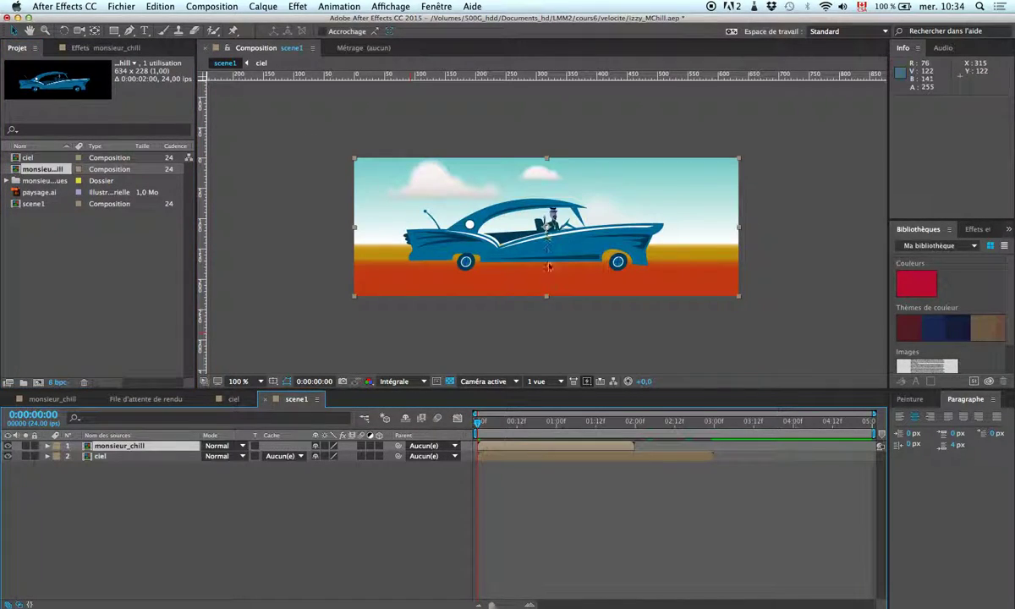
Scrub and play the combined scene1, then return the time indicator to 0:00:00:00.
{"action": "left_click_drag", "start_coordinate": [478, 423], "coordinate": [641, 441]}
{"action": "key", "text": "space"}
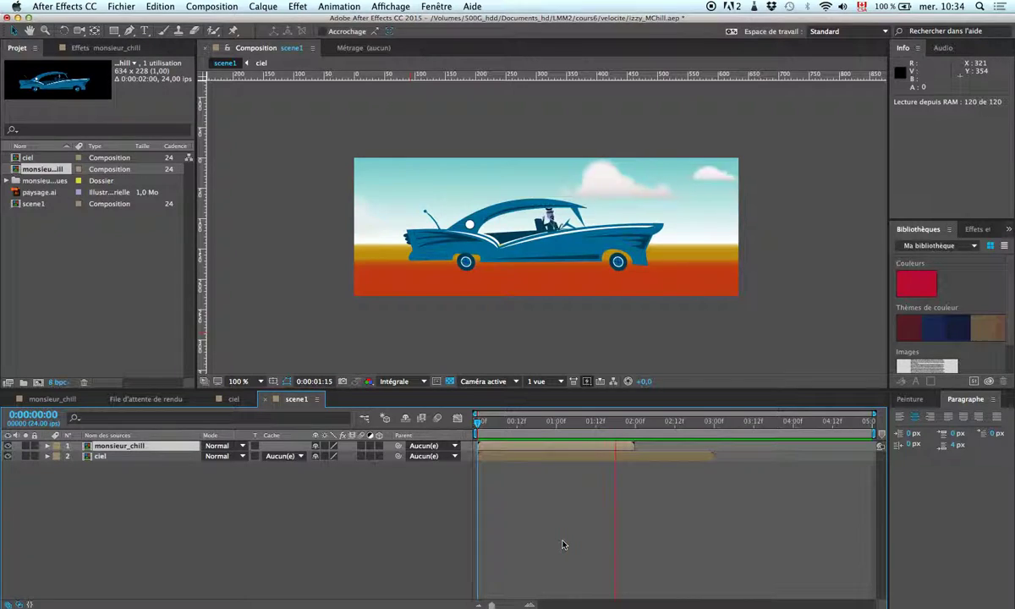
{"action": "key", "text": "space"}
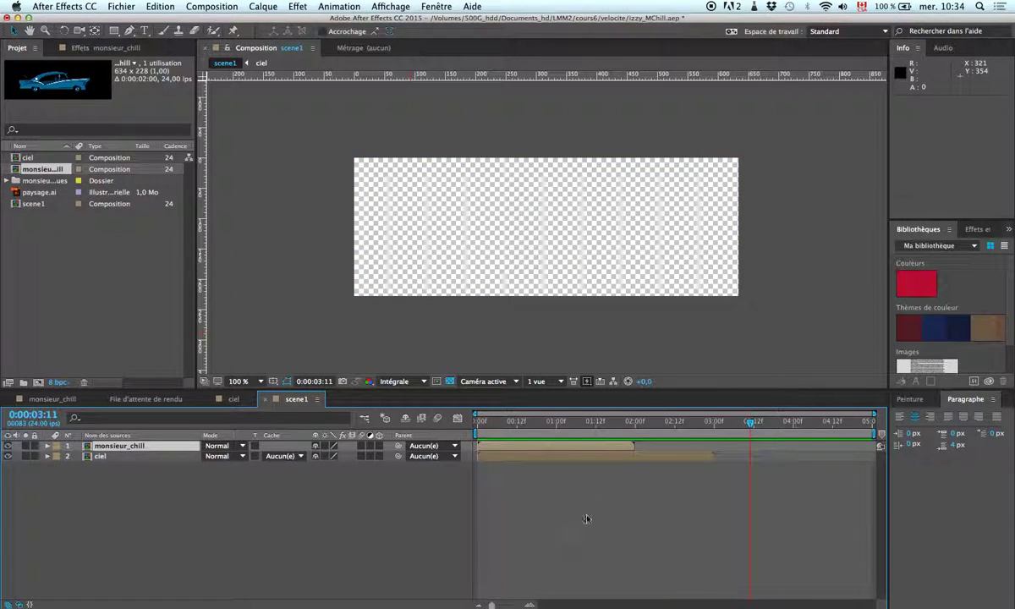
{"action": "left_click_drag", "start_coordinate": [751, 423], "coordinate": [475, 431]}
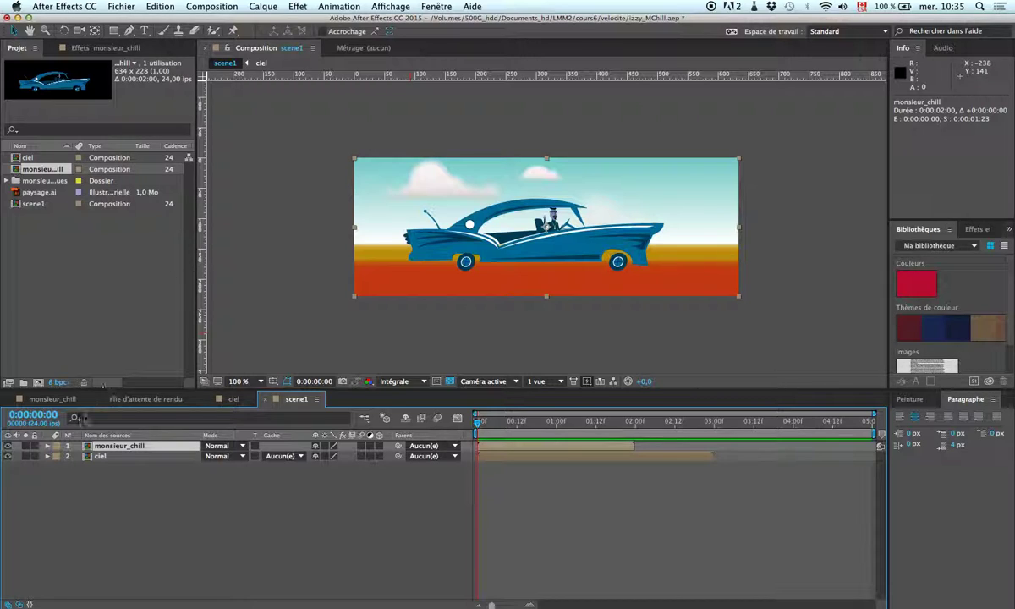
Open the nested monsieur_chill composition, examine the export options for it and return to scene1.
{"action": "double_click", "coordinate": [88, 446]}
{"action": "left_click", "coordinate": [121, 6]}
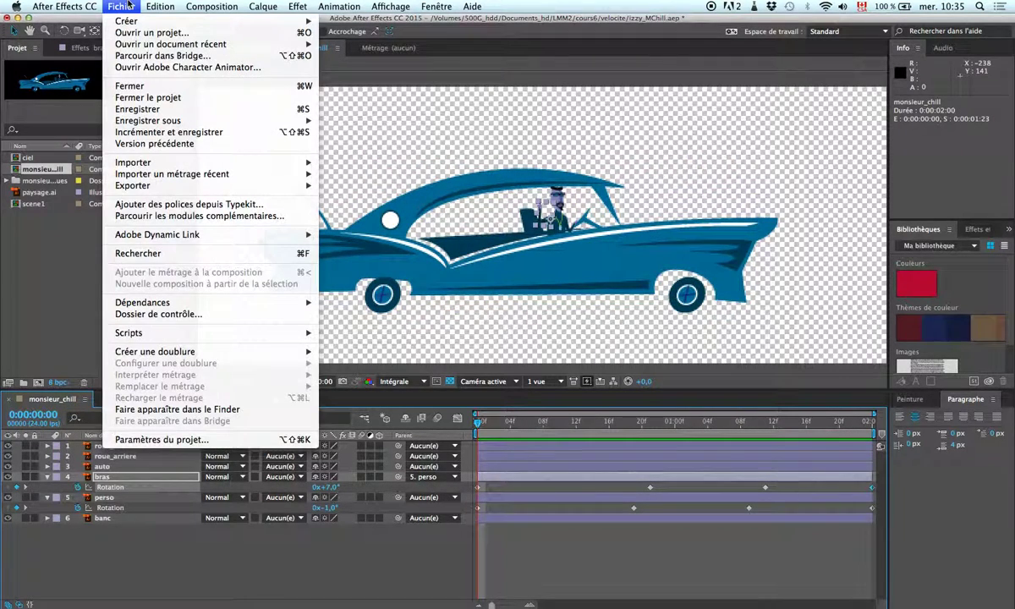
{"action": "mouse_move", "coordinate": [158, 184]}
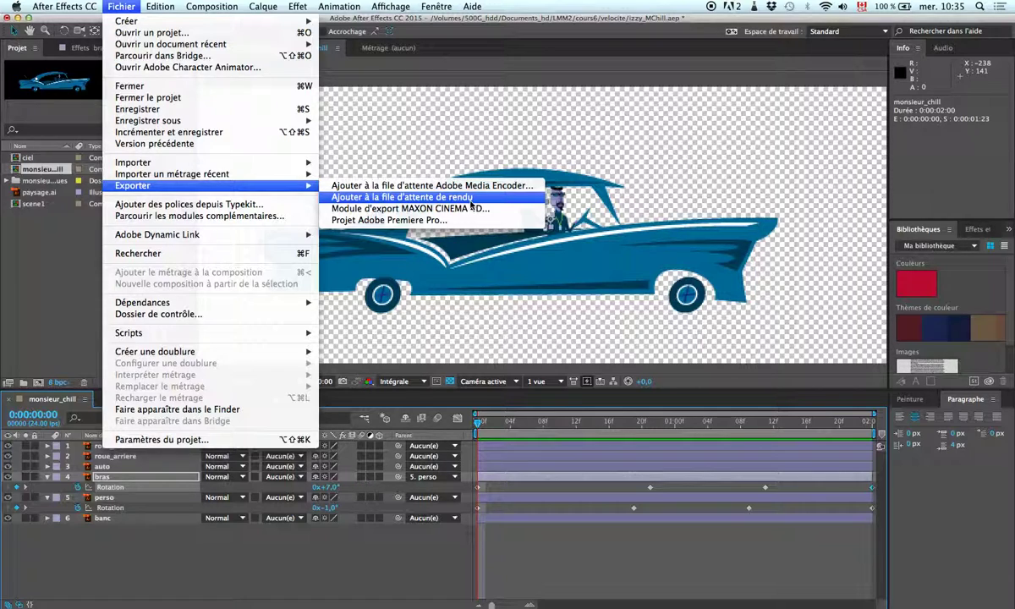
{"action": "left_click", "coordinate": [471, 201]}
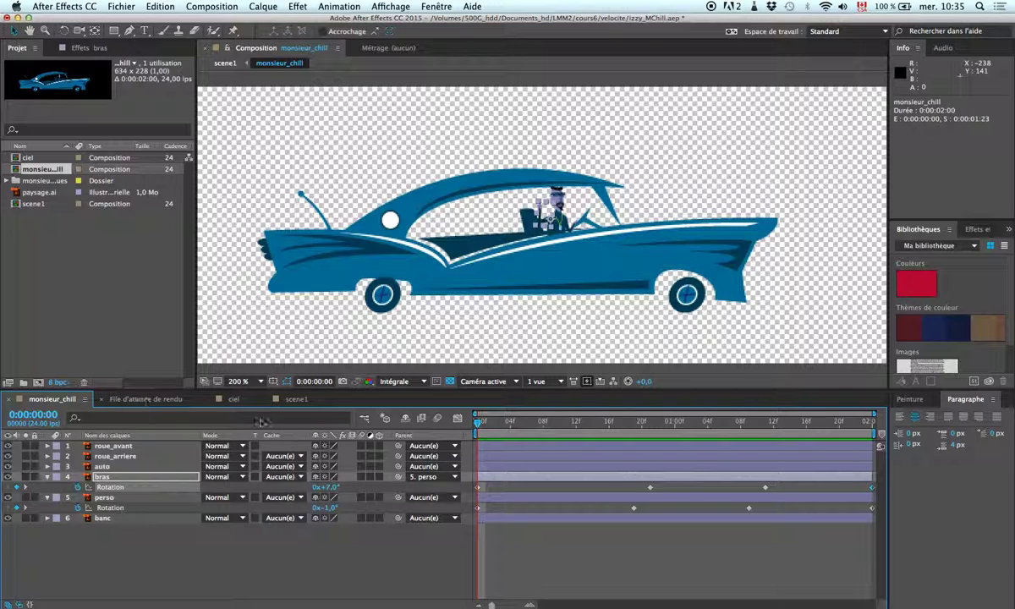
{"action": "left_click", "coordinate": [295, 399]}
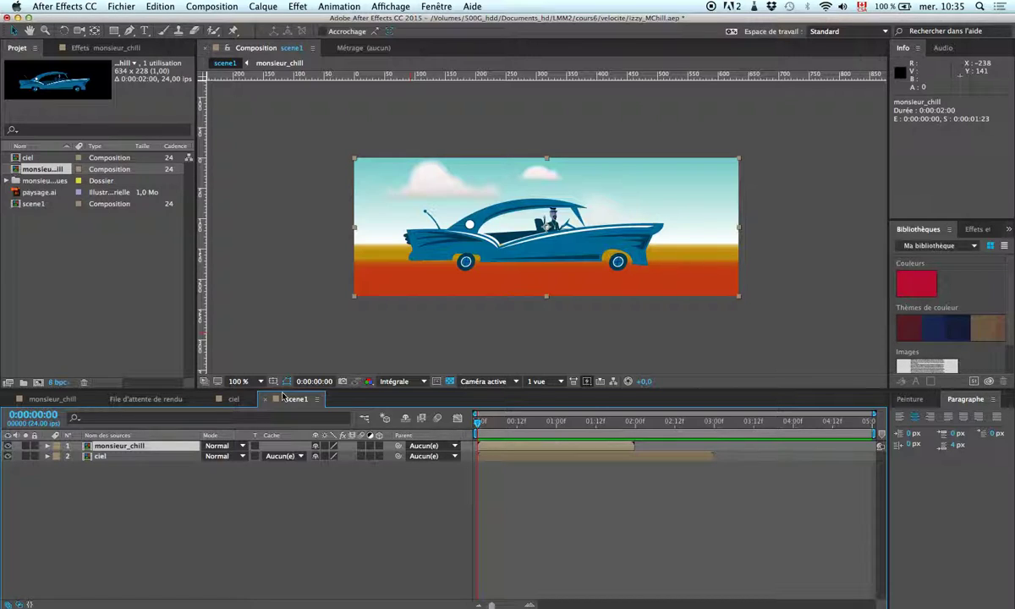
Enable time remapping on the monsieur_chill layer.
{"action": "right_click", "coordinate": [96, 449]}
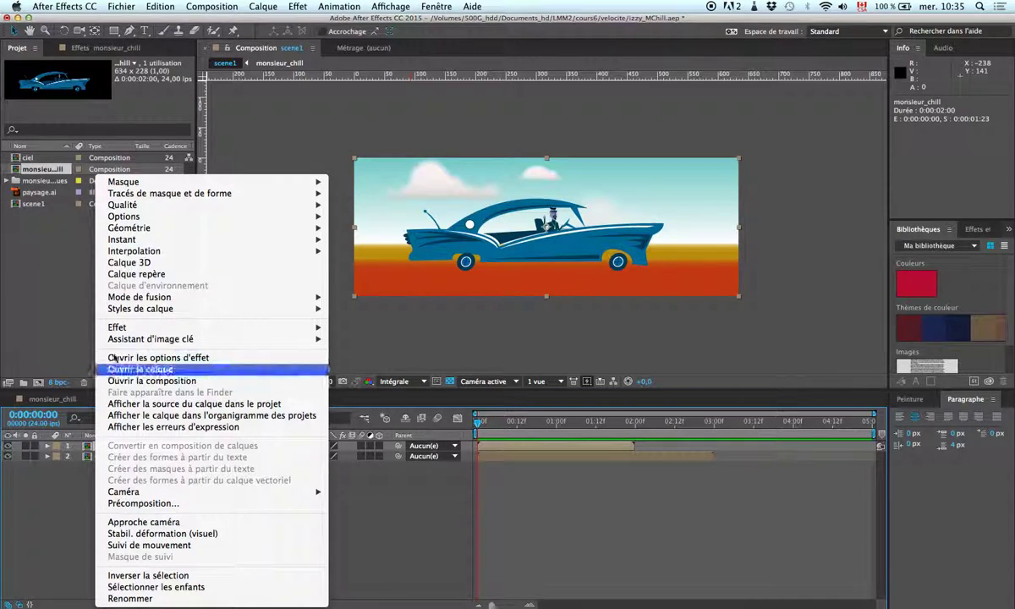
{"action": "left_click", "coordinate": [61, 461]}
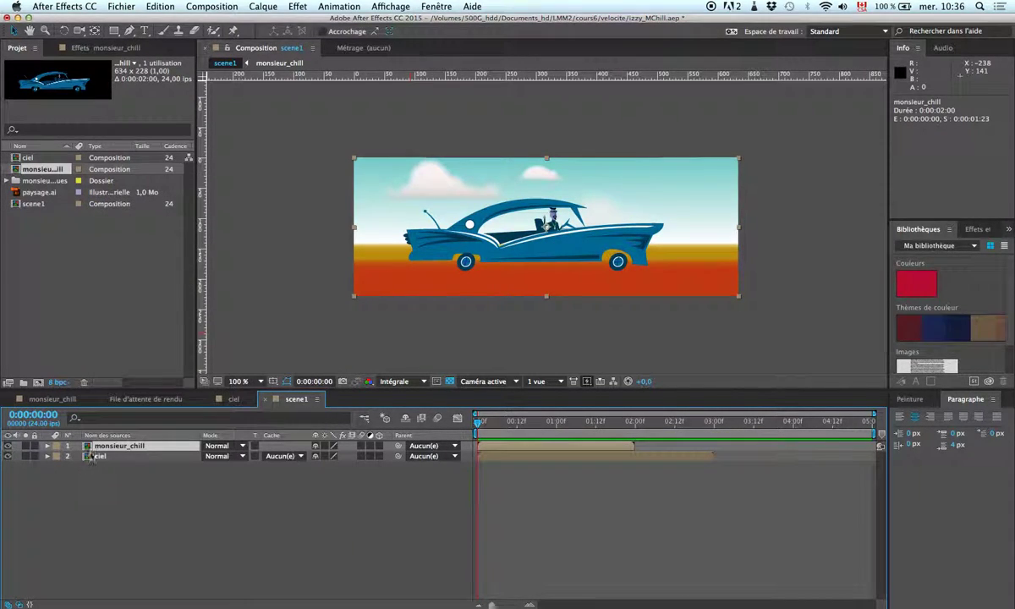
{"action": "right_click", "coordinate": [95, 447]}
{"action": "mouse_move", "coordinate": [211, 239]}
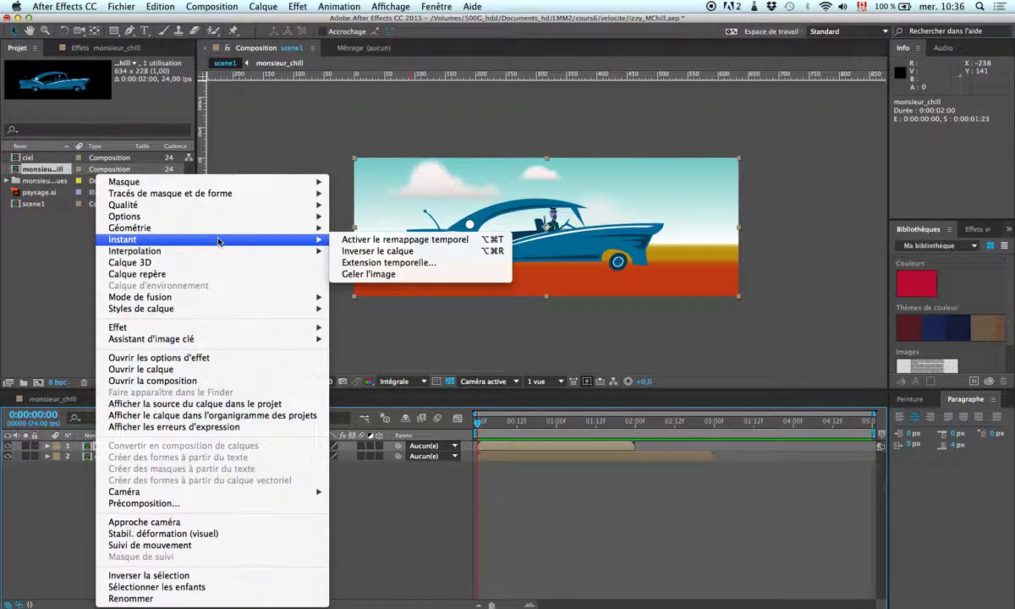
{"action": "left_click", "coordinate": [356, 241]}
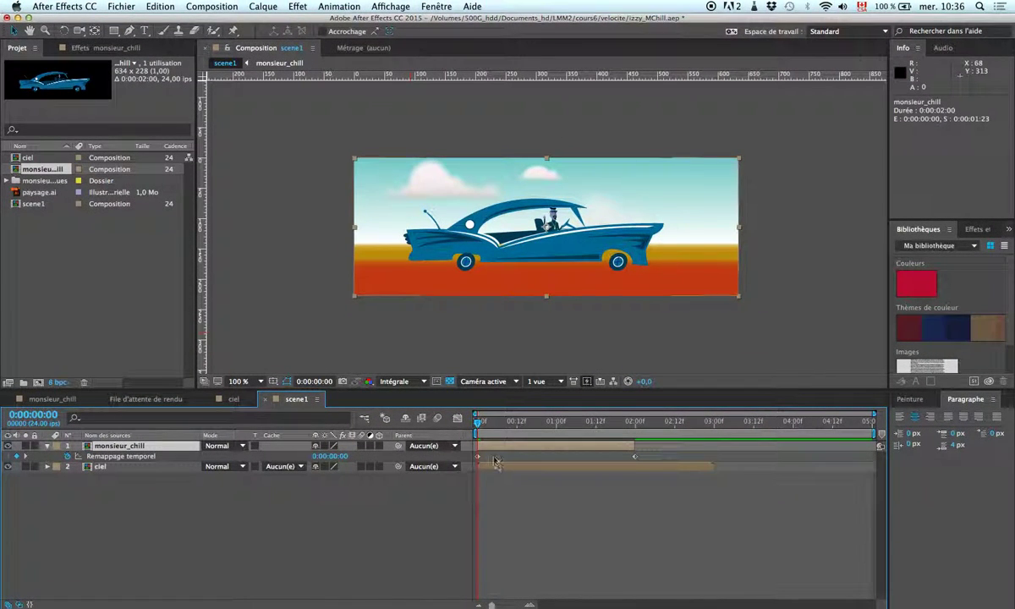
Try moving monsieur_chill's last time-remap keyframe close to the first one and preview the sped-up car animation.
{"action": "left_click", "coordinate": [478, 457]}
{"action": "left_click", "coordinate": [635, 458]}
{"action": "left_click_drag", "start_coordinate": [634, 458], "coordinate": [494, 460]}
{"action": "left_click", "coordinate": [517, 512]}
{"action": "left_click", "coordinate": [507, 446]}
{"action": "key", "text": "space"}
{"action": "key", "text": "space"}
{"action": "key", "text": "space"}
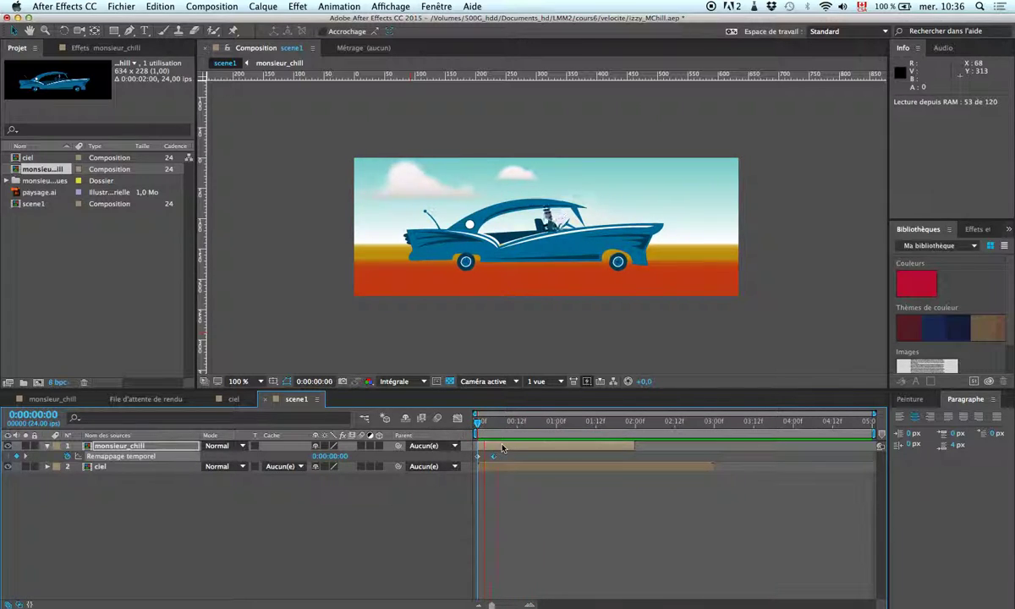
{"action": "key", "text": "space"}
{"action": "key", "text": "space"}
{"action": "key", "text": "space"}
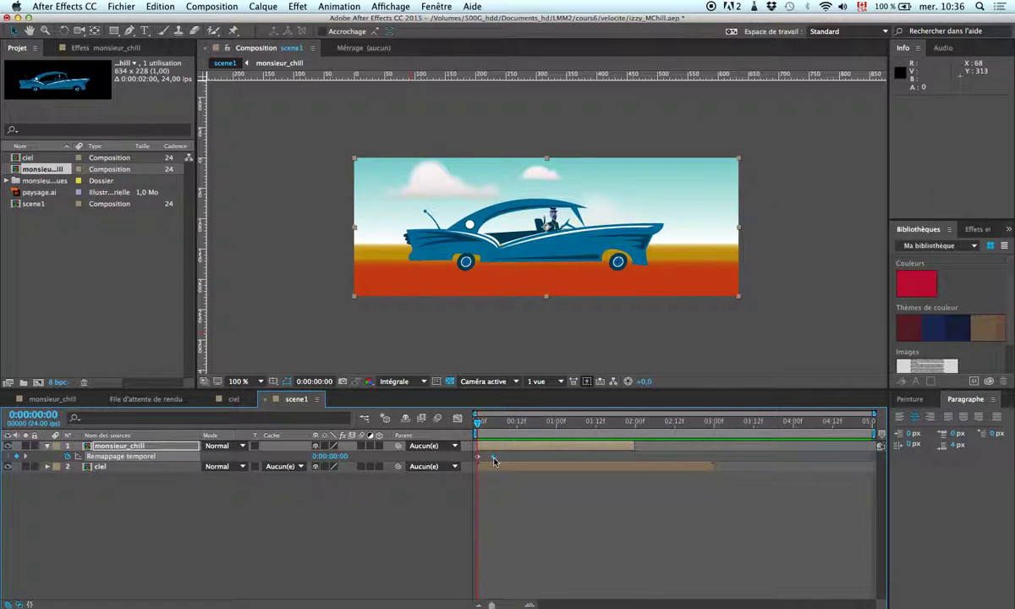
Try moving the last time-remap keyframe past 0:00:04:00, extend the monsieur_chill layer to it and preview the slowed animation.
{"action": "mouse_move", "coordinate": [495, 462]}
{"action": "left_click_drag", "start_coordinate": [495, 461], "coordinate": [818, 458]}
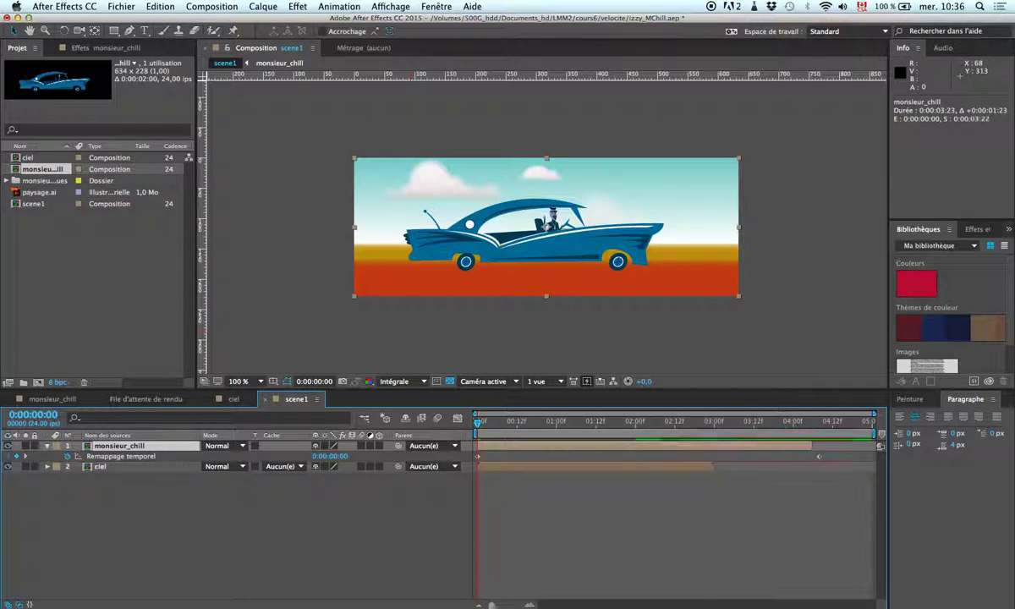
{"action": "left_click", "coordinate": [815, 521]}
{"action": "key", "text": "space"}
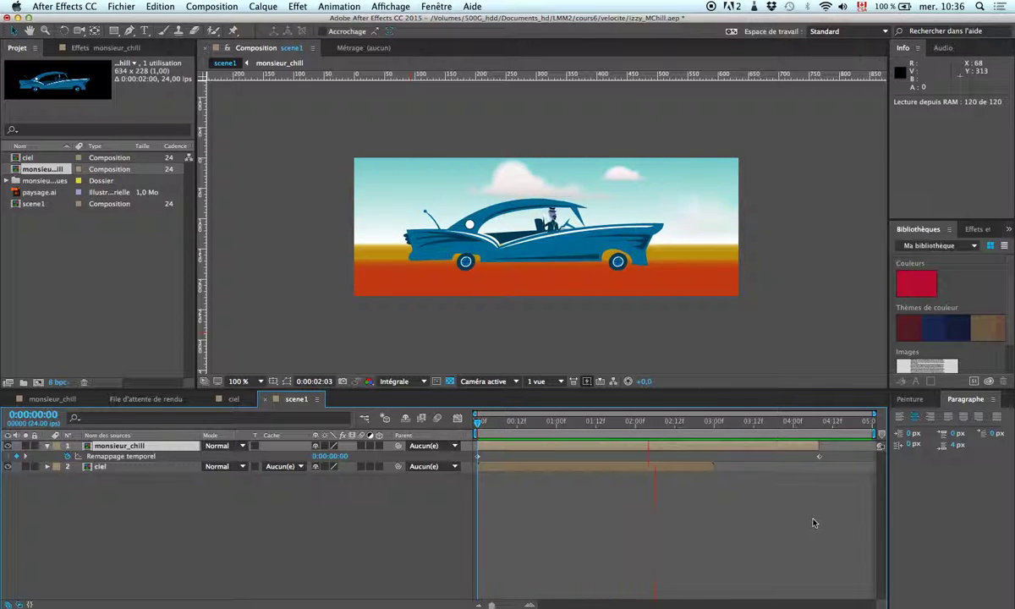
{"action": "key", "text": "space"}
Undo the layer extension, the keyframe moves and the time remapping of monsieur_chill.
{"action": "key", "text": "super+z"}
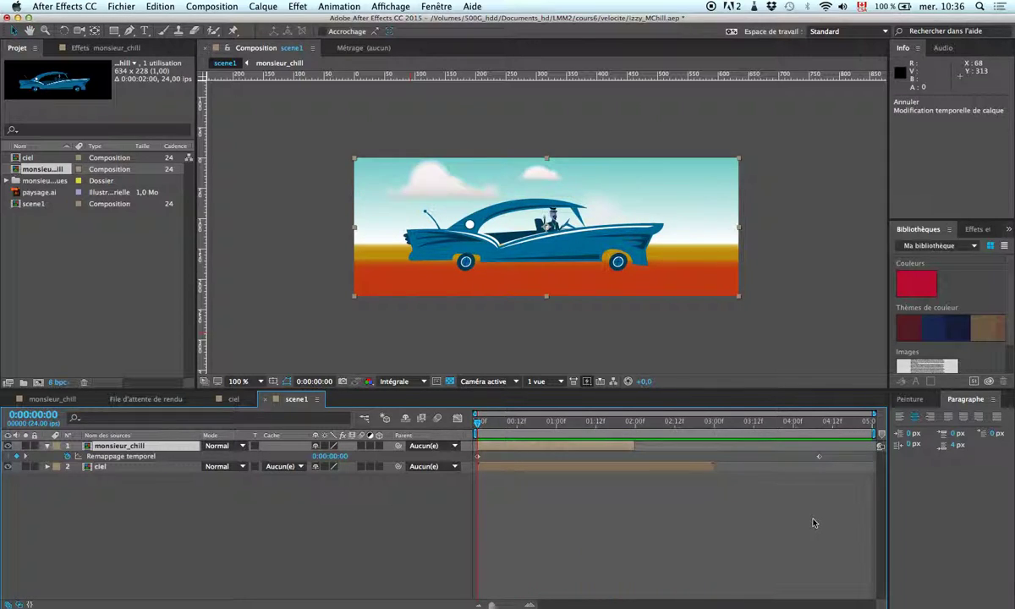
{"action": "key", "text": "super+z"}
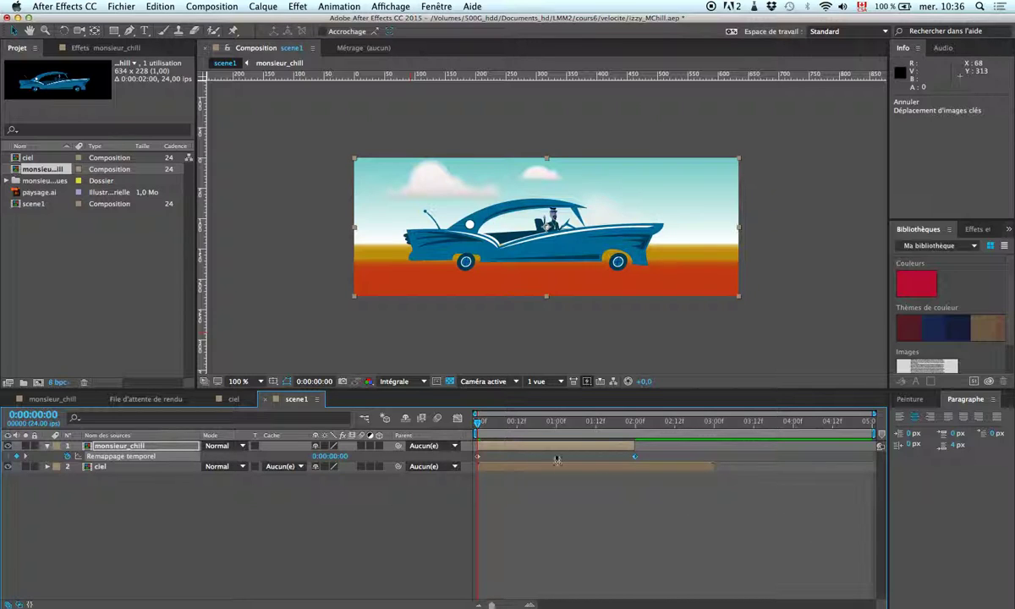
{"action": "left_click_drag", "start_coordinate": [479, 421], "coordinate": [479, 457]}
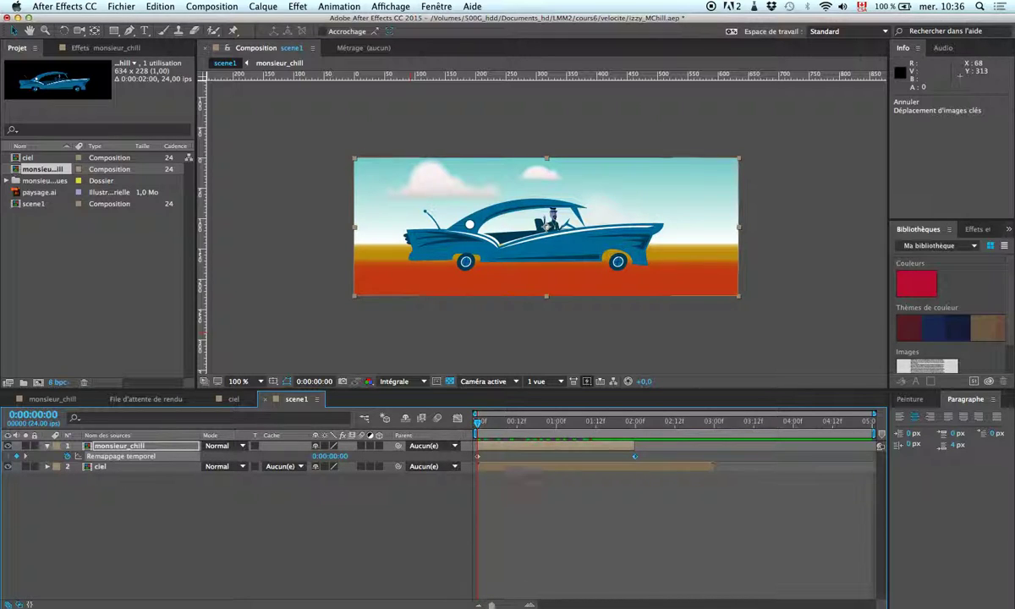
{"action": "left_click", "coordinate": [508, 431]}
{"action": "left_click_drag", "start_coordinate": [507, 431], "coordinate": [479, 431]}
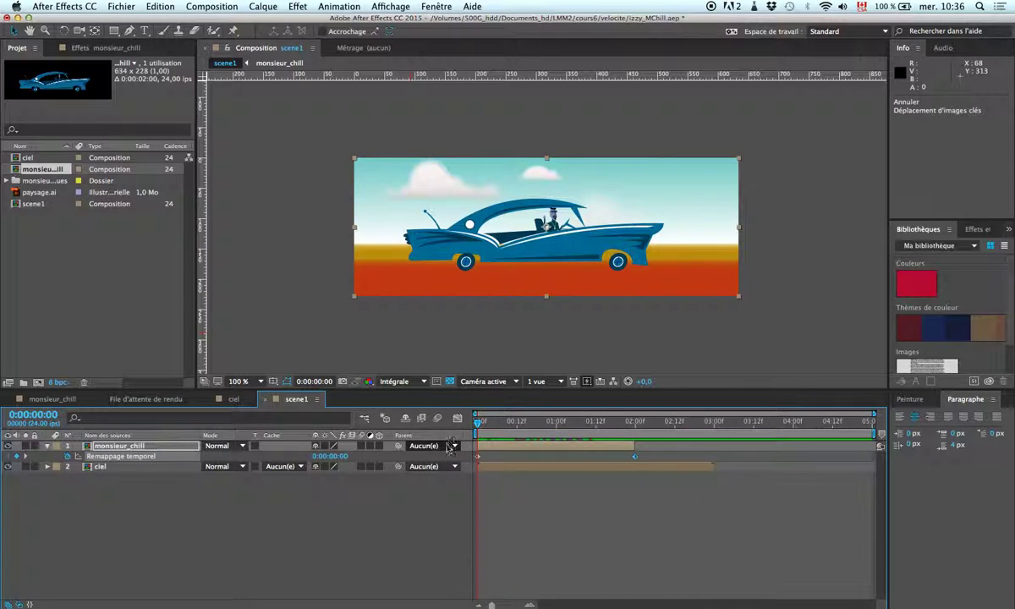
{"action": "key", "text": "super+alt+t"}
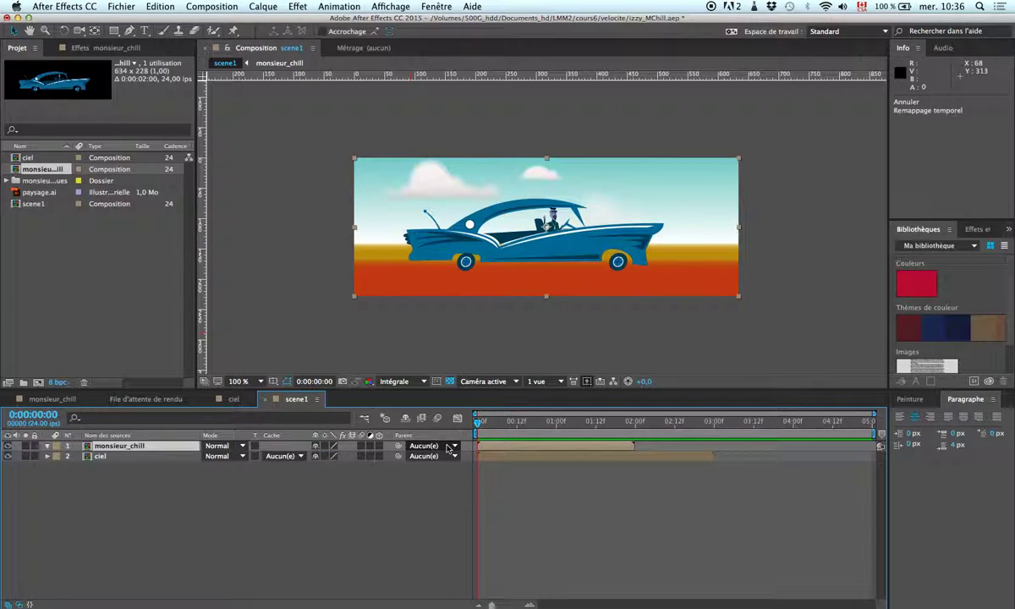
Enable time remapping again on the monsieur_chill layer.
{"action": "right_click", "coordinate": [169, 446]}
{"action": "mouse_move", "coordinate": [274, 252]}
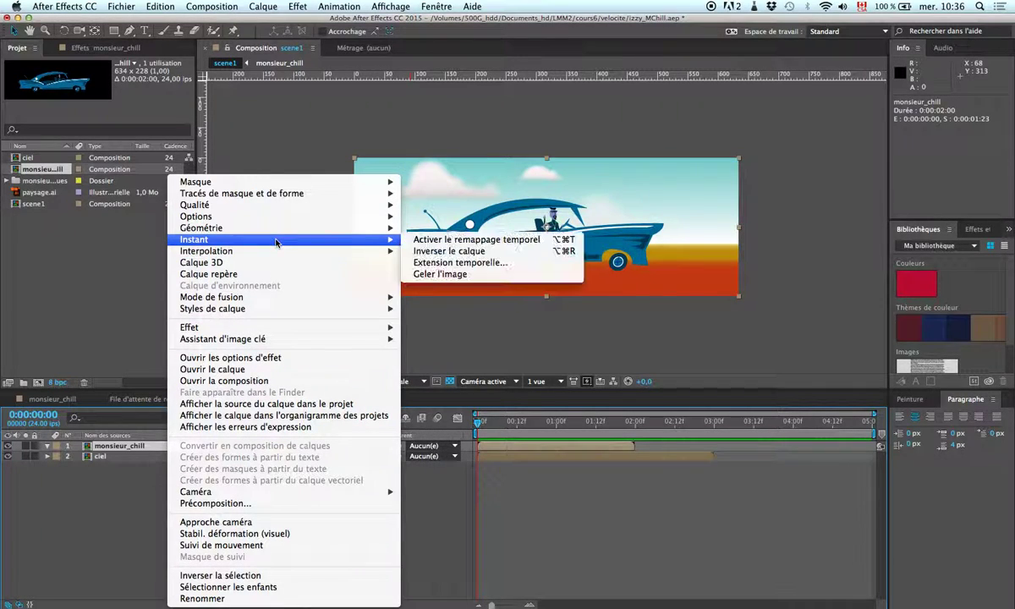
{"action": "left_click", "coordinate": [474, 252]}
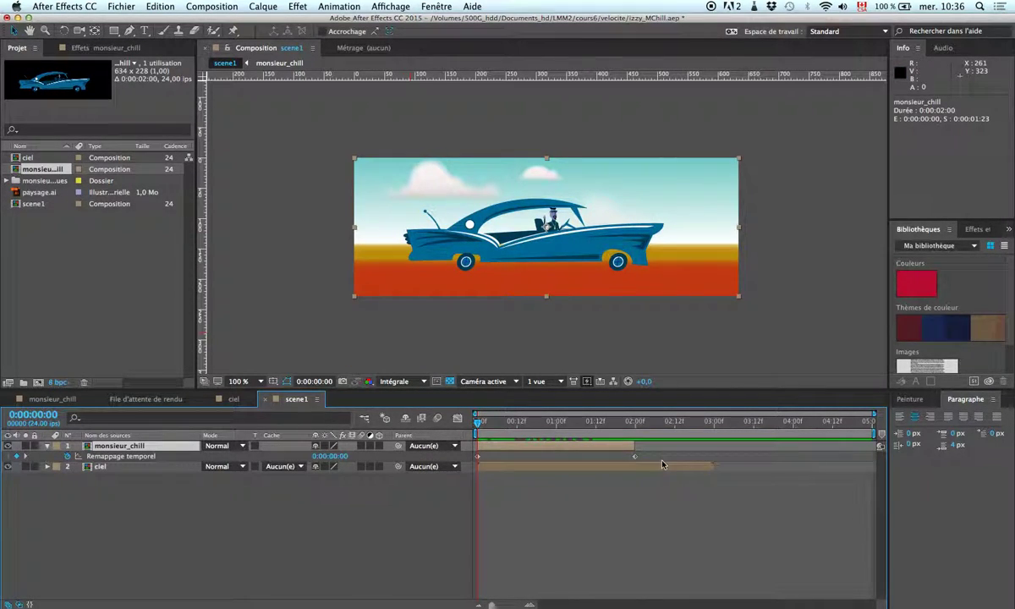
Add a time-remap keyframe on monsieur_chill at 0:00:01:23 and delete the one at 0:00:02:00.
{"action": "left_click_drag", "start_coordinate": [479, 422], "coordinate": [638, 433]}
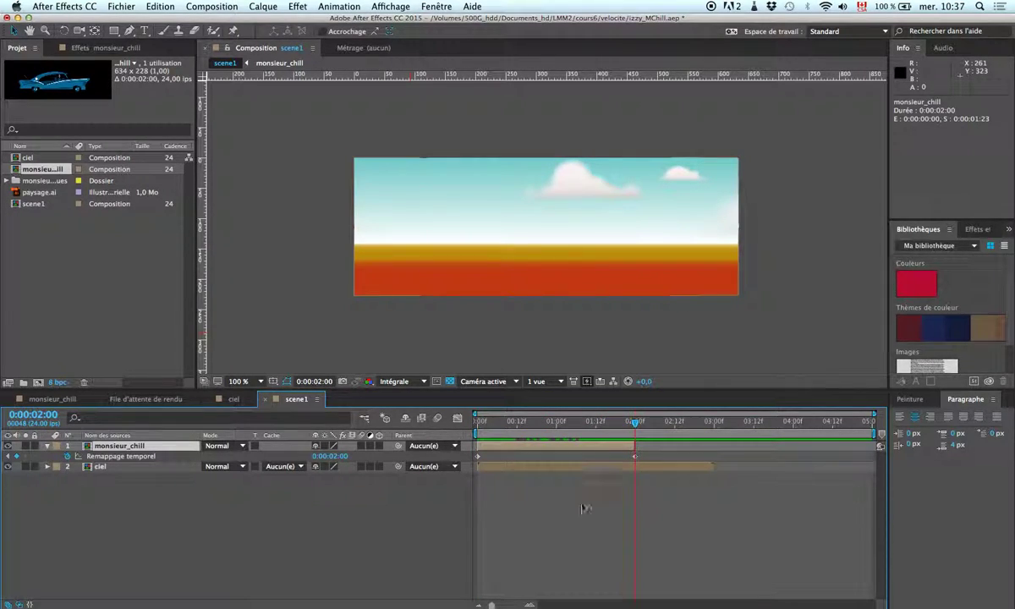
{"action": "left_click_drag", "start_coordinate": [489, 605], "coordinate": [518, 605]}
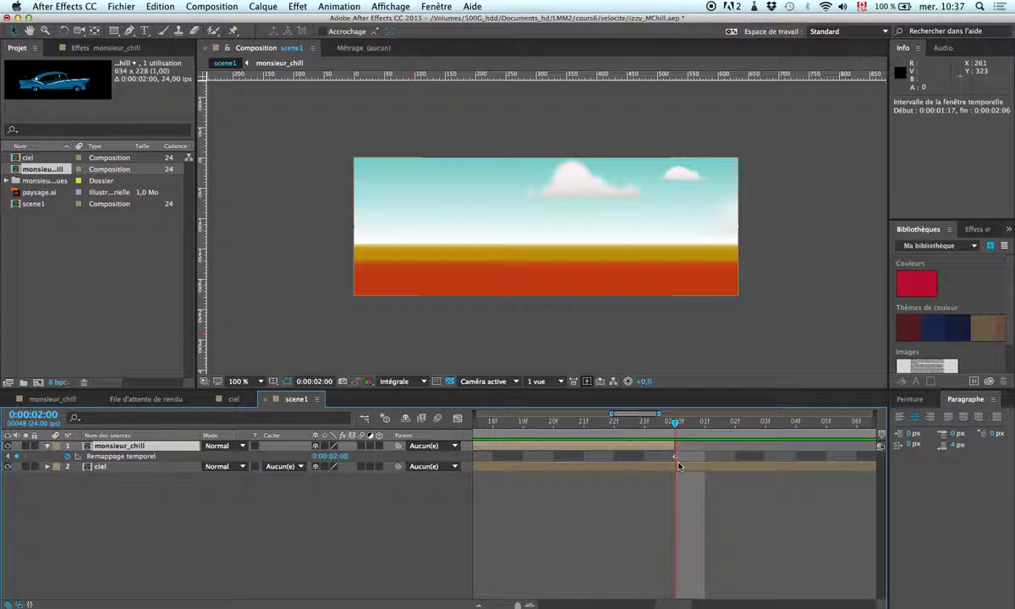
{"action": "left_click", "coordinate": [662, 428]}
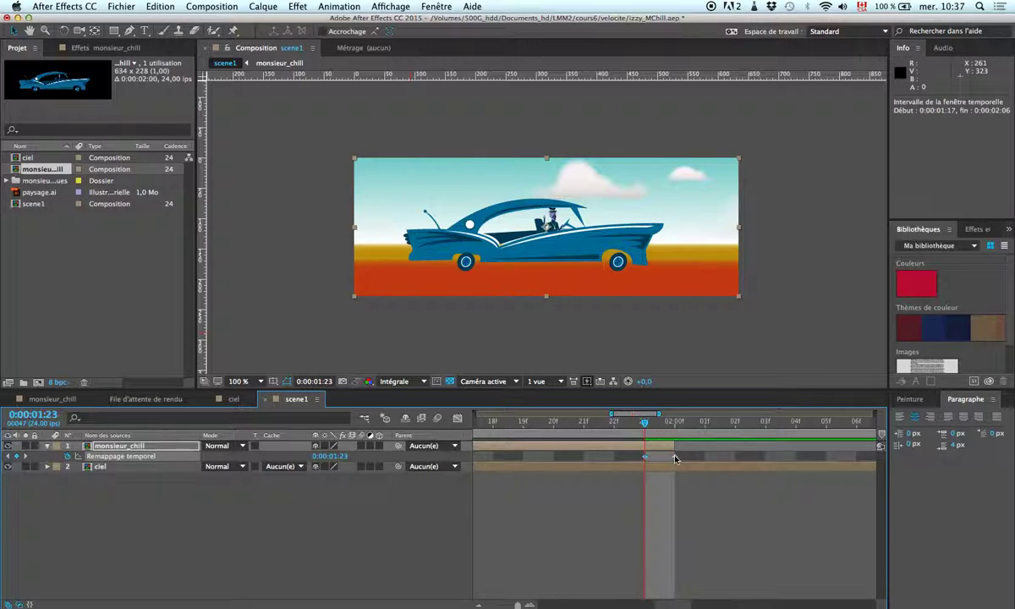
{"action": "left_click_drag", "start_coordinate": [674, 456], "coordinate": [478, 606]}
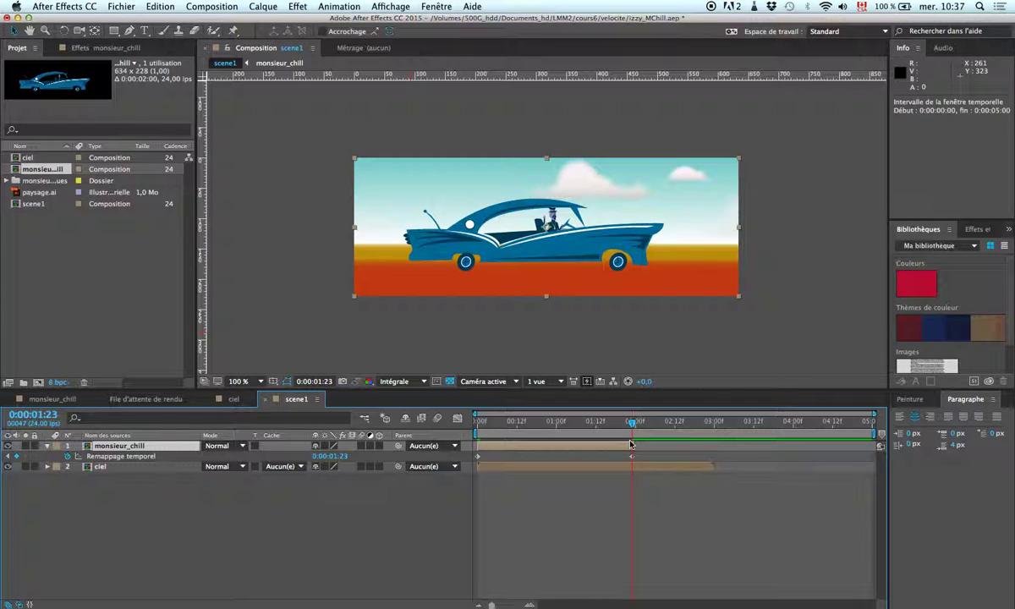
Add a loopOut() expression to the time-remap property of the monsieur_chill layer.
{"action": "left_click", "coordinate": [333, 6]}
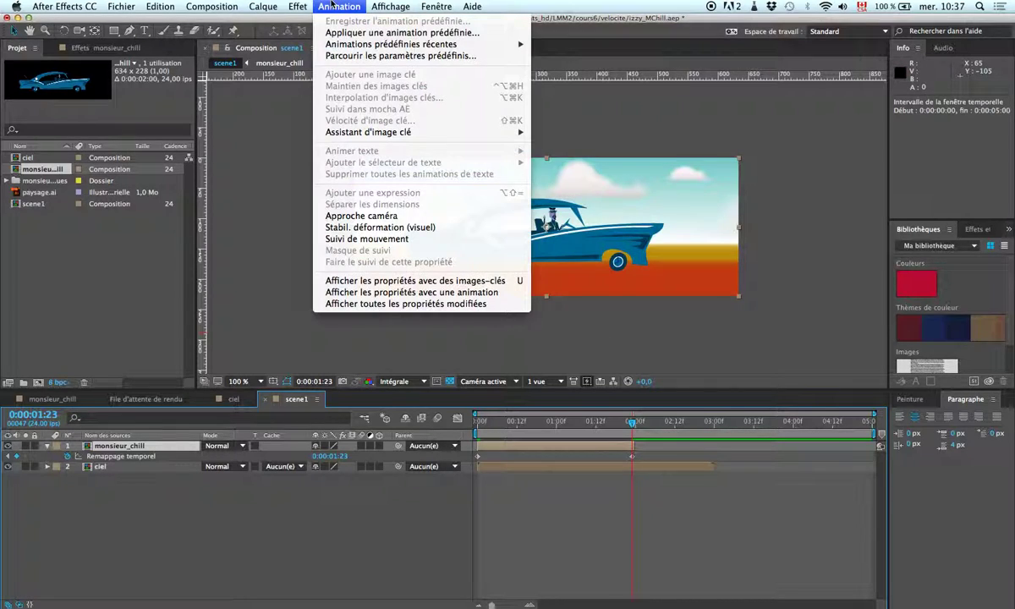
{"action": "mouse_move", "coordinate": [370, 134]}
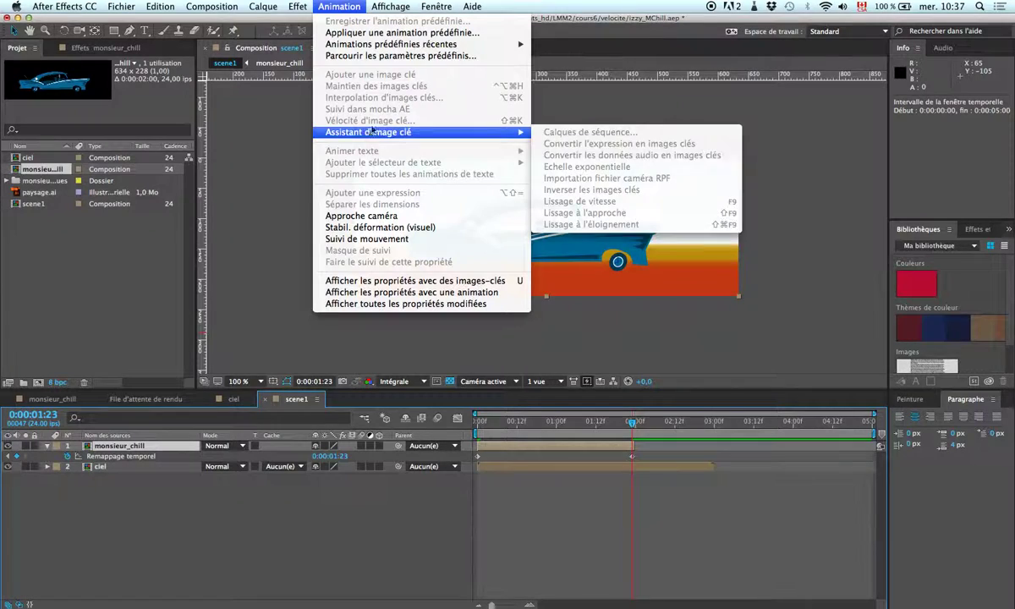
{"action": "left_click", "coordinate": [259, 579]}
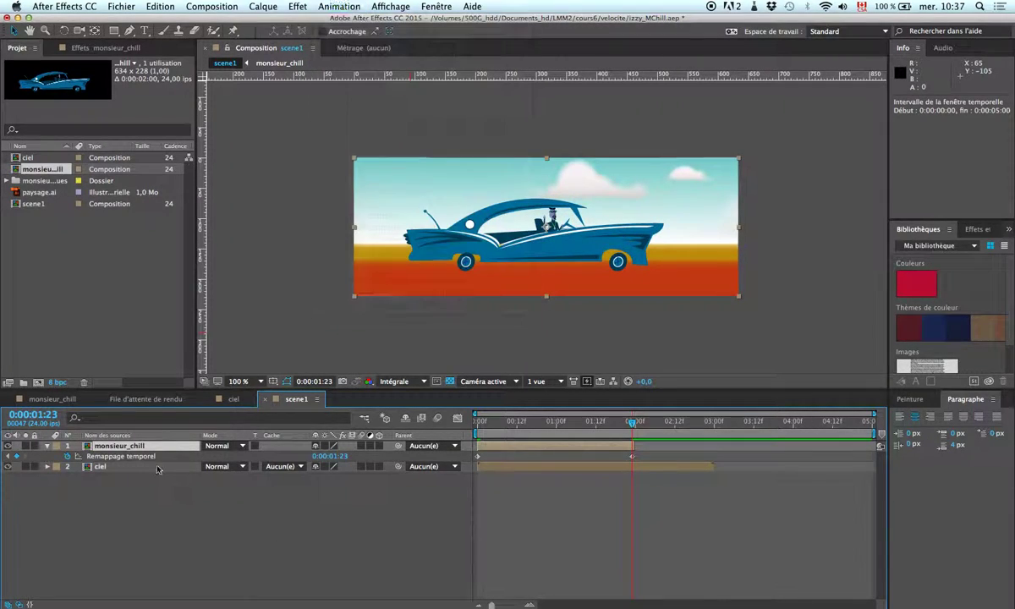
{"action": "key", "text": "Return"}
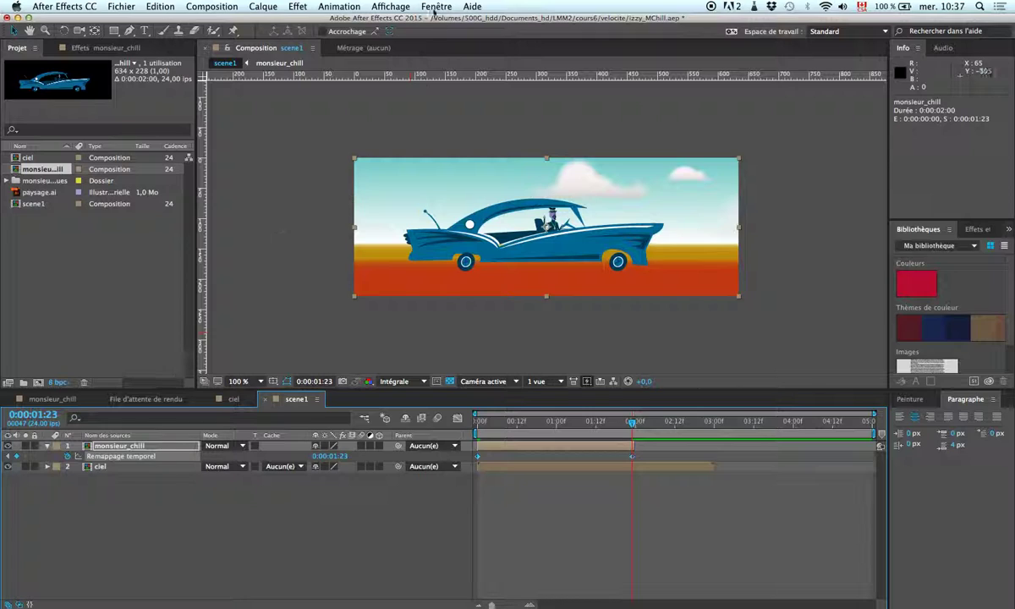
{"action": "left_click", "coordinate": [351, 6]}
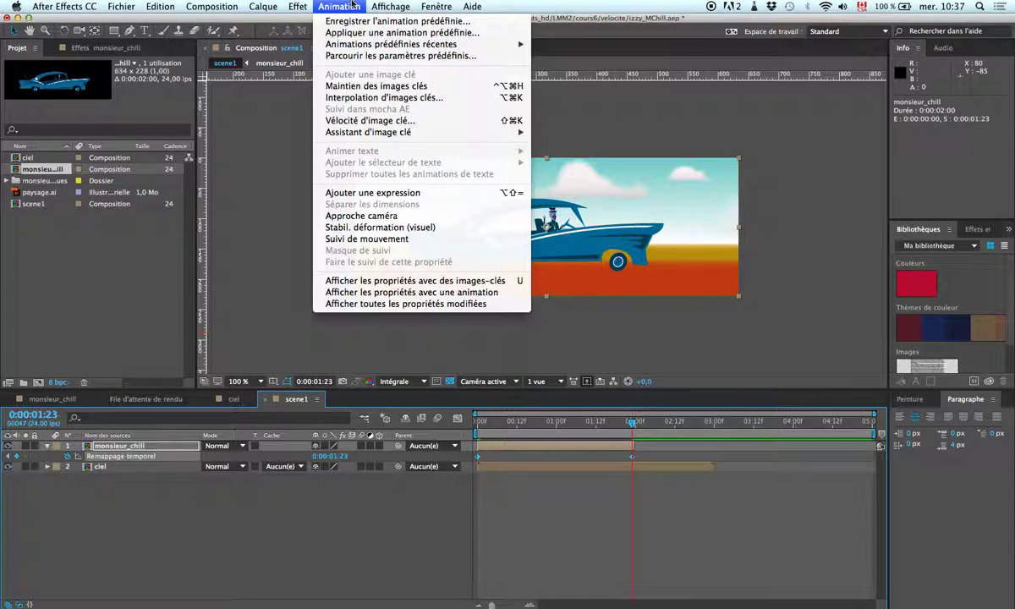
{"action": "left_click", "coordinate": [405, 192]}
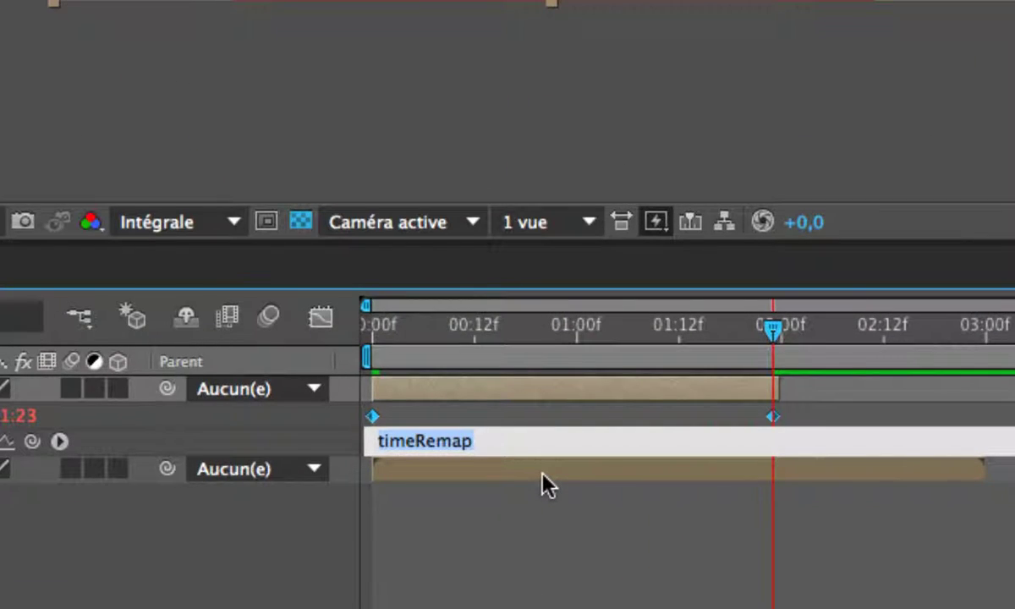
{"action": "type", "text": "loopOut("}
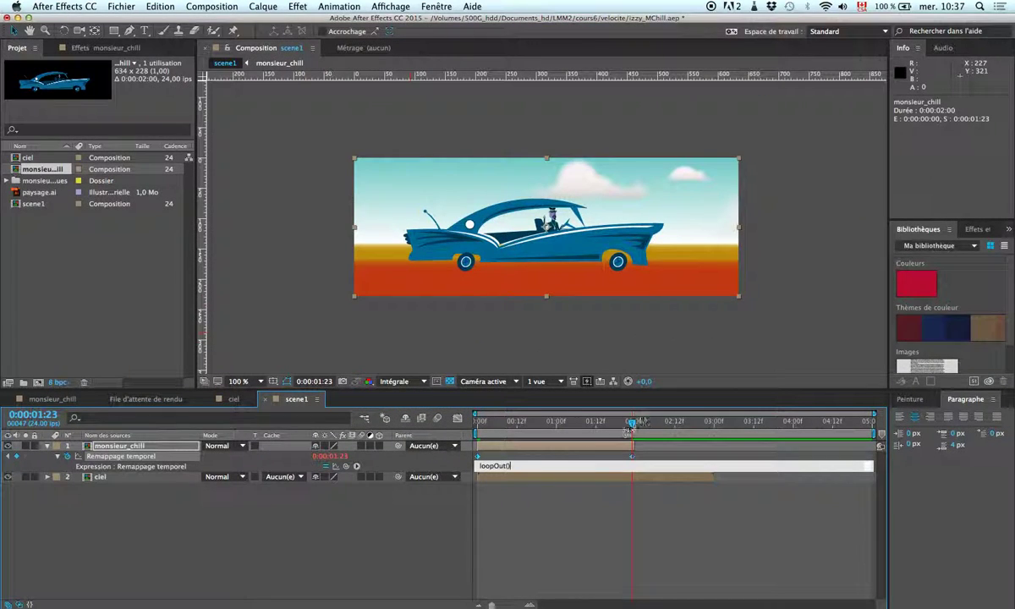
{"action": "key", "text": "KP_Enter"}
Extend the monsieur_chill layer to the end of scene1, preview the loop and return to the first frame.
{"action": "key", "text": "space"}
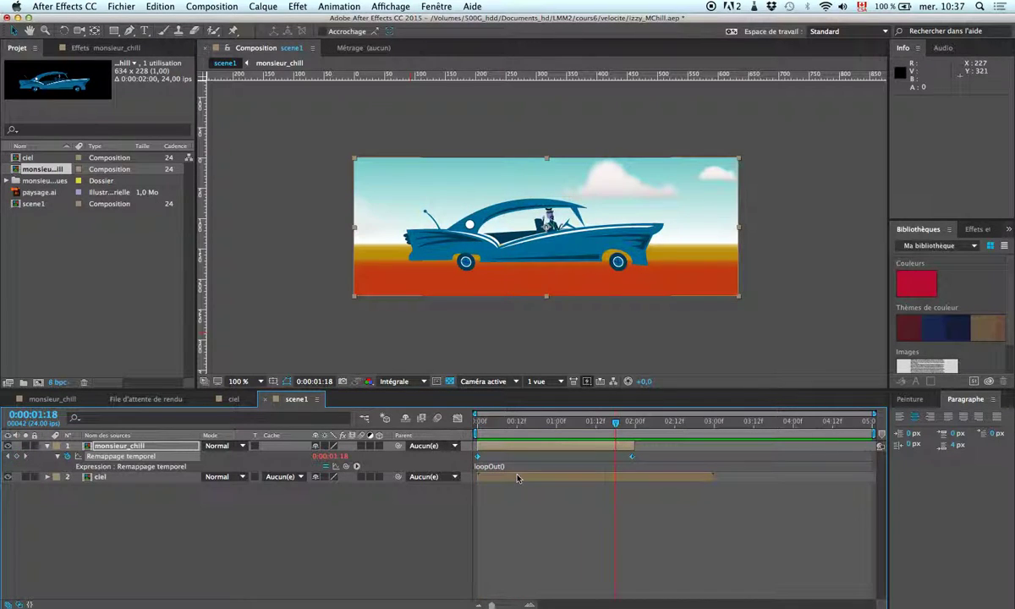
{"action": "left_click_drag", "start_coordinate": [634, 446], "coordinate": [880, 446]}
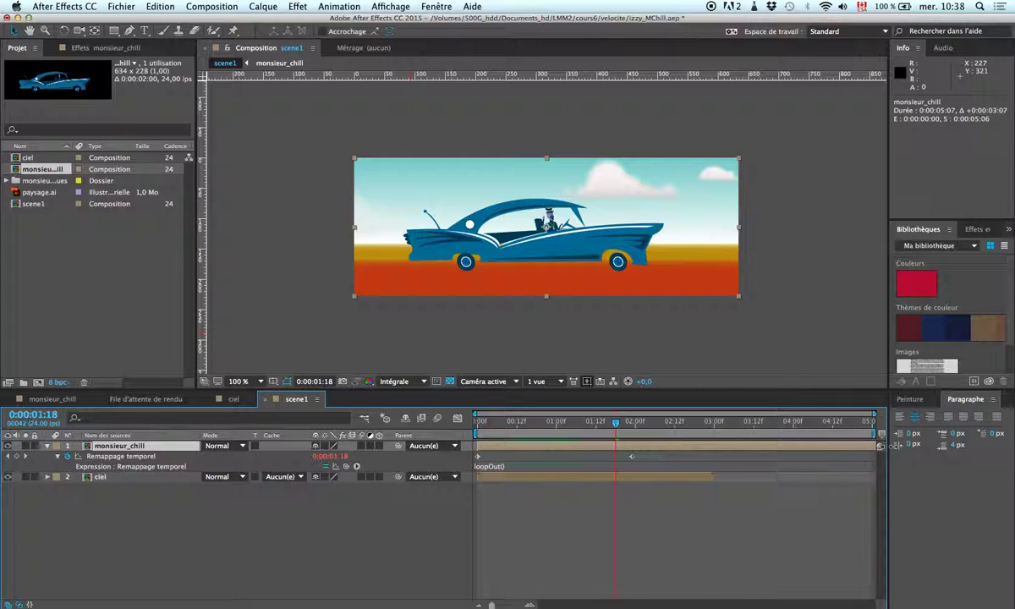
{"action": "key", "text": "space"}
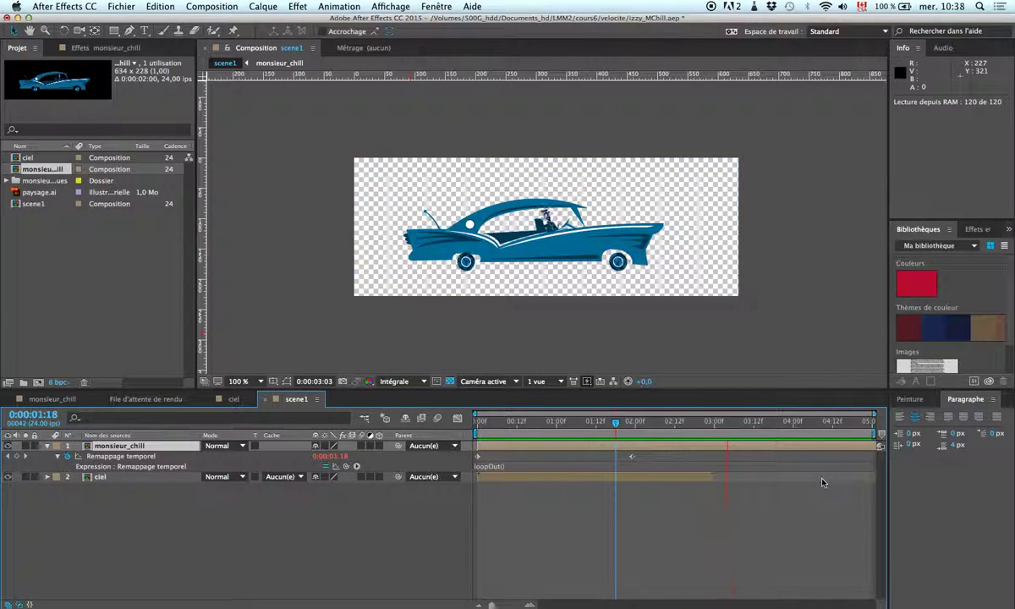
{"action": "left_click", "coordinate": [596, 451]}
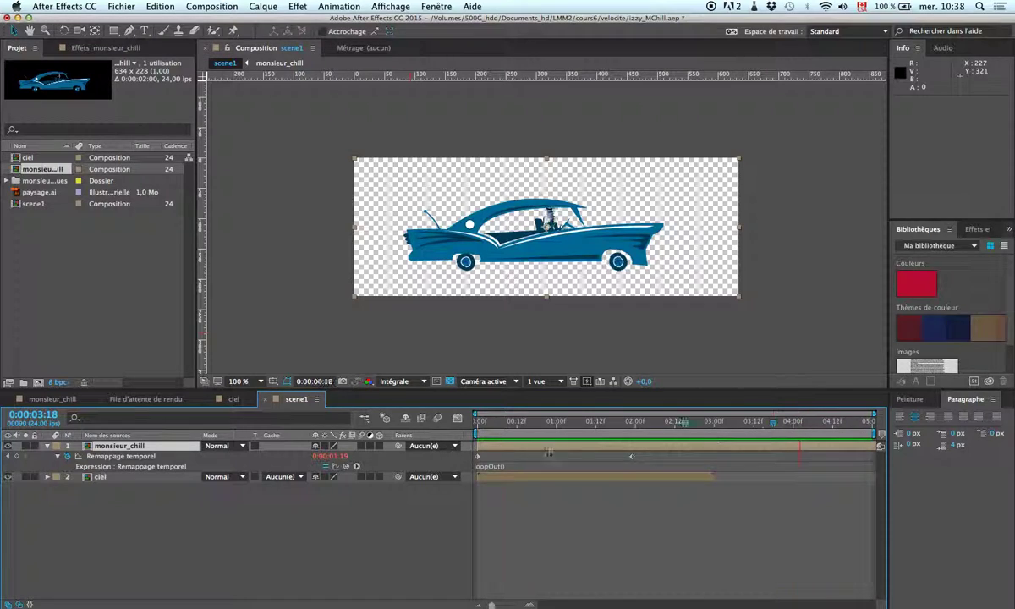
{"action": "key", "text": "Home"}
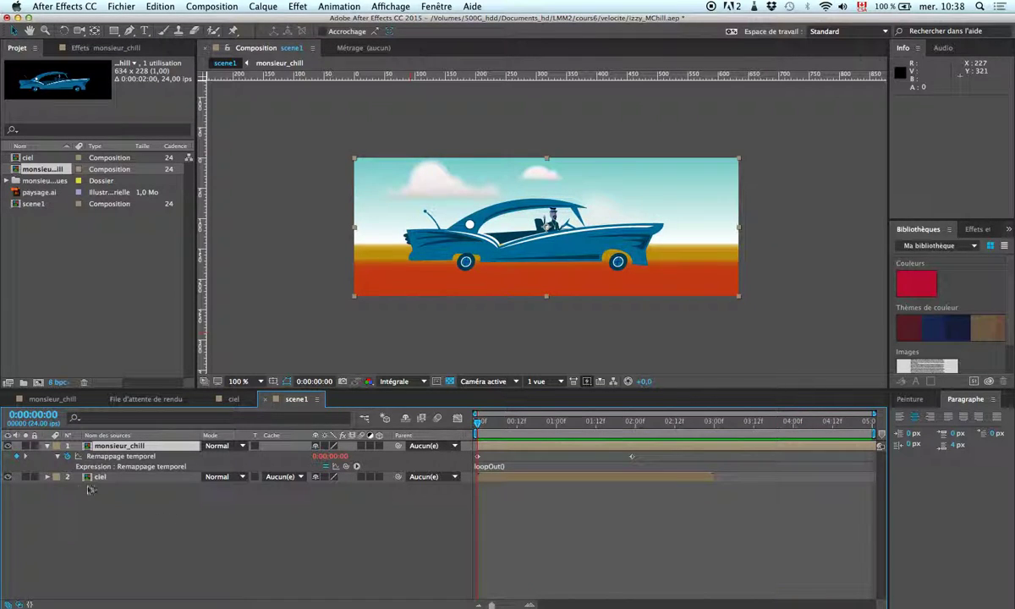
Enable time remapping on the ciel layer.
{"action": "left_click", "coordinate": [93, 481]}
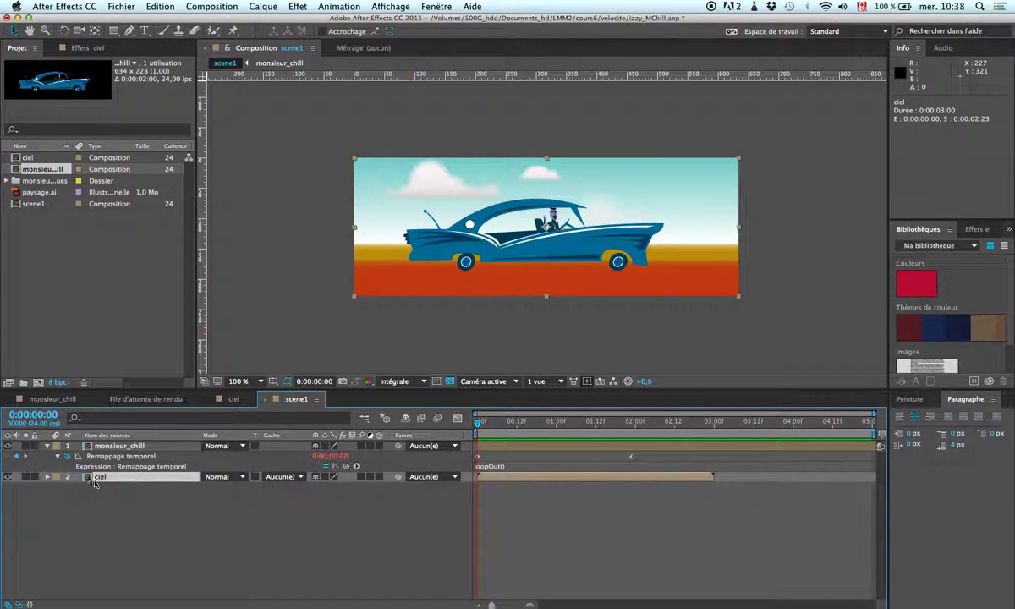
{"action": "right_click", "coordinate": [94, 483]}
{"action": "mouse_move", "coordinate": [148, 239]}
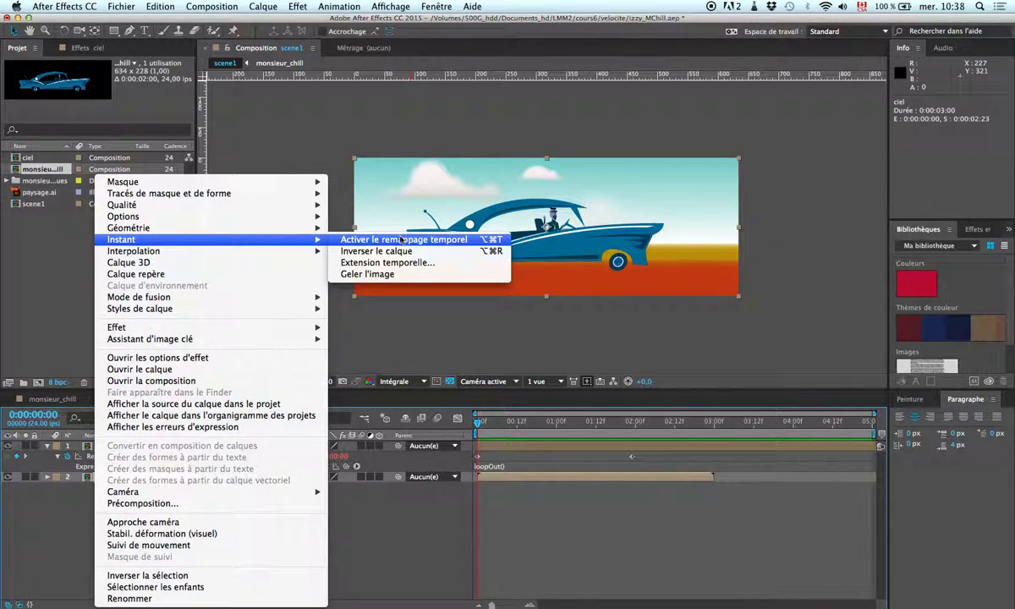
{"action": "left_click", "coordinate": [401, 241]}
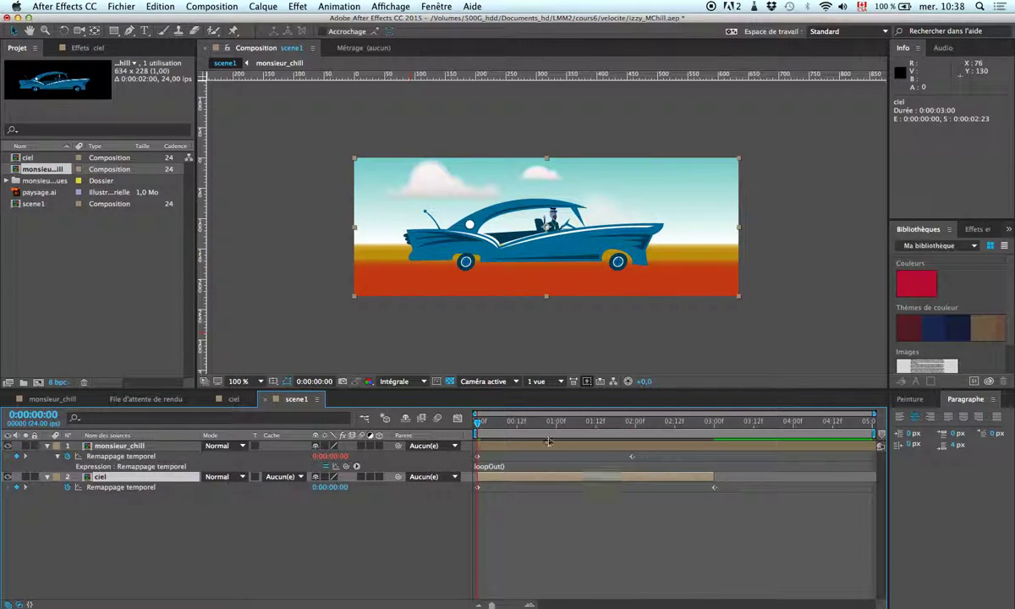
Add a time-remap keyframe on ciel at 0:00:02:23 and delete the one at 0:00:03:00.
{"action": "left_click_drag", "start_coordinate": [478, 420], "coordinate": [715, 451]}
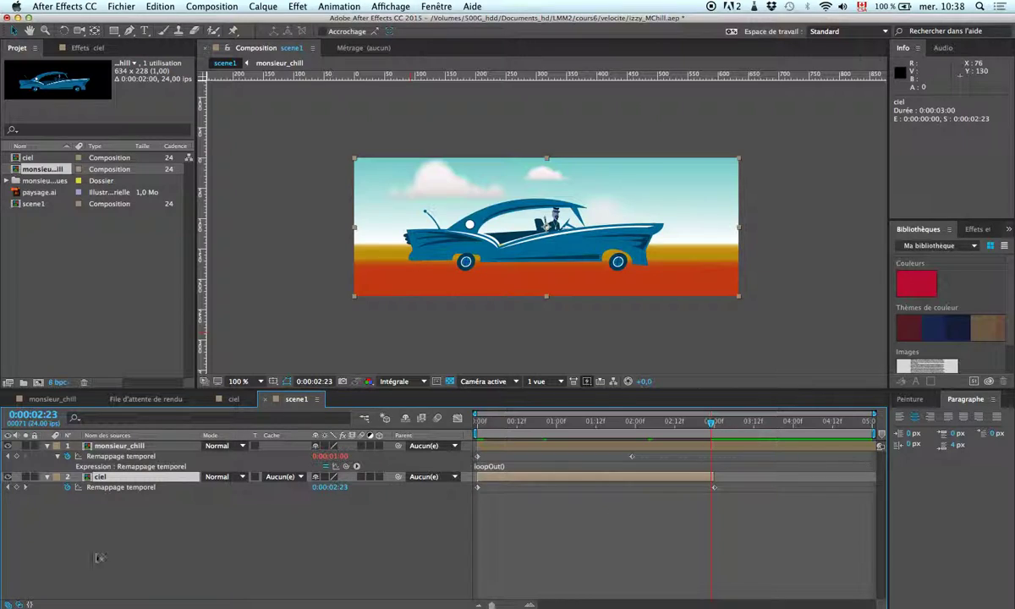
{"action": "left_click", "coordinate": [17, 489]}
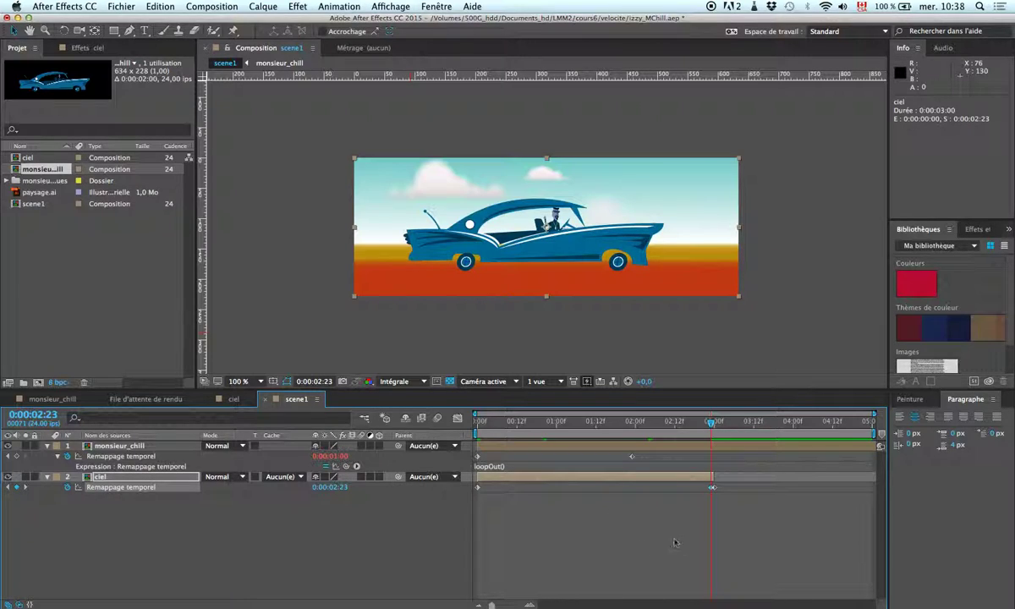
{"action": "left_click", "coordinate": [715, 493]}
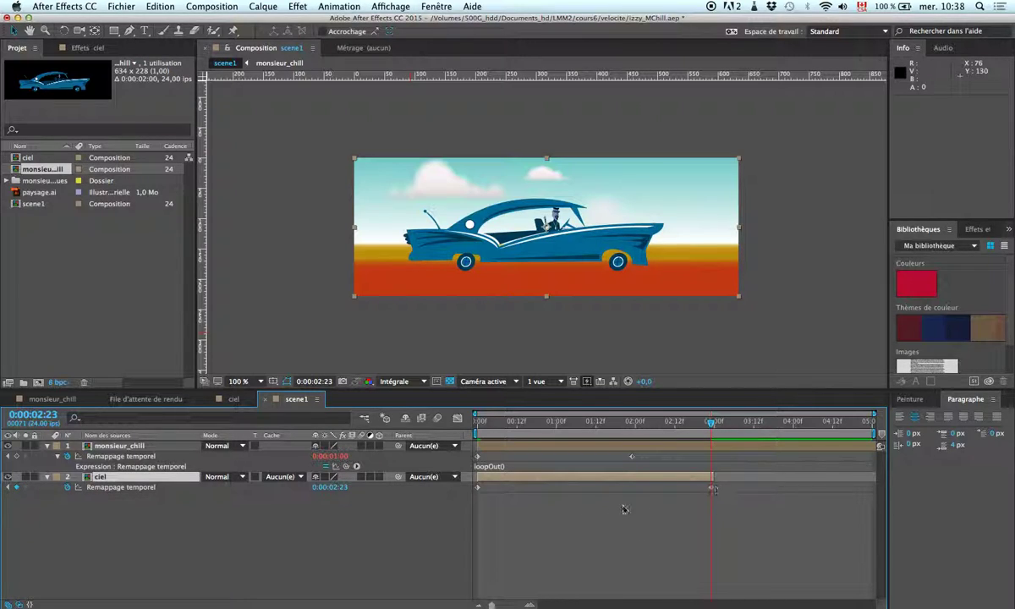
Add a loopOut() expression to the time-remap property of the ciel layer.
{"action": "left_click", "coordinate": [108, 488]}
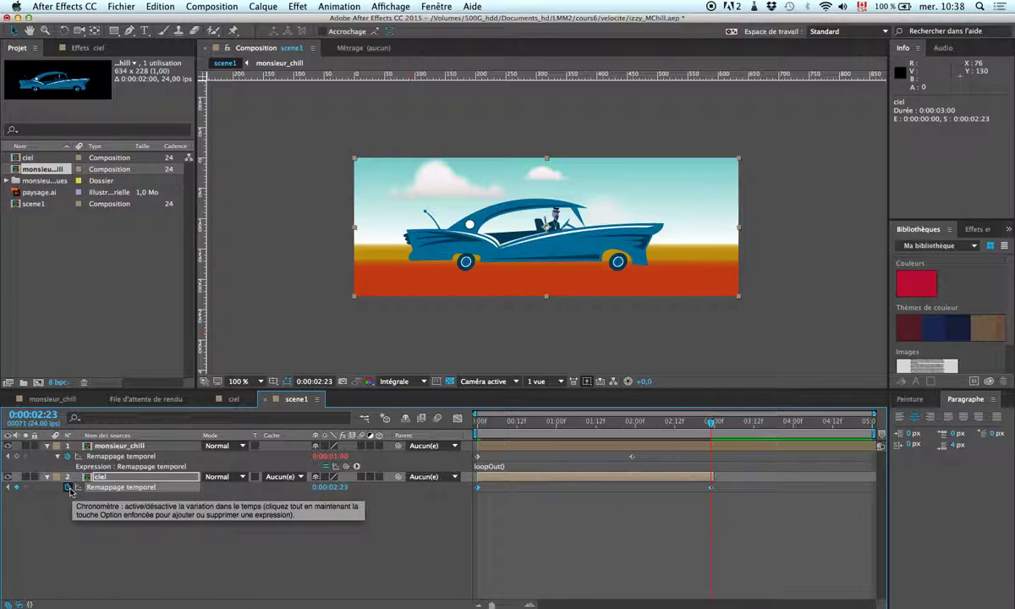
{"action": "left_click", "coordinate": [68, 488], "text": "alt"}
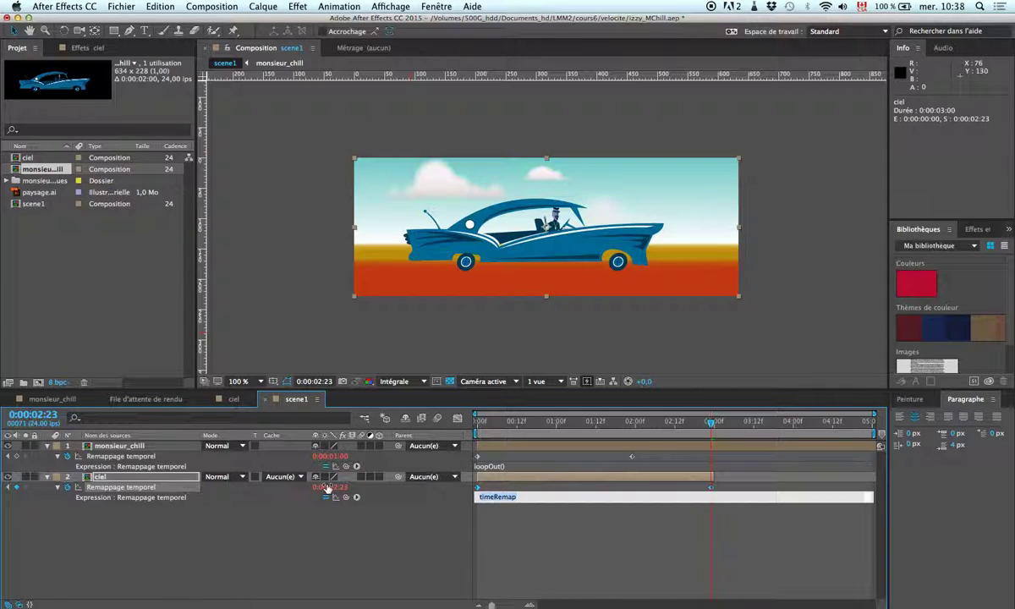
{"action": "type", "text": "loopOut()"}
{"action": "left_click", "coordinate": [607, 519]}
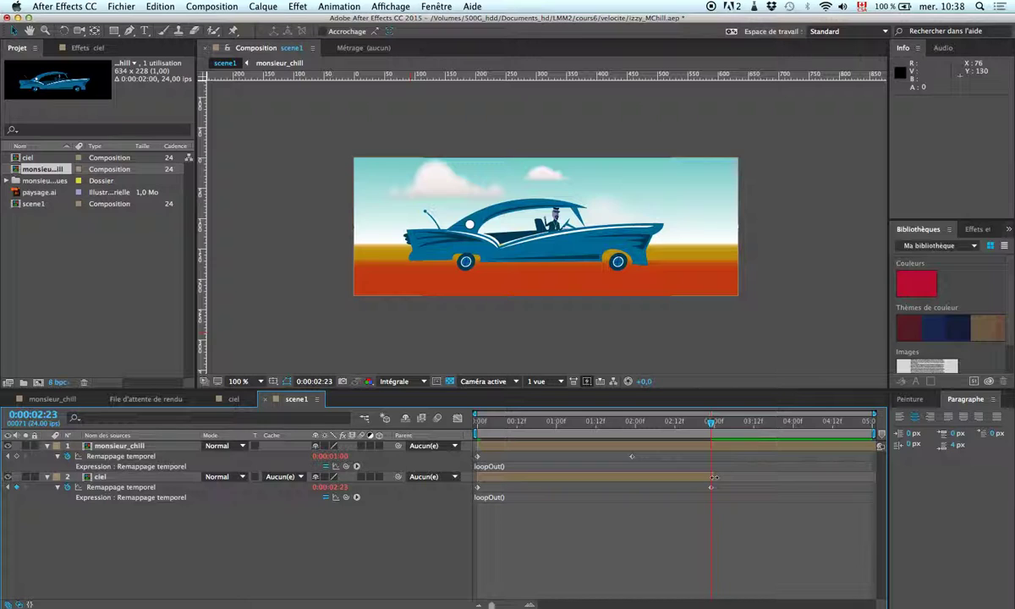
Extend the ciel layer to the end of scene1, preview the looping scene and return to the first frame.
{"action": "left_click_drag", "start_coordinate": [714, 478], "coordinate": [876, 478]}
{"action": "key", "text": "space"}
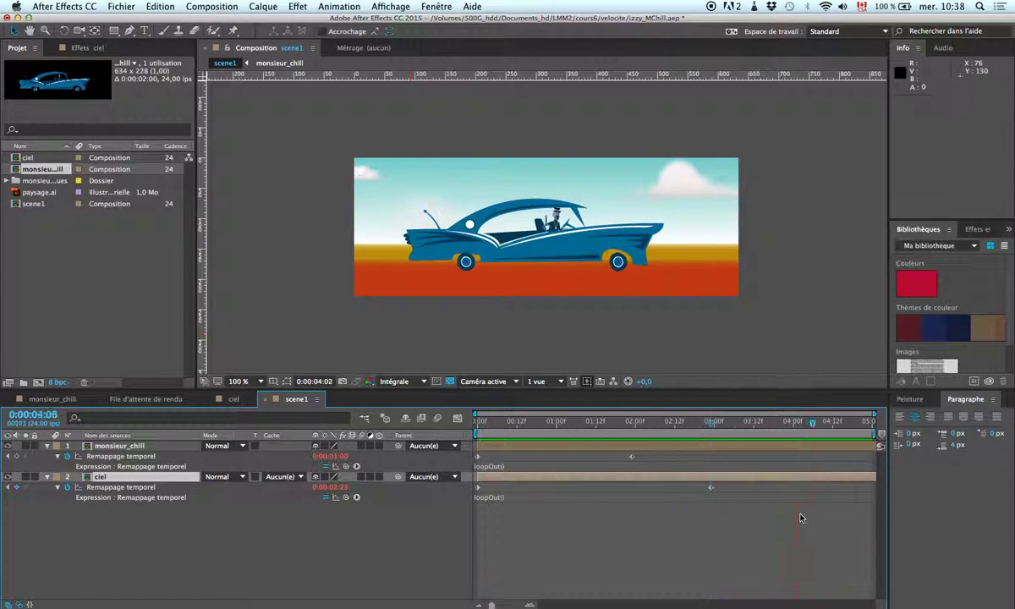
{"action": "left_click", "coordinate": [554, 431]}
{"action": "left_click_drag", "start_coordinate": [554, 432], "coordinate": [432, 417]}
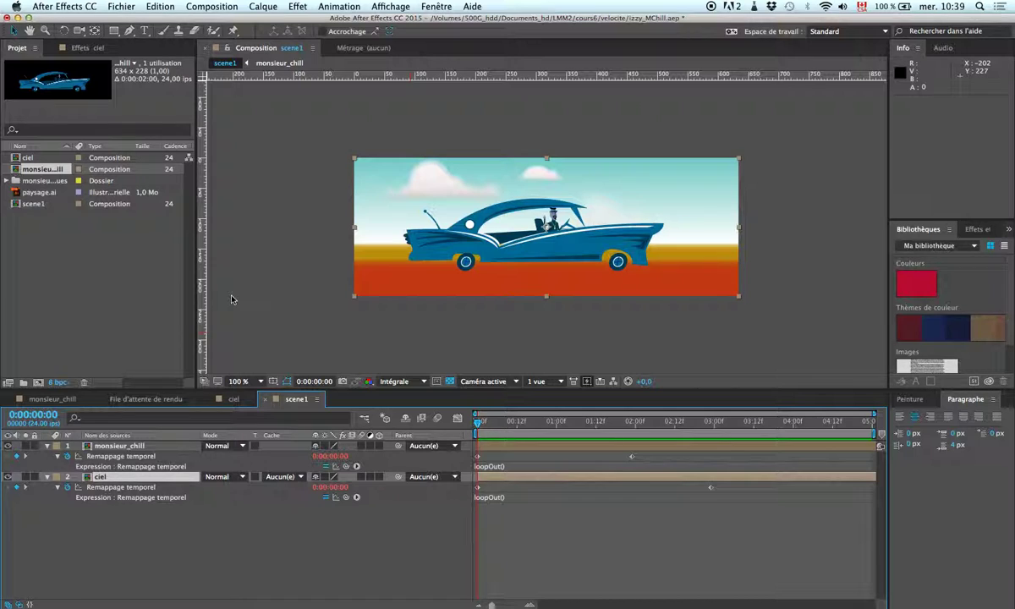
Create a composition named scene2, 634 x 228 px, 24 frames per second and 0:00:05:00 long.
{"action": "left_click", "coordinate": [28, 276]}
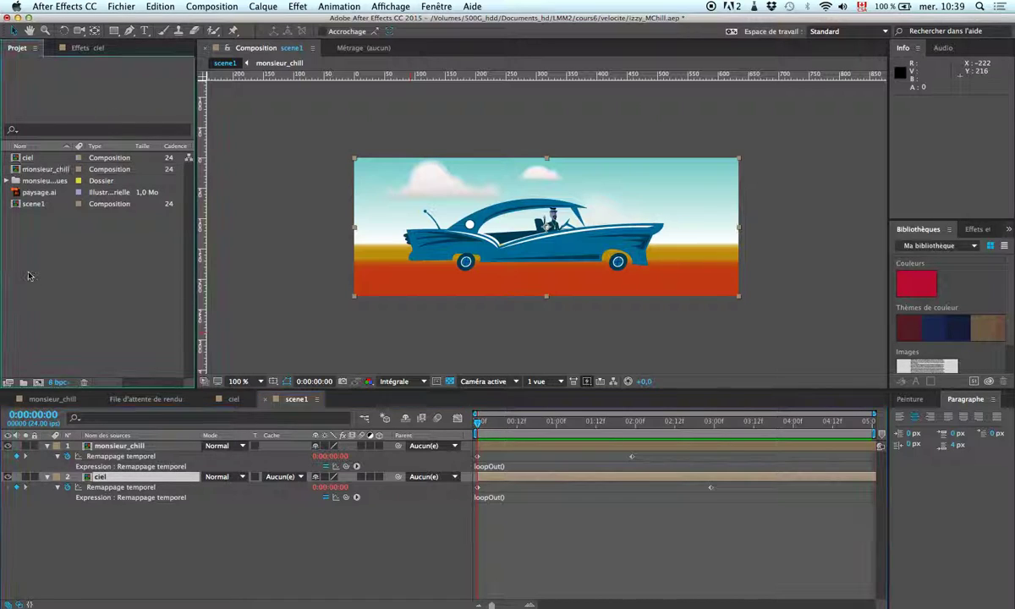
{"action": "left_click", "coordinate": [39, 384]}
{"action": "type", "text": "scene1"}
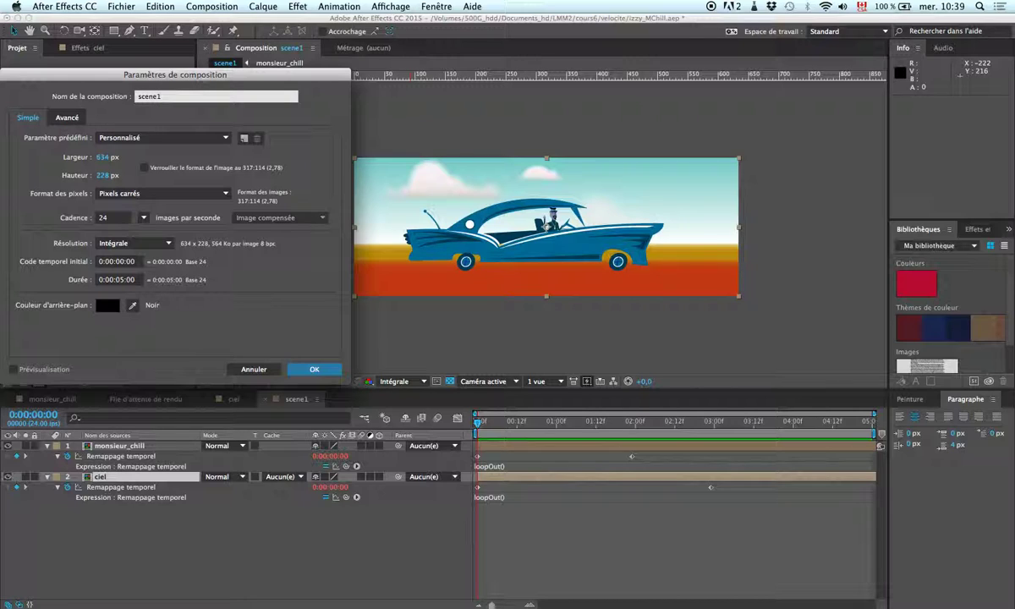
{"action": "key", "text": "Return"}
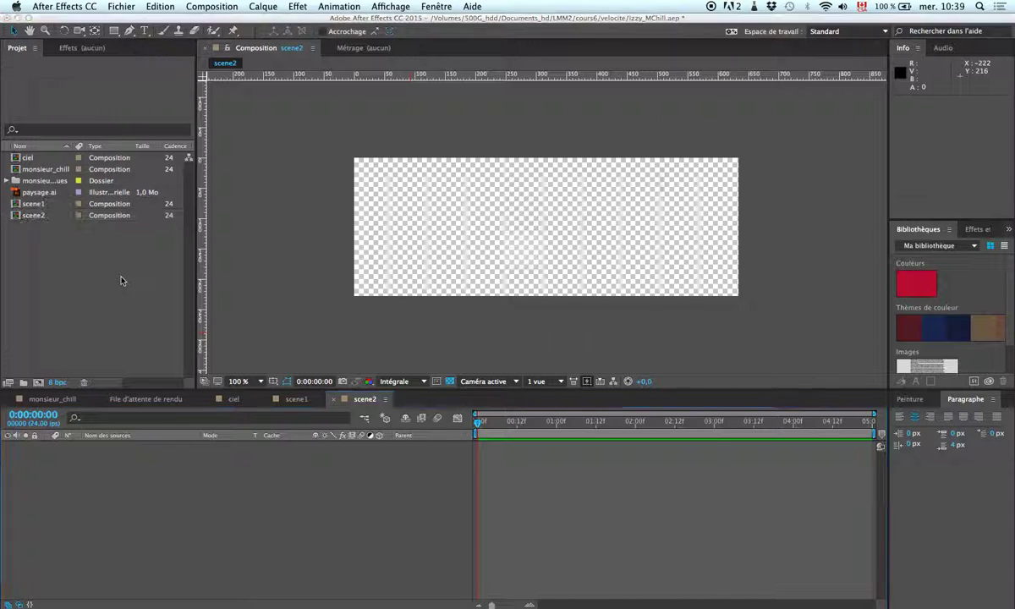
Import paysage_sc2.ai from the velocite folder as footage.
{"action": "double_click", "coordinate": [121, 280]}
{"action": "left_click", "coordinate": [618, 163]}
{"action": "key", "text": "space"}
{"action": "key", "text": "space"}
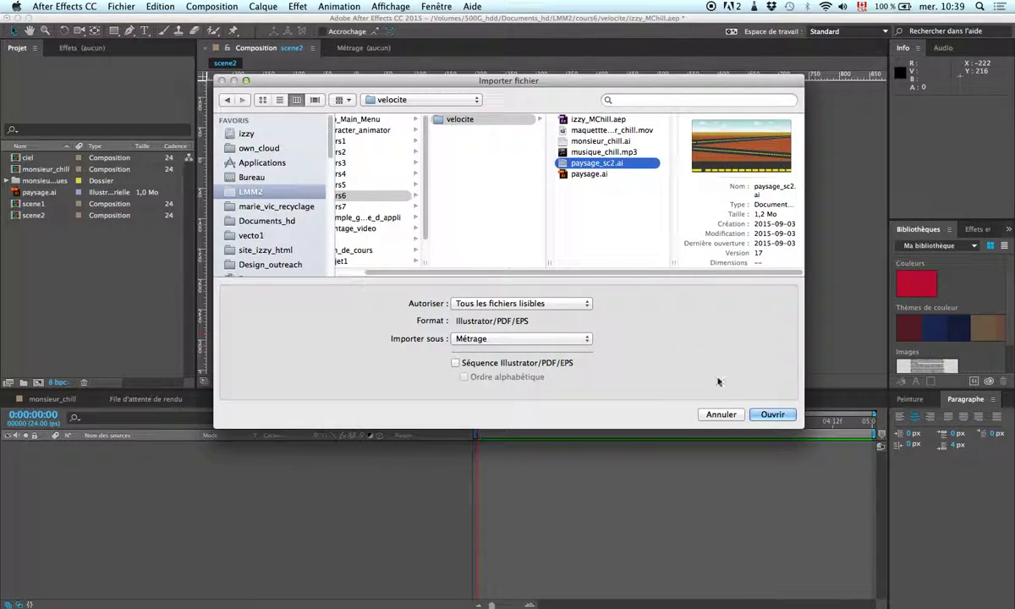
{"action": "key", "text": "Return"}
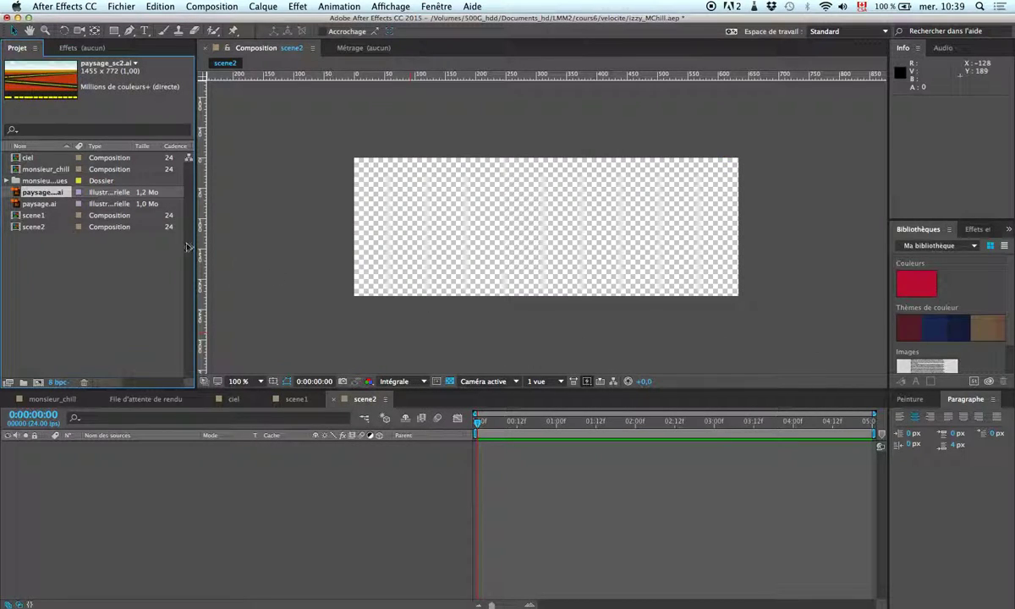
Place paysage_sc2.ai centred in the scene2 composition.
{"action": "left_click", "coordinate": [34, 215], "text": "shift"}
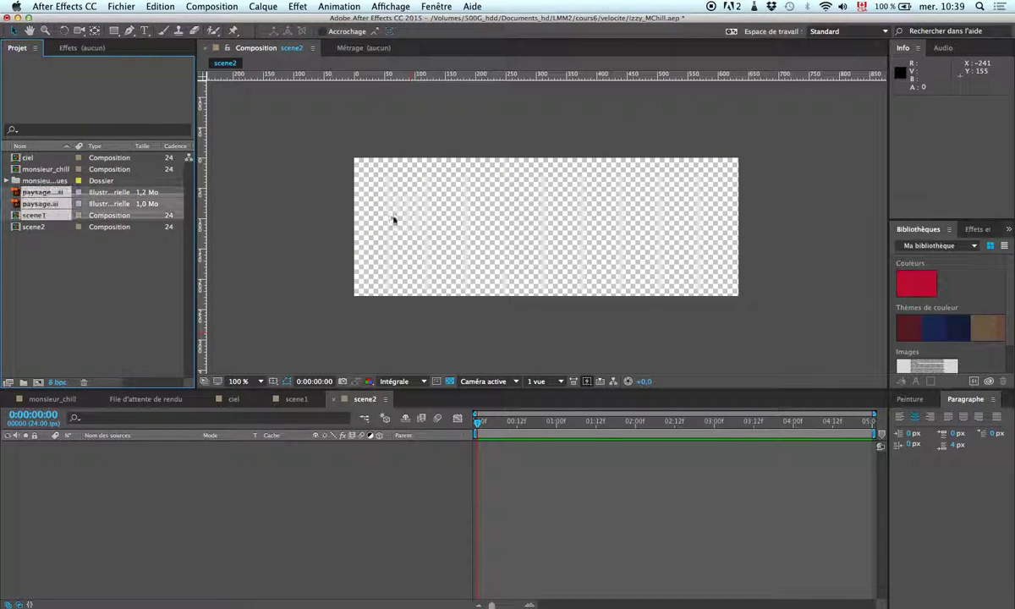
{"action": "left_click", "coordinate": [496, 221]}
{"action": "left_click_drag", "start_coordinate": [21, 197], "coordinate": [568, 229]}
{"action": "key", "text": "comma"}
{"action": "key", "text": "comma"}
{"action": "key", "text": "comma"}
{"action": "key", "text": "comma"}
{"action": "key", "text": "comma"}
{"action": "key", "text": "comma"}
{"action": "key", "text": "period"}
{"action": "key", "text": "period"}
{"action": "key", "text": "period"}
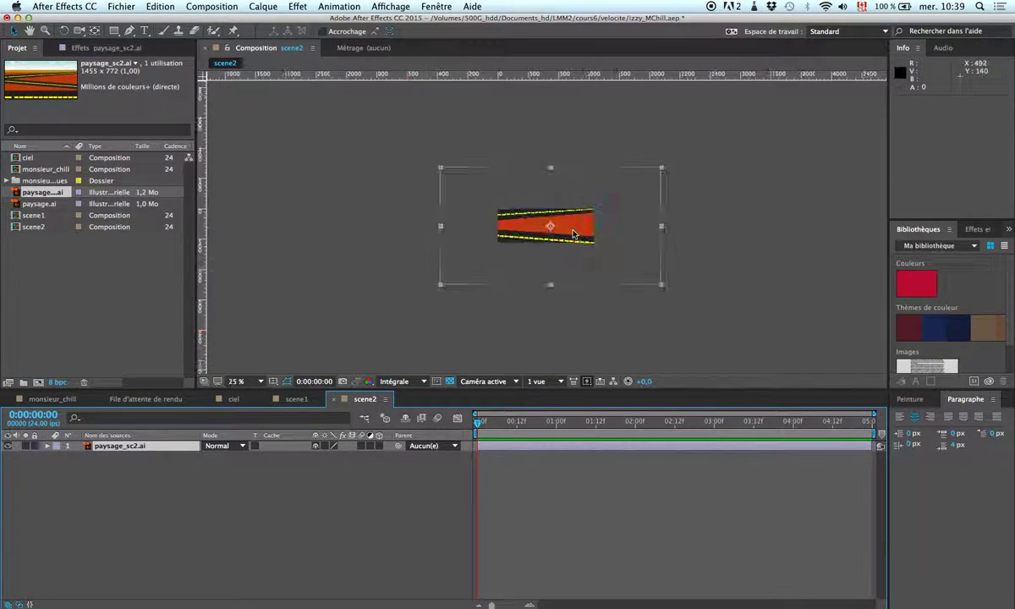
Squash the paysage_sc2.ai layer to about 32% height and move its anchor point to the middle of its lower edge.
{"action": "left_click_drag", "start_coordinate": [558, 347], "coordinate": [568, 269]}
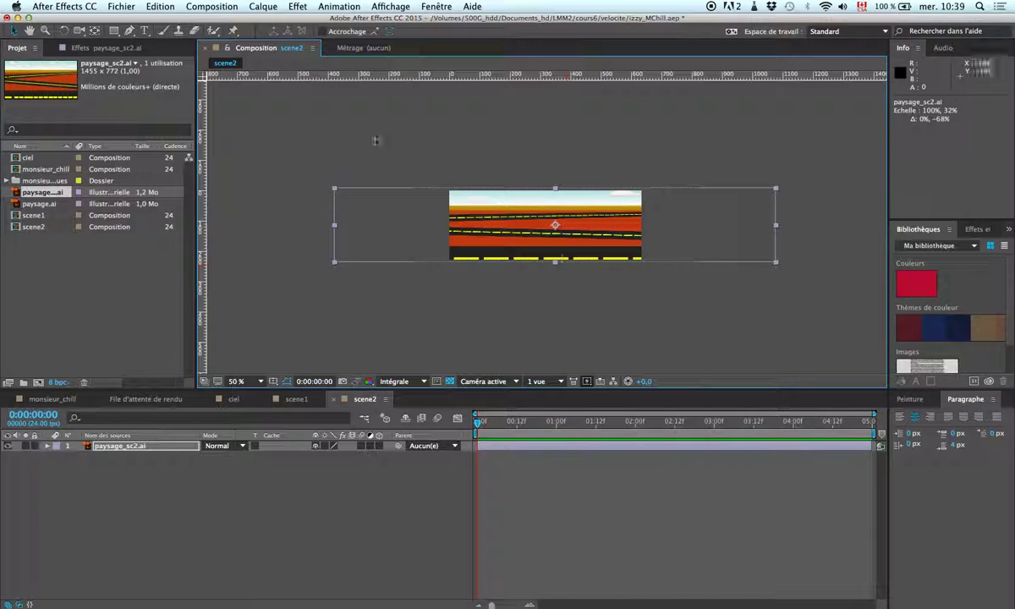
{"action": "left_click", "coordinate": [94, 30]}
{"action": "left_click_drag", "start_coordinate": [556, 225], "coordinate": [557, 264]}
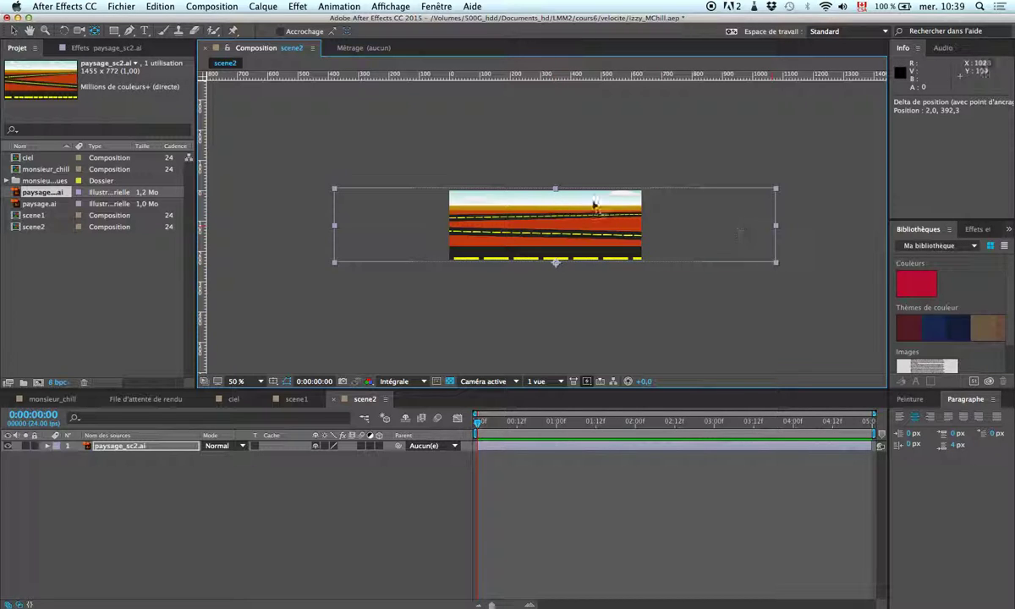
Narrow the paysage_sc2.ai layer horizontally until it is only slightly wider than the scene2 frame.
{"action": "left_click", "coordinate": [16, 31]}
{"action": "left_click_drag", "start_coordinate": [776, 226], "coordinate": [604, 227]}
{"action": "left_click", "coordinate": [614, 310]}
{"action": "key", "text": "period"}
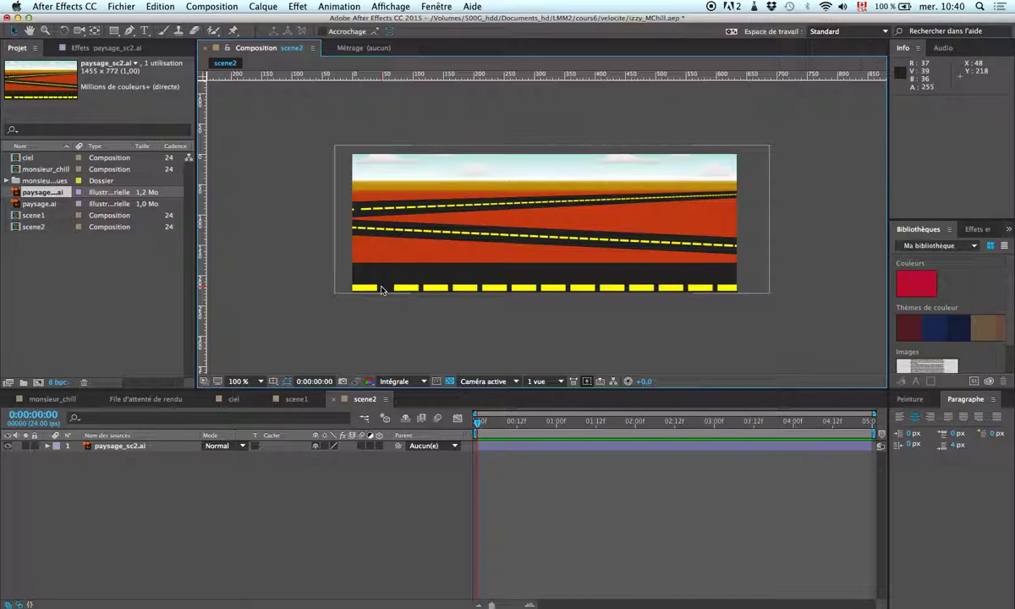
Copy the monsieur_chill layer from scene1 and paste it into scene2 above the landscape.
{"action": "left_click", "coordinate": [294, 399]}
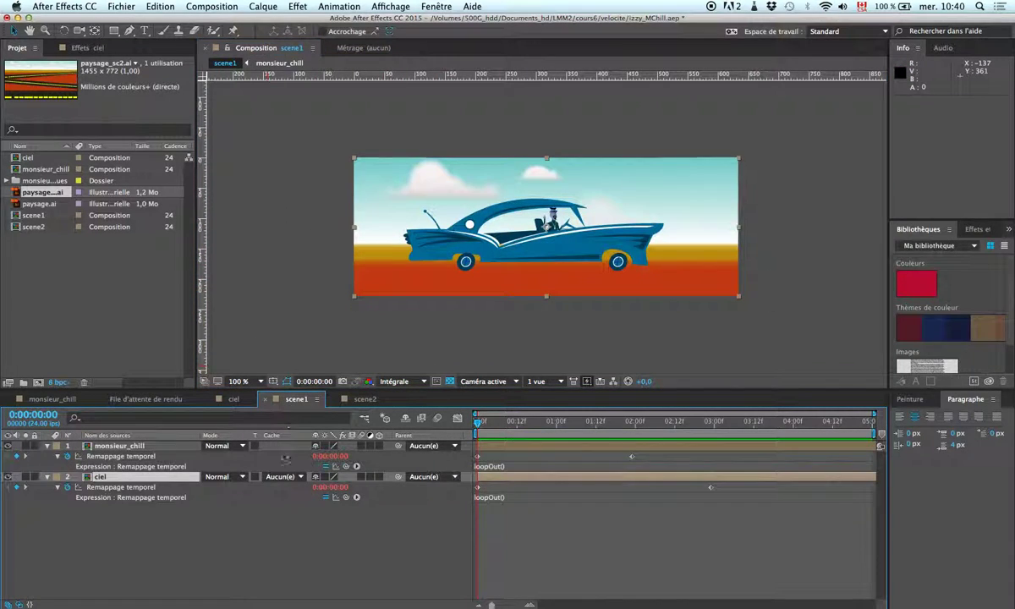
{"action": "left_click", "coordinate": [127, 447]}
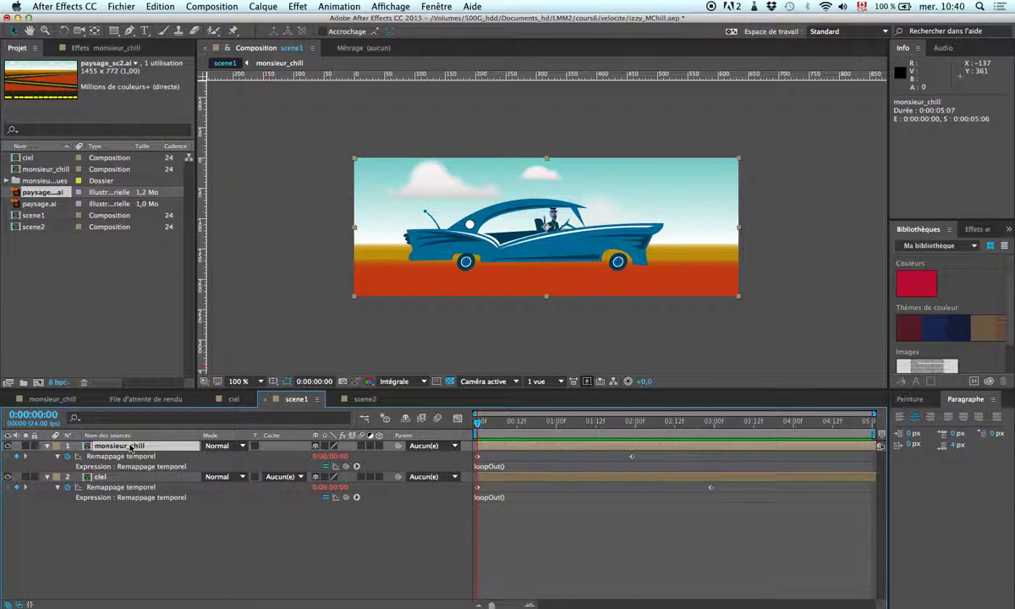
{"action": "key", "text": "super+c"}
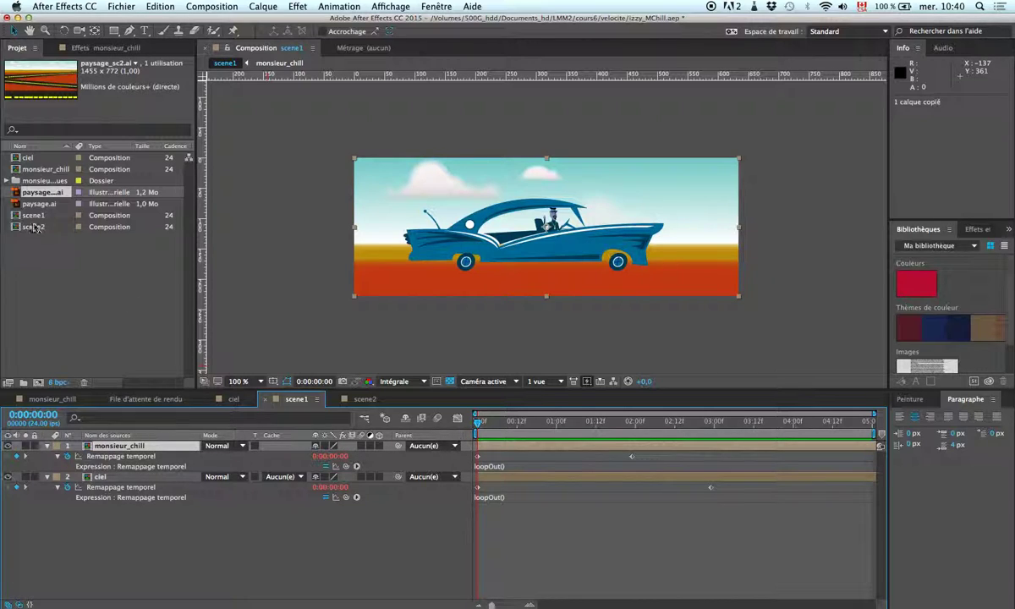
{"action": "double_click", "coordinate": [32, 227]}
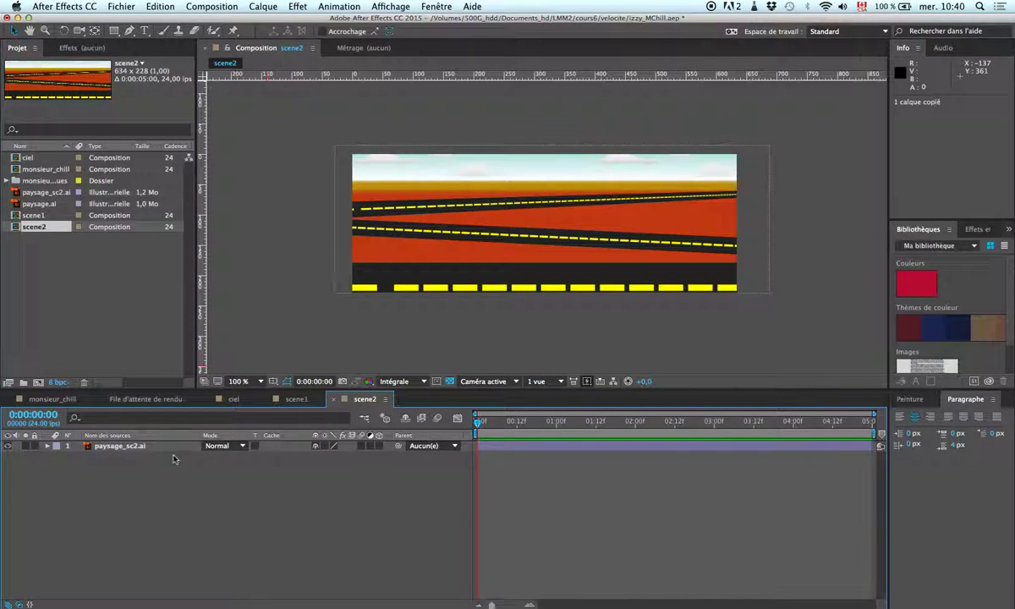
{"action": "key", "text": "super+v"}
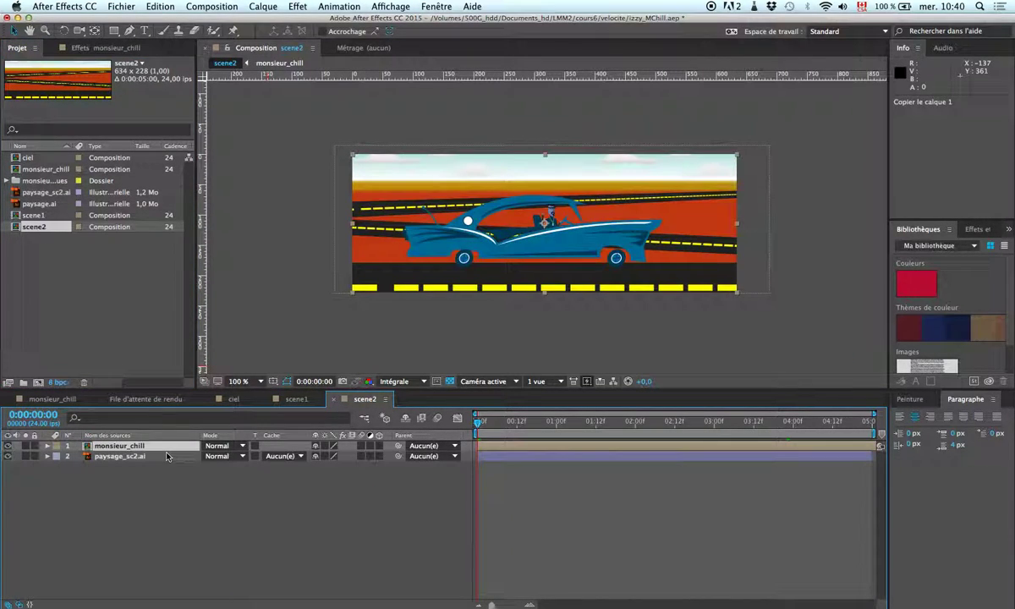
Preview scene2, scale the monsieur_chill layer down to roughly half size, and place the car on the lower road at about 116, 172.
{"action": "key", "text": "space"}
{"action": "key", "text": "space"}
{"action": "left_click_drag", "start_coordinate": [736, 155], "coordinate": [699, 185]}
{"action": "left_click_drag", "start_coordinate": [571, 233], "coordinate": [469, 268]}
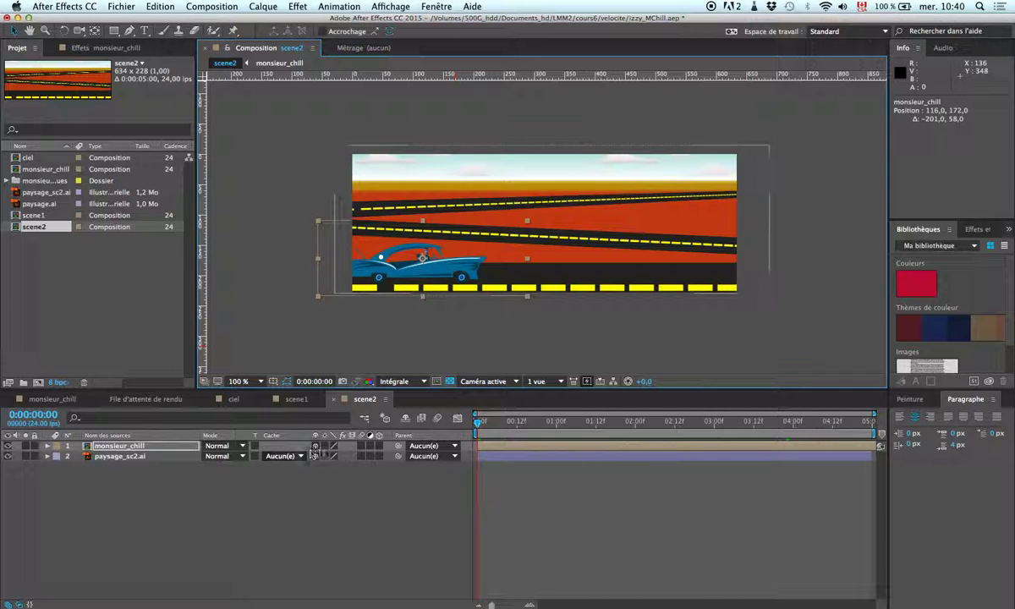
Set a starting Position keyframe for monsieur_chill at 0:00:00:00 with the car outside the frame's left edge, at about -120, 172.
{"action": "left_click", "coordinate": [150, 451]}
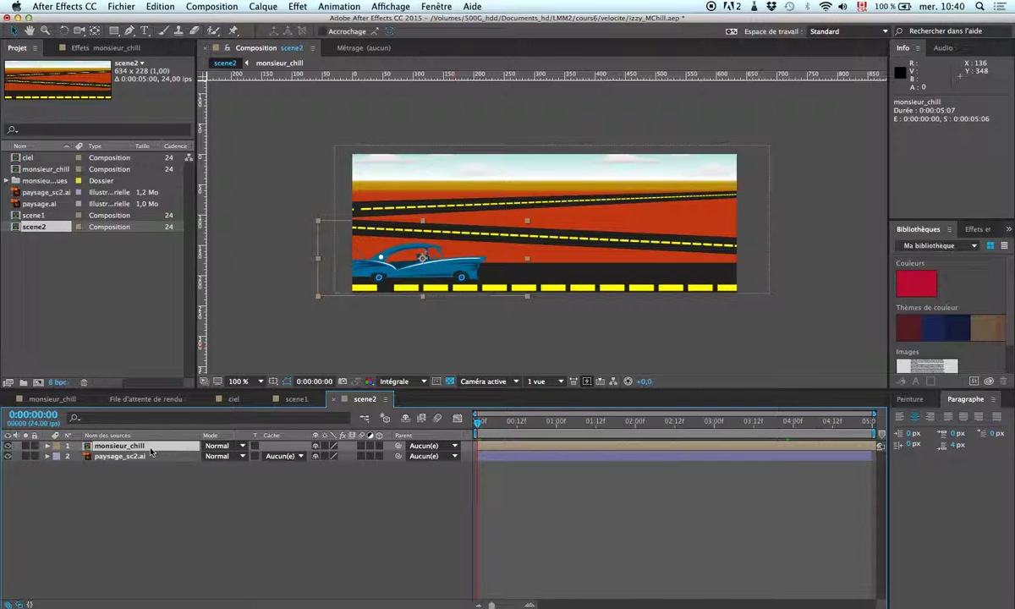
{"action": "key", "text": "p"}
{"action": "left_click_drag", "start_coordinate": [372, 276], "coordinate": [286, 279]}
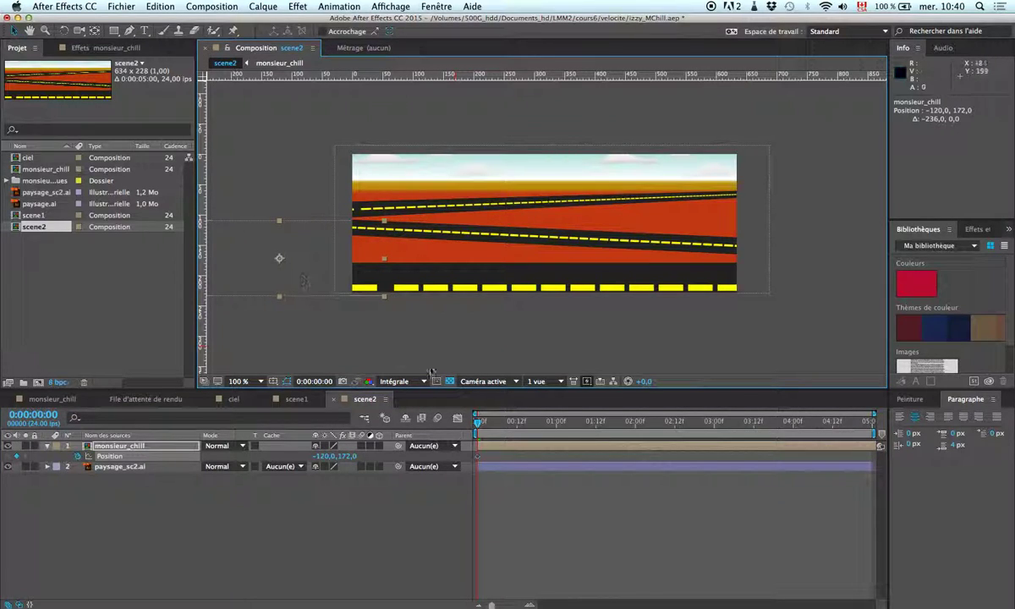
Add a Position keyframe at 0:00:01:22 with the car past the frame's right edge at about 804, 172, and play the animation.
{"action": "left_click_drag", "start_coordinate": [478, 428], "coordinate": [626, 426]}
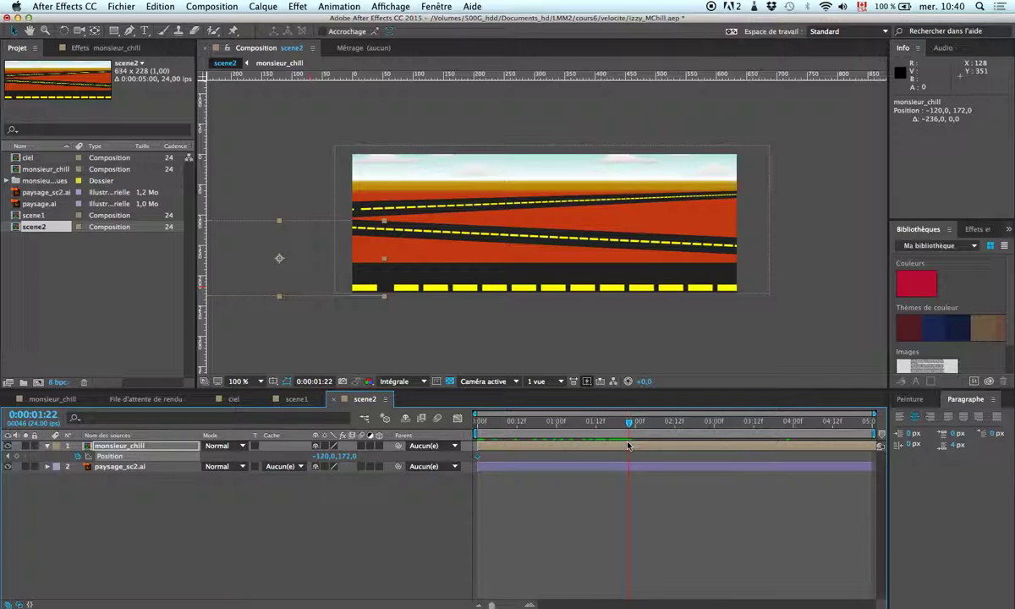
{"action": "left_click_drag", "start_coordinate": [313, 284], "coordinate": [873, 279]}
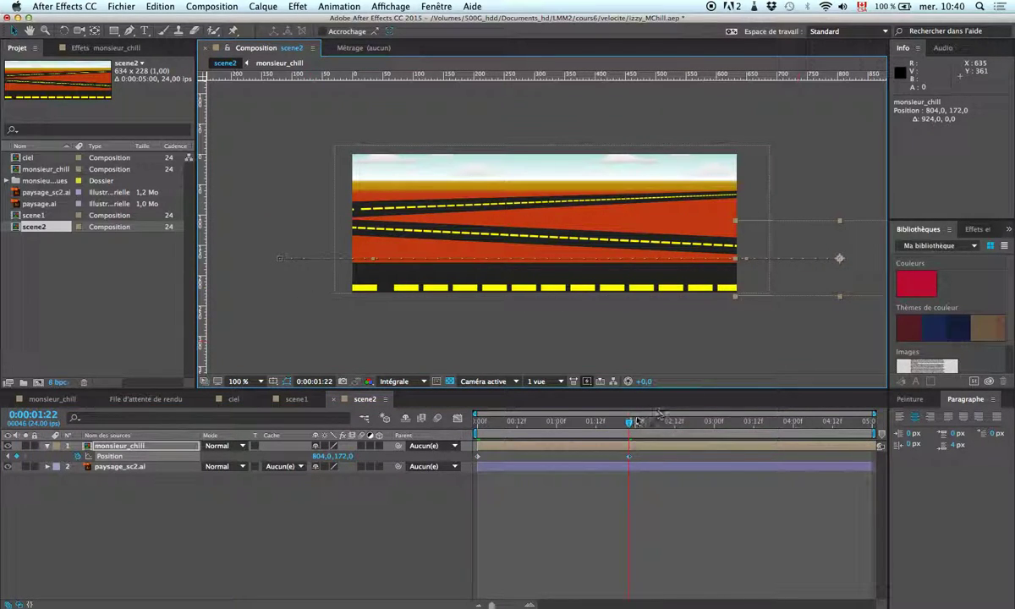
{"action": "key", "text": "space"}
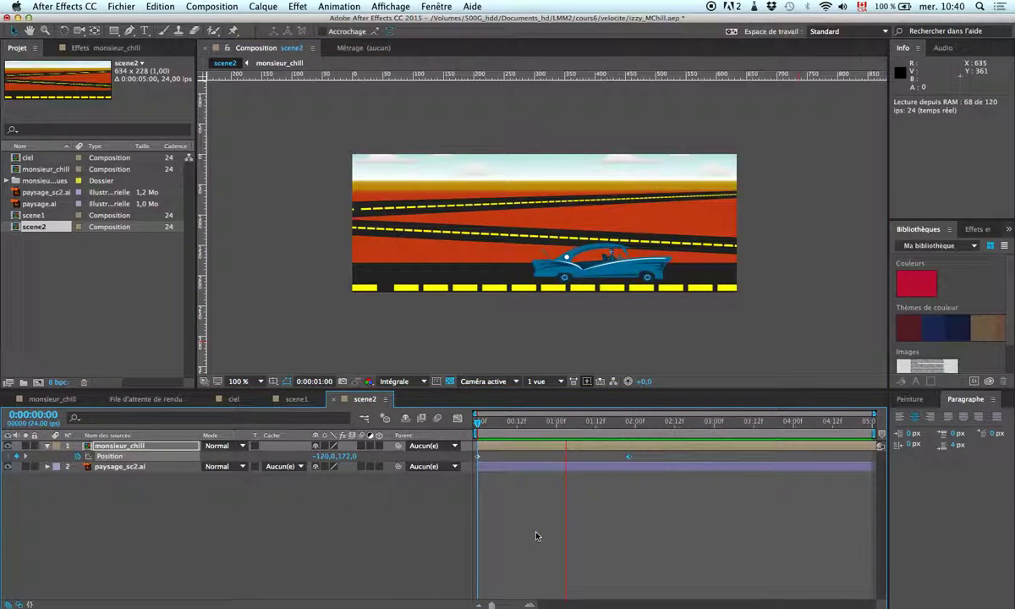
{"action": "key", "text": "space"}
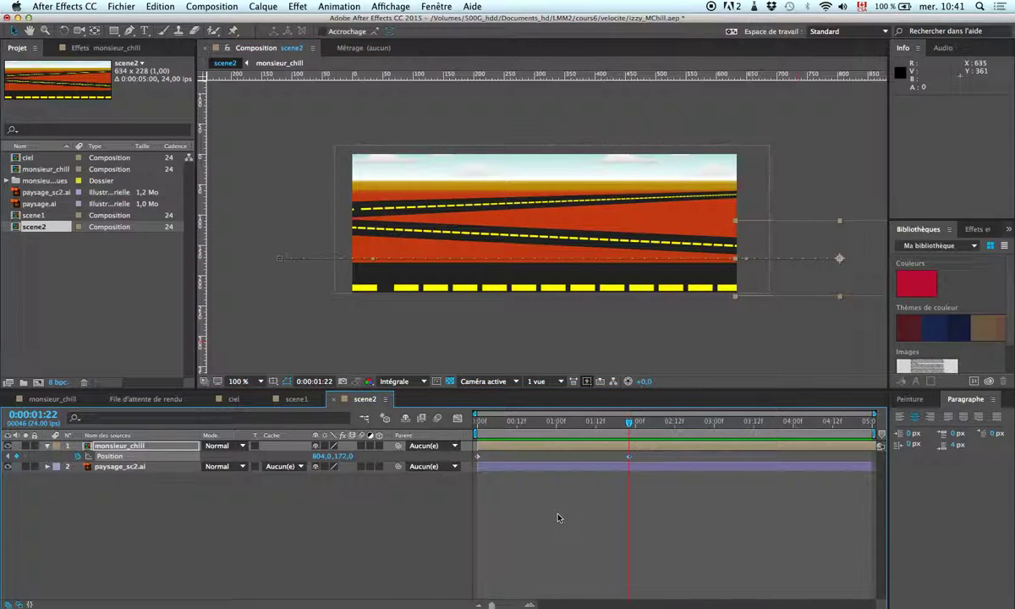
{"action": "key", "text": "space"}
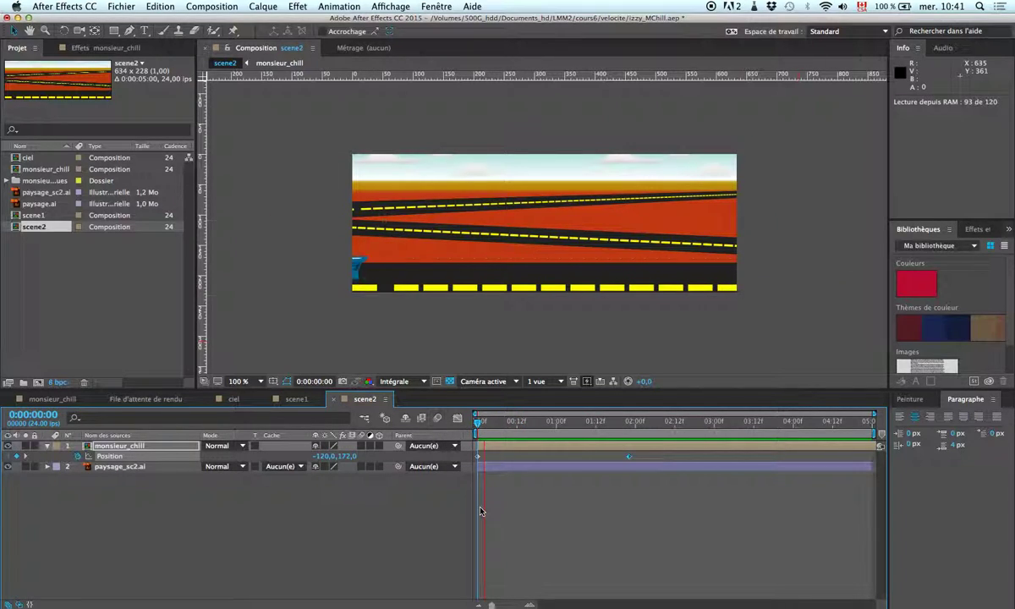
{"action": "key", "text": "space"}
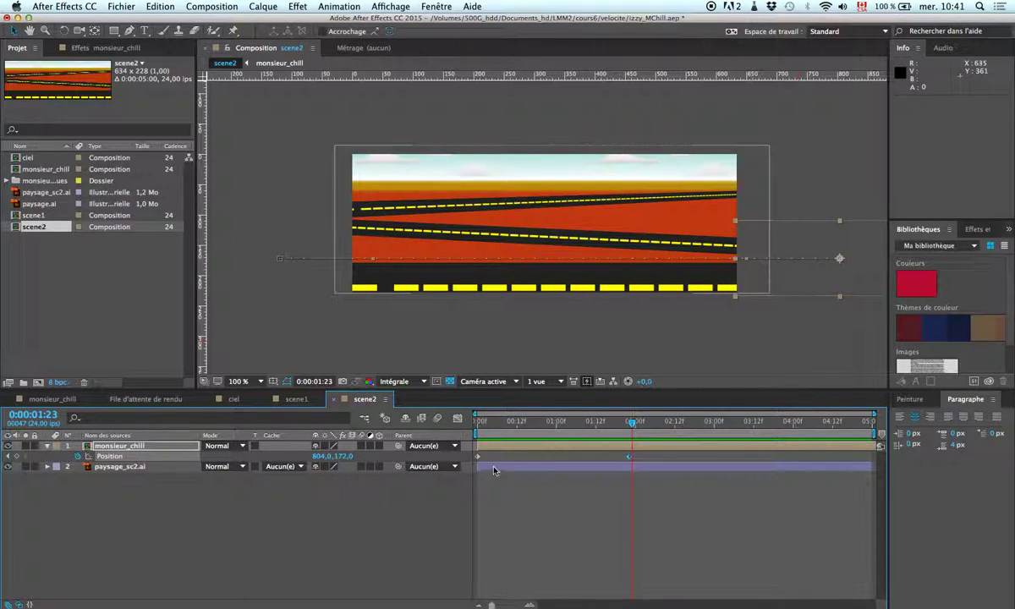
{"action": "right_click", "coordinate": [479, 459]}
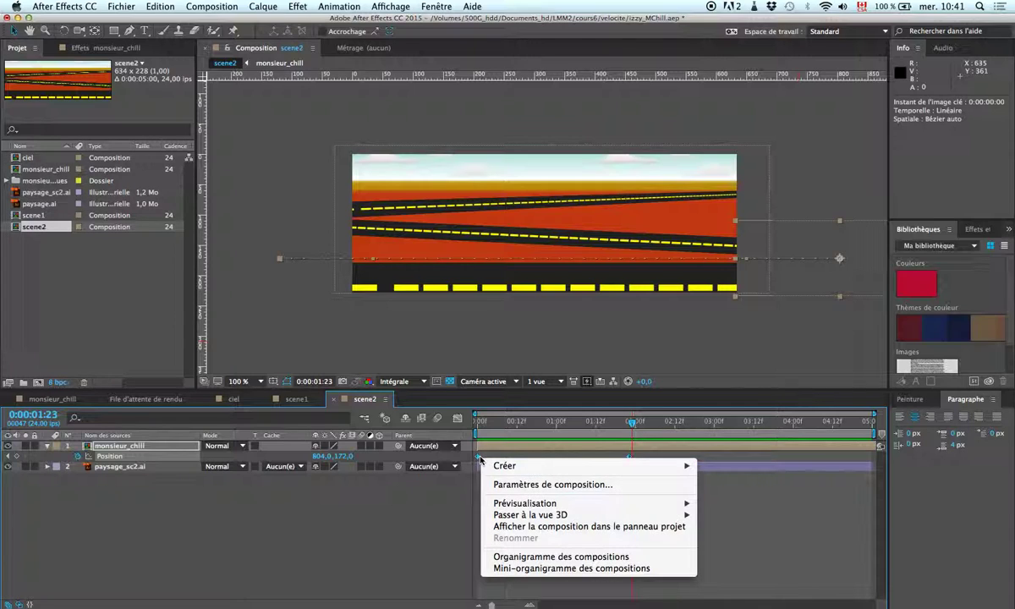
{"action": "left_click", "coordinate": [762, 504]}
{"action": "left_click", "coordinate": [671, 490]}
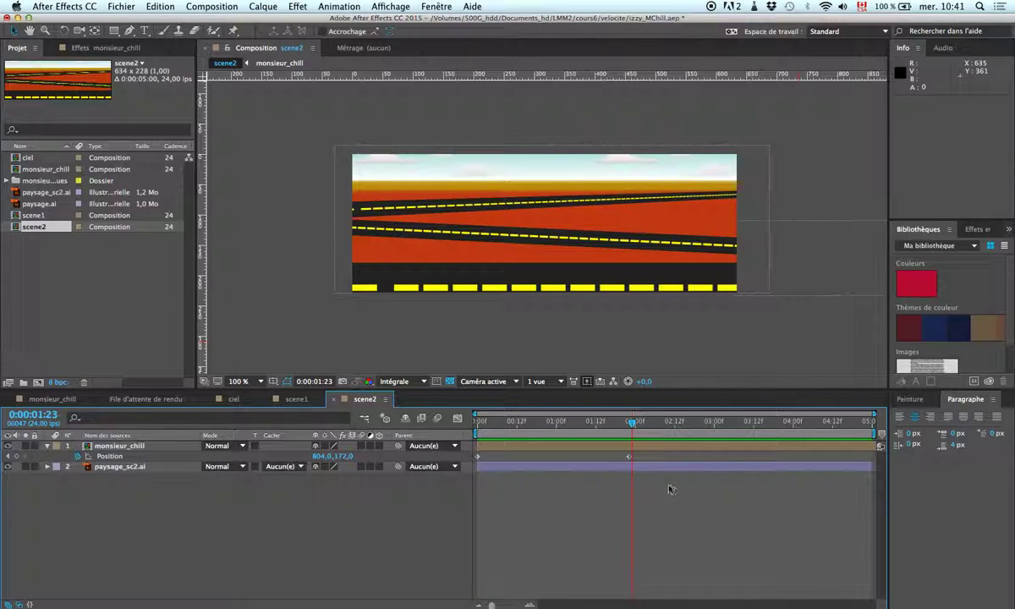
Apply Easy Ease (Lissage de vitesse) to both Position keyframes of monsieur_chill and preview the eased motion.
{"action": "left_click", "coordinate": [627, 457]}
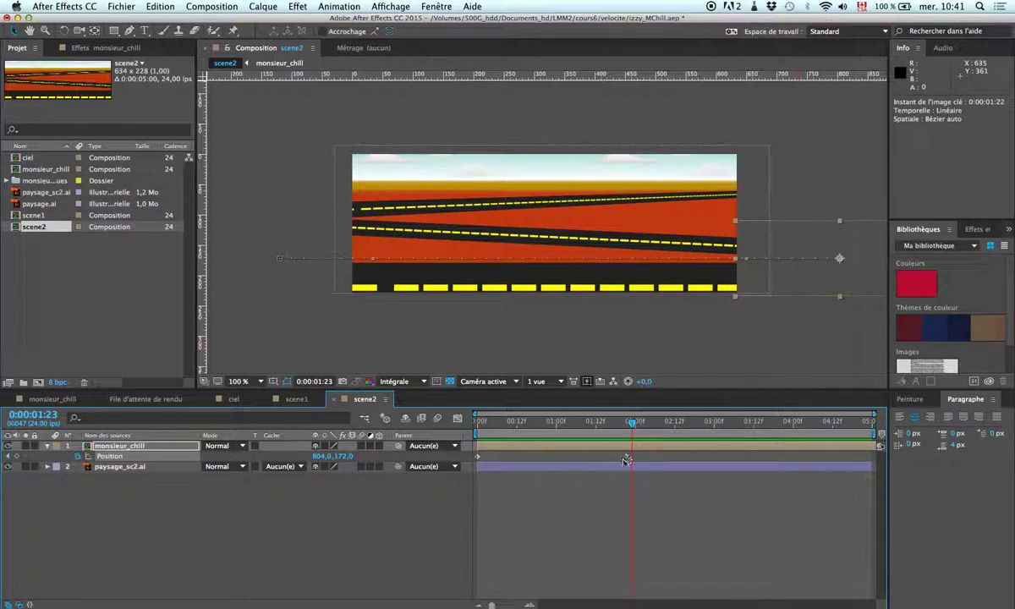
{"action": "right_click", "coordinate": [477, 459]}
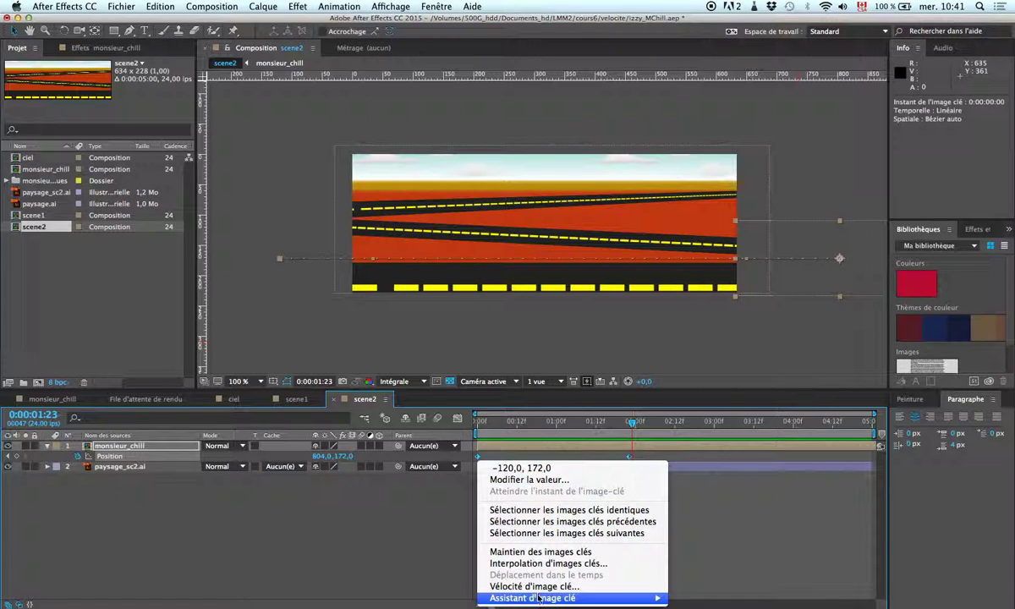
{"action": "mouse_move", "coordinate": [539, 598]}
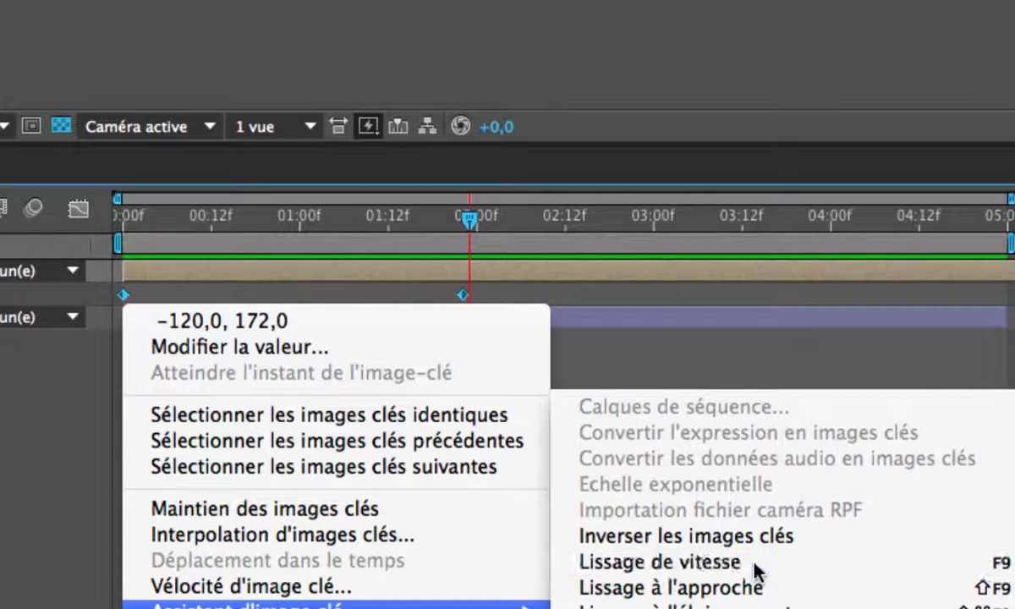
{"action": "left_click", "coordinate": [759, 576]}
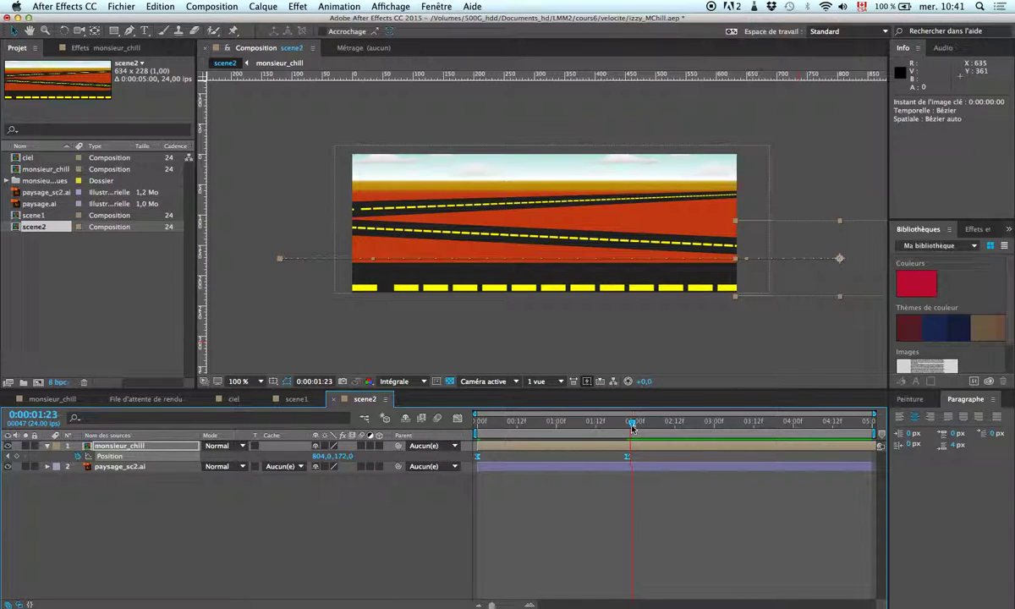
{"action": "key", "text": "space"}
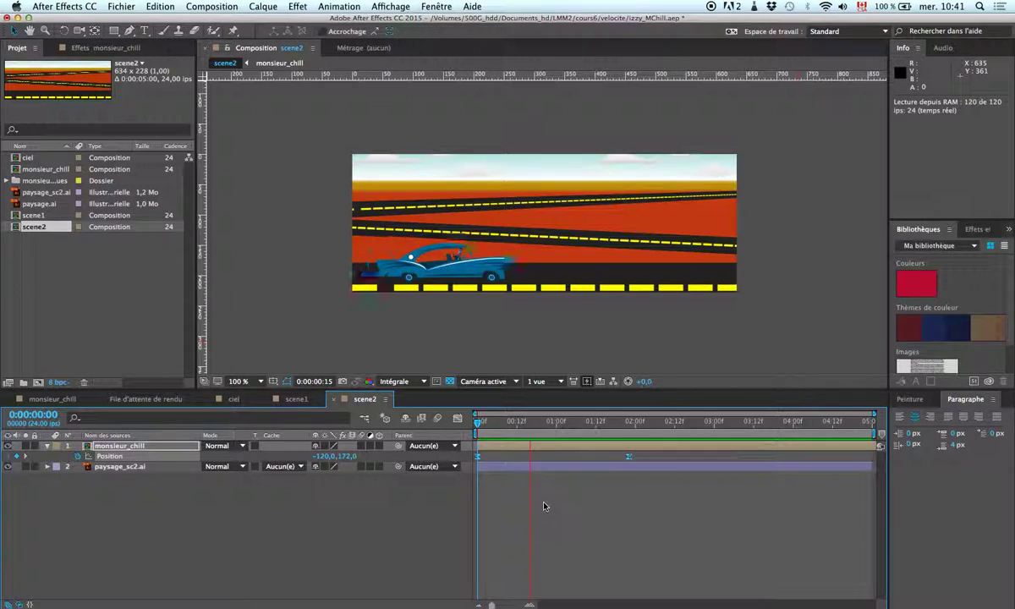
{"action": "key", "text": "space"}
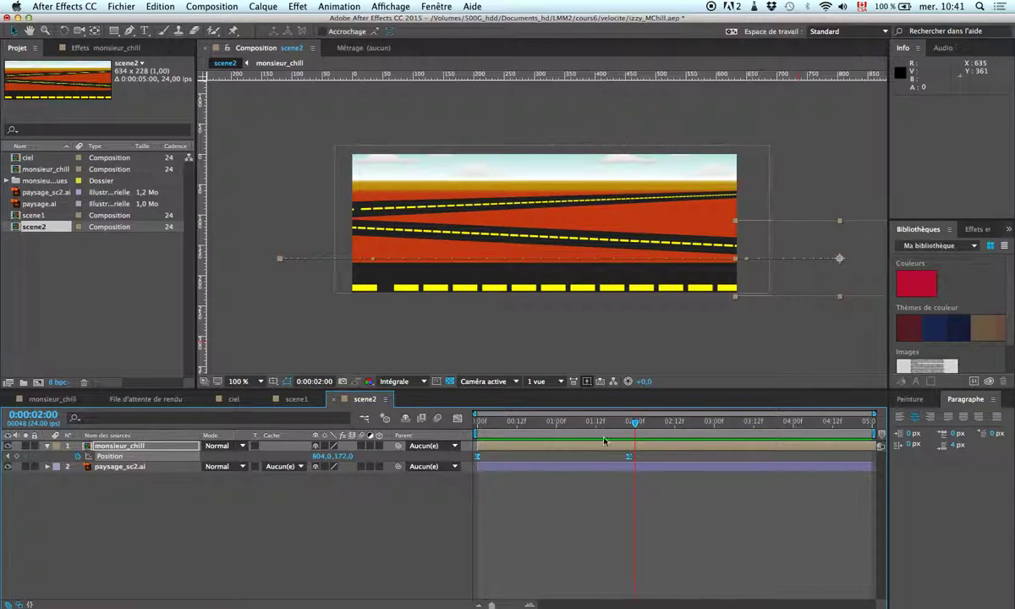
{"action": "key", "text": "Home"}
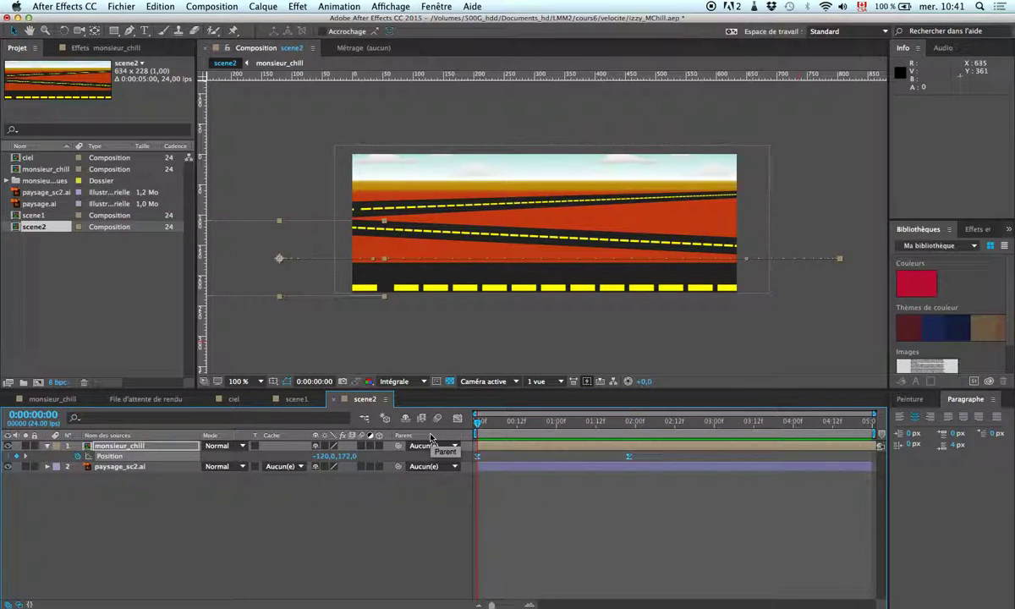
{"action": "key", "text": "space"}
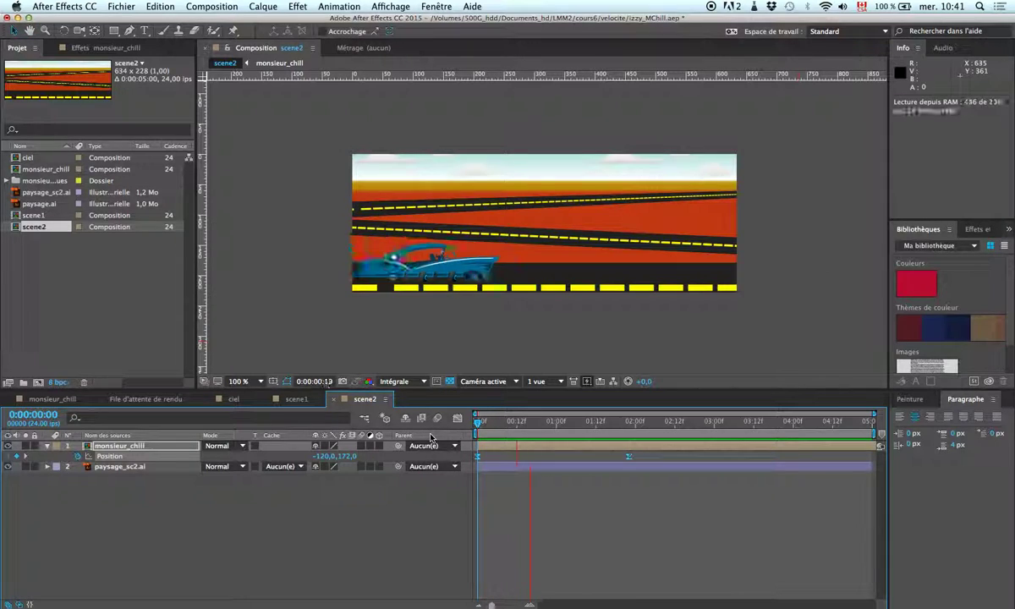
{"action": "key", "text": "space"}
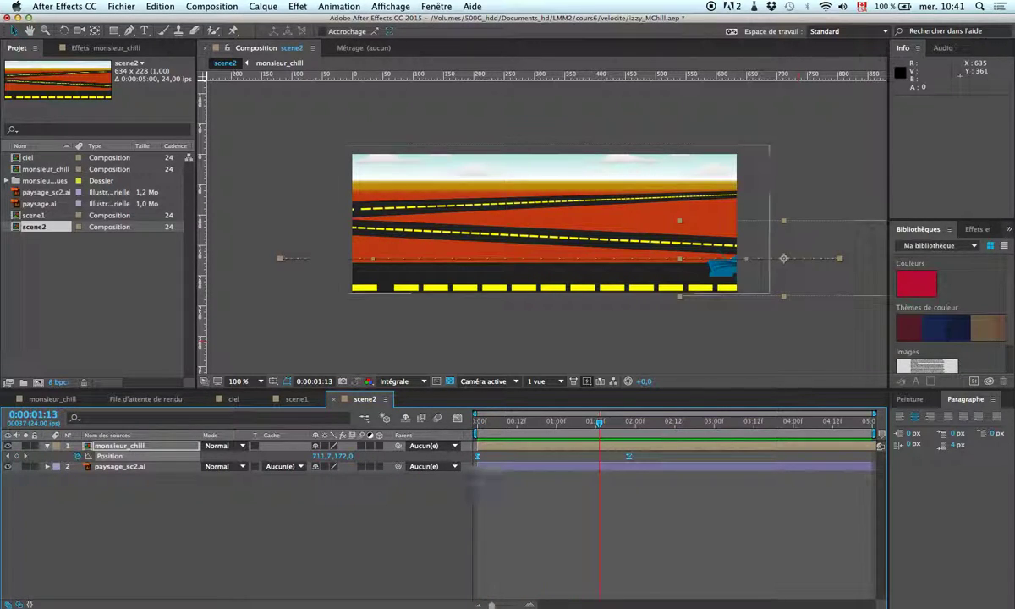
Enable motion blur for scene2 and its monsieur_chill layer, and check the blur around 0:00:01:10 and in playback.
{"action": "left_click", "coordinate": [437, 420]}
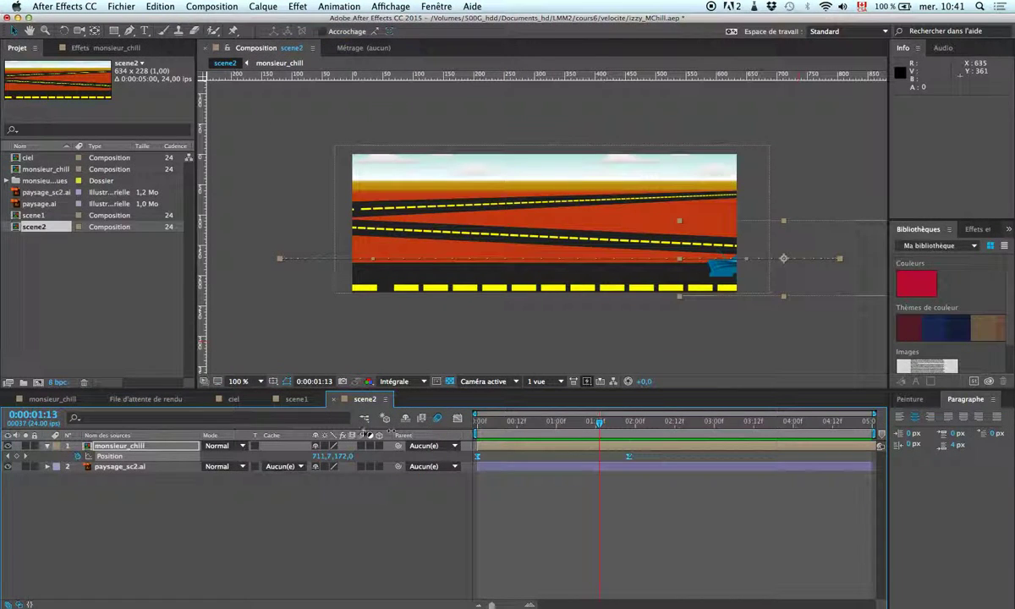
{"action": "left_click", "coordinate": [362, 446]}
{"action": "mouse_move", "coordinate": [602, 430]}
{"action": "left_mouse_down"}
{"action": "mouse_move", "coordinate": [566, 432]}
{"action": "mouse_move", "coordinate": [590, 434]}
{"action": "left_mouse_up"}
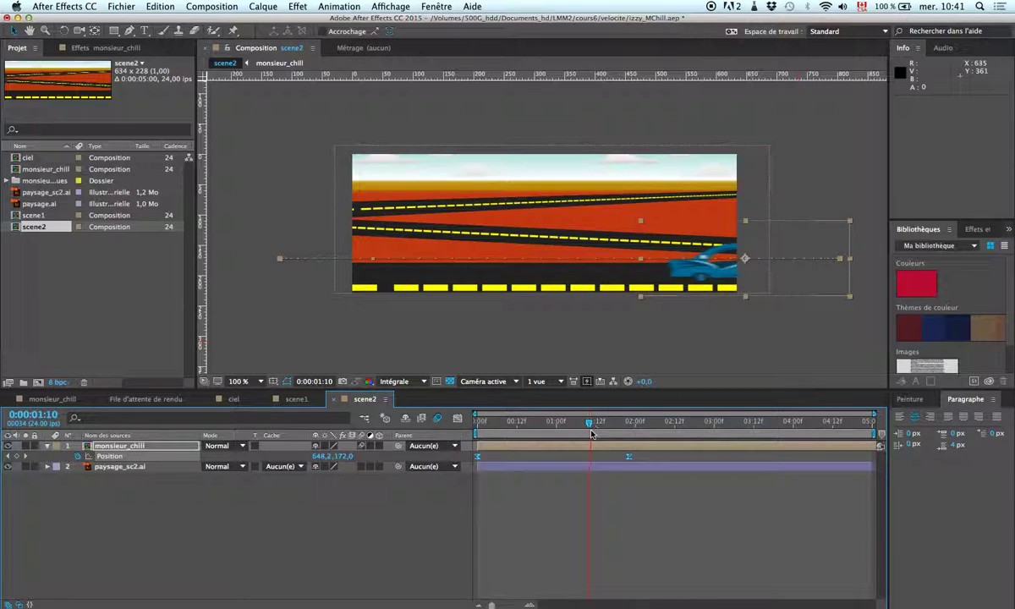
{"action": "key", "text": "space"}
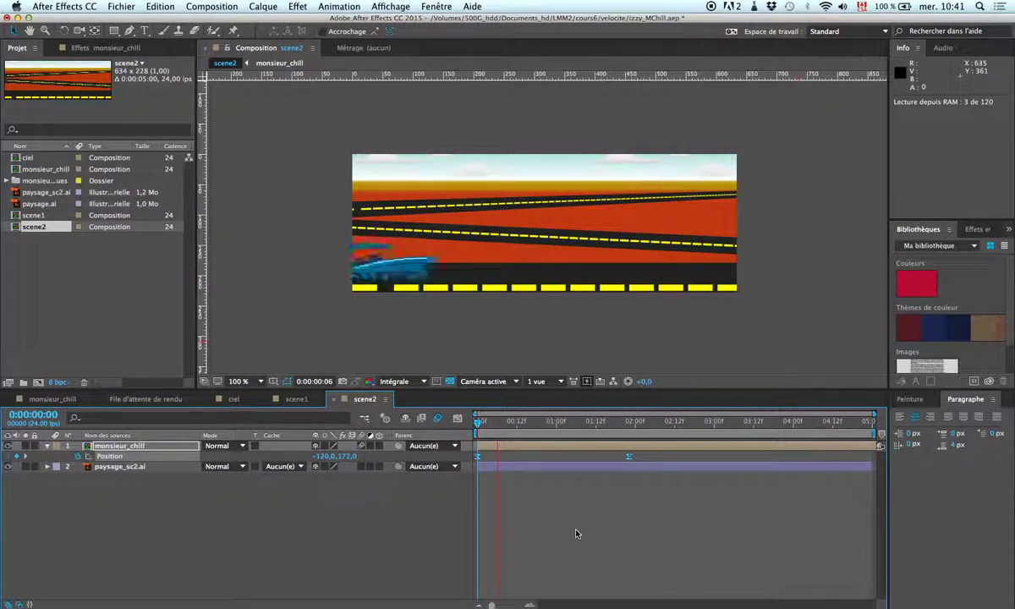
{"action": "key", "text": "space"}
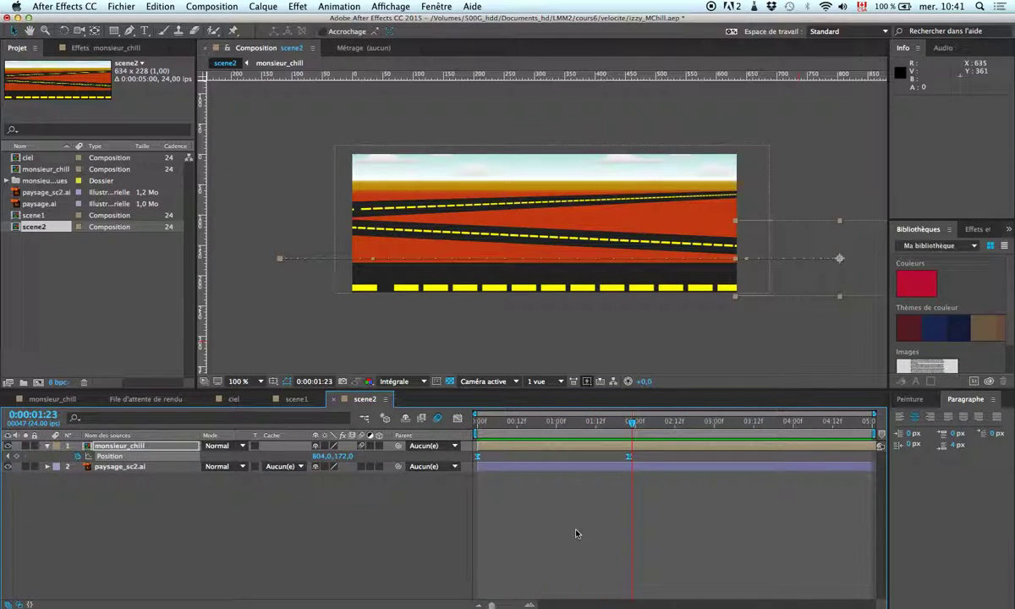
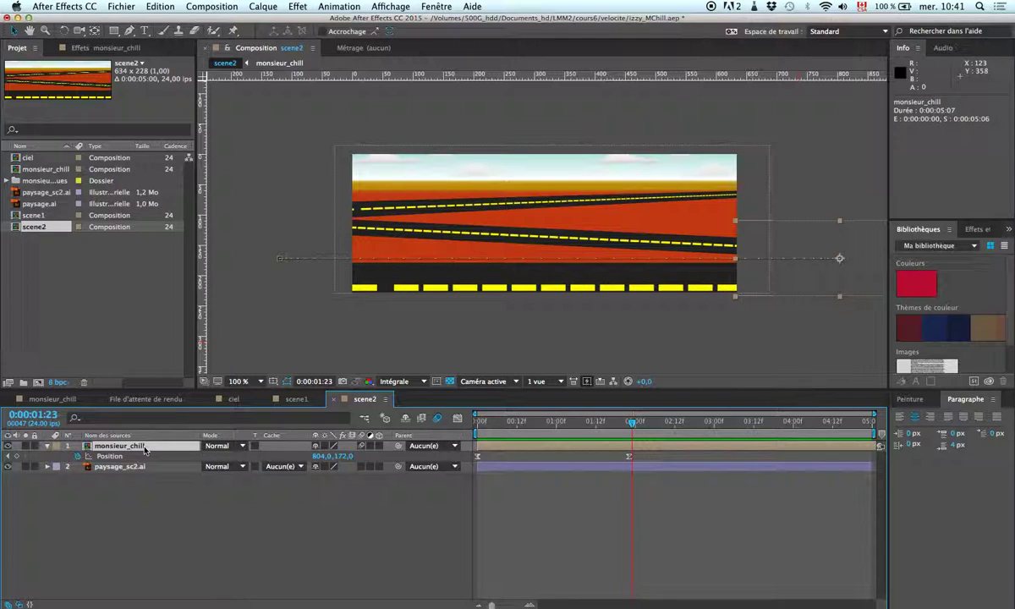
Split the monsieur_chill layer in scene2 at 0:00:01:23.
{"action": "left_click", "coordinate": [262, 6]}
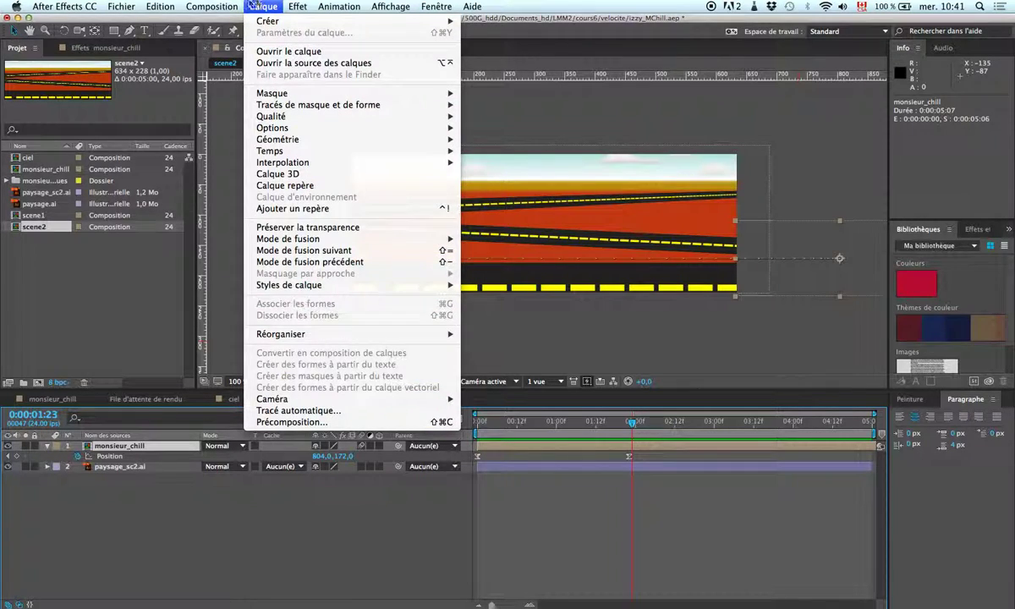
{"action": "mouse_move", "coordinate": [235, 6]}
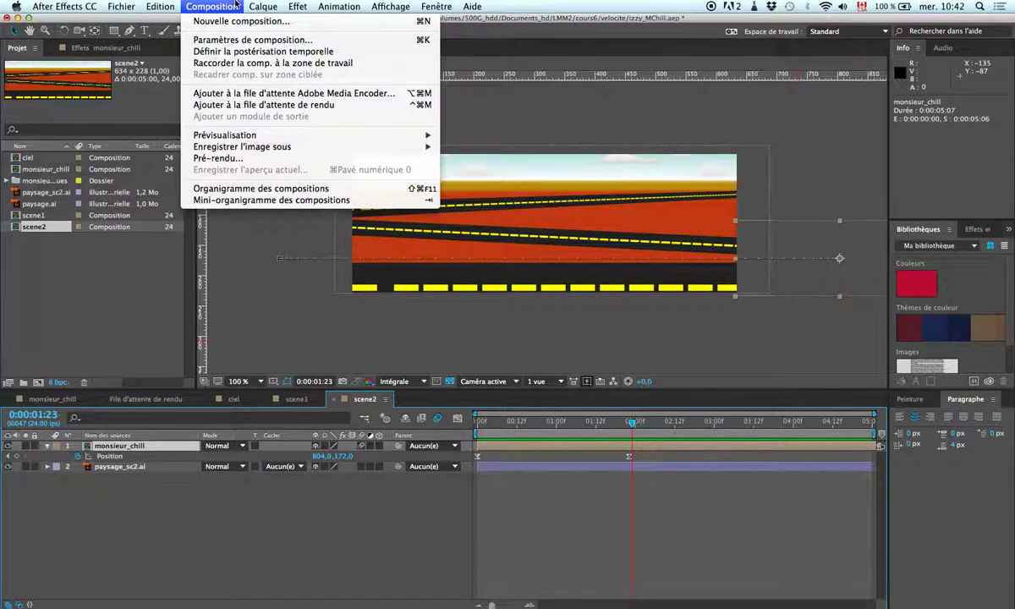
{"action": "mouse_move", "coordinate": [146, 5]}
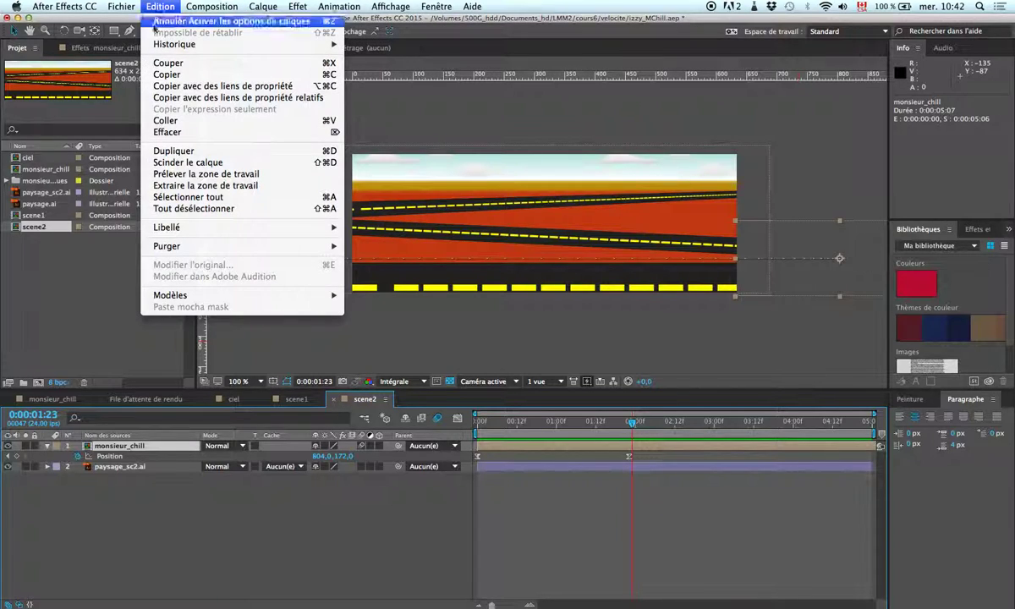
{"action": "left_click", "coordinate": [213, 162]}
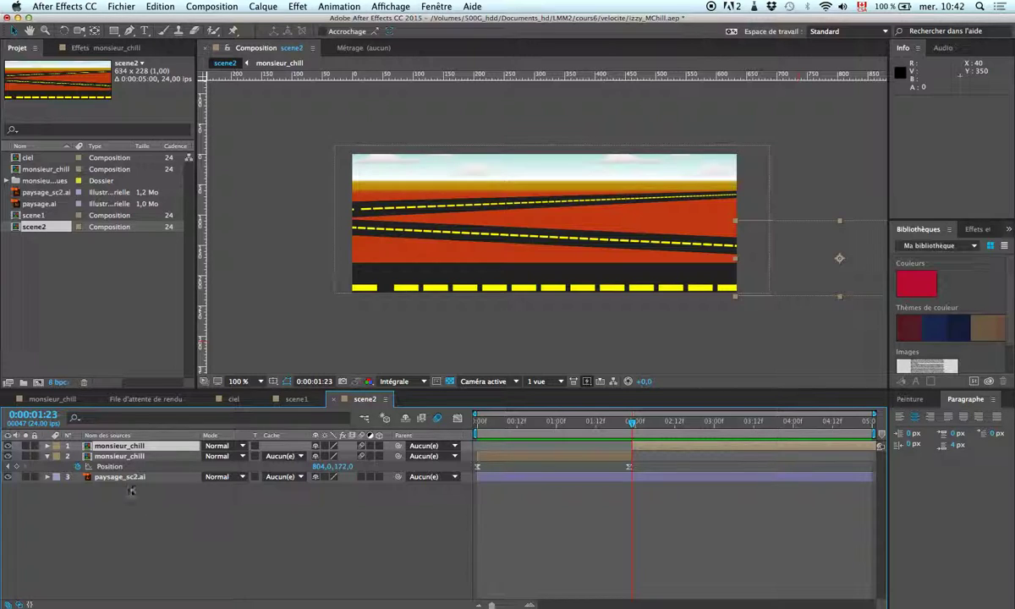
Rename the split-off upper monsieur_chill layer as monsieur_chill_2.
{"action": "key", "text": "Return"}
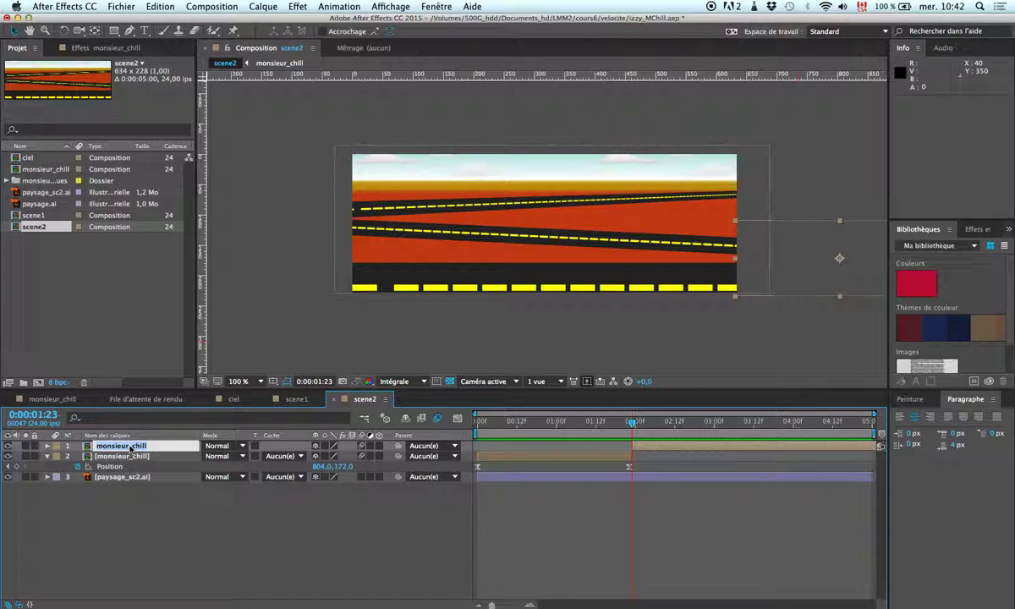
{"action": "left_click", "coordinate": [148, 445]}
{"action": "type", "text": "_2"}
{"action": "key", "text": "Return"}
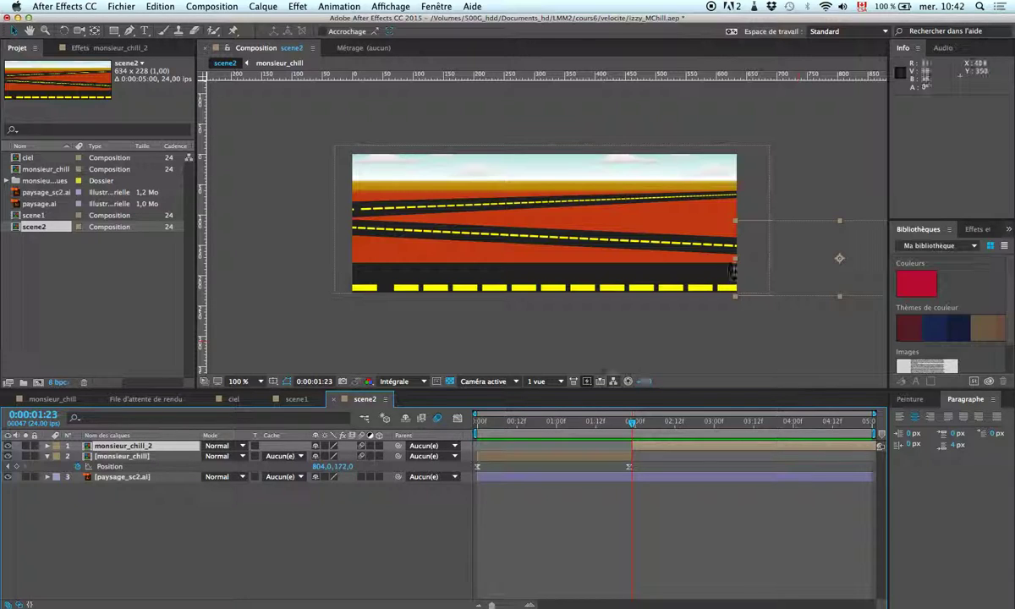
{"action": "left_click", "coordinate": [46, 451]}
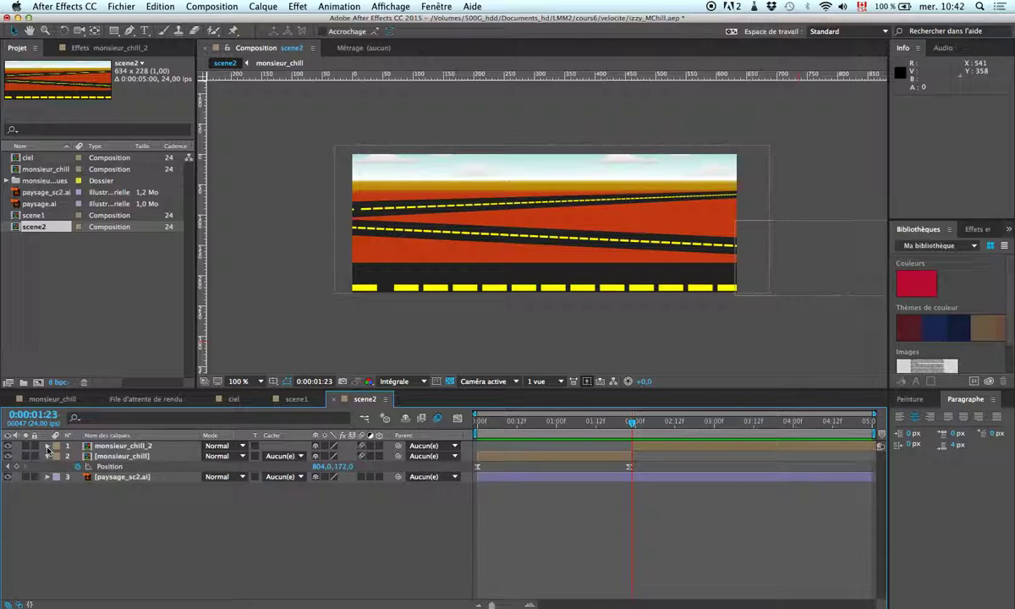
{"action": "left_click_drag", "start_coordinate": [624, 425], "coordinate": [646, 423]}
{"action": "left_click_drag", "start_coordinate": [839, 251], "coordinate": [639, 215]}
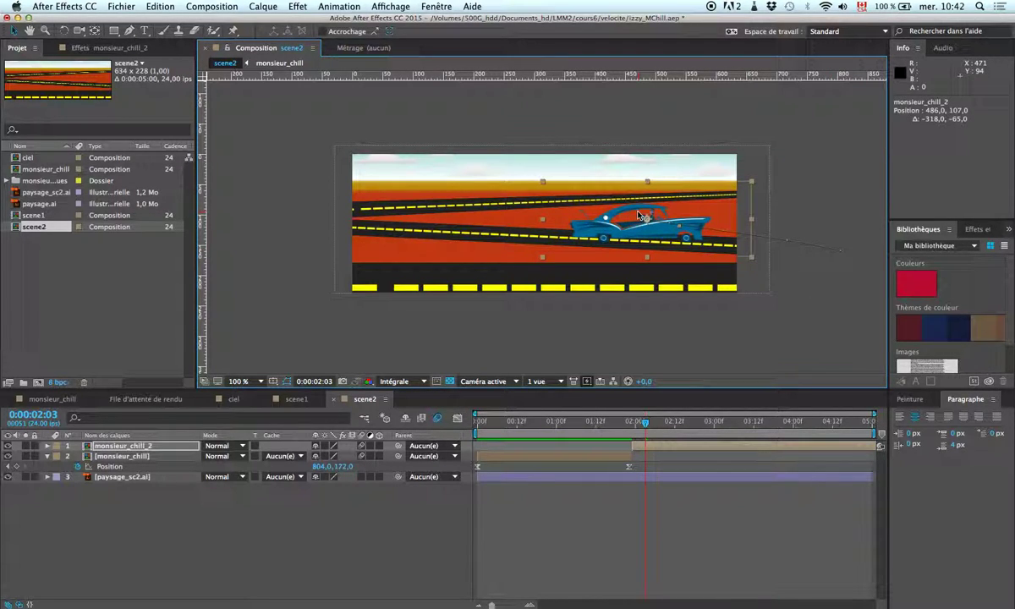
{"action": "key", "text": "super+z"}
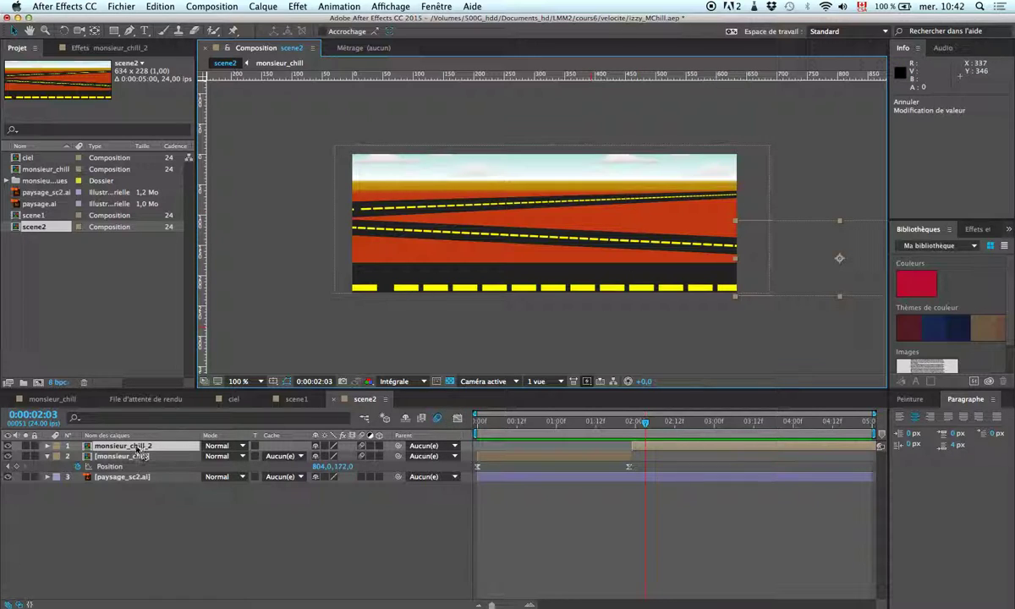
Show the keyframed properties of monsieur_chill_2 and remove all its Position keyframes.
{"action": "key", "text": "super+alt+t"}
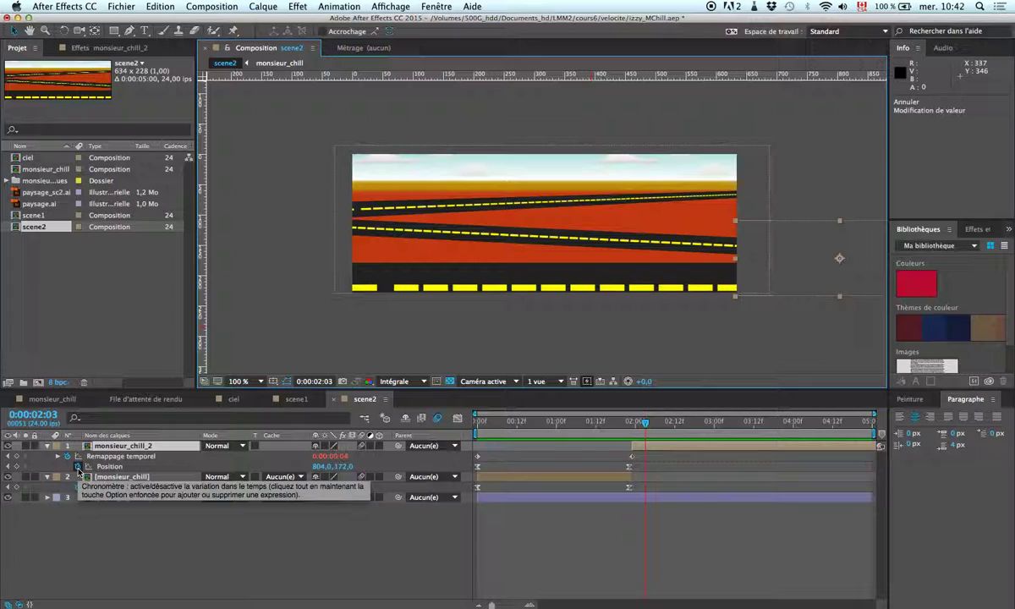
{"action": "left_click", "coordinate": [77, 466]}
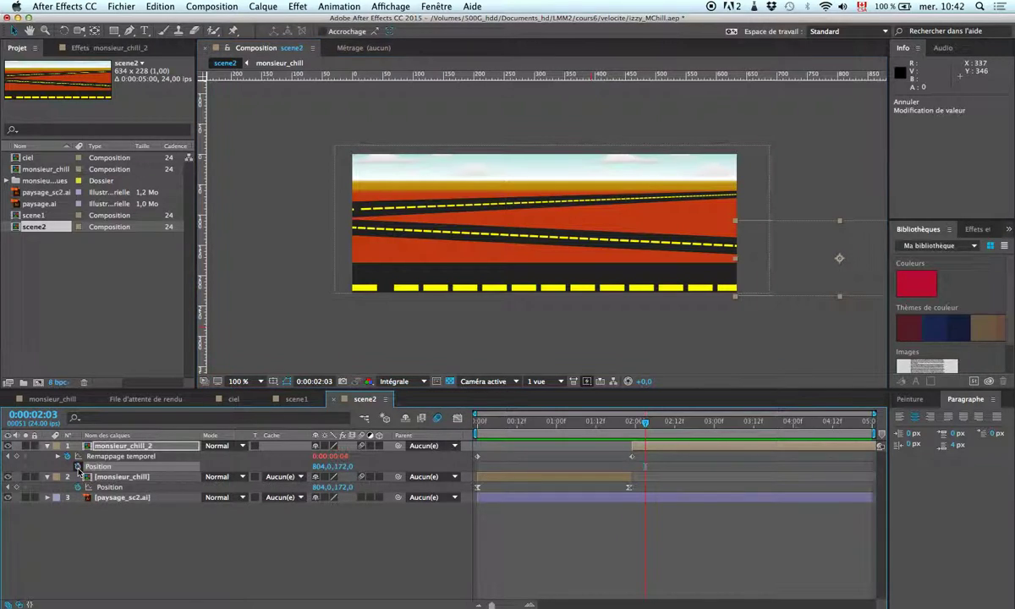
{"action": "left_click", "coordinate": [629, 457]}
{"action": "left_click_drag", "start_coordinate": [630, 461], "coordinate": [480, 461]}
{"action": "key", "text": "super+alt+t"}
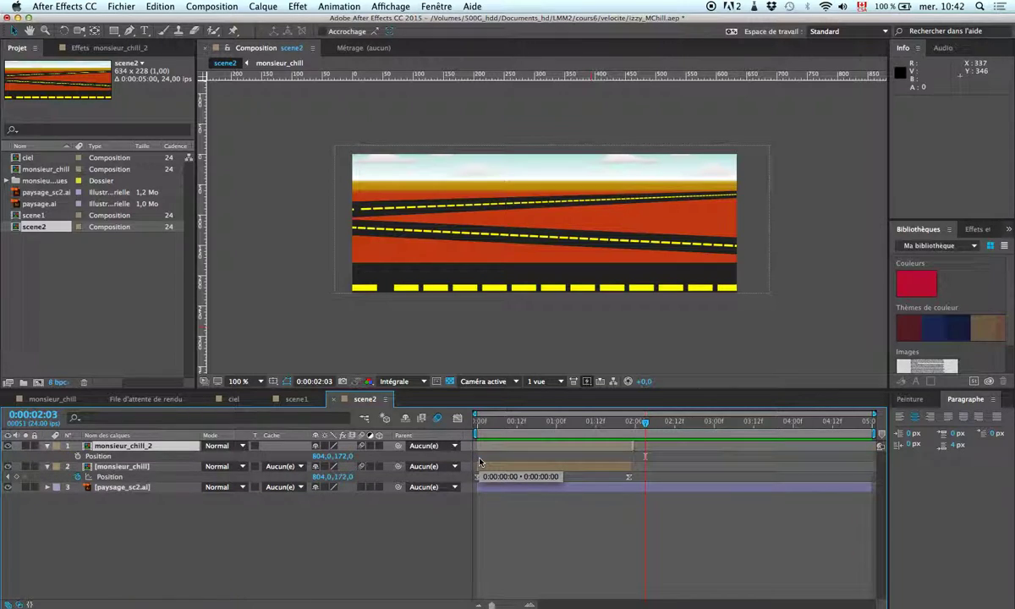
{"action": "key", "text": "super+z"}
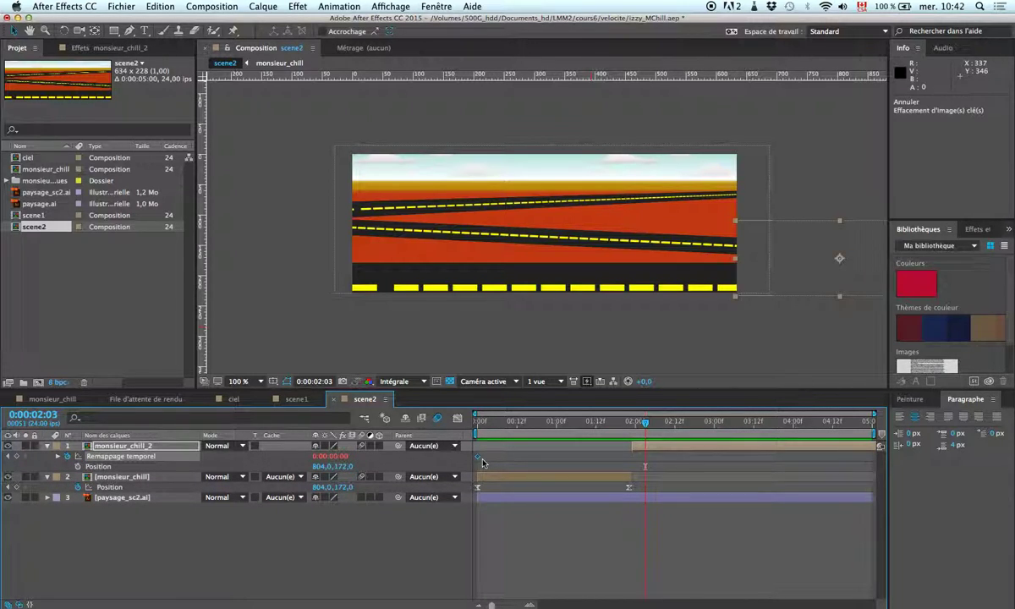
At 0:00:02:02, show the scale of monsieur_chill_2 and move its car into the frame at about 494, 115.
{"action": "left_click", "coordinate": [616, 421]}
{"action": "left_click_drag", "start_coordinate": [593, 429], "coordinate": [643, 435]}
{"action": "left_click", "coordinate": [118, 447]}
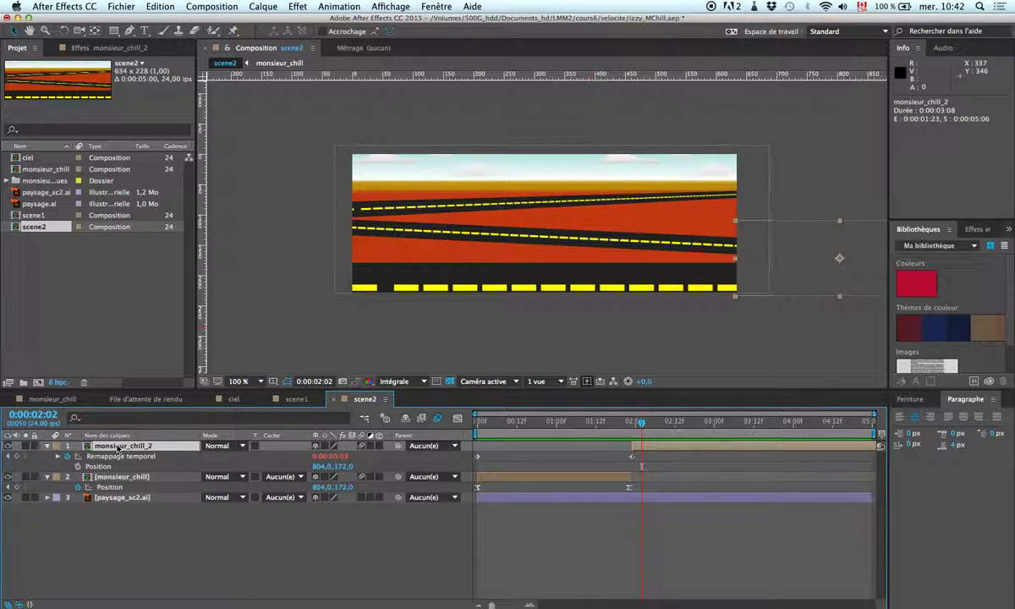
{"action": "key", "text": "s"}
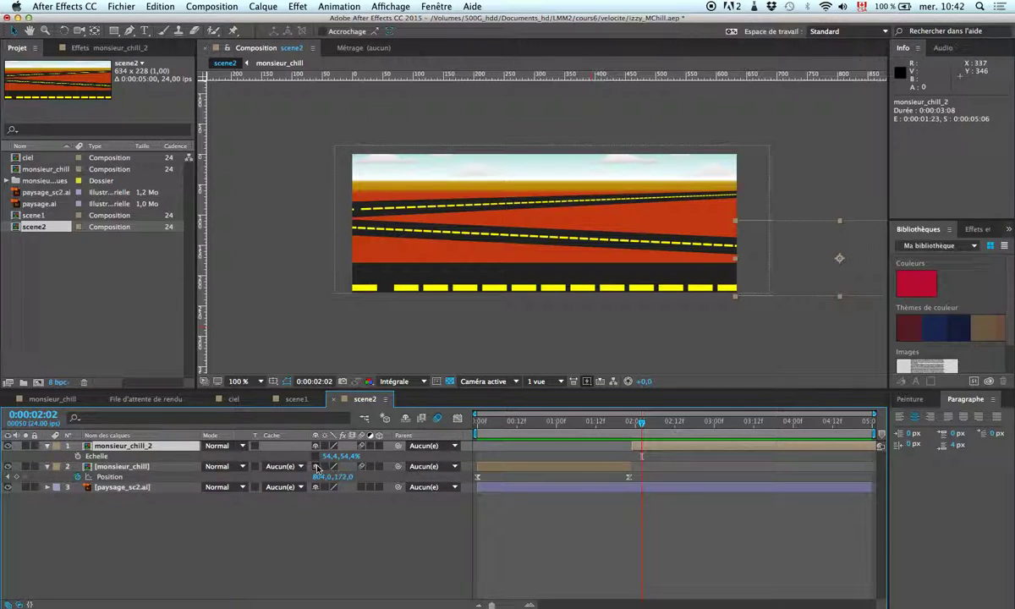
{"action": "left_click_drag", "start_coordinate": [673, 302], "coordinate": [485, 269]}
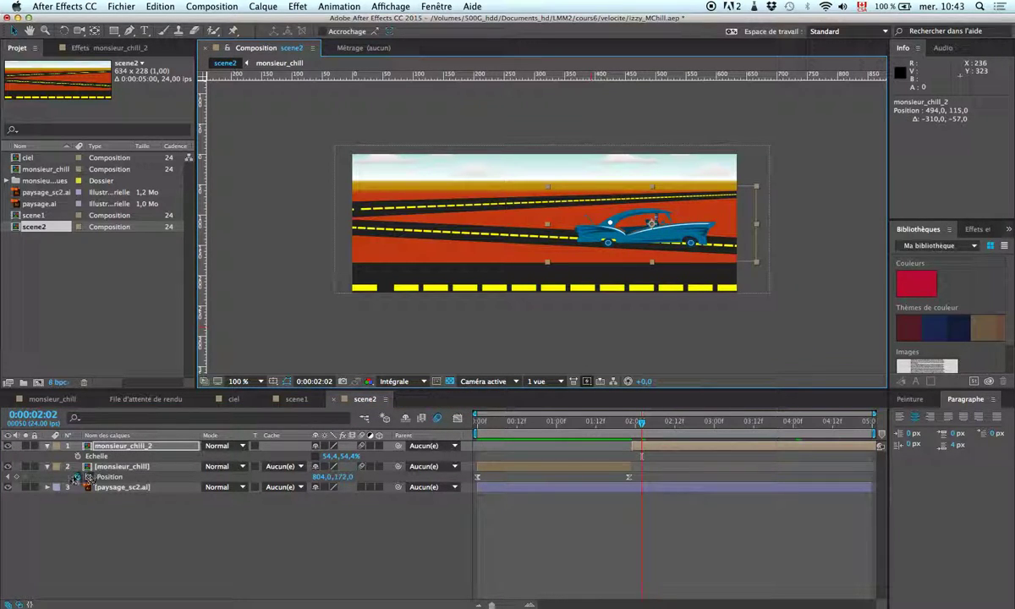
Flip the monsieur_chill_2 car horizontally by setting its horizontal scale to -54.4 %, and scrub through its start.
{"action": "left_click", "coordinate": [330, 457]}
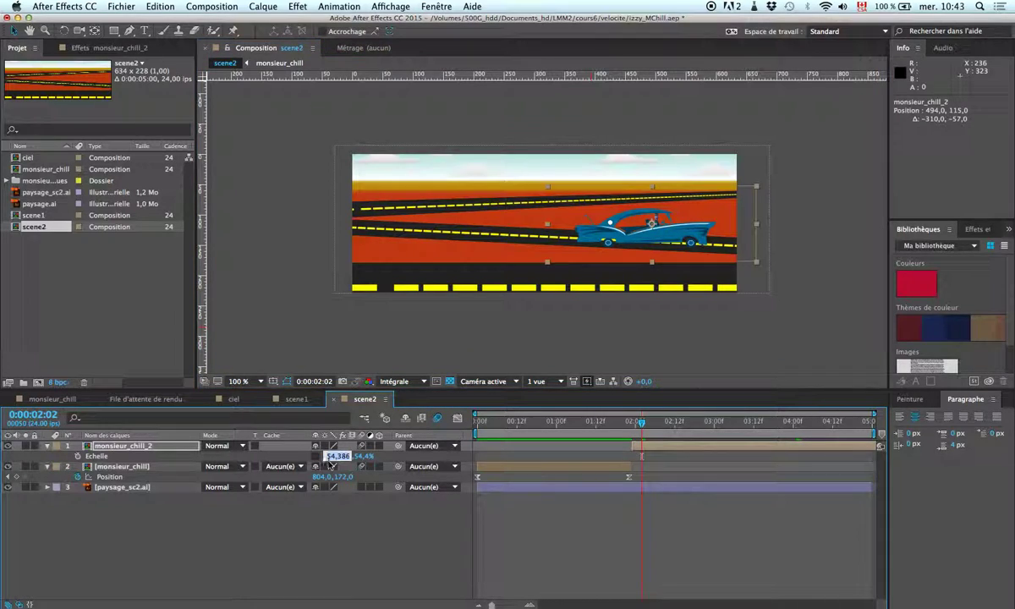
{"action": "type", "text": "-"}
{"action": "left_click", "coordinate": [636, 423]}
{"action": "mouse_move", "coordinate": [636, 424]}
{"action": "left_mouse_down"}
{"action": "mouse_move", "coordinate": [748, 423]}
{"action": "mouse_move", "coordinate": [656, 423]}
{"action": "left_mouse_up"}
{"action": "left_click_drag", "start_coordinate": [750, 428], "coordinate": [649, 432]}
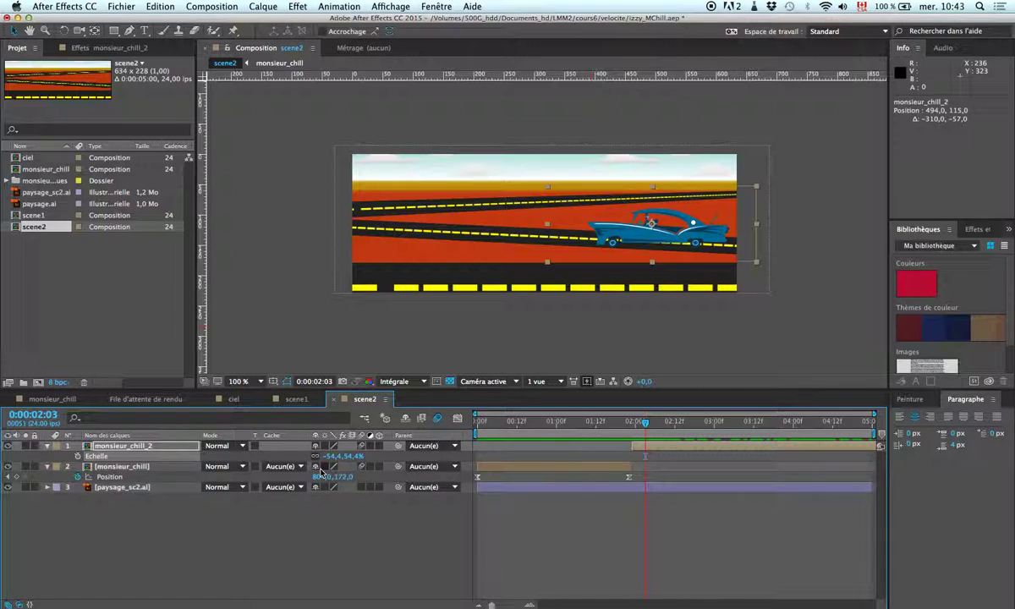
At 0:00:01:23, place monsieur_chill_2 past the frame's right edge at about 744, 130 and add starting Position and Scale keyframes.
{"action": "left_click_drag", "start_coordinate": [648, 429], "coordinate": [635, 428]}
{"action": "left_click_drag", "start_coordinate": [711, 237], "coordinate": [862, 248]}
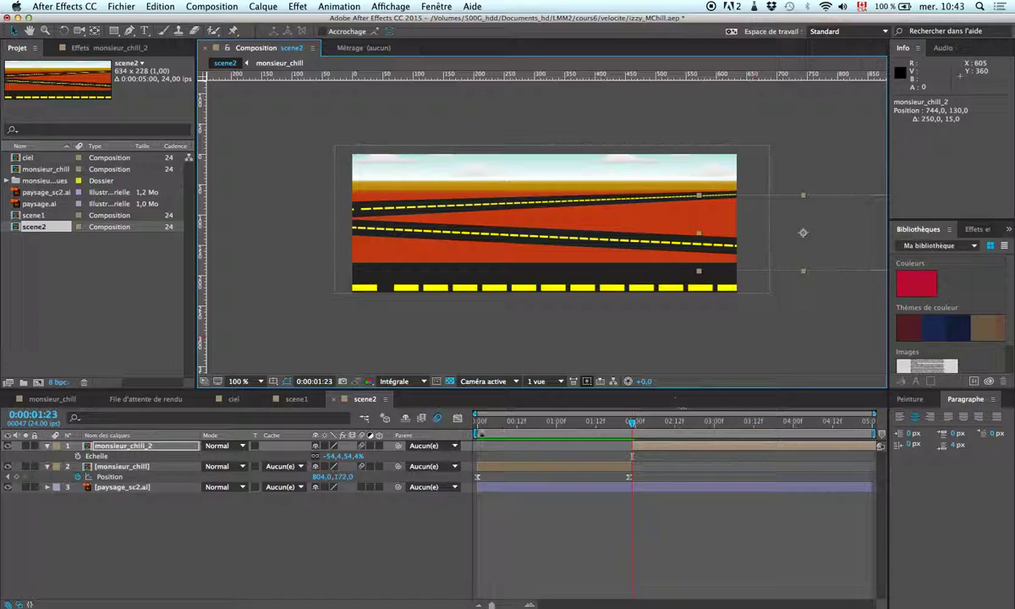
{"action": "left_click", "coordinate": [176, 451]}
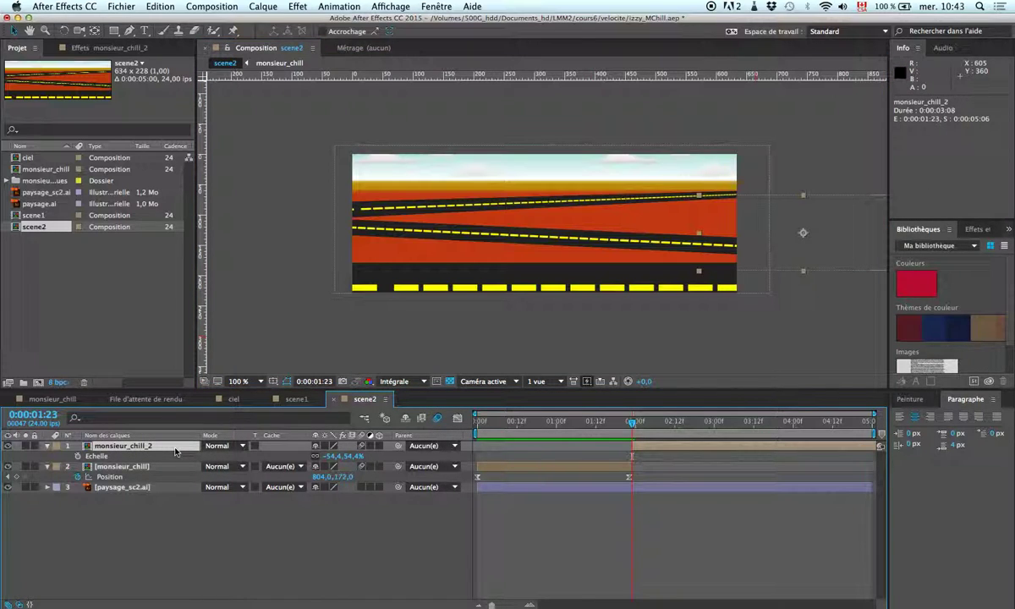
{"action": "key", "text": "shift+p"}
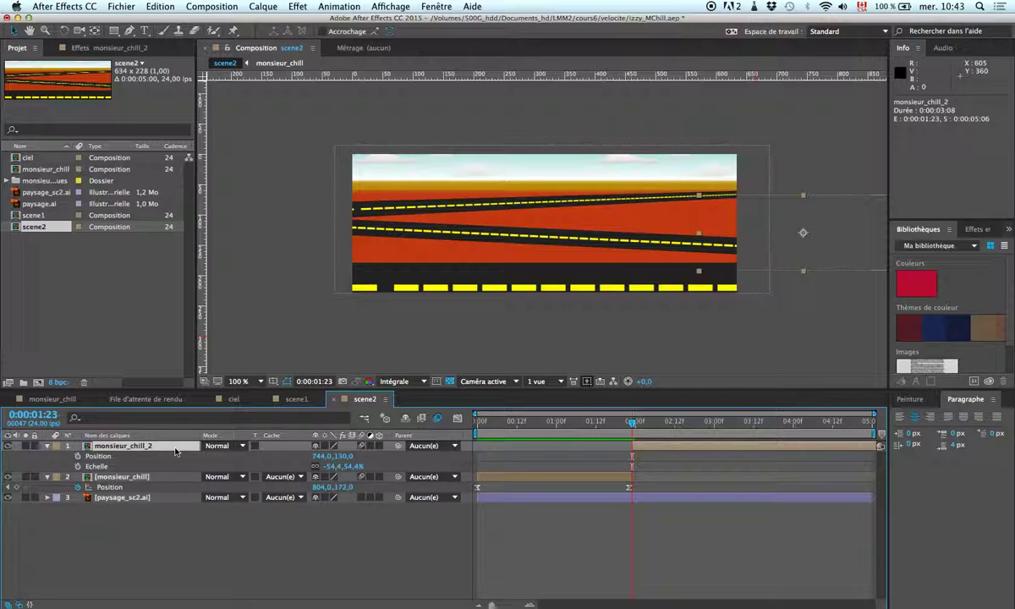
{"action": "left_click", "coordinate": [78, 467]}
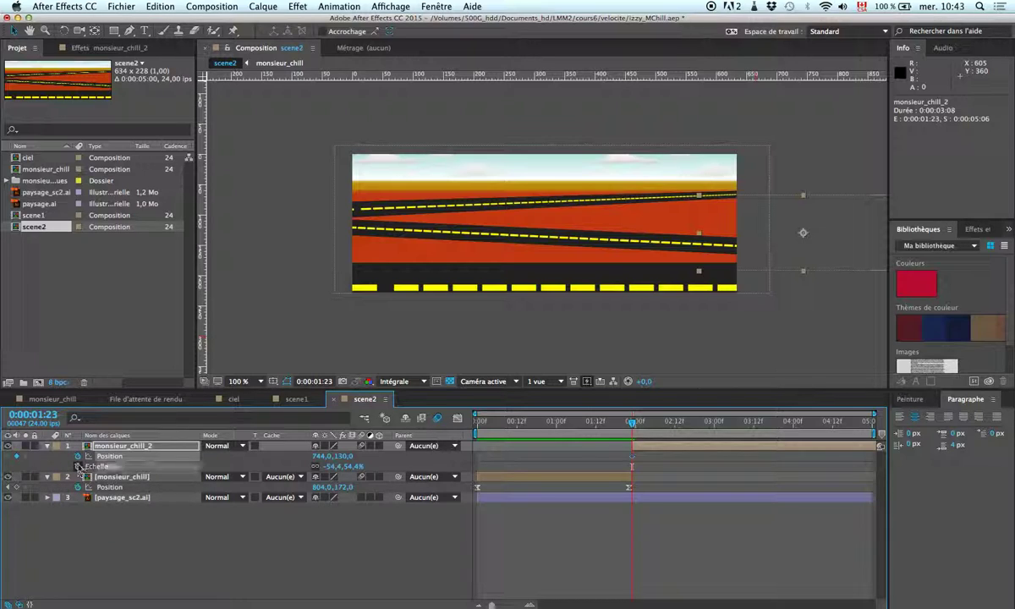
At 0:00:03:17, keyframe monsieur_chill_2 past the frame's left edge at about -74, 99 with its scale reduced to -27.4, 27.4 %.
{"action": "left_click_drag", "start_coordinate": [631, 422], "coordinate": [766, 431]}
{"action": "left_click_drag", "start_coordinate": [762, 267], "coordinate": [314, 234]}
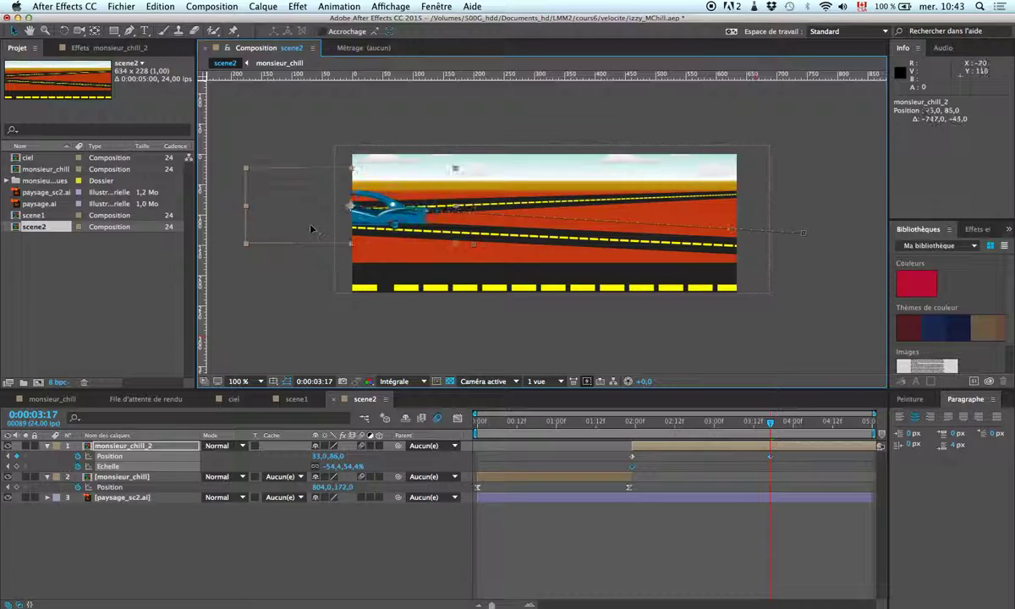
{"action": "key", "text": "F2"}
{"action": "left_click", "coordinate": [456, 172]}
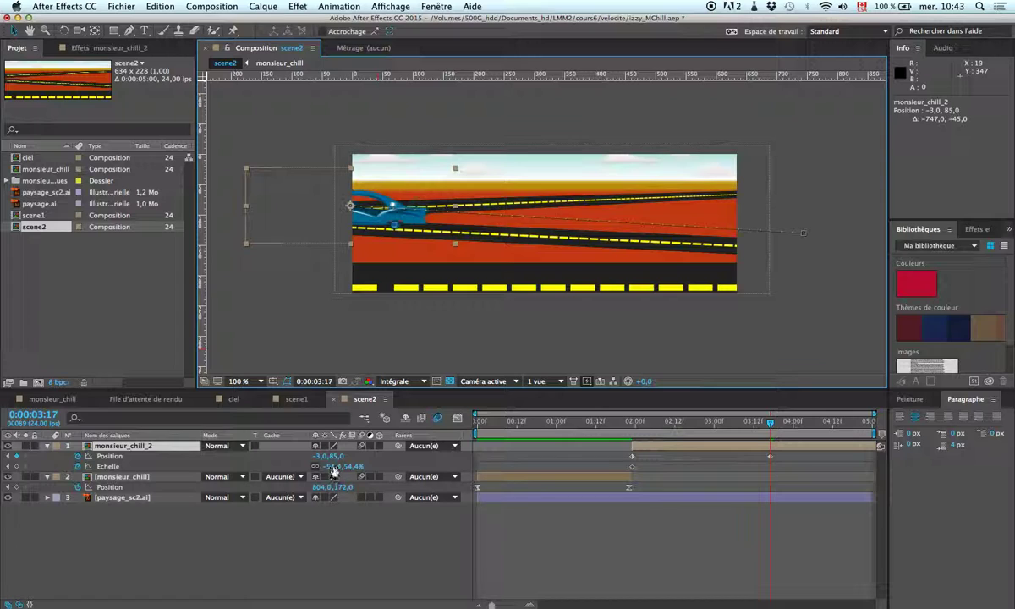
{"action": "left_click_drag", "start_coordinate": [357, 467], "coordinate": [334, 467]}
{"action": "left_click_drag", "start_coordinate": [378, 220], "coordinate": [330, 226]}
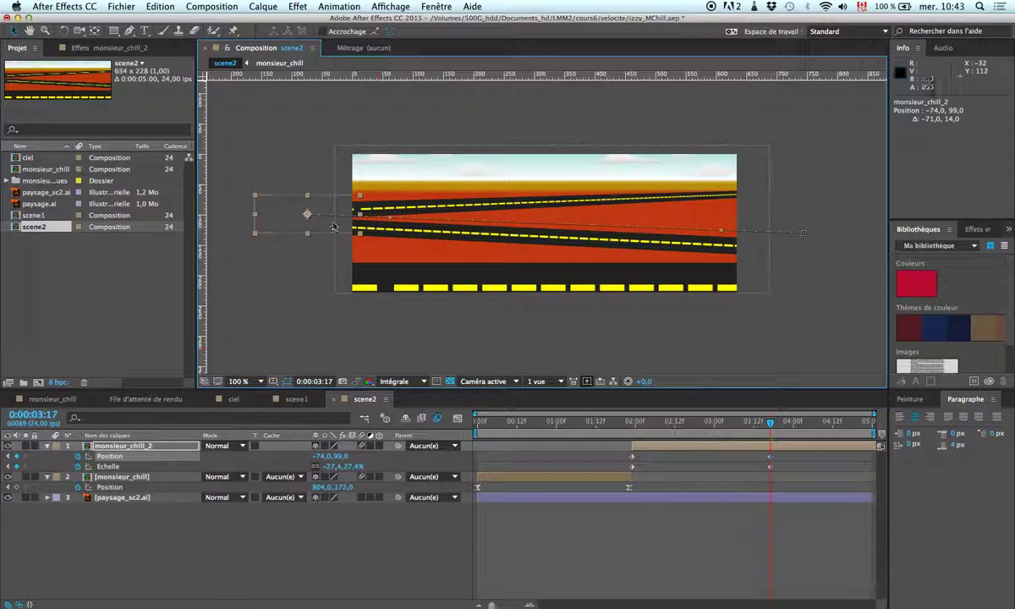
Apply Easy Ease (Lissage de vitesse) to all Position and Scale keyframes of monsieur_chill_2 and preview the animation.
{"action": "left_click_drag", "start_coordinate": [791, 424], "coordinate": [757, 434]}
{"action": "key", "text": "shift+Page_Up"}
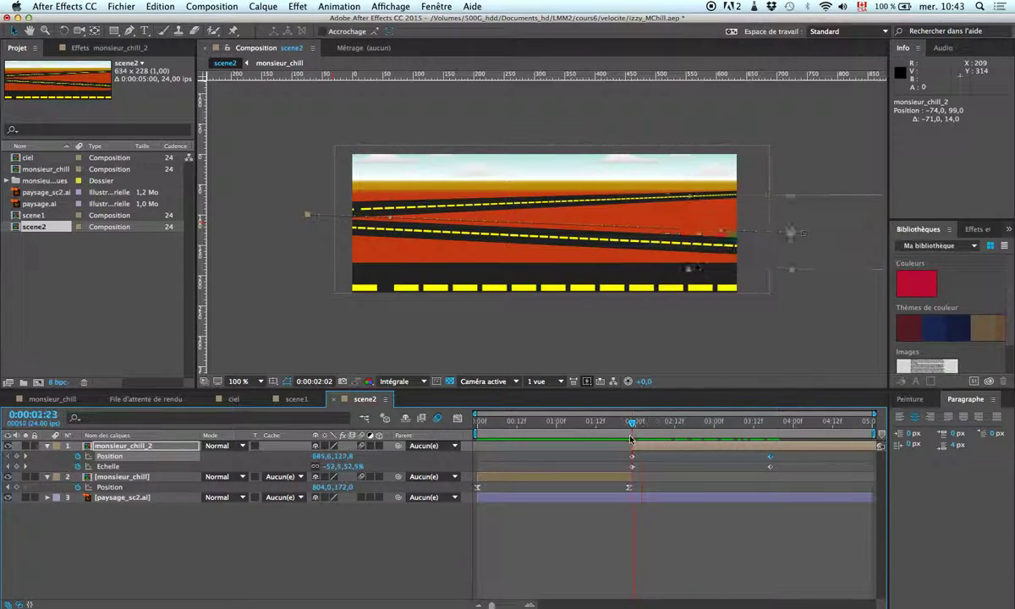
{"action": "left_click_drag", "start_coordinate": [783, 464], "coordinate": [631, 470]}
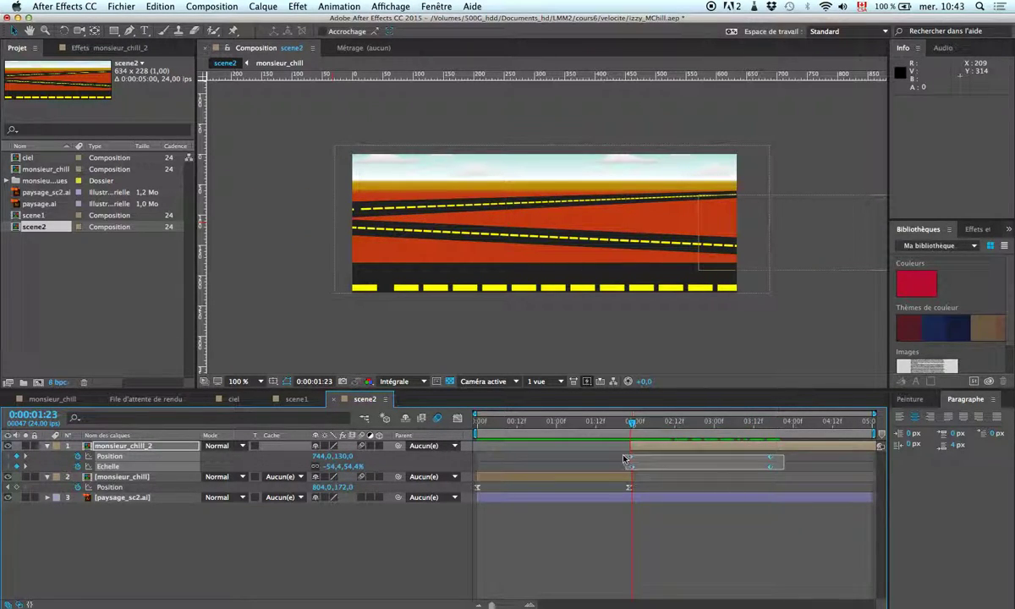
{"action": "right_click", "coordinate": [632, 457]}
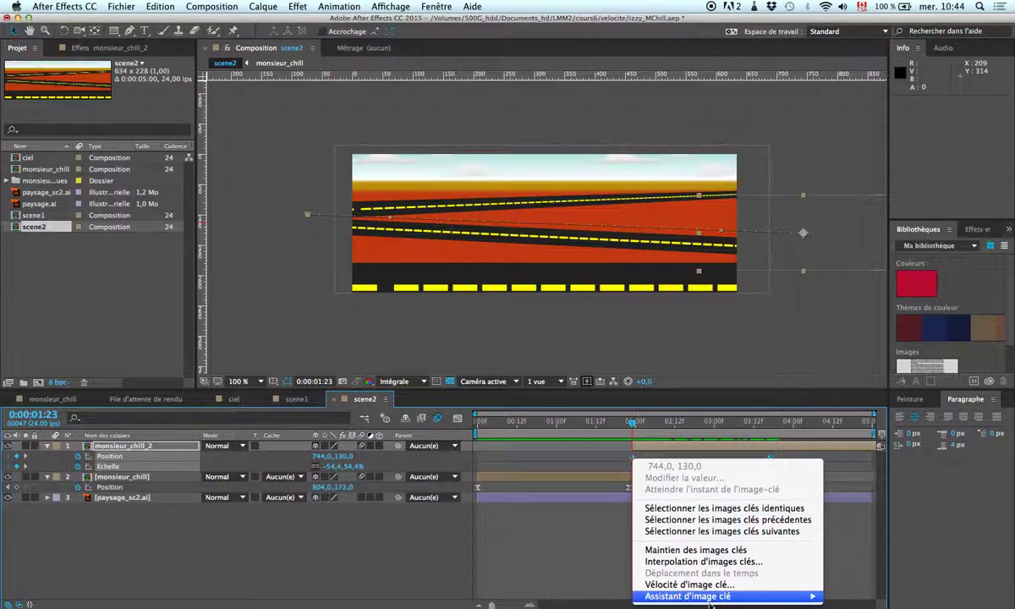
{"action": "mouse_move", "coordinate": [709, 597]}
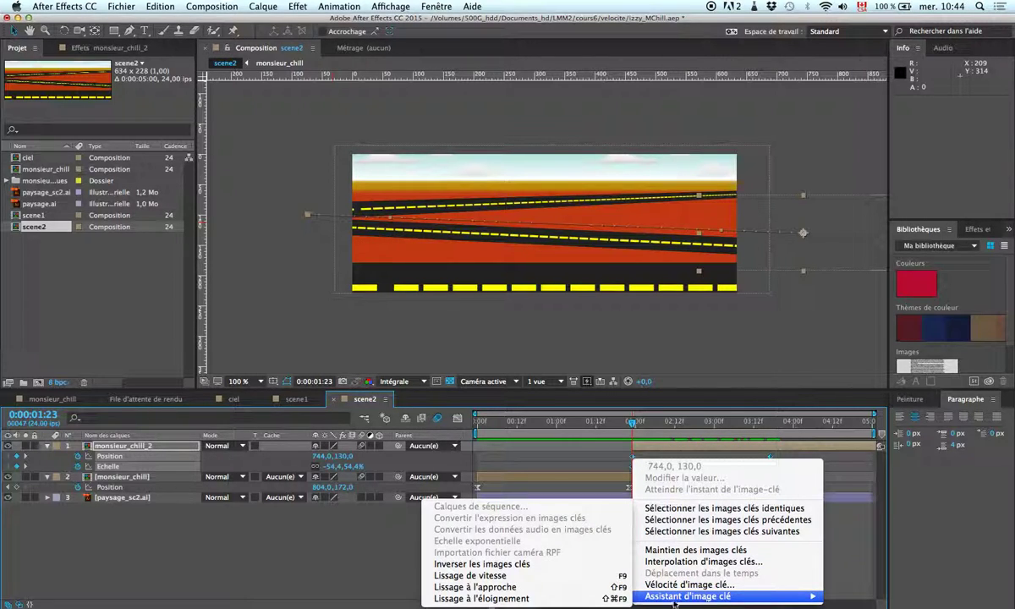
{"action": "left_click", "coordinate": [609, 579]}
{"action": "key", "text": "space"}
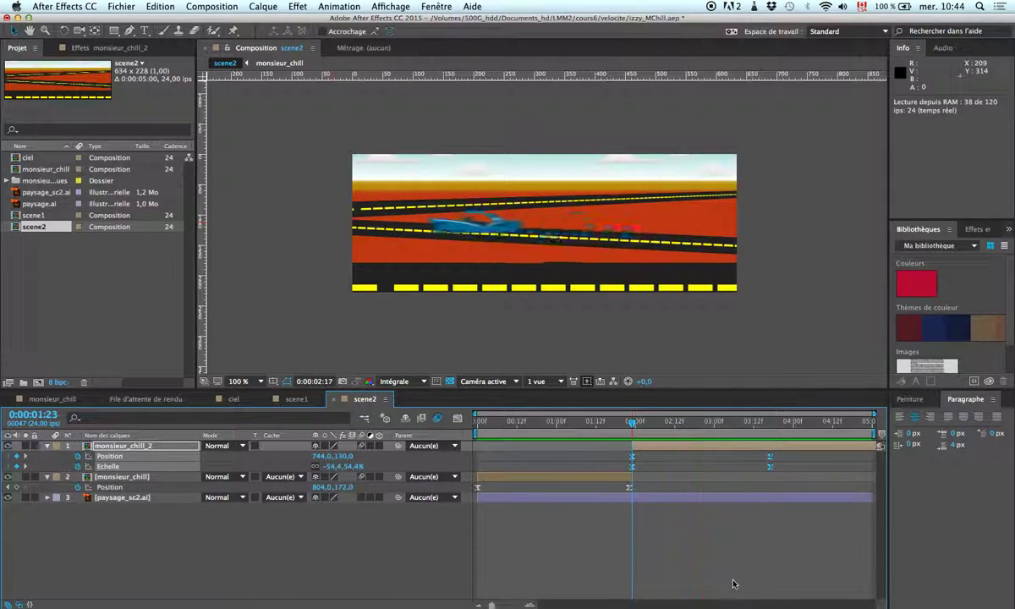
{"action": "key", "text": "space"}
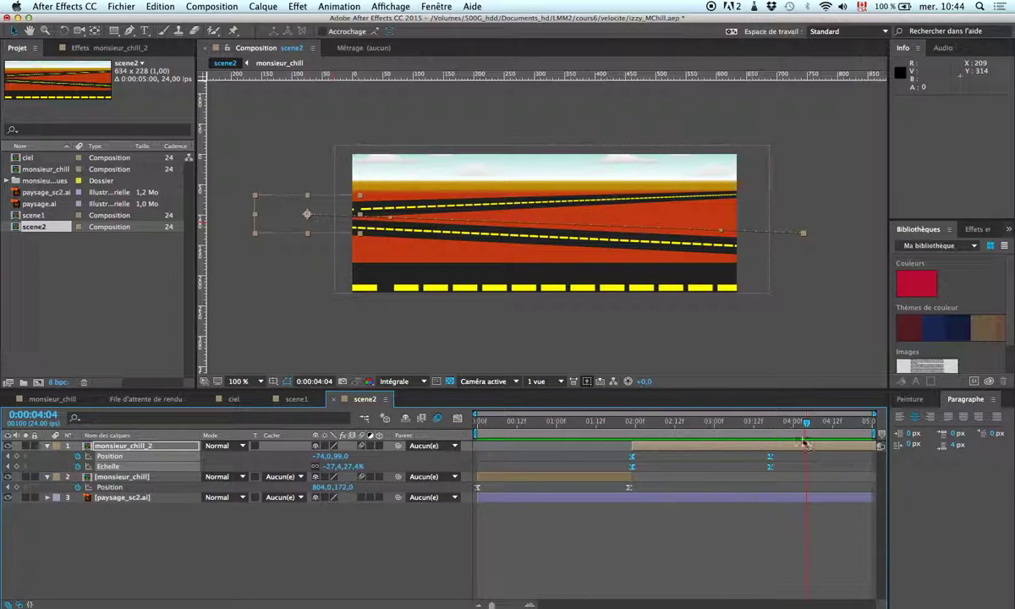
Split monsieur_chill_2 at 0:00:03:19 and remove the Position and Scale keyframes from the new monsieur_chill_3 layer.
{"action": "left_click_drag", "start_coordinate": [806, 427], "coordinate": [773, 448]}
{"action": "key", "text": "super+shift+d"}
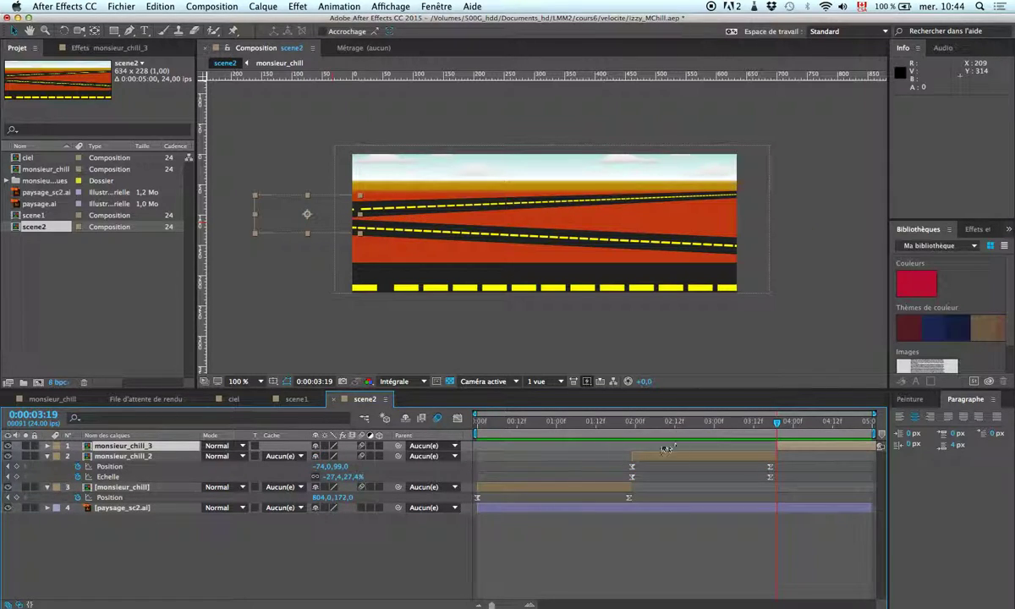
{"action": "left_click", "coordinate": [47, 446]}
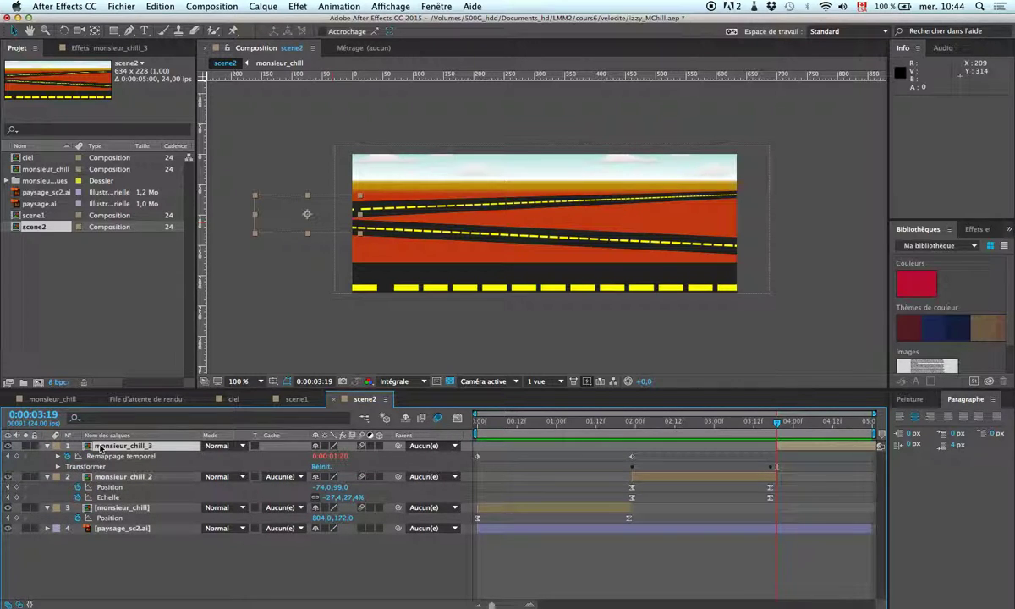
{"action": "key", "text": "u"}
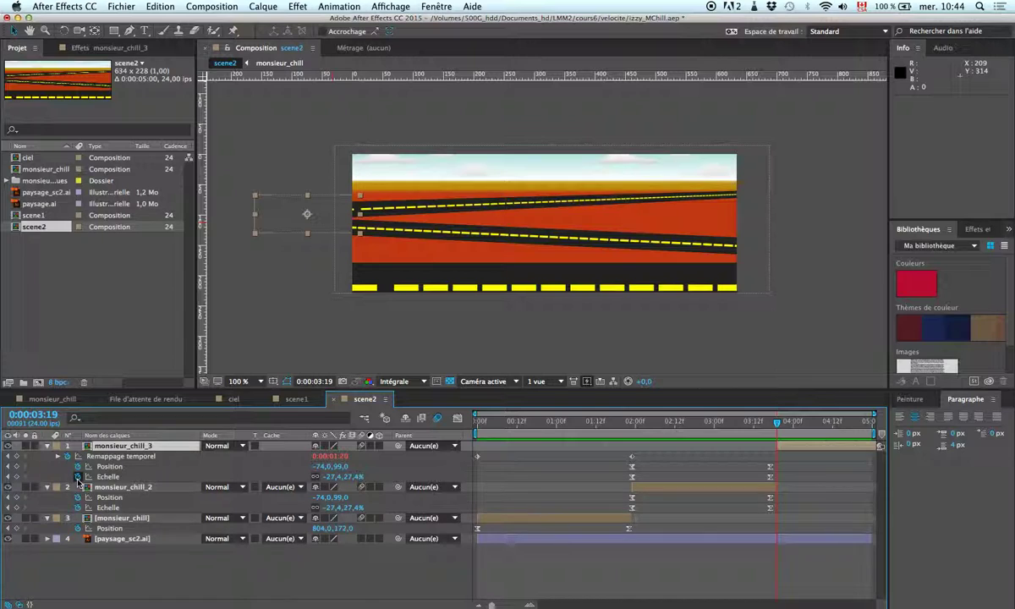
{"action": "left_click", "coordinate": [77, 467]}
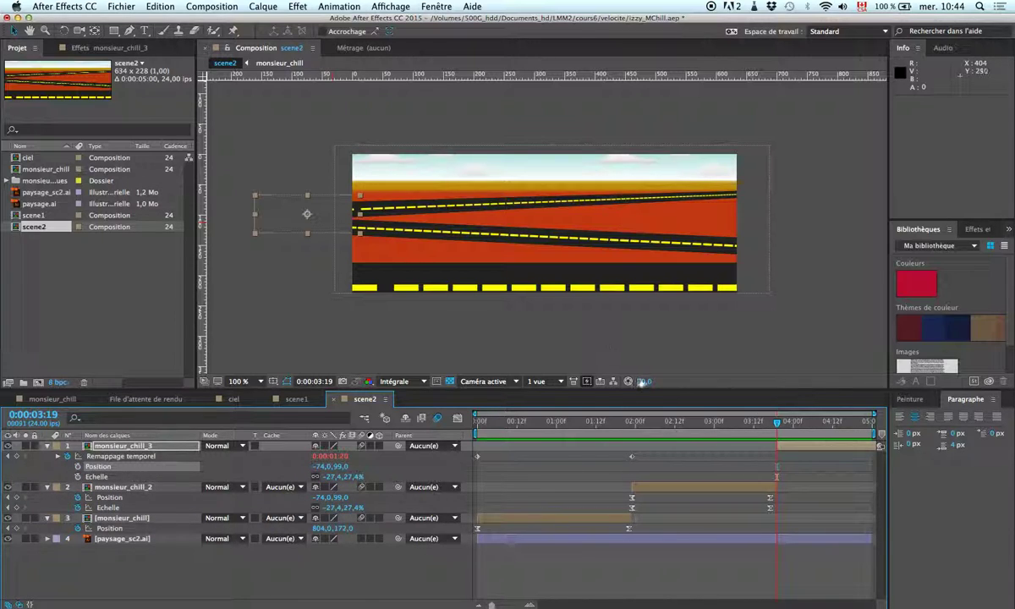
Set the horizontal position of monsieur_chill_3 to 74 and flip its car back by setting the horizontal scale to 27.4 %.
{"action": "left_click_drag", "start_coordinate": [335, 457], "coordinate": [316, 471]}
{"action": "left_click", "coordinate": [319, 466]}
{"action": "type", "text": "74"}
{"action": "key", "text": "Return"}
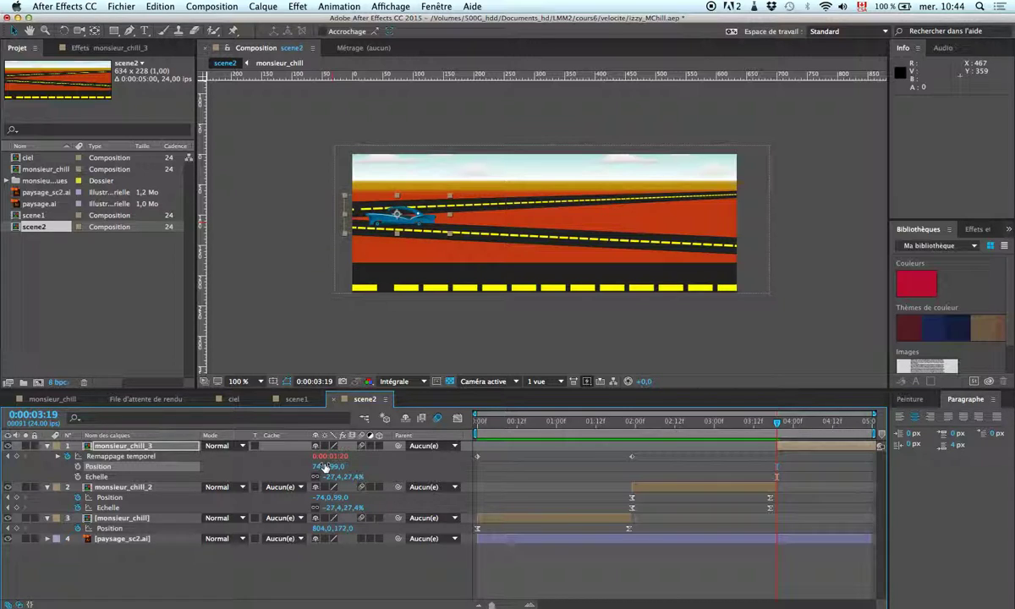
{"action": "left_click", "coordinate": [47, 488]}
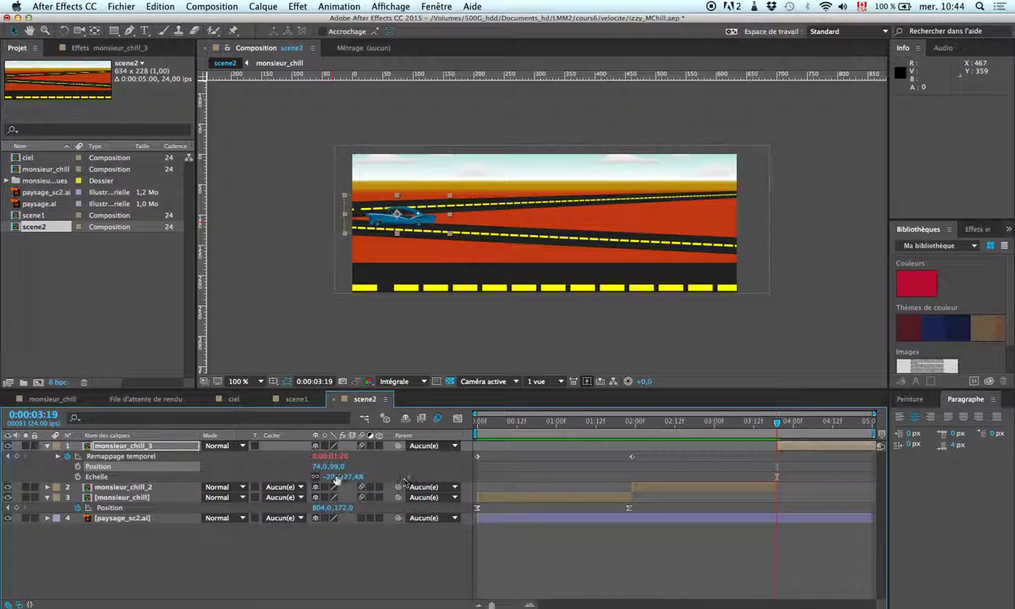
{"action": "left_click", "coordinate": [330, 477]}
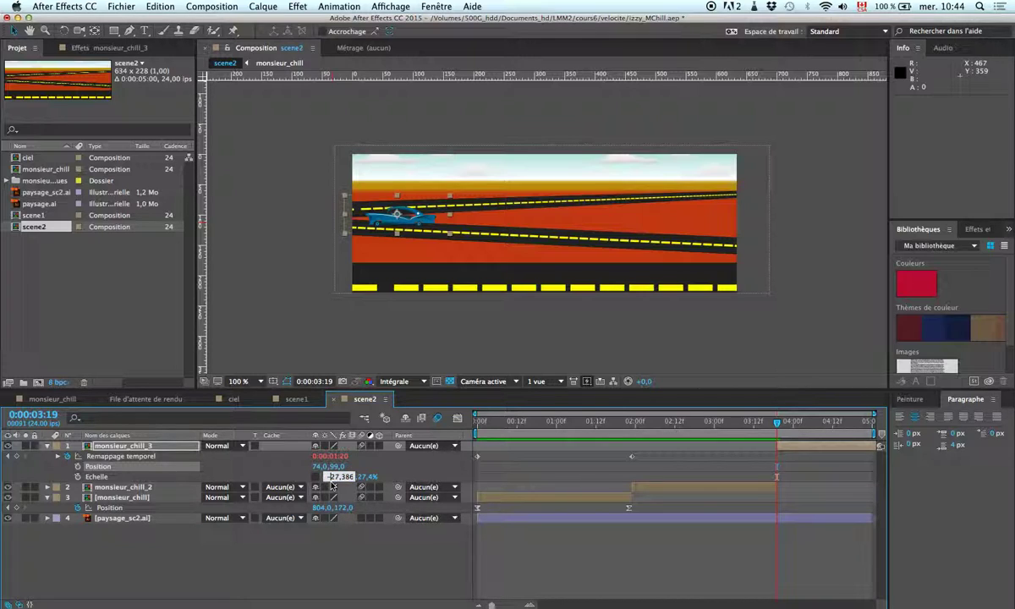
{"action": "key", "text": "Return"}
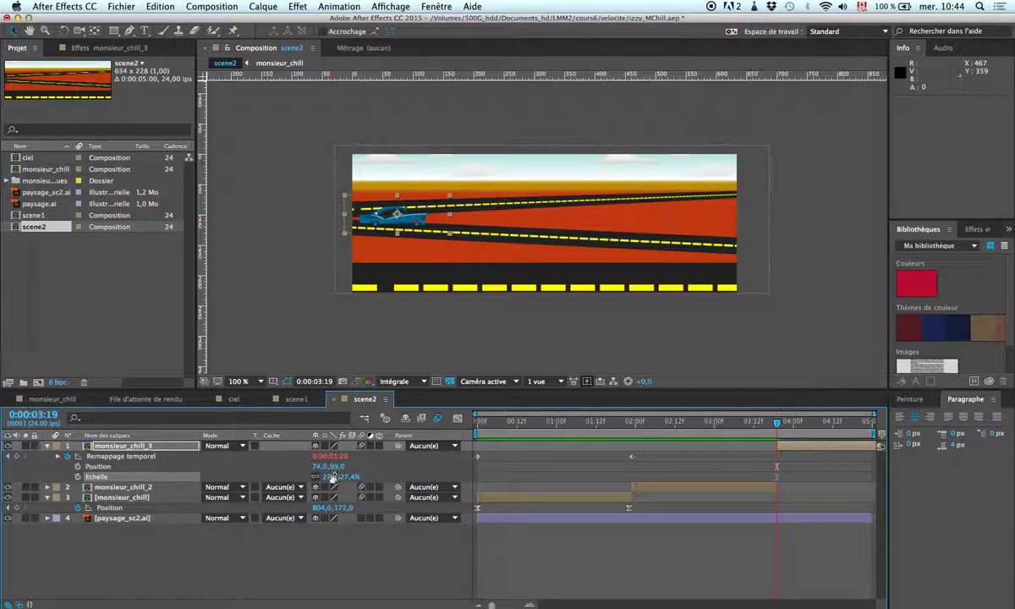
At 0:00:03:19, keyframe monsieur_chill_3 past the frame's left edge at about -49, 87 with its scale reduced to 22.4 %.
{"action": "left_click_drag", "start_coordinate": [390, 224], "coordinate": [360, 207]}
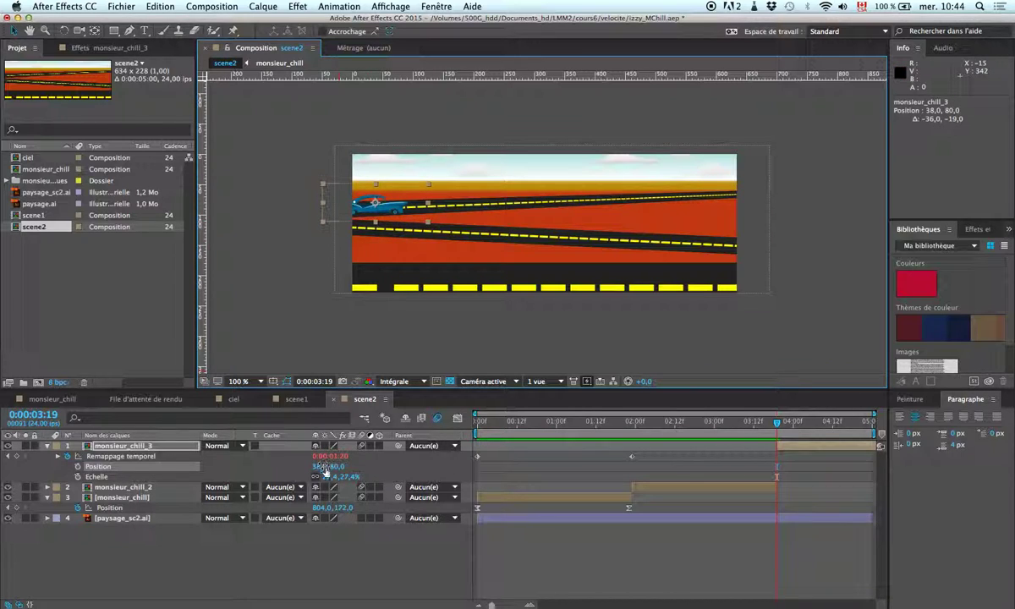
{"action": "left_click_drag", "start_coordinate": [343, 480], "coordinate": [337, 479]}
{"action": "left_click_drag", "start_coordinate": [375, 203], "coordinate": [353, 207]}
{"action": "left_click", "coordinate": [78, 466]}
{"action": "left_click", "coordinate": [78, 477]}
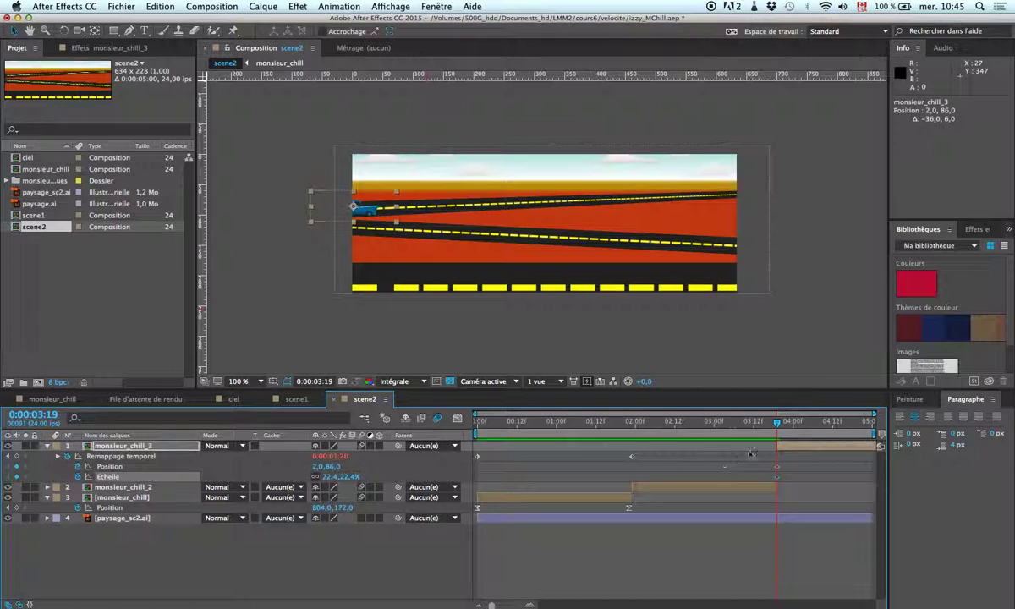
{"action": "left_click_drag", "start_coordinate": [369, 212], "coordinate": [337, 215]}
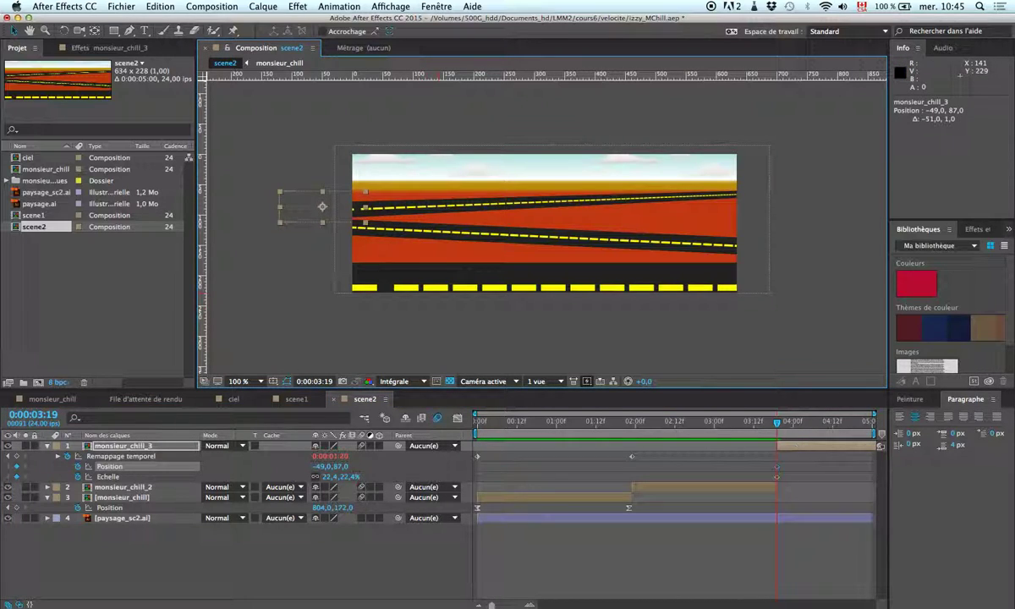
At 0:00:04:20, keyframe monsieur_chill_3 beyond the upper road's right end at about 679, 59 with its scale reduced to 9.2 %.
{"action": "left_click_drag", "start_coordinate": [778, 423], "coordinate": [860, 422]}
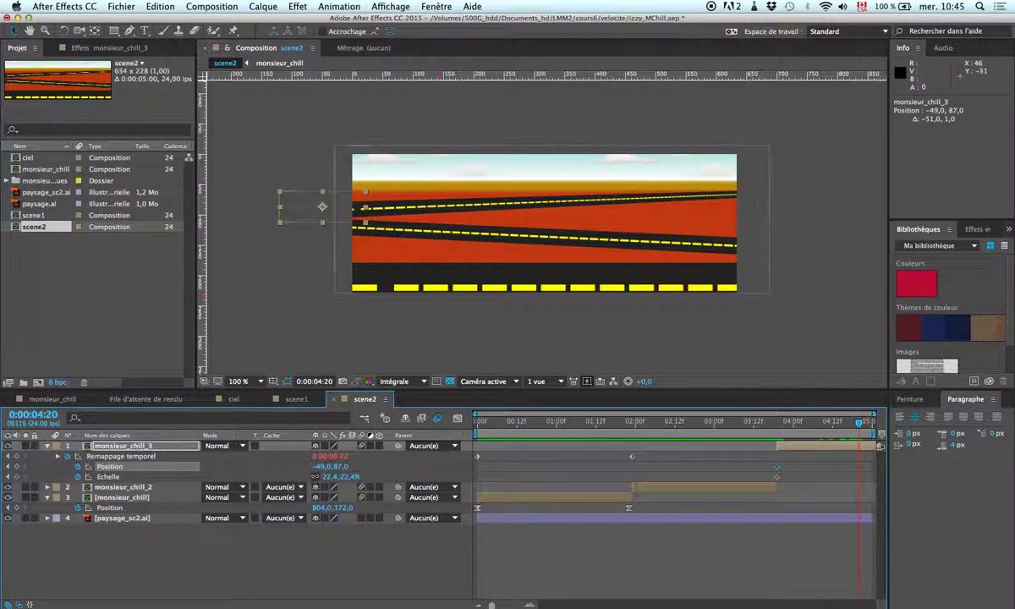
{"action": "left_click_drag", "start_coordinate": [334, 222], "coordinate": [781, 190]}
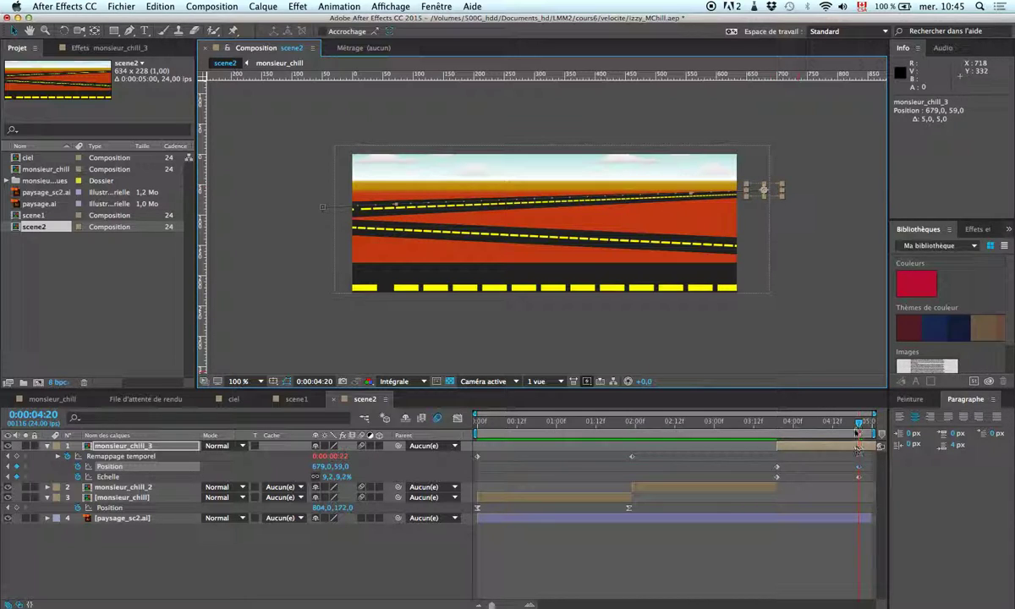
{"action": "mouse_move", "coordinate": [859, 428]}
{"action": "left_mouse_down"}
{"action": "mouse_move", "coordinate": [798, 423]}
{"action": "mouse_move", "coordinate": [770, 434]}
{"action": "mouse_move", "coordinate": [850, 436]}
{"action": "left_mouse_up"}
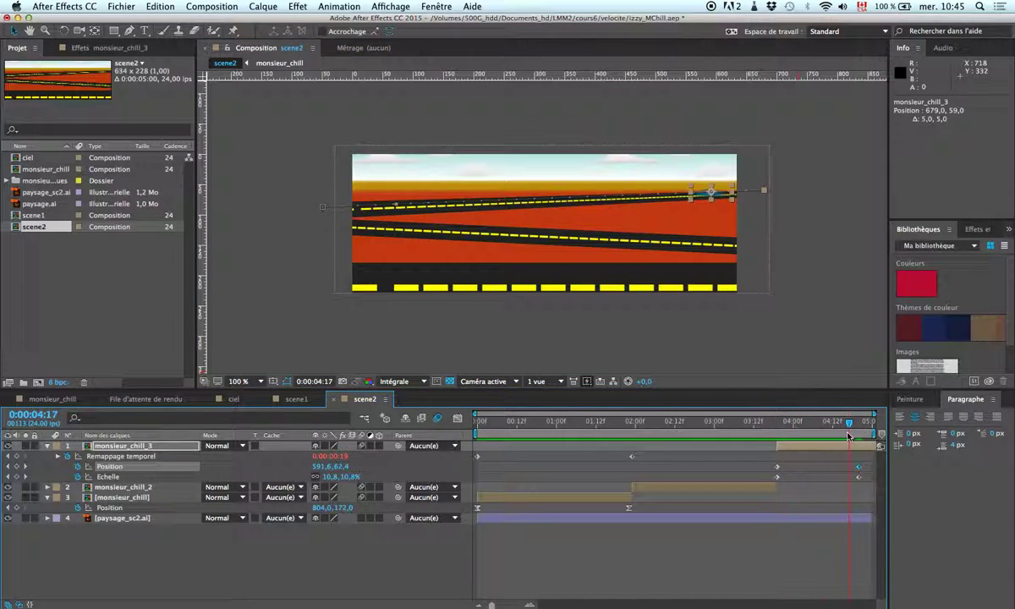
Apply Easy Ease (Lissage de vitesse) to all Position and Scale keyframes of monsieur_chill_3.
{"action": "left_click", "coordinate": [859, 476]}
{"action": "left_click", "coordinate": [778, 467], "text": "shift"}
{"action": "right_click", "coordinate": [782, 468]}
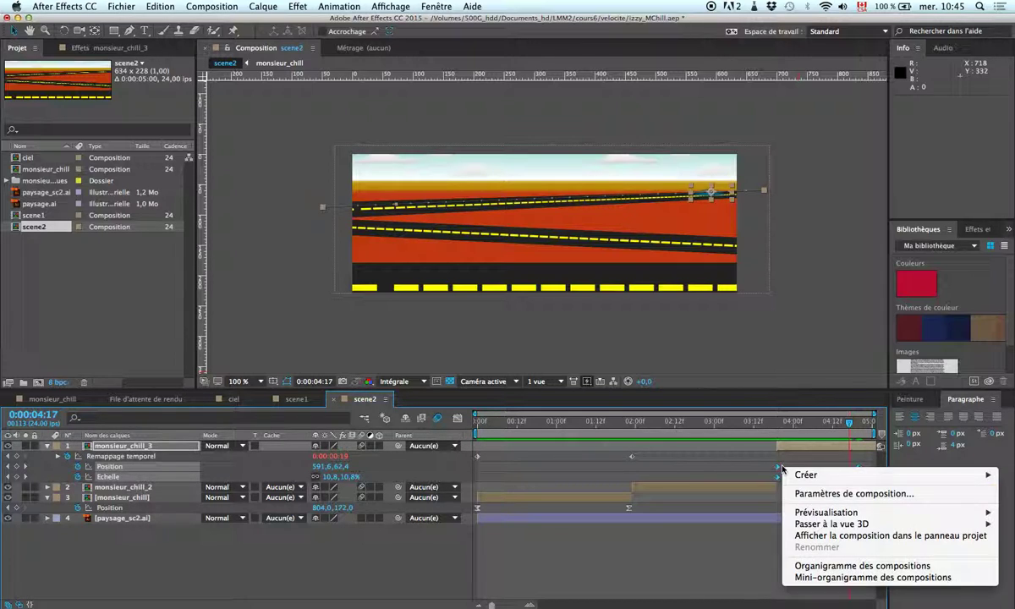
{"action": "key", "text": "Escape"}
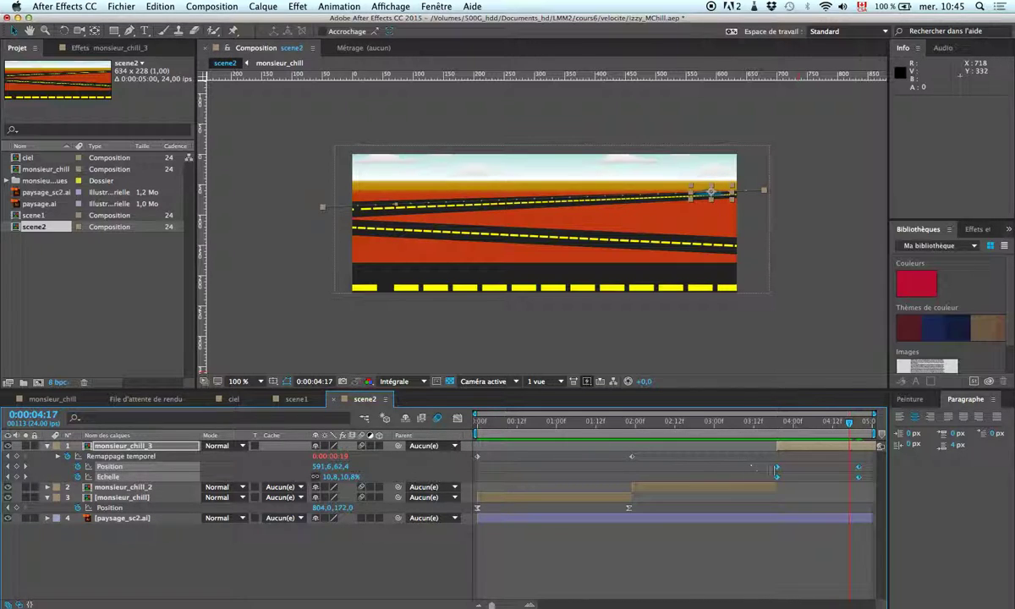
{"action": "right_click", "coordinate": [859, 478]}
{"action": "mouse_move", "coordinate": [745, 599]}
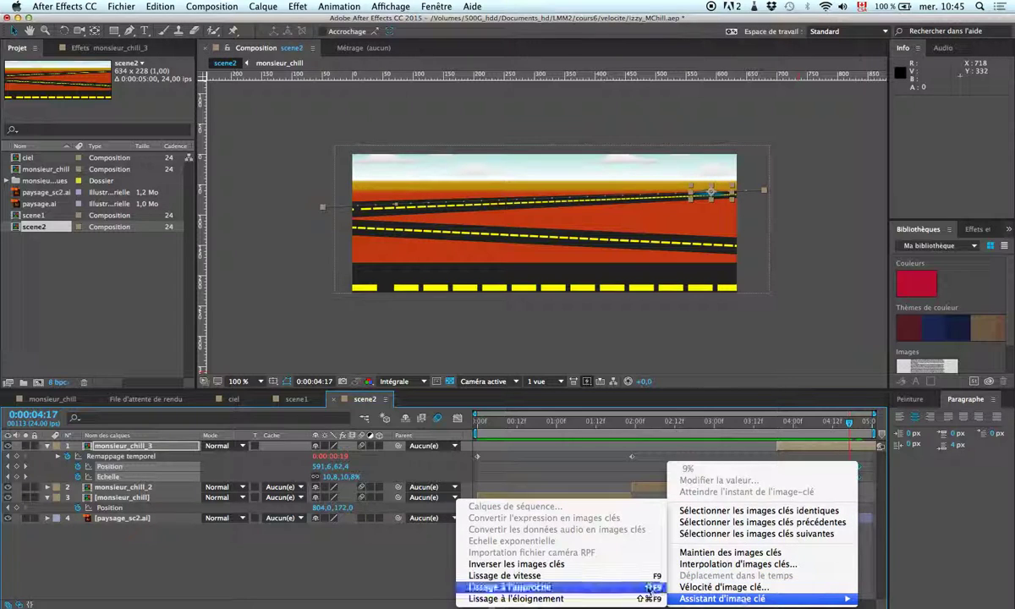
{"action": "left_click", "coordinate": [623, 576]}
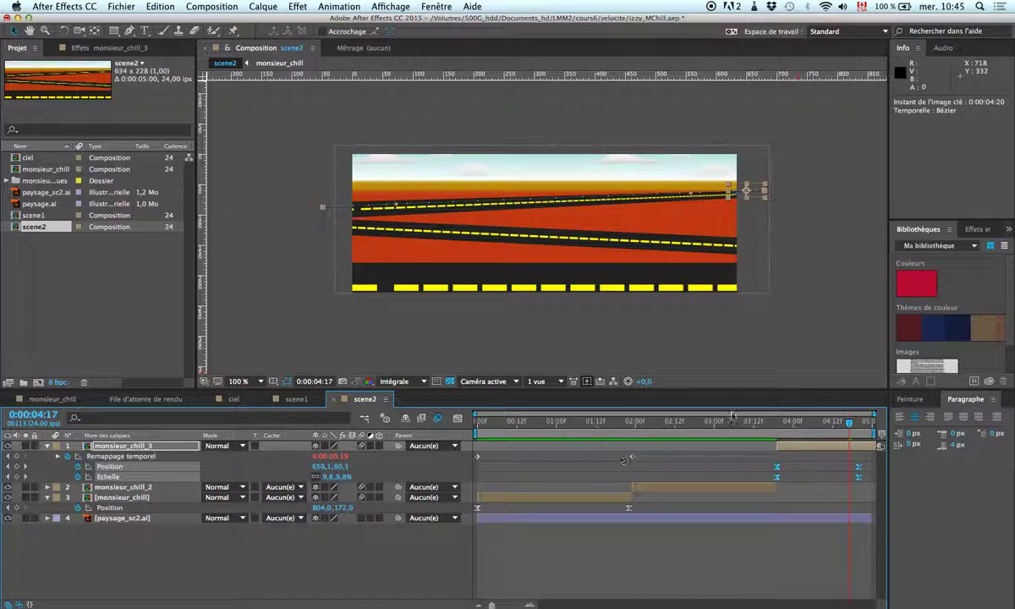
Preview the whole scene2 animation, return to its first frame and save the project.
{"action": "left_click", "coordinate": [850, 422]}
{"action": "key", "text": "space"}
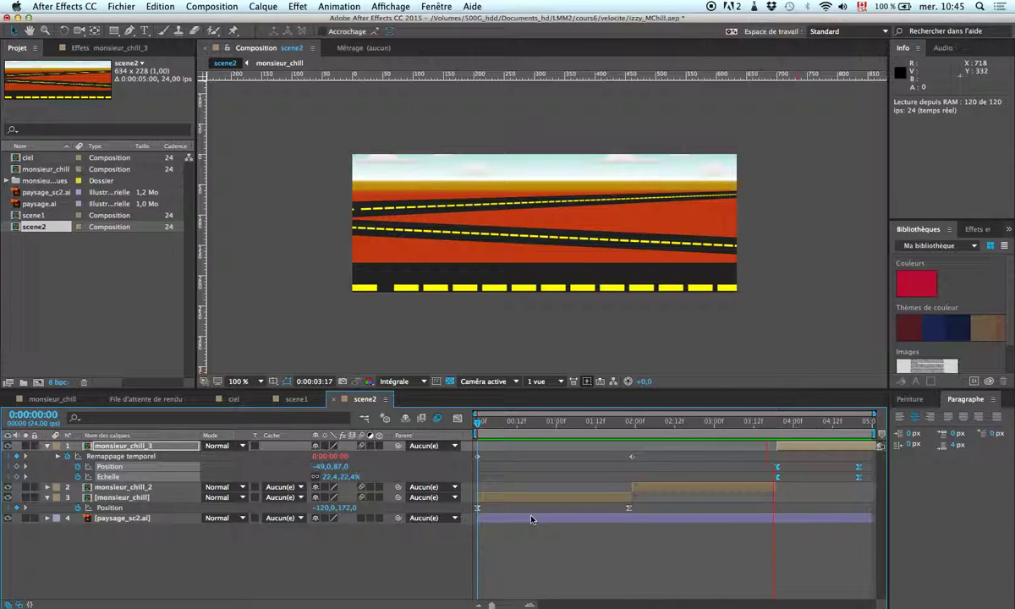
{"action": "key", "text": "space"}
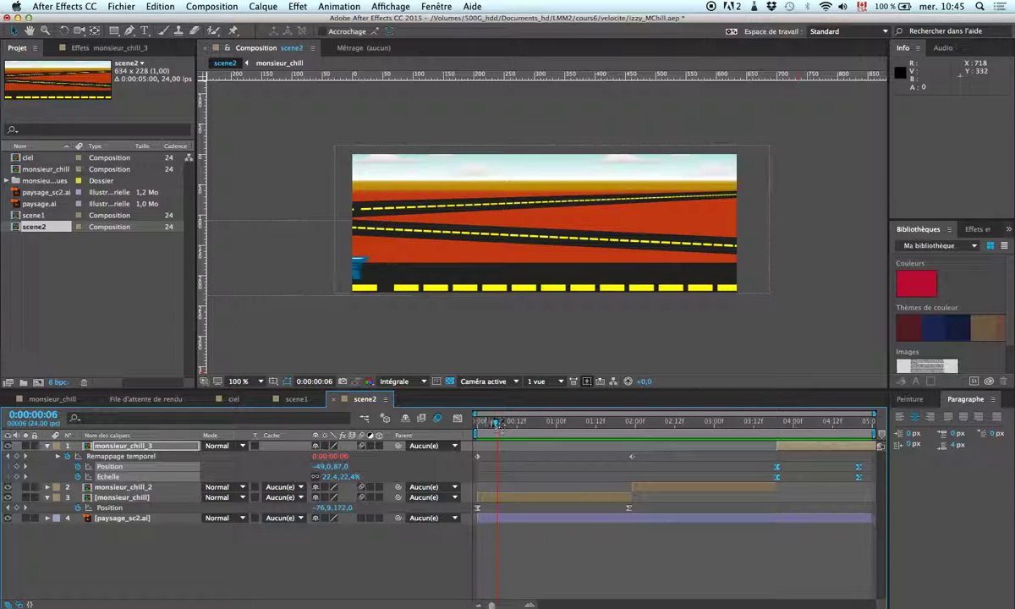
{"action": "left_click", "coordinate": [475, 422]}
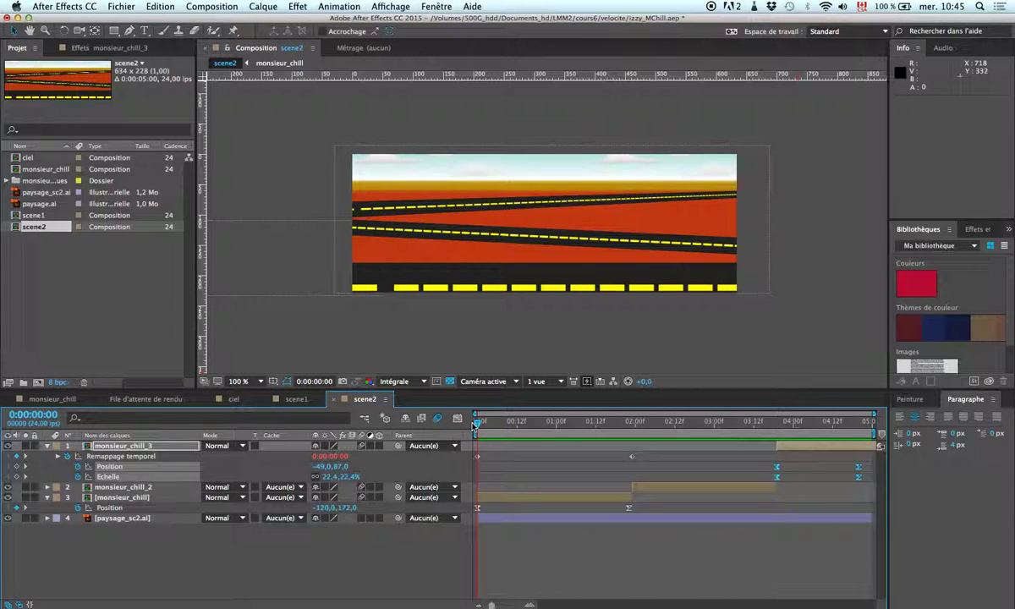
{"action": "key", "text": "super+s"}
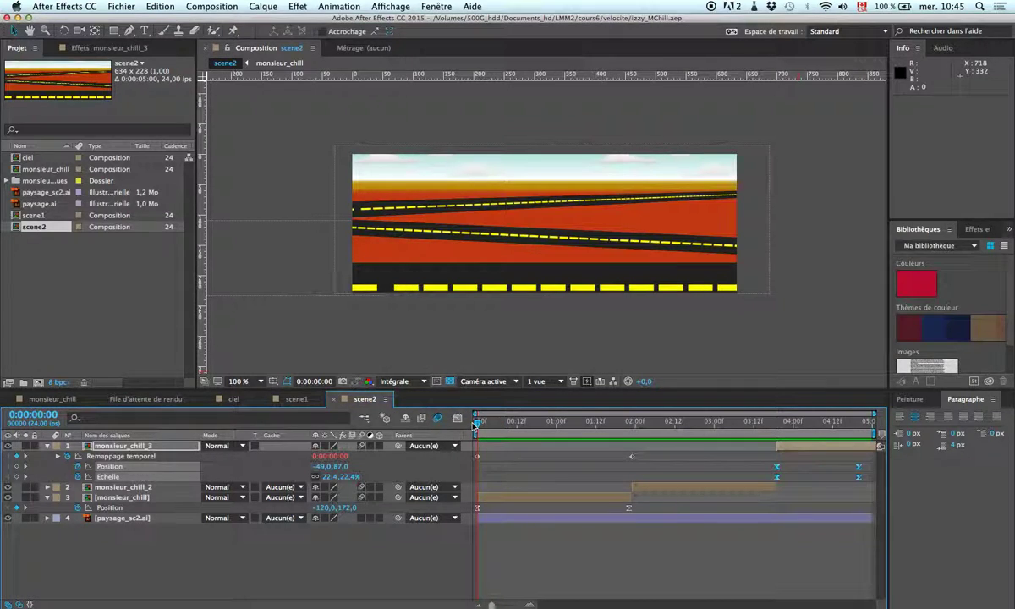
Create a new 634 x 228 px, 24 fps composition named montage_final.
{"action": "left_click", "coordinate": [76, 286]}
{"action": "left_click", "coordinate": [42, 204]}
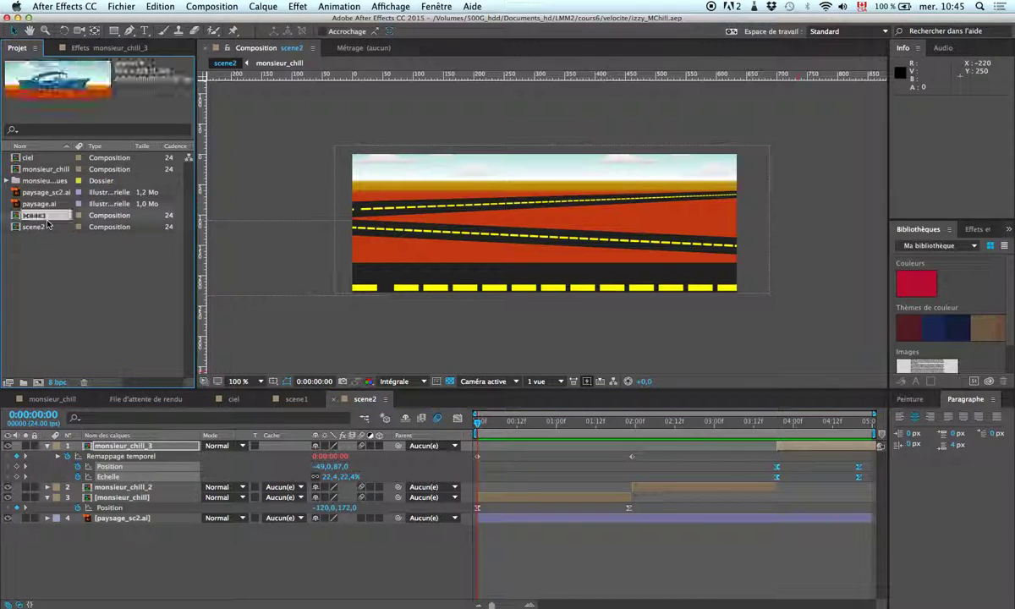
{"action": "left_click", "coordinate": [38, 227]}
{"action": "left_click", "coordinate": [38, 383]}
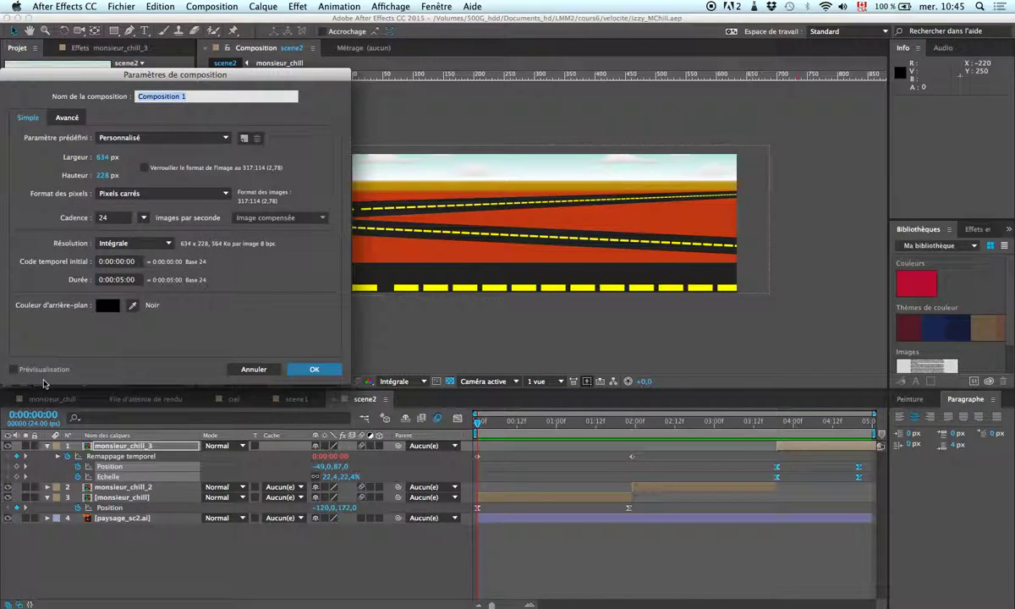
{"action": "type", "text": "montag"}
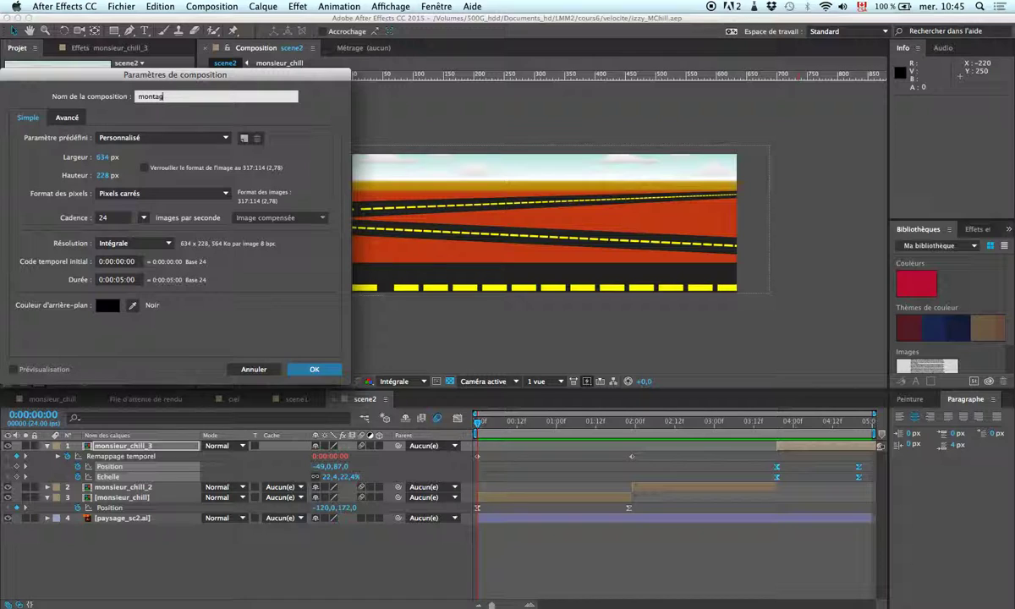
{"action": "type", "text": "e_final"}
{"action": "key", "text": "Return"}
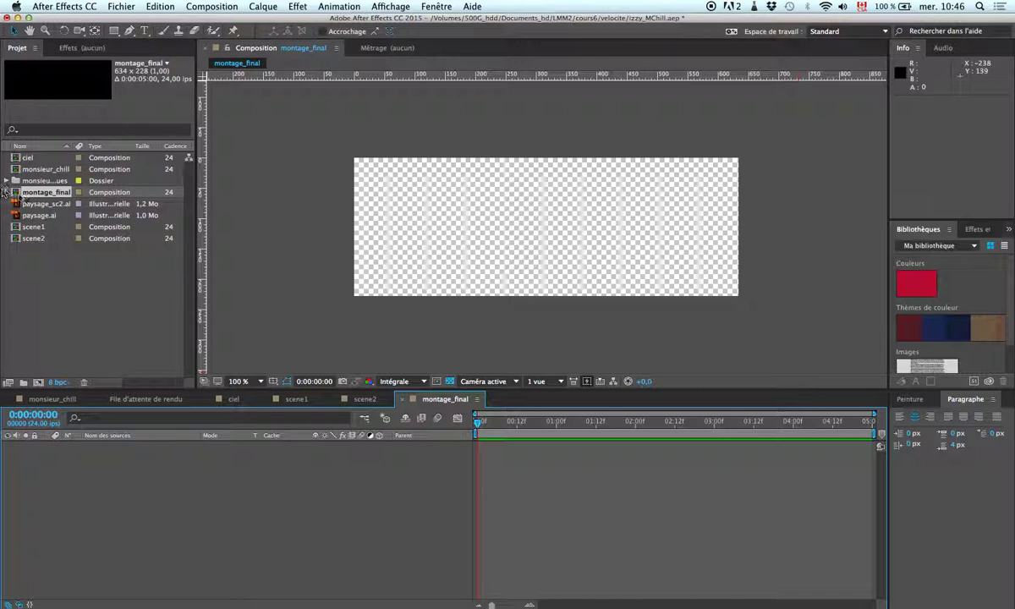
Set the duration of the montage_final composition to 0:00:10:00.
{"action": "right_click", "coordinate": [17, 193]}
{"action": "left_click", "coordinate": [38, 202]}
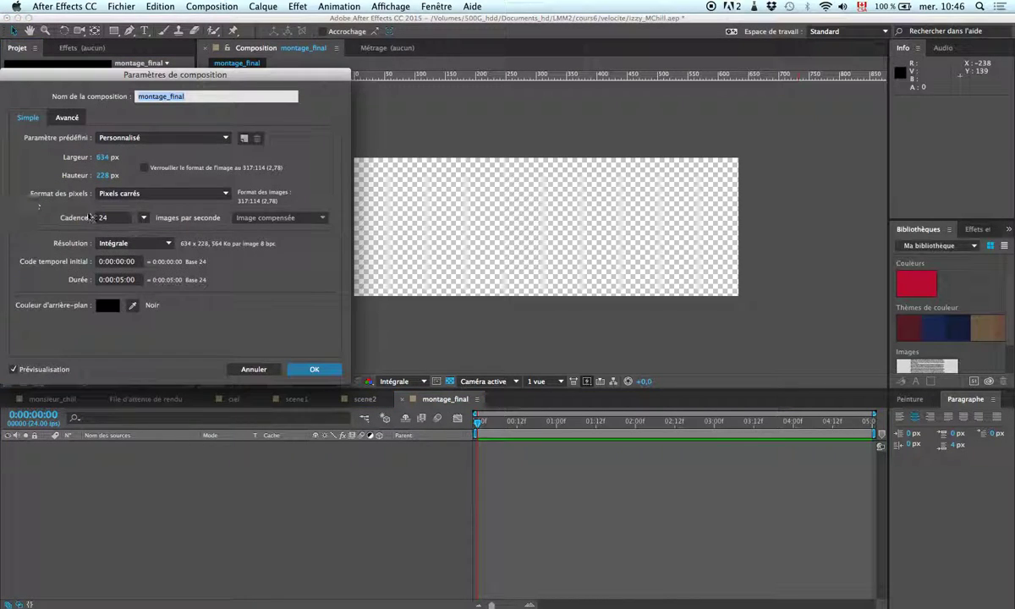
{"action": "left_click", "coordinate": [121, 281]}
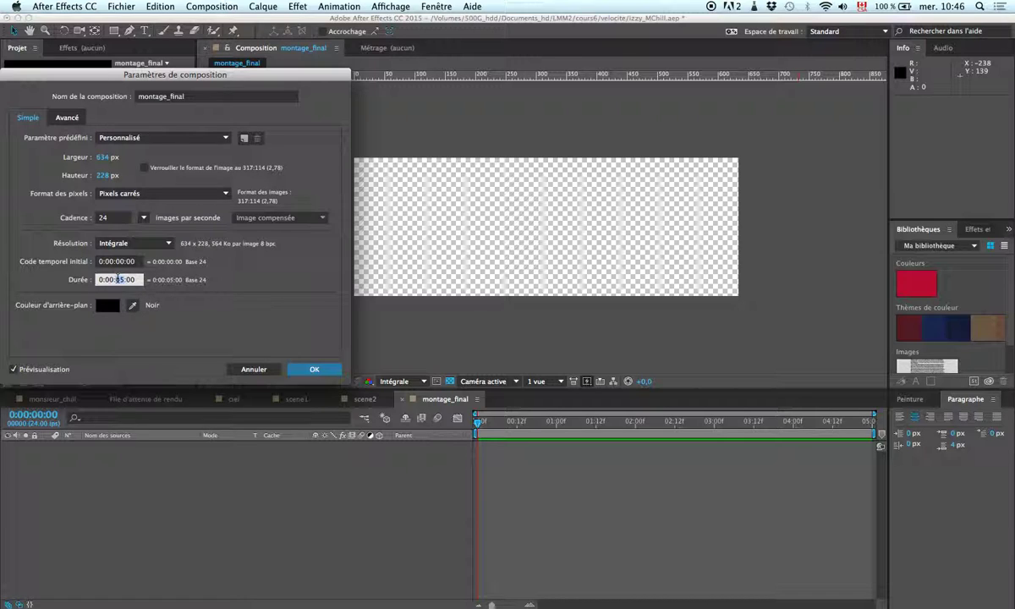
{"action": "key", "text": "Return"}
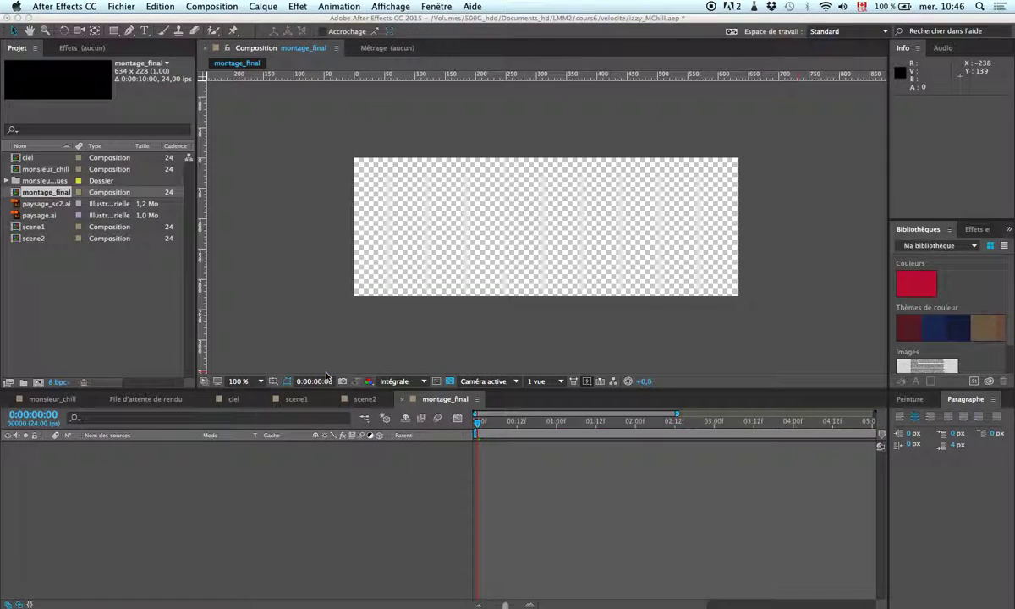
Add the scene1 composition to montage_final, aligned with the frame and starting at 0:00:00:00.
{"action": "left_click", "coordinate": [26, 227]}
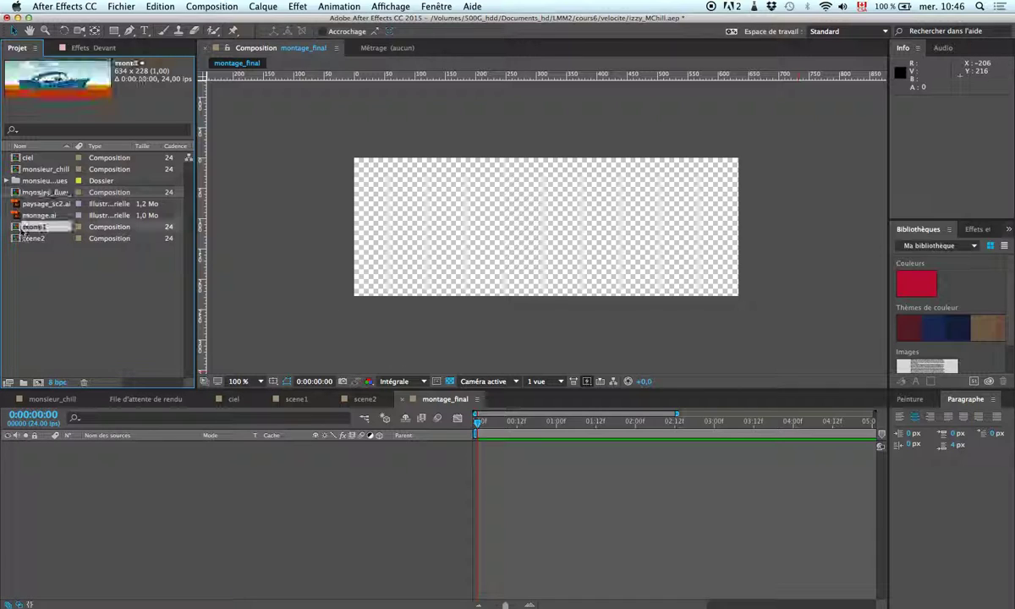
{"action": "left_click_drag", "start_coordinate": [25, 226], "coordinate": [293, 237]}
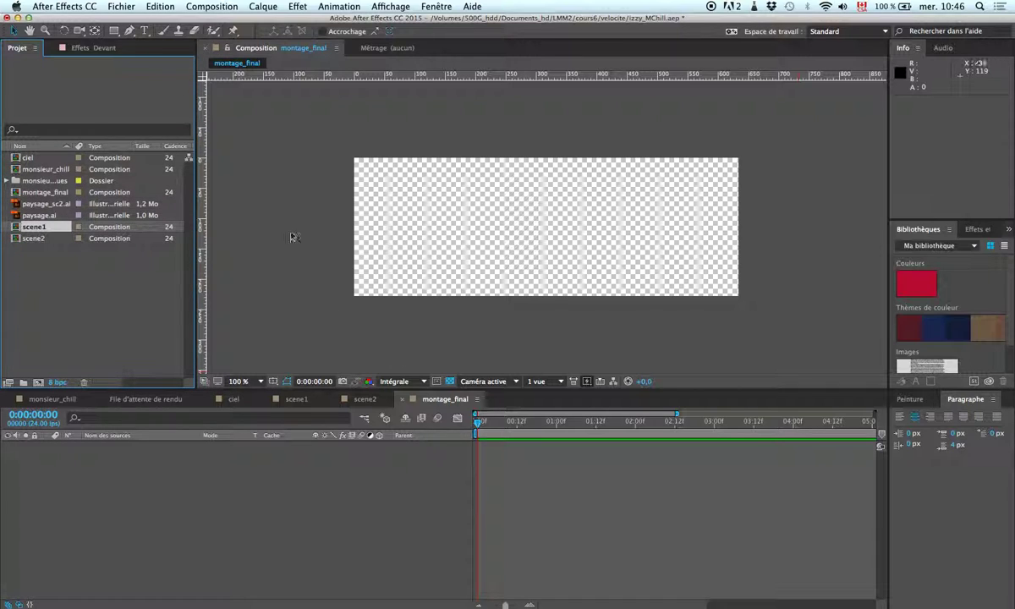
{"action": "left_click_drag", "start_coordinate": [53, 231], "coordinate": [548, 225]}
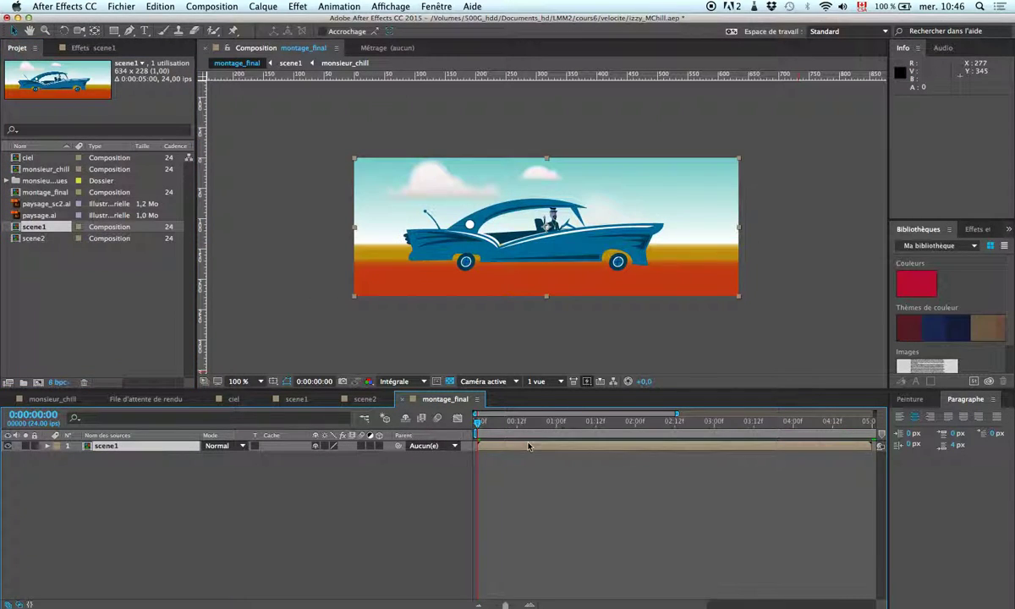
{"action": "left_click_drag", "start_coordinate": [502, 606], "coordinate": [491, 606]}
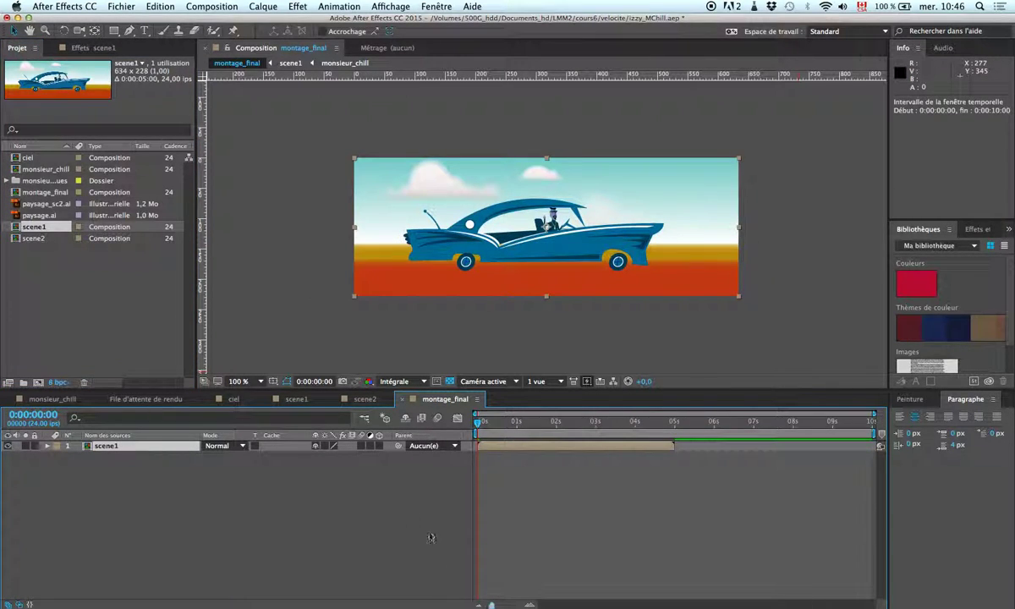
Add scene2 above scene1 in montage_final, shift it to start at 0:00:05:00, and preview the edit.
{"action": "left_click", "coordinate": [47, 242]}
{"action": "left_click_drag", "start_coordinate": [38, 243], "coordinate": [141, 449]}
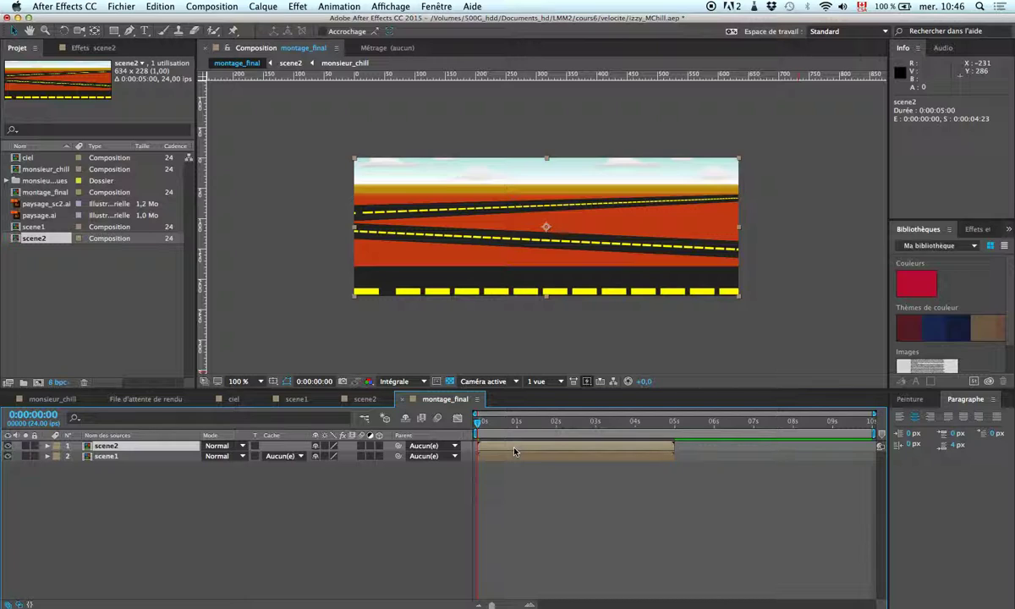
{"action": "left_click_drag", "start_coordinate": [513, 451], "coordinate": [711, 455]}
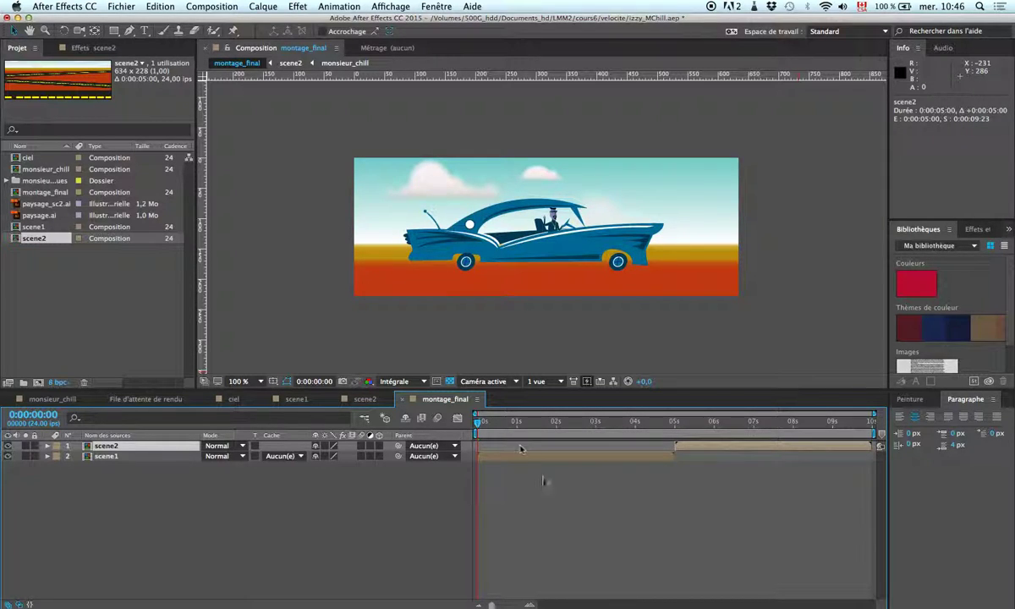
{"action": "key", "text": "space"}
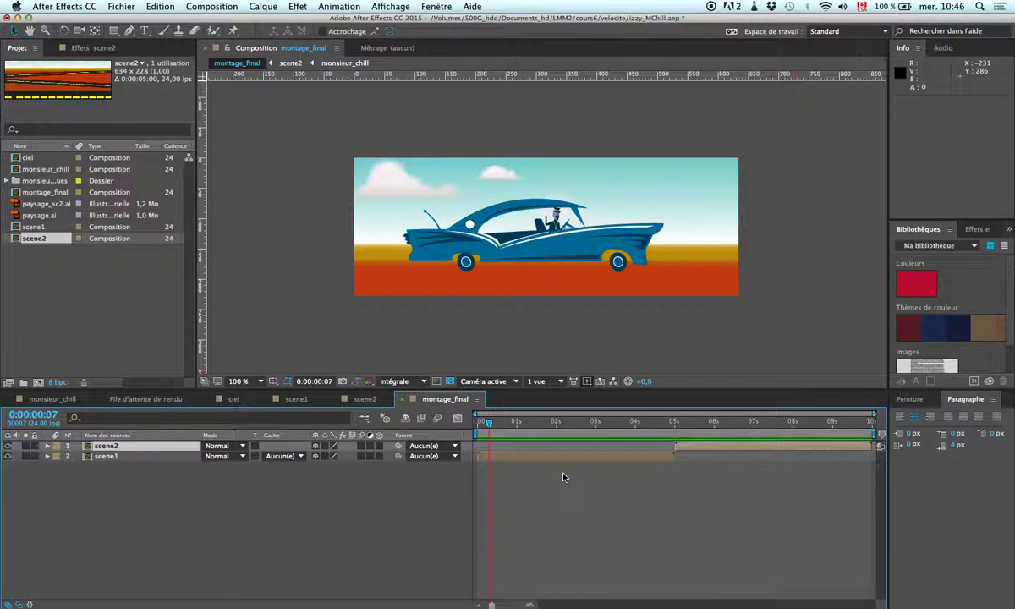
Import musique_chill.mp3, place it as the lowest layer of montage_final, and play the start of the edit with sound.
{"action": "key", "text": "super+i"}
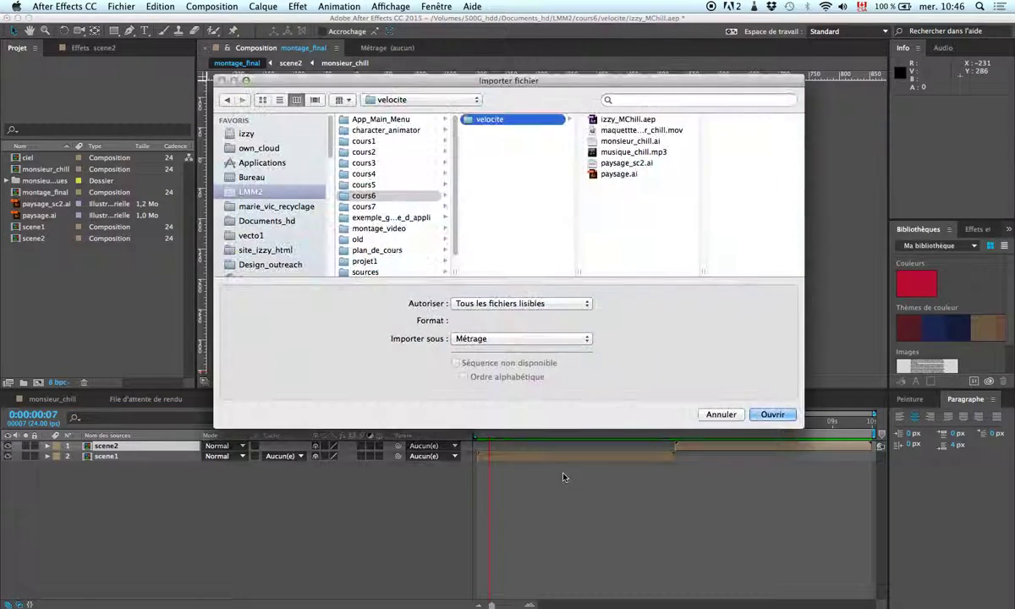
{"action": "left_click", "coordinate": [640, 152]}
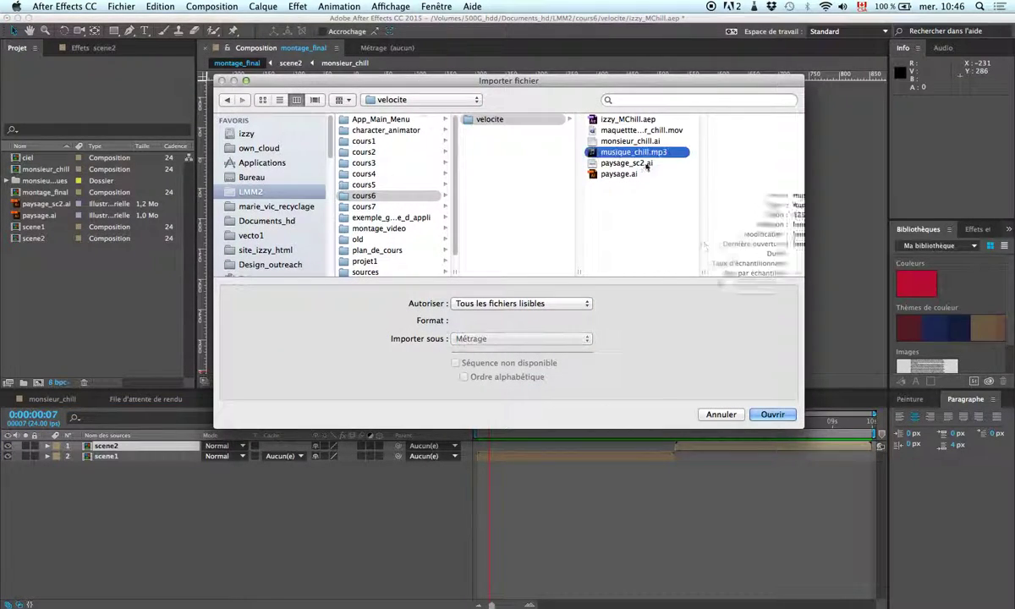
{"action": "left_click", "coordinate": [766, 415]}
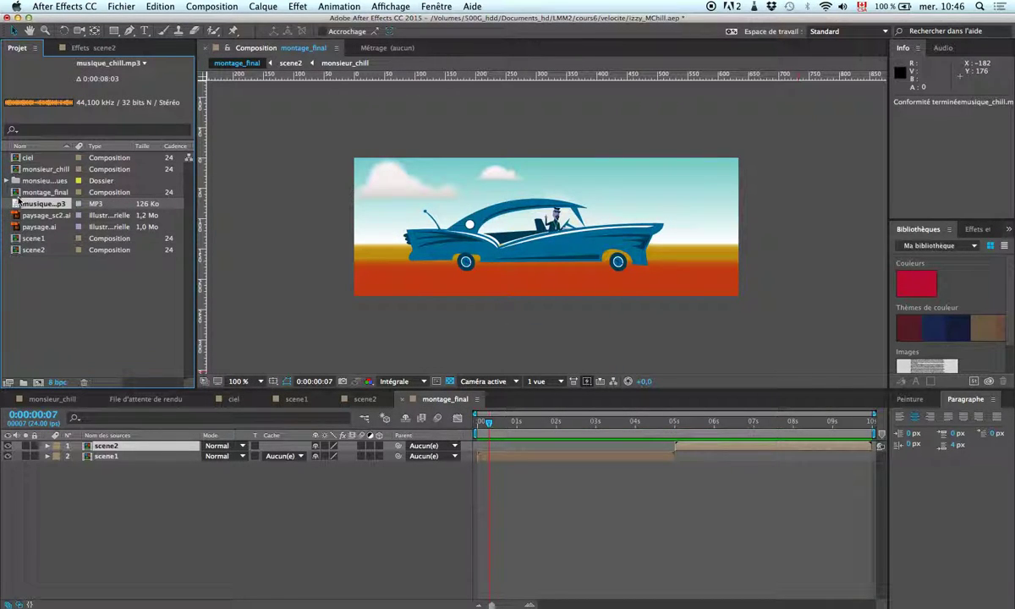
{"action": "left_click_drag", "start_coordinate": [34, 204], "coordinate": [732, 425]}
{"action": "left_click_drag", "start_coordinate": [479, 422], "coordinate": [485, 453]}
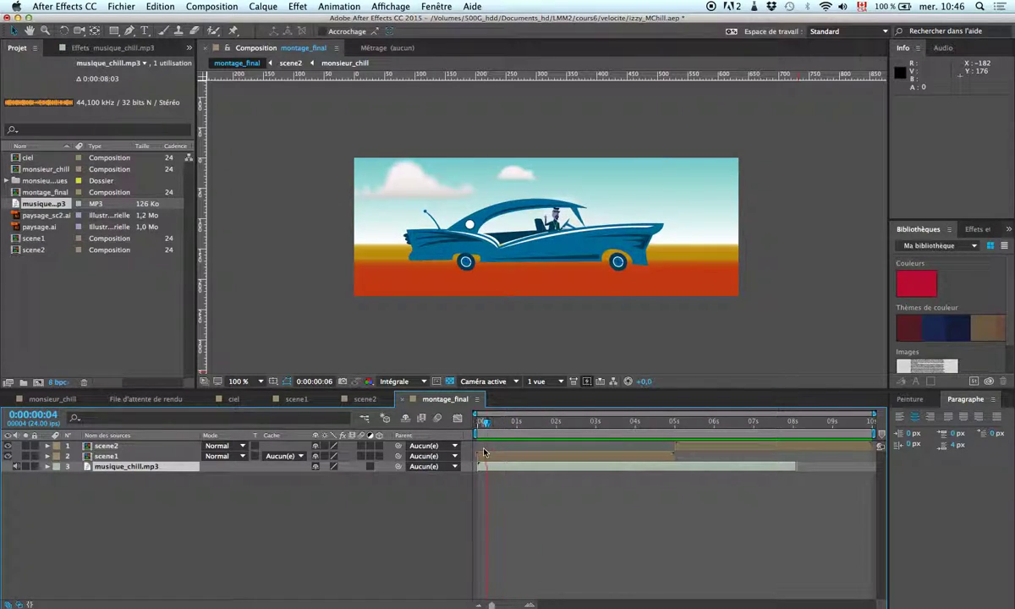
{"action": "key", "text": "Home"}
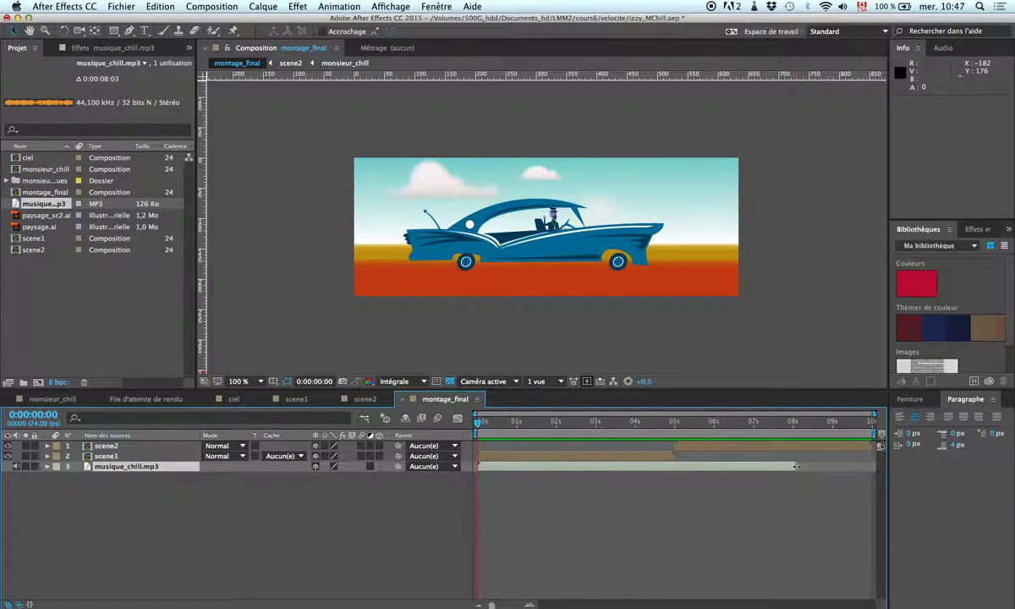
Set the musique_chill.mp3 footage to loop 99 times in its footage interpretation settings.
{"action": "left_click_drag", "start_coordinate": [797, 466], "coordinate": [792, 466]}
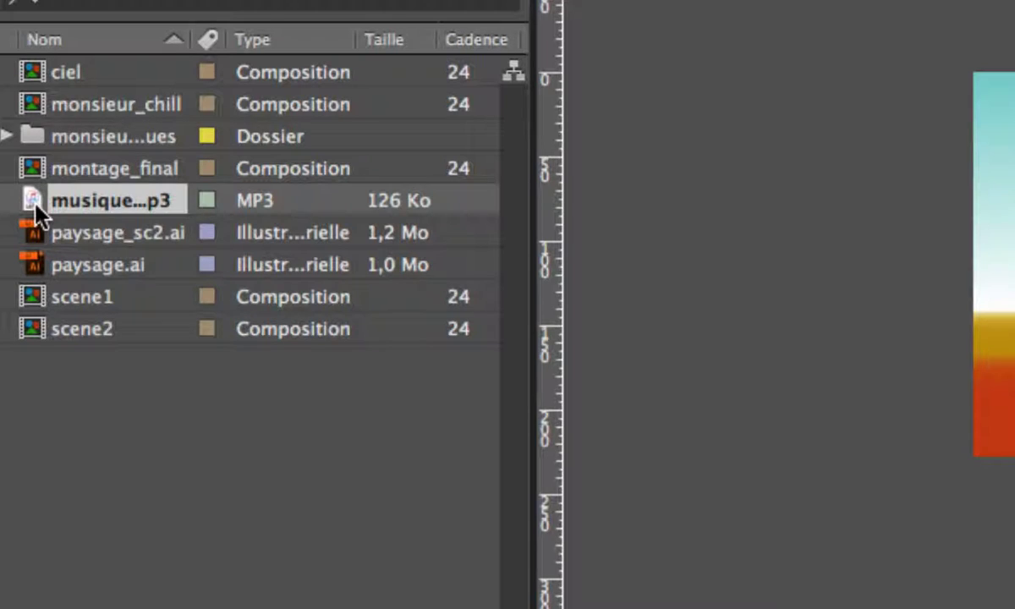
{"action": "right_click", "coordinate": [35, 203]}
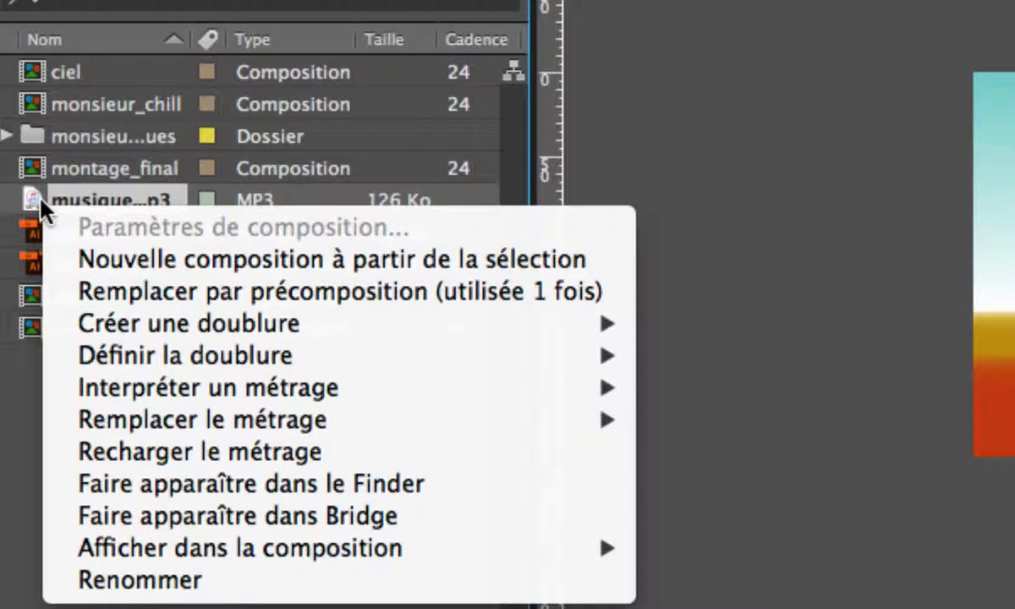
{"action": "mouse_move", "coordinate": [264, 419]}
{"action": "left_click", "coordinate": [861, 389]}
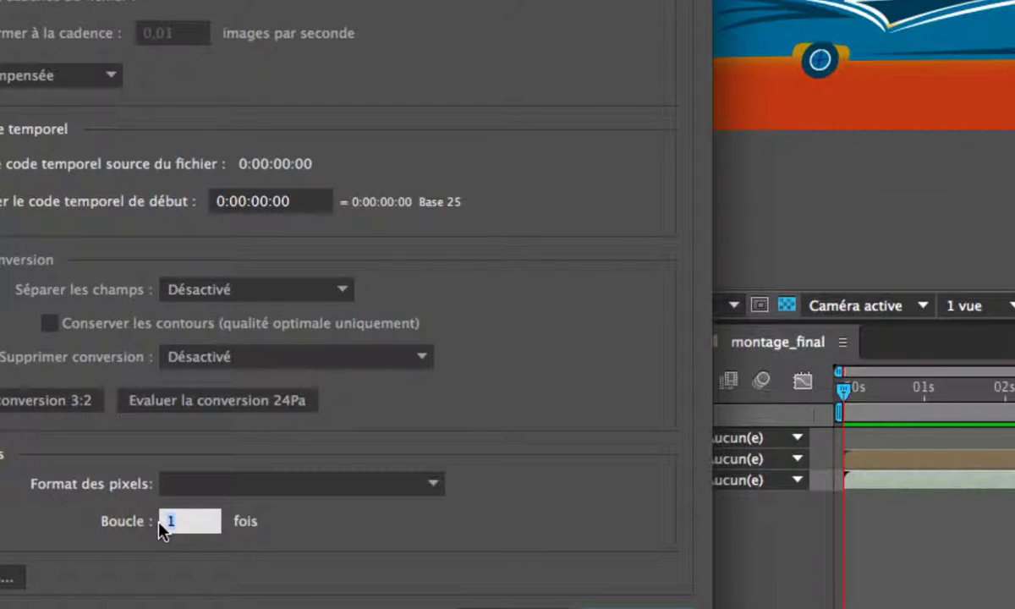
{"action": "type", "text": "99"}
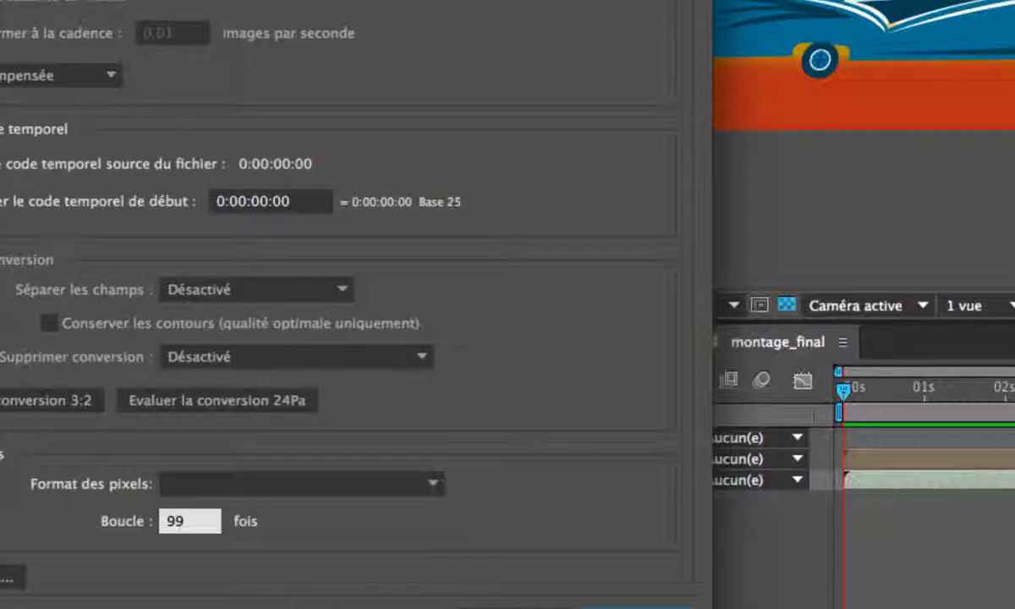
{"action": "key", "text": "Return"}
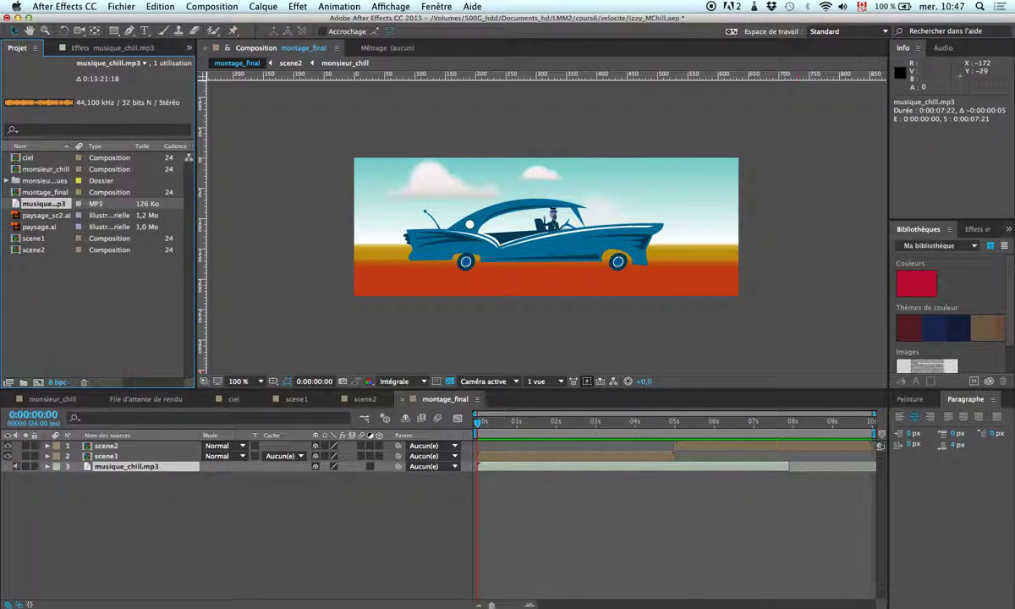
Extend the musique_chill.mp3 layer to the end of montage_final and play the edit with sound.
{"action": "left_click_drag", "start_coordinate": [788, 466], "coordinate": [876, 466]}
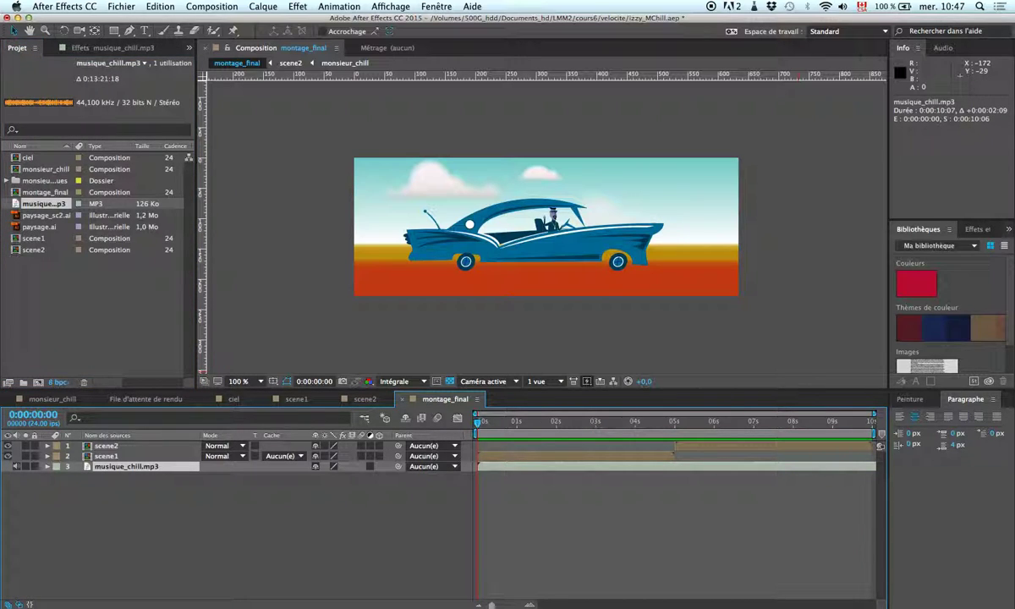
{"action": "key", "text": "space"}
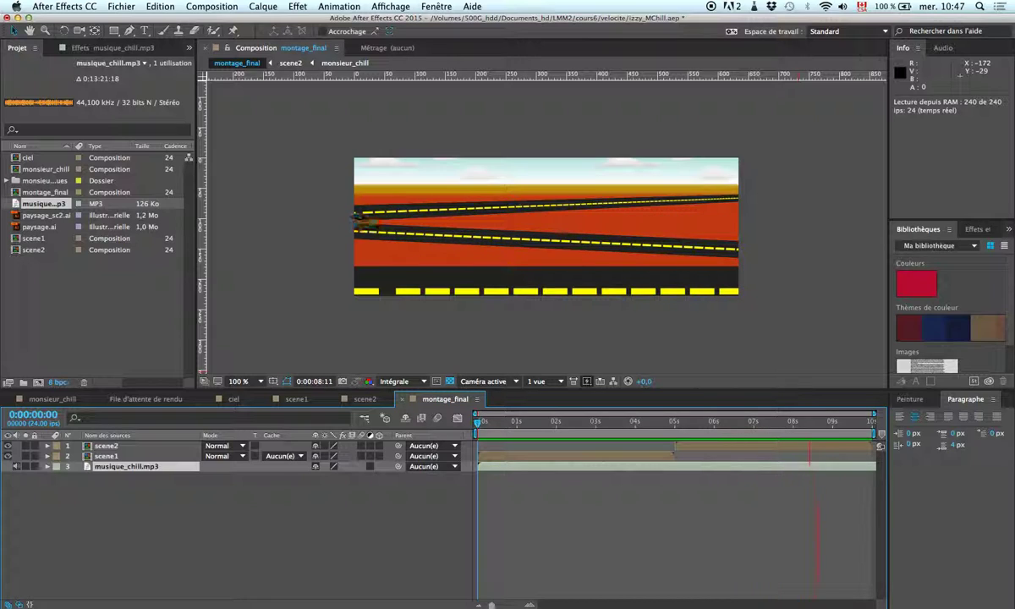
{"action": "key", "text": "space"}
{"action": "key", "text": "space"}
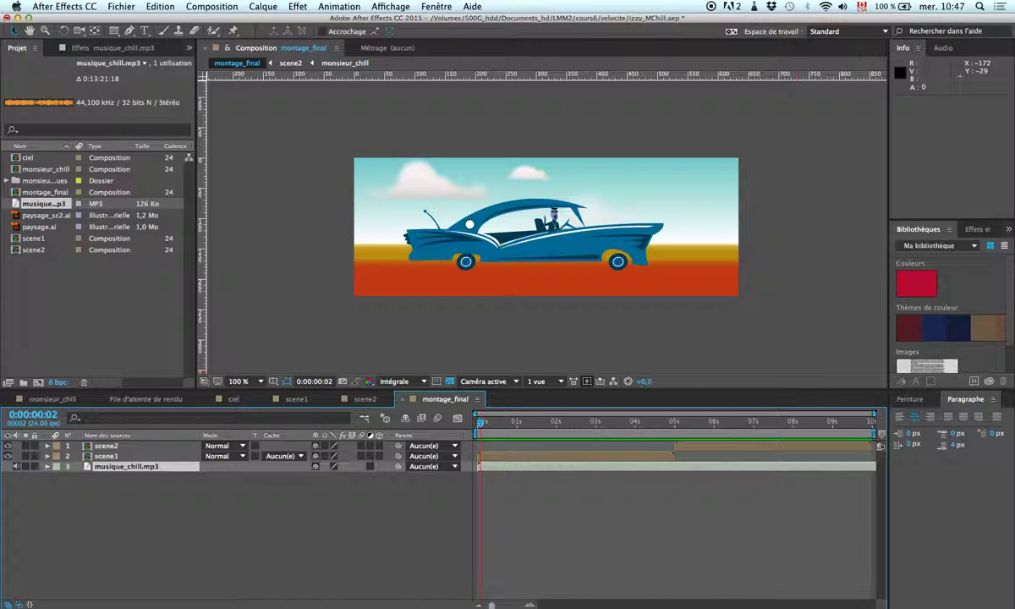
{"action": "key", "text": "space"}
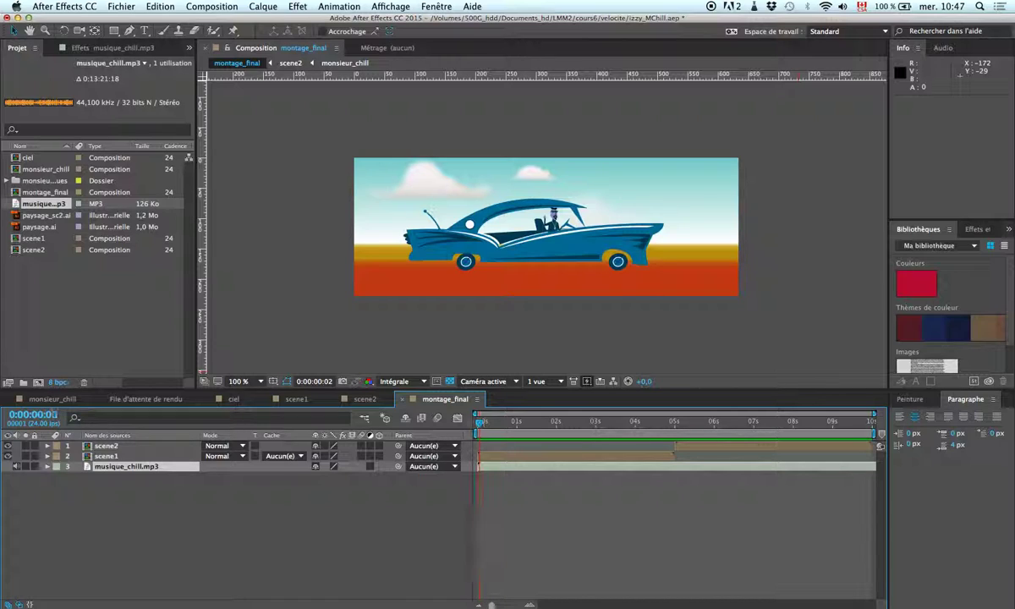
Inspect the nested scene1 composition and the monsieur_chill composition inside it, and return to montage_final.
{"action": "left_click", "coordinate": [106, 456]}
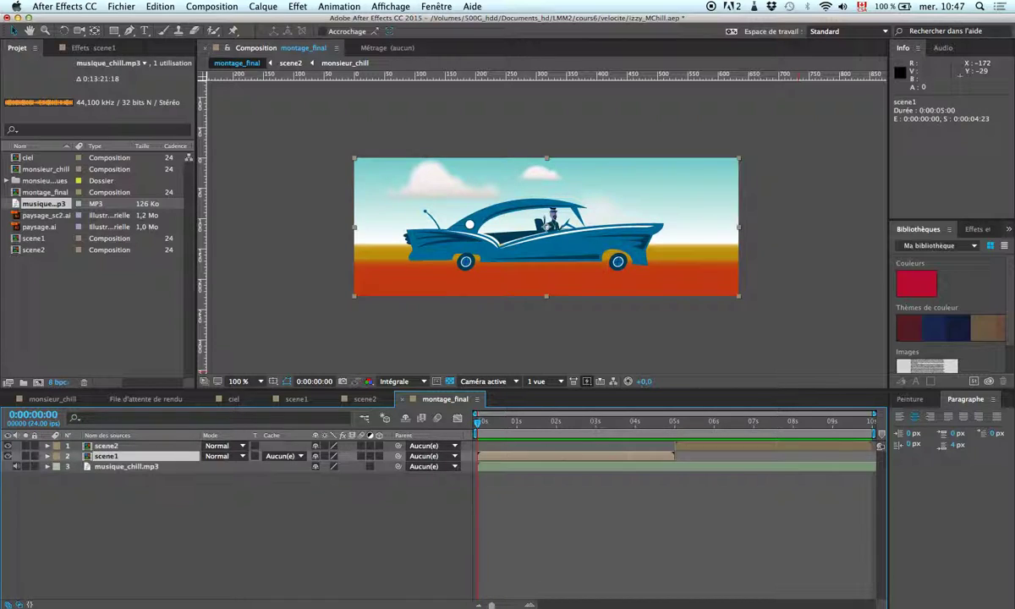
{"action": "double_click", "coordinate": [106, 457]}
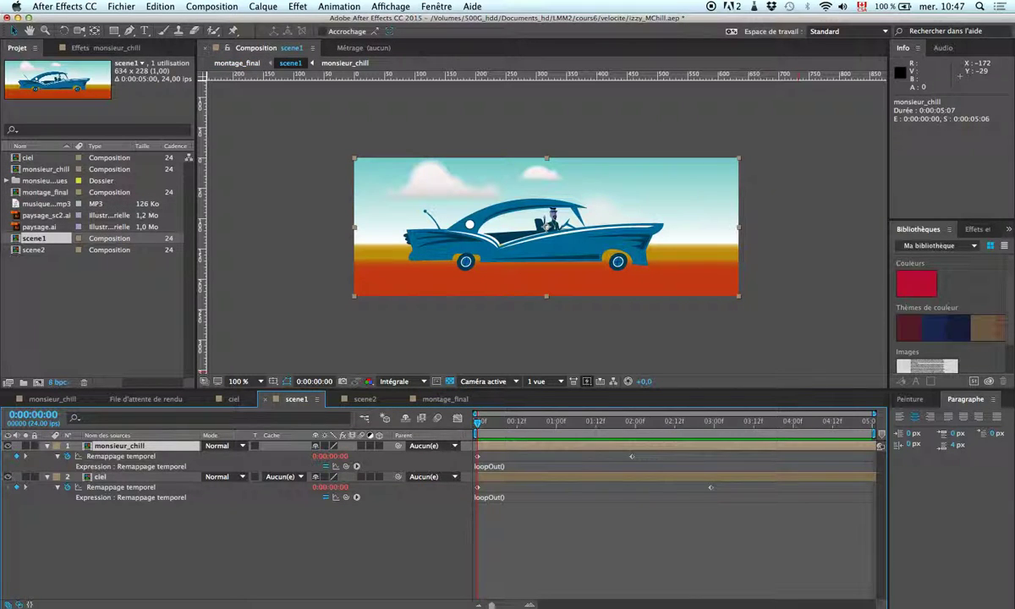
{"action": "double_click", "coordinate": [119, 445]}
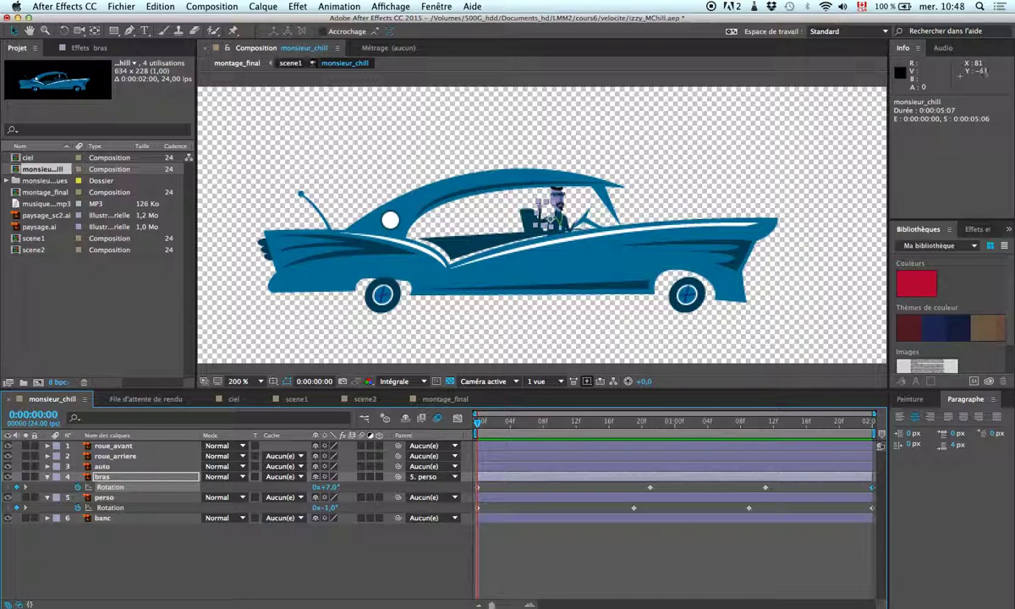
{"action": "left_click", "coordinate": [290, 62]}
{"action": "left_click", "coordinate": [239, 62]}
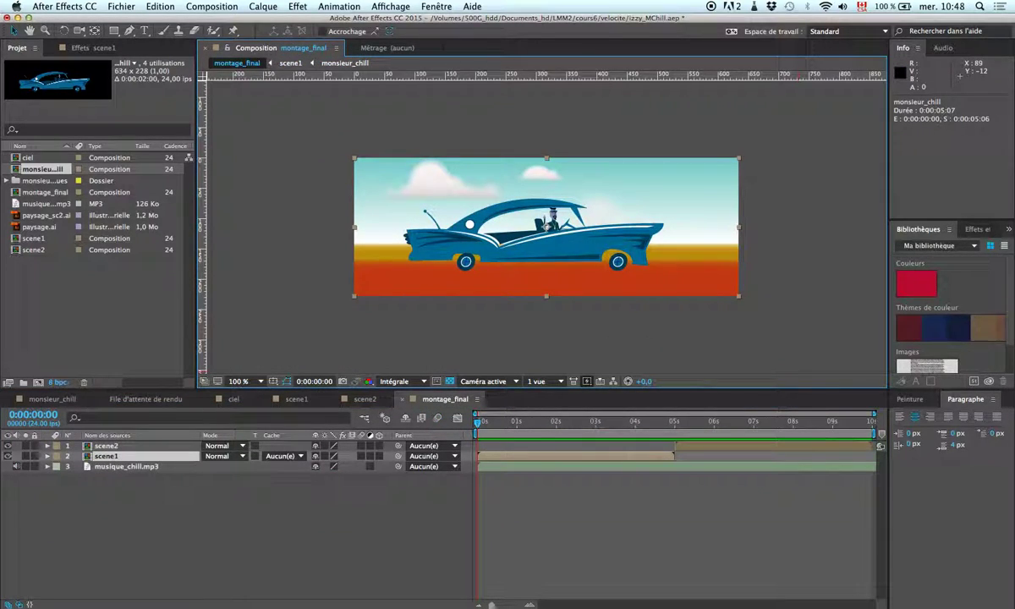